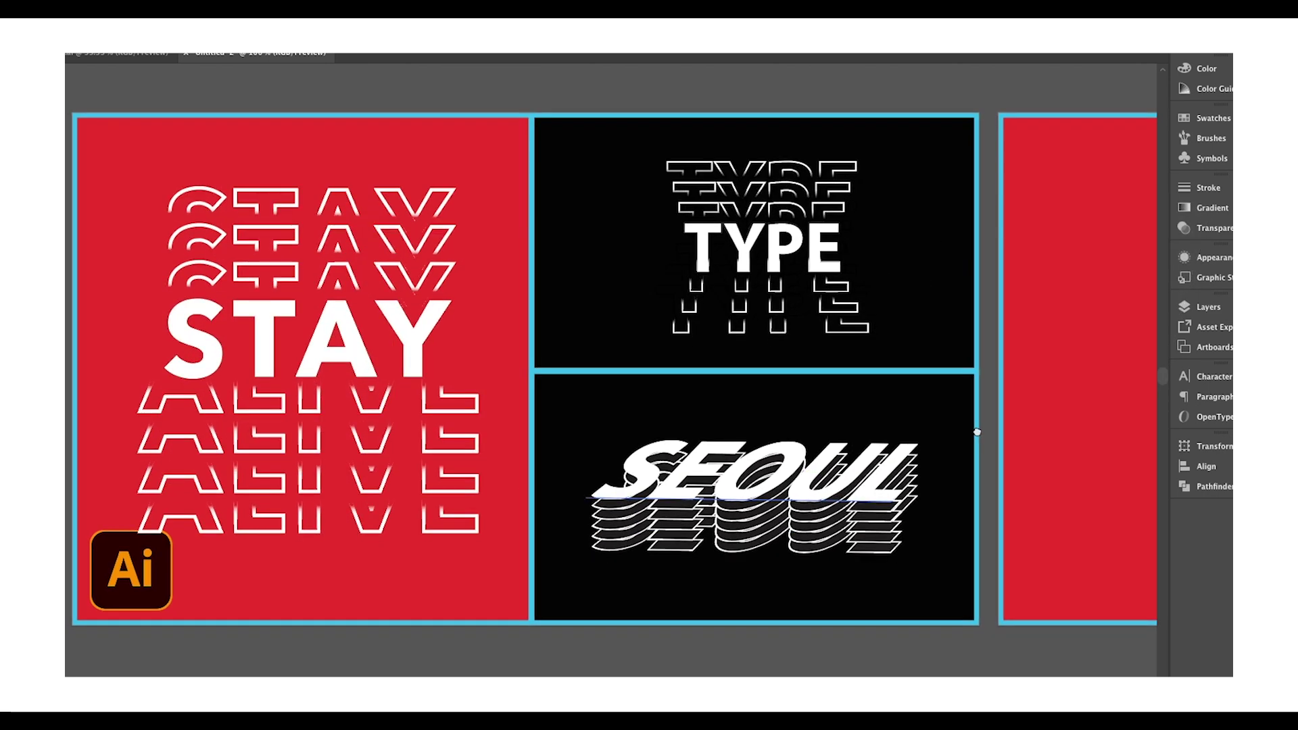
{"action": "left_click", "coordinate": [832, 261]}
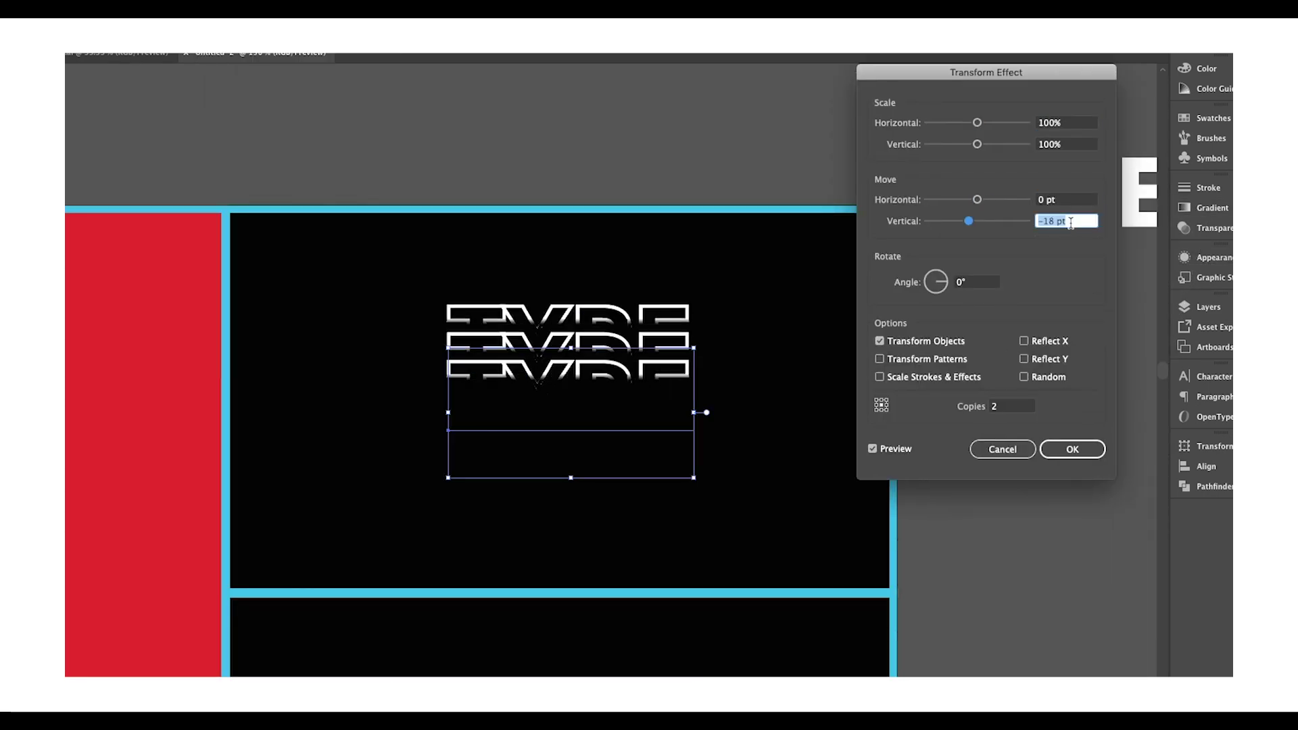
{"action": "left_click_drag", "start_coordinate": [977, 123], "coordinate": [986, 127]}
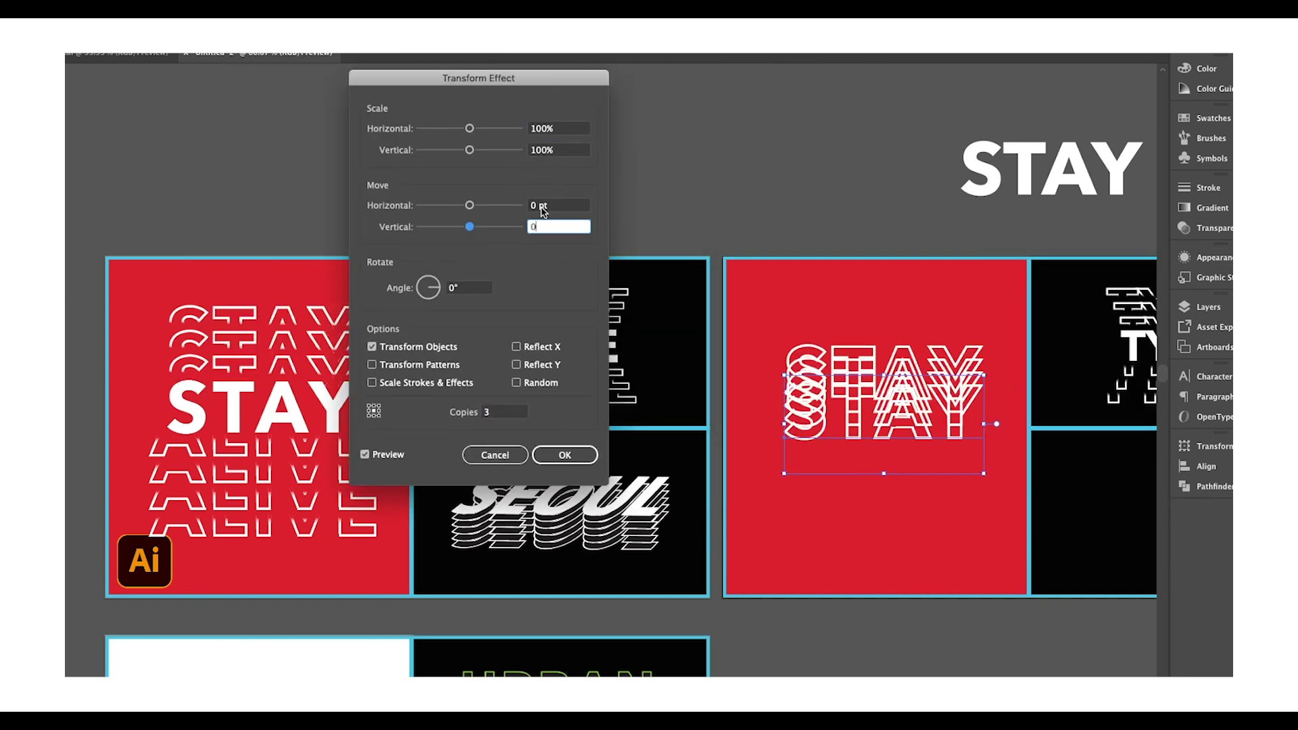
{"action": "left_click", "coordinate": [570, 135]}
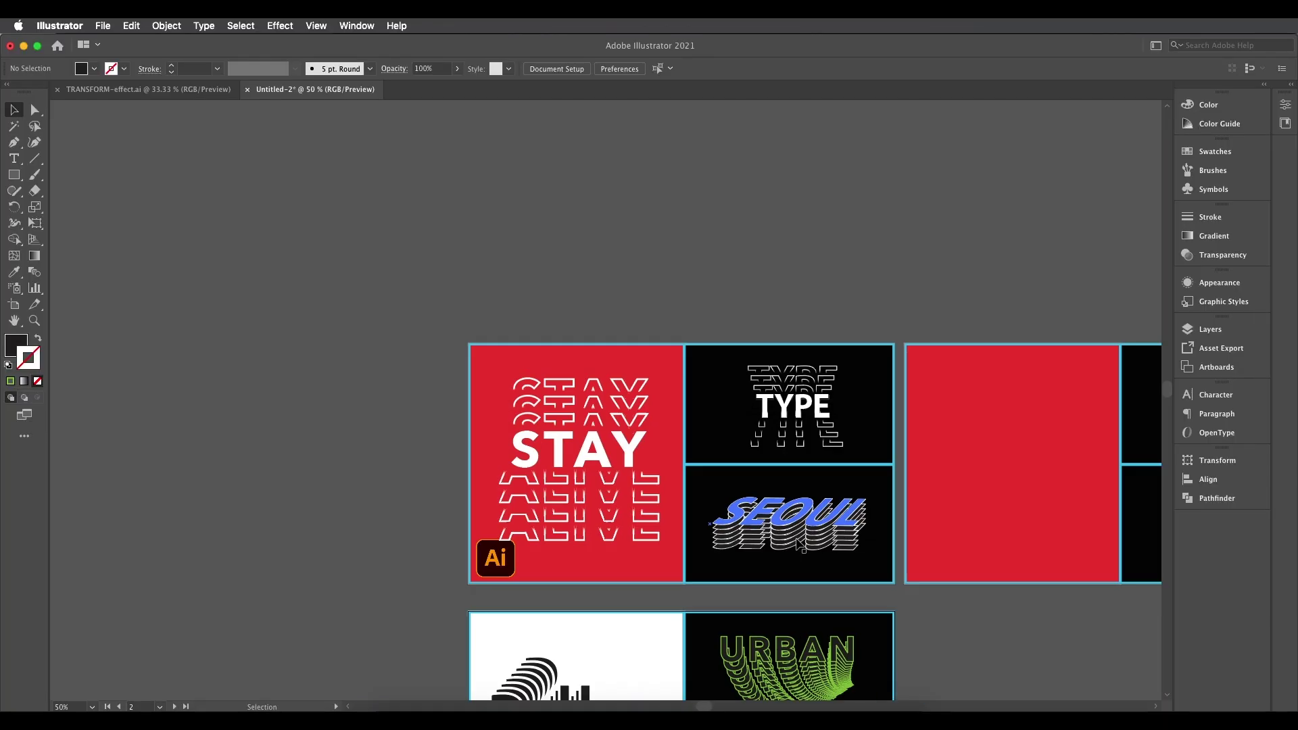
- Add the text "TYPE" in the upper black panel of the artboard with the empty red and black panels
{"action": "scroll", "coordinate": [647, 443], "scroll_direction": "right", "scroll_amount": 10}
{"action": "scroll", "coordinate": [647, 444], "scroll_direction": "up", "scroll_amount": 2}
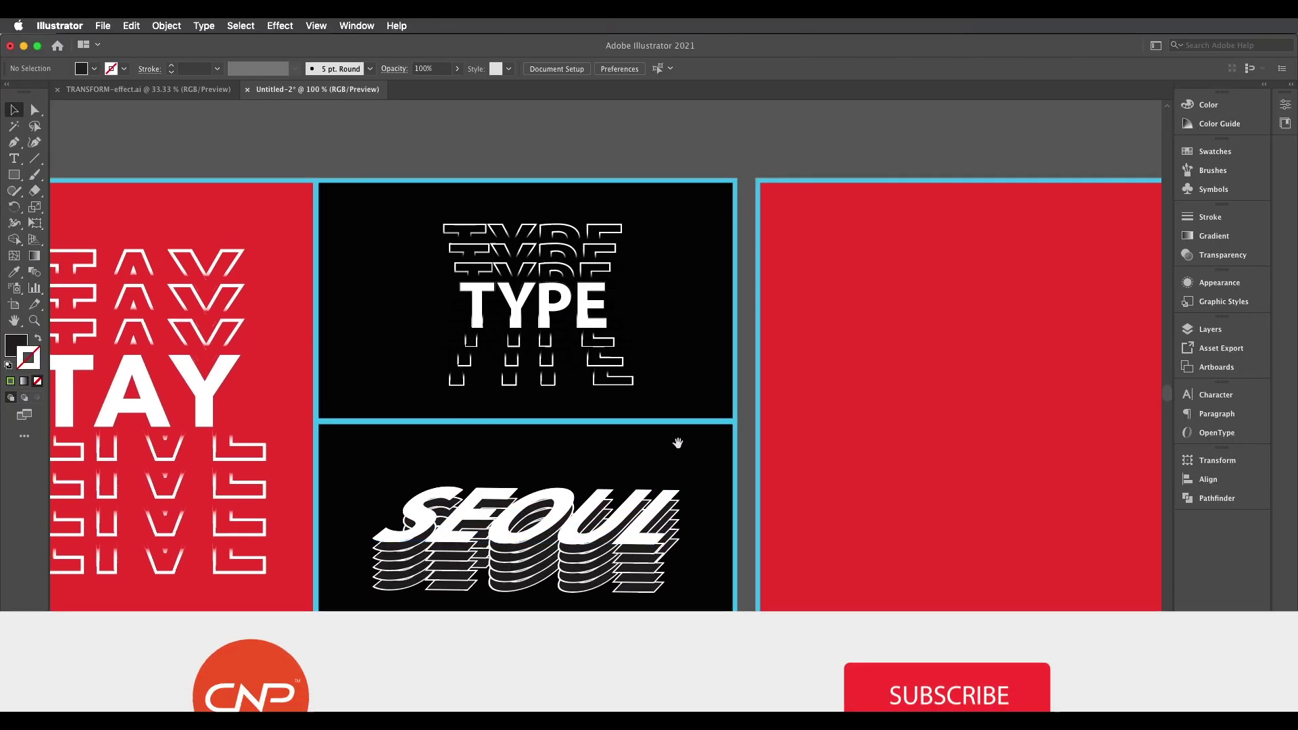
{"action": "scroll", "coordinate": [675, 429], "scroll_direction": "down", "scroll_amount": 3}
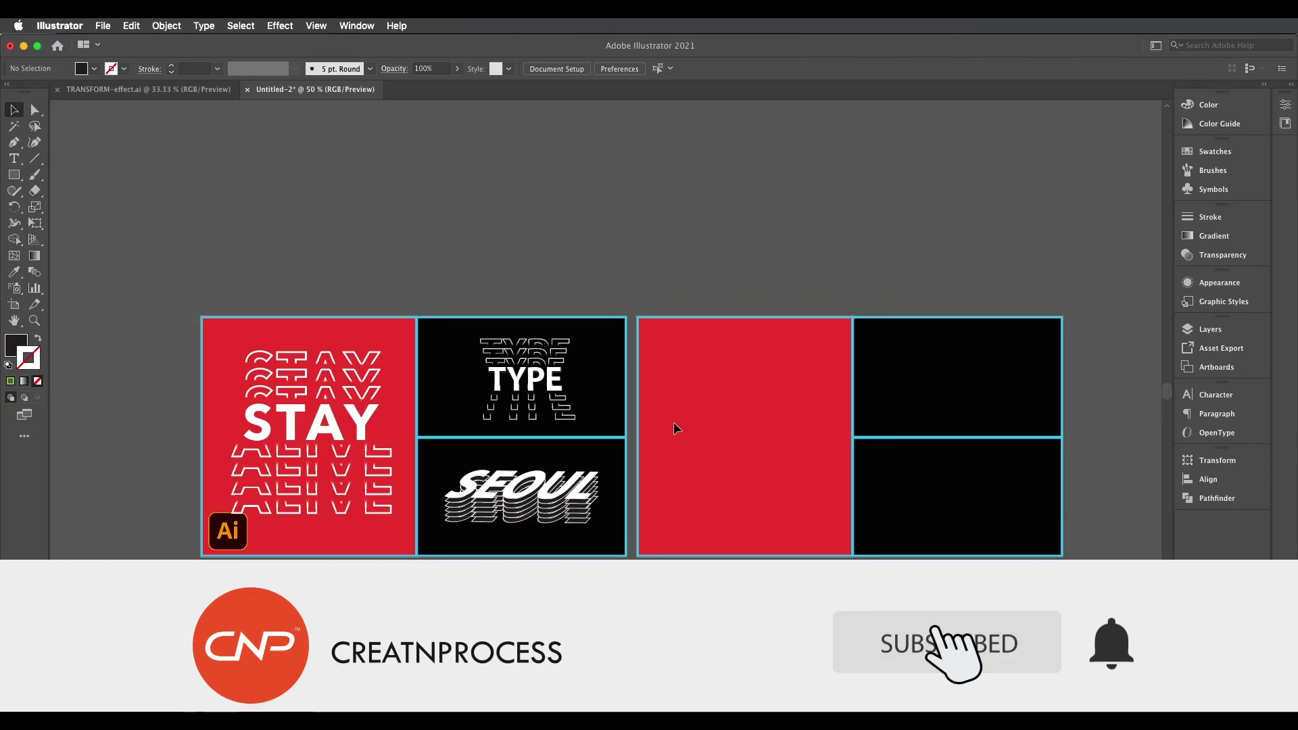
{"action": "scroll", "coordinate": [652, 397], "scroll_direction": "up", "scroll_amount": 2}
{"action": "key", "text": "t"}
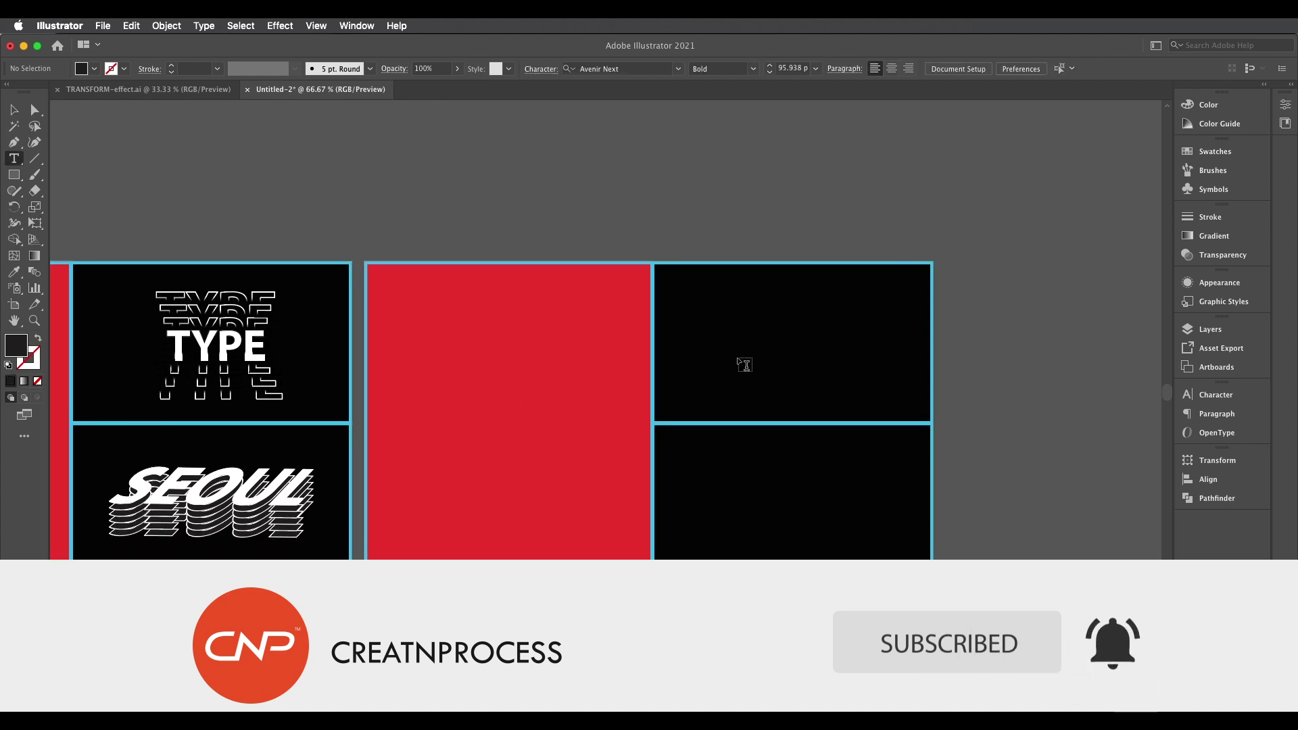
{"action": "left_click", "coordinate": [730, 347]}
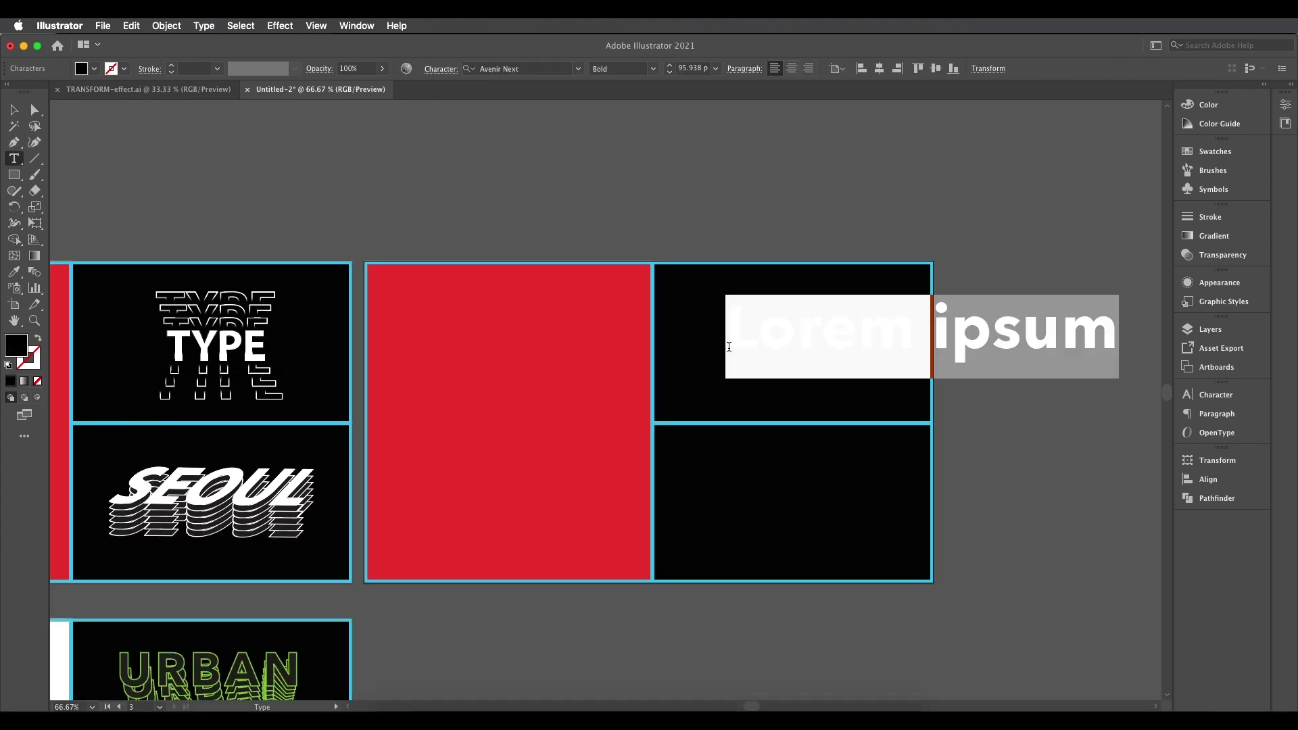
{"action": "type", "text": "TYPE"}
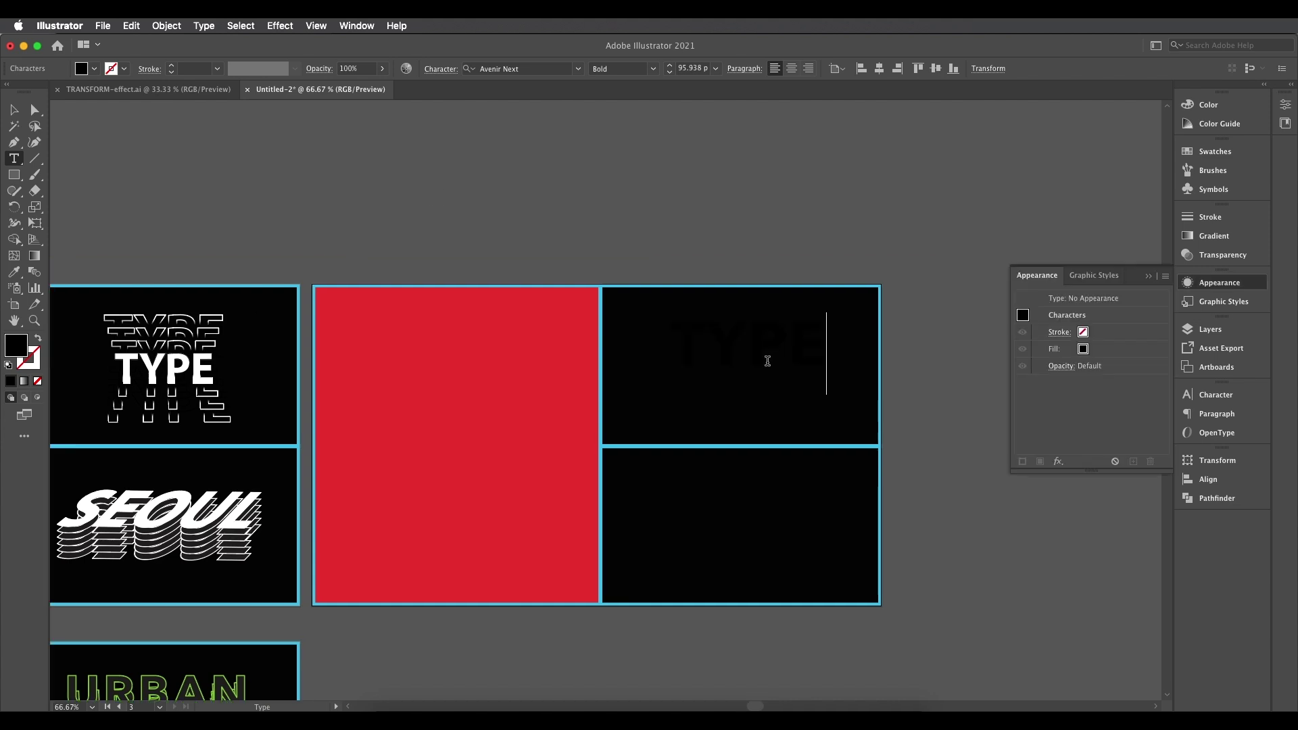
- Fill the new TYPE text with white and scale it down to about 63 pt
{"action": "key", "text": "Escape"}
{"action": "left_click", "coordinate": [96, 70]}
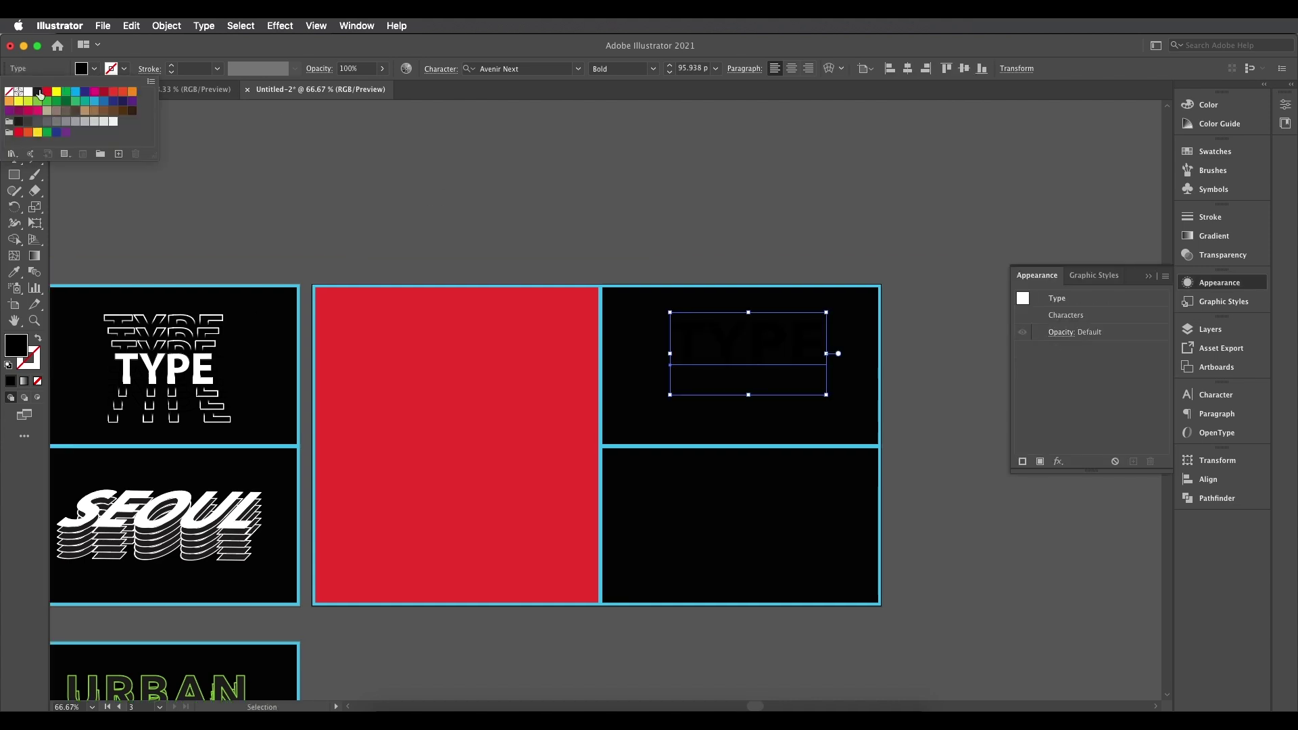
{"action": "left_click", "coordinate": [28, 97]}
{"action": "left_click_drag", "start_coordinate": [828, 314], "coordinate": [792, 397]}
- Pull the finished TYPE sample apart into its white front word, the upper outlined copies and the lower outlined copies
{"action": "scroll", "coordinate": [784, 368], "scroll_direction": "up", "scroll_amount": 2}
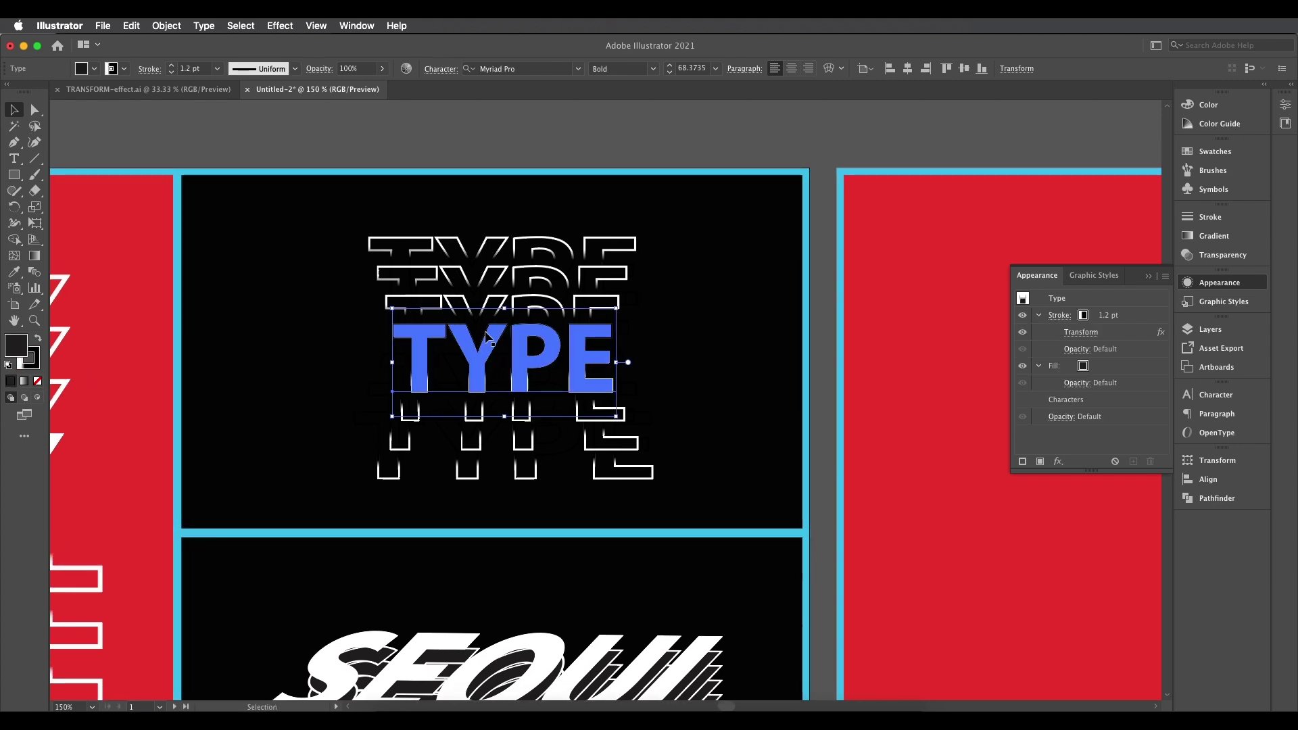
{"action": "left_click_drag", "start_coordinate": [510, 361], "coordinate": [240, 379]}
{"action": "key", "text": "super+z"}
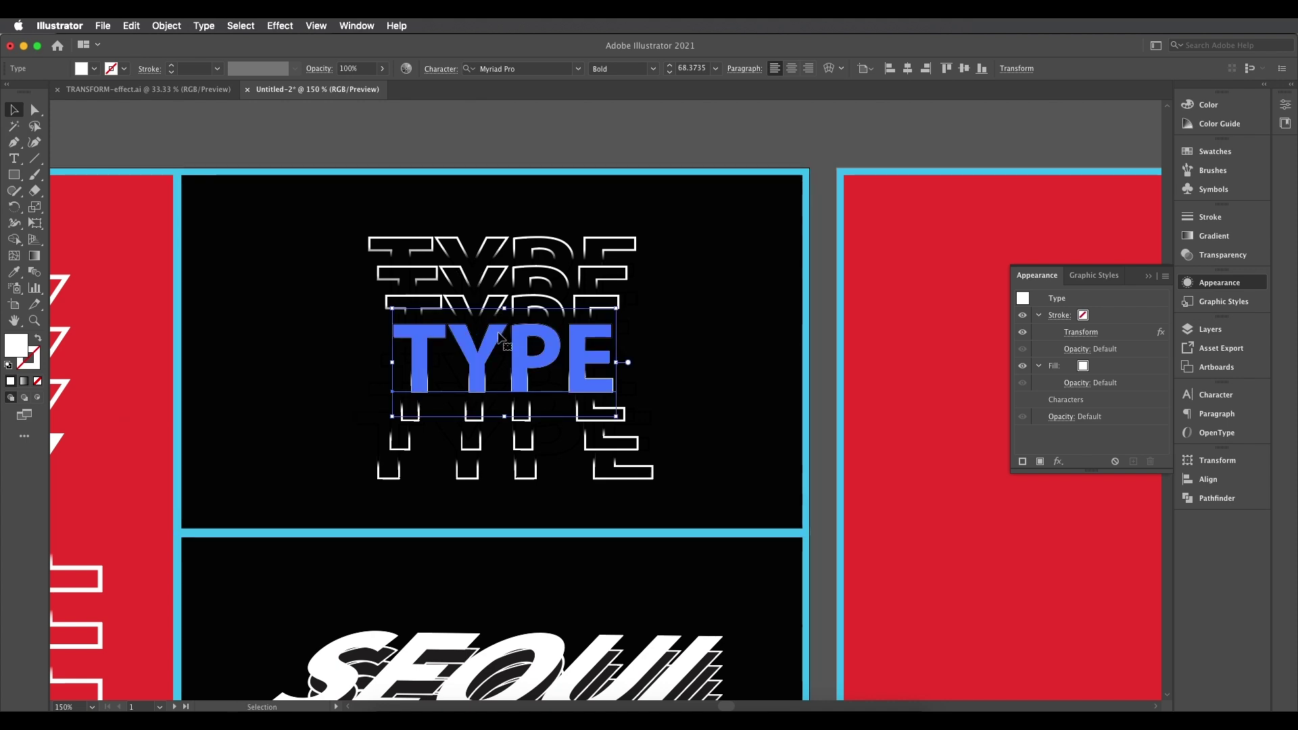
{"action": "key", "text": "super+shift+z"}
{"action": "left_click_drag", "start_coordinate": [396, 353], "coordinate": [411, 257]}
{"action": "left_click_drag", "start_coordinate": [610, 471], "coordinate": [636, 526]}
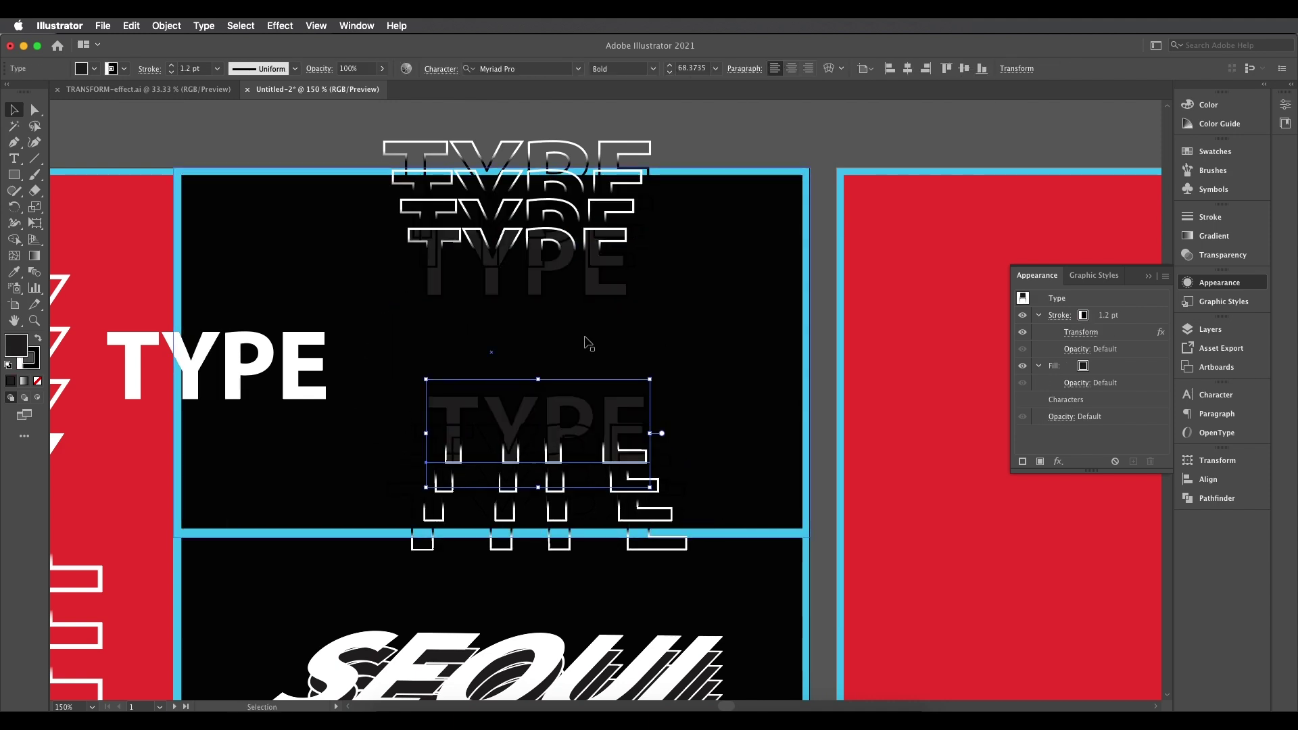
- Undo the moves that separated the layers of the finished TYPE sample
{"action": "key", "text": "super+z"}
{"action": "key", "text": "super+z"}
{"action": "key", "text": "super+z"}
{"action": "key", "text": "super+z"}
{"action": "key", "text": "super+z"}
{"action": "key", "text": "super+z"}
{"action": "key", "text": "super+z"}
{"action": "key", "text": "super+z"}
{"action": "key", "text": "super+z"}
{"action": "key", "text": "super+z"}
{"action": "key", "text": "super+z"}
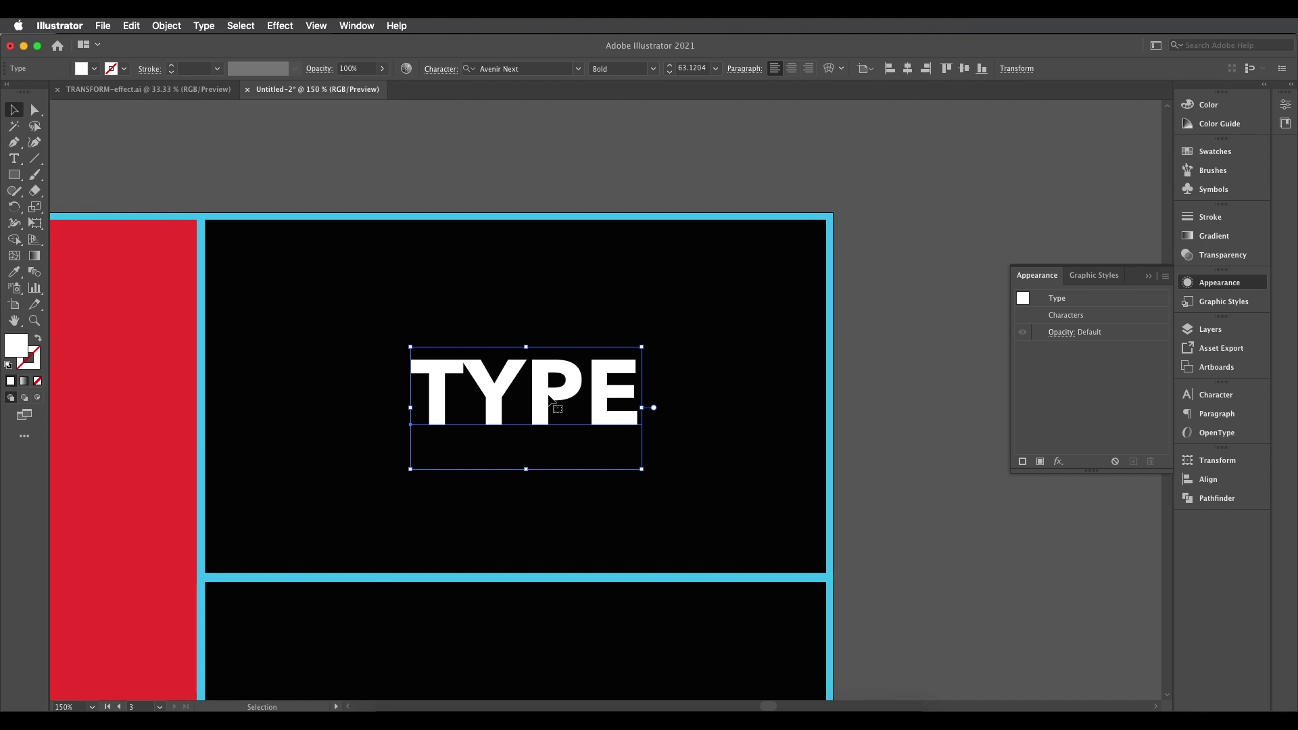
- Place a duplicate of the white TYPE text outside the artboard and remove the original text's fill
{"action": "left_click_drag", "start_coordinate": [548, 402], "coordinate": [1000, 211]}
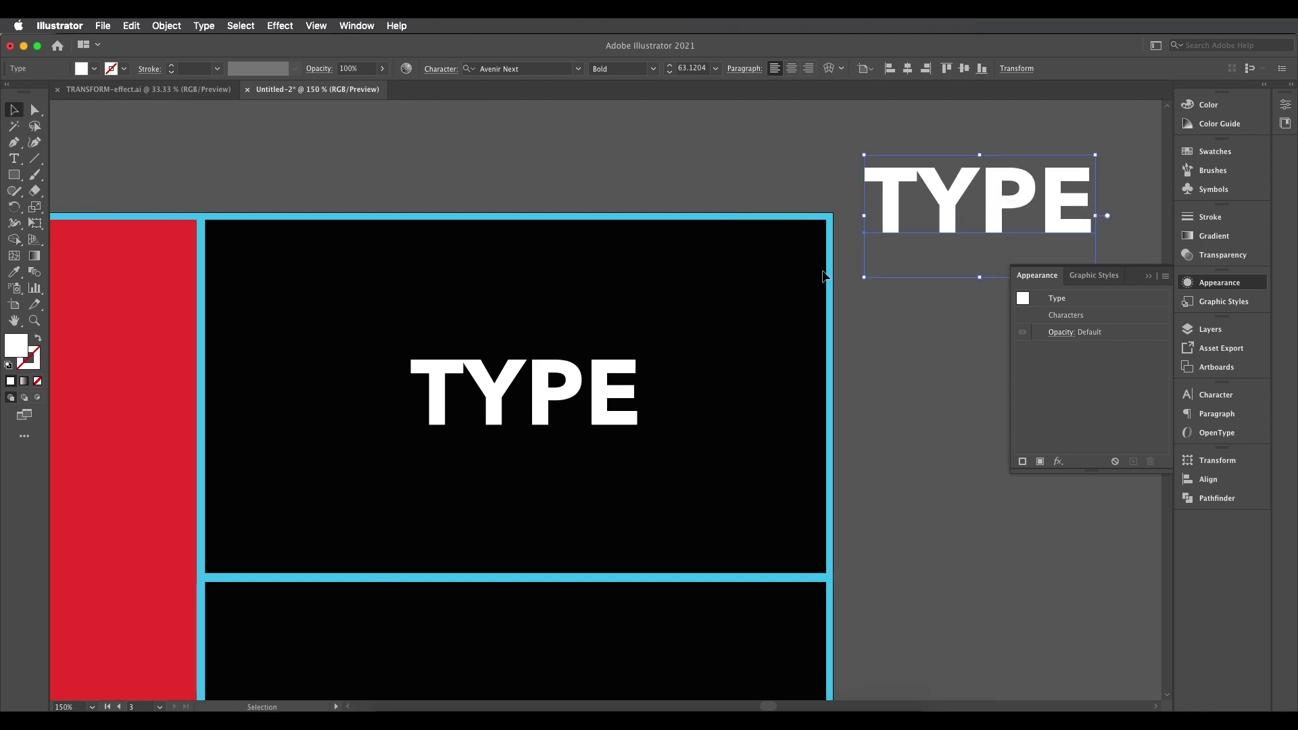
{"action": "left_click", "coordinate": [608, 392]}
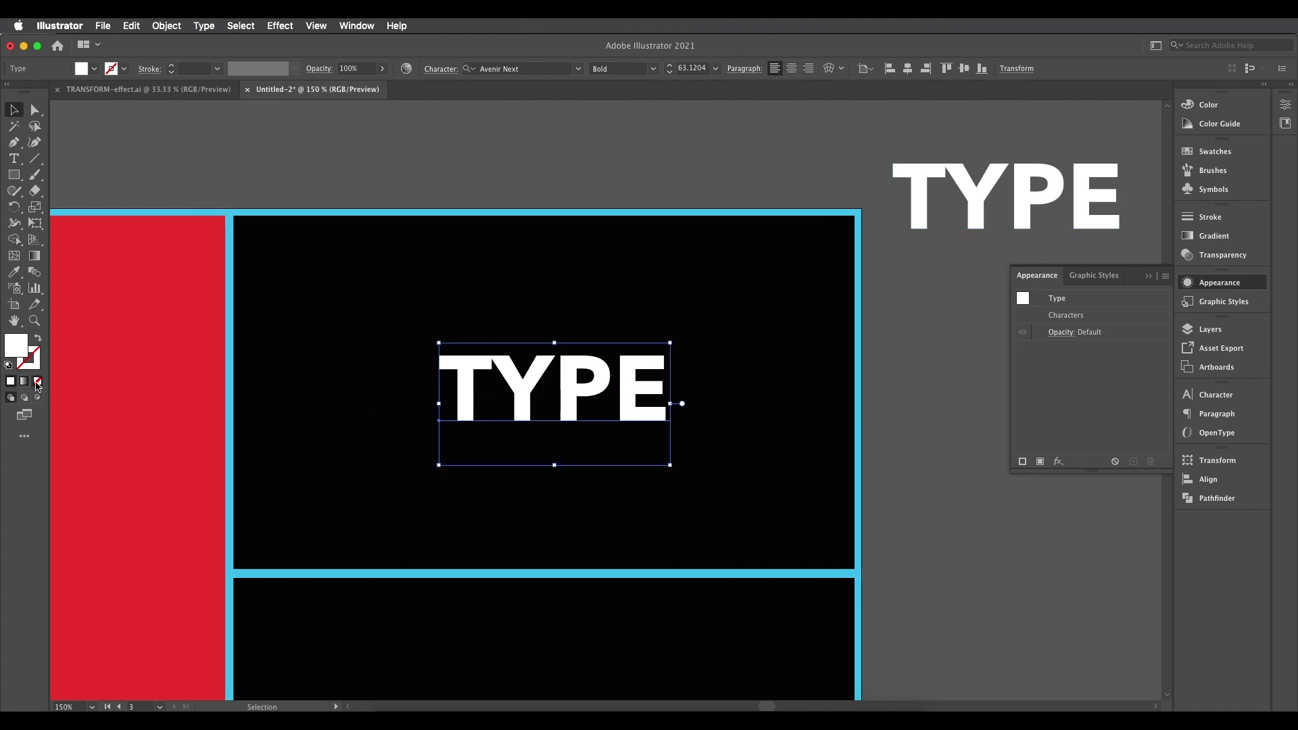
{"action": "left_click", "coordinate": [37, 381]}
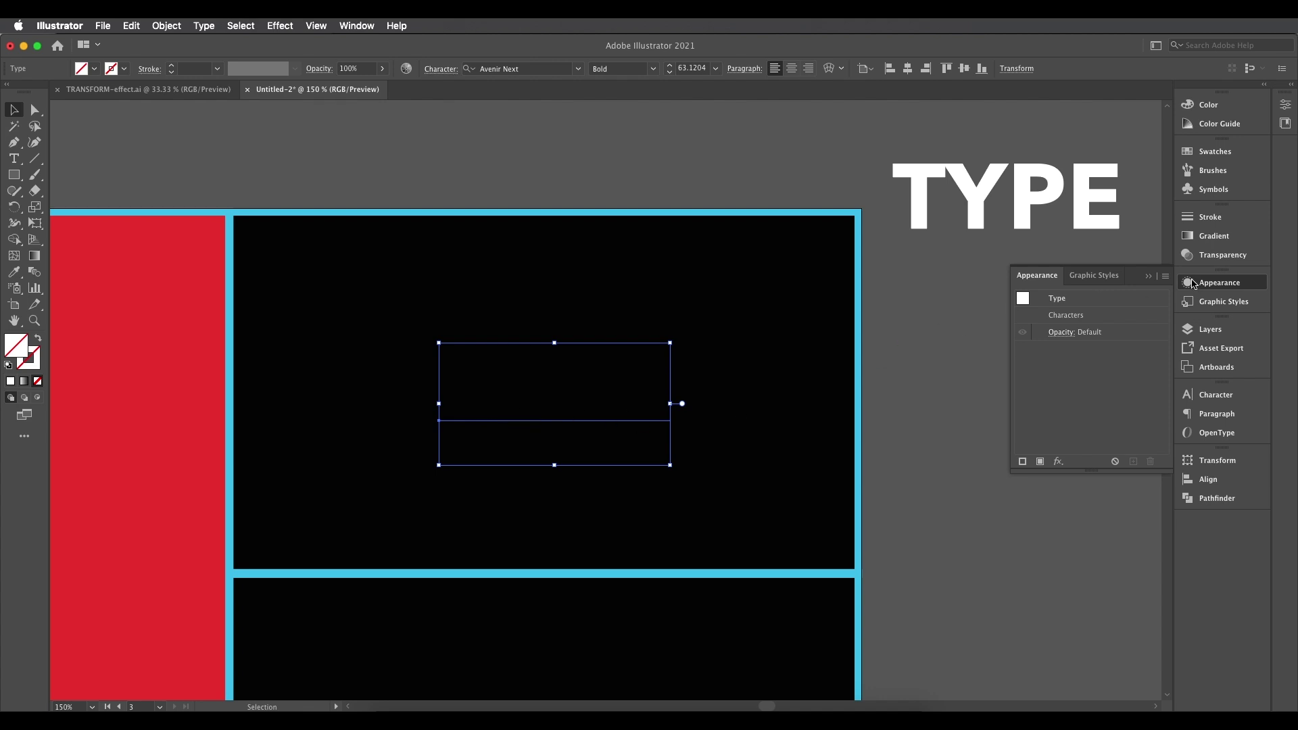
{"action": "left_click", "coordinate": [1207, 288]}
{"action": "left_click", "coordinate": [1223, 284]}
{"action": "left_click", "coordinate": [1223, 284]}
{"action": "left_click", "coordinate": [1223, 284]}
{"action": "left_click", "coordinate": [1222, 284]}
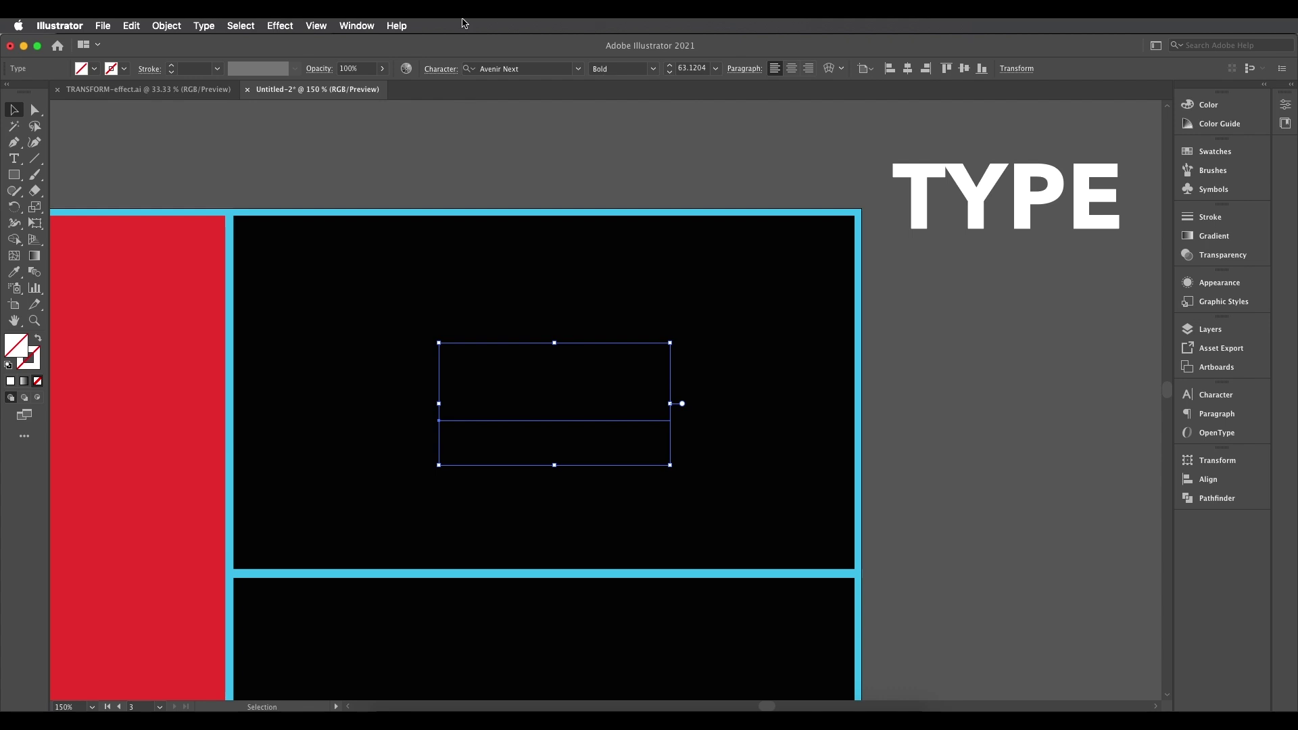
{"action": "left_click", "coordinate": [357, 26]}
{"action": "left_click", "coordinate": [358, 27]}
{"action": "left_click", "coordinate": [358, 27]}
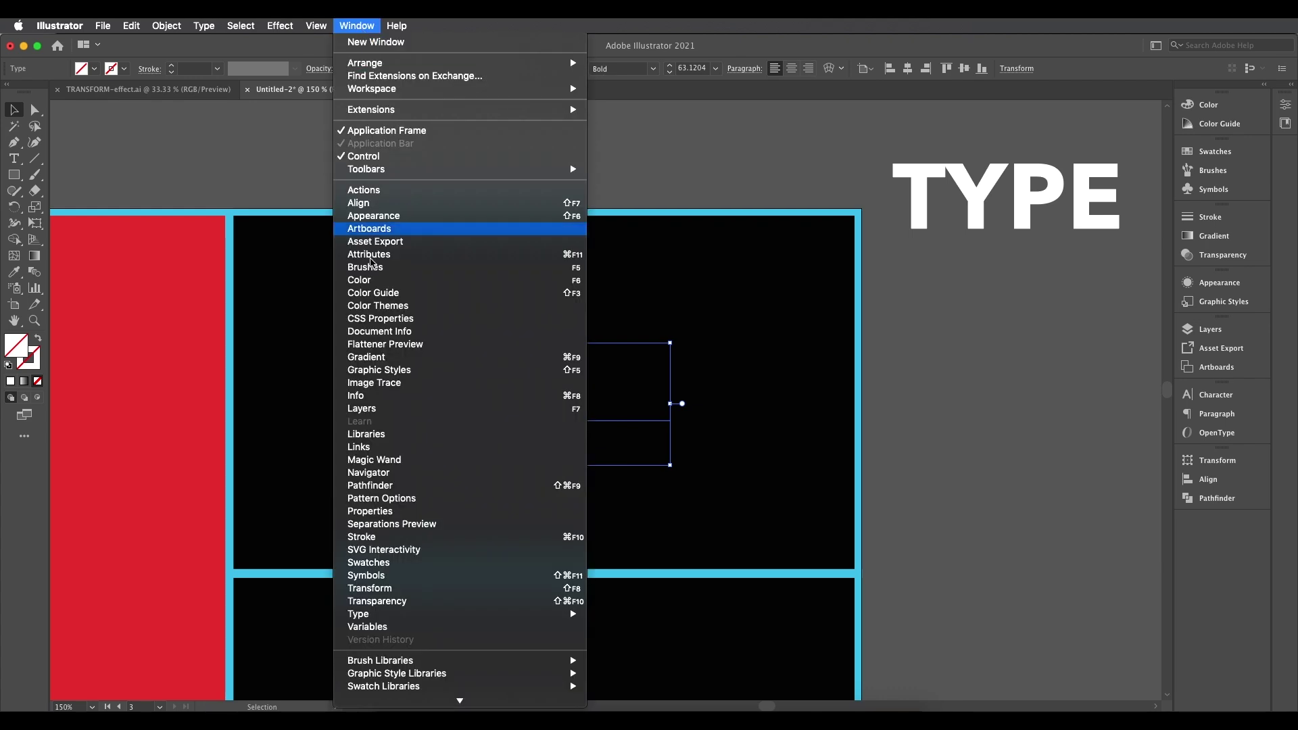
{"action": "left_click", "coordinate": [390, 217]}
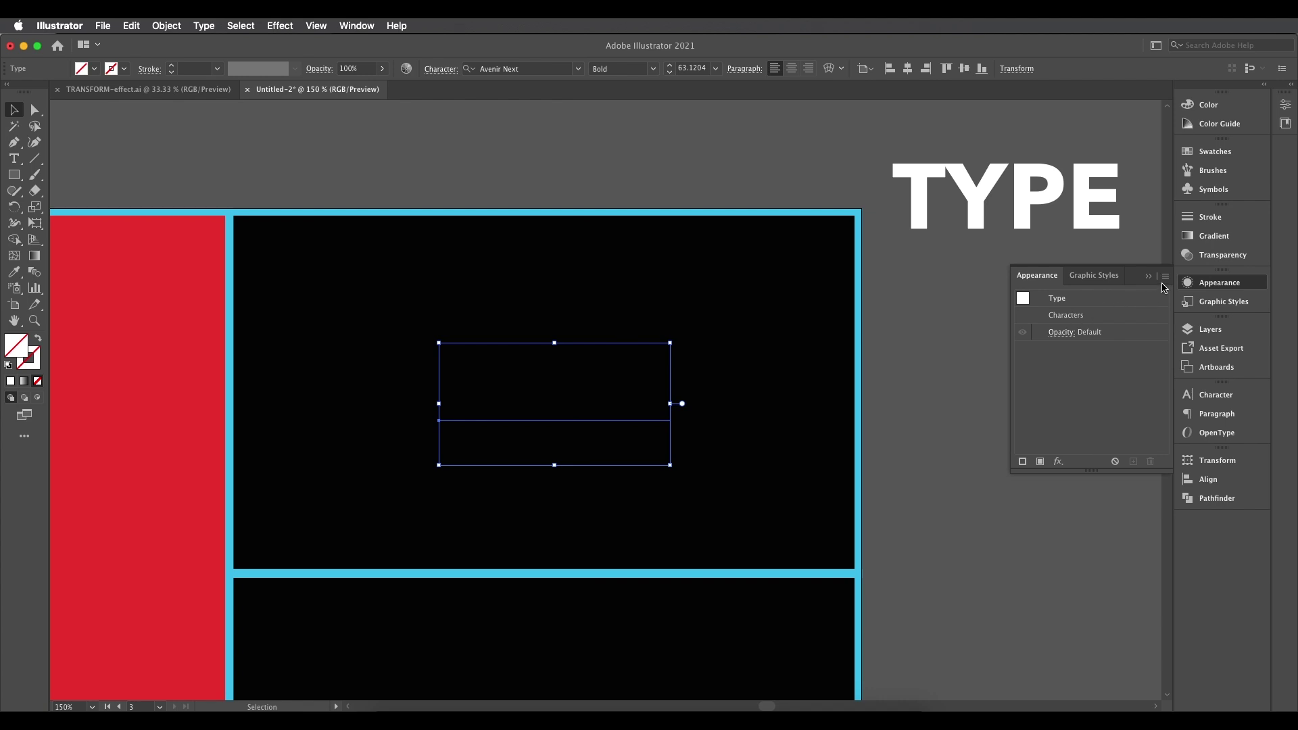
- Add a new white stroke with a 2 pt weight to the unfilled TYPE text
{"action": "left_click", "coordinate": [1166, 276]}
{"action": "left_click", "coordinate": [1109, 296]}
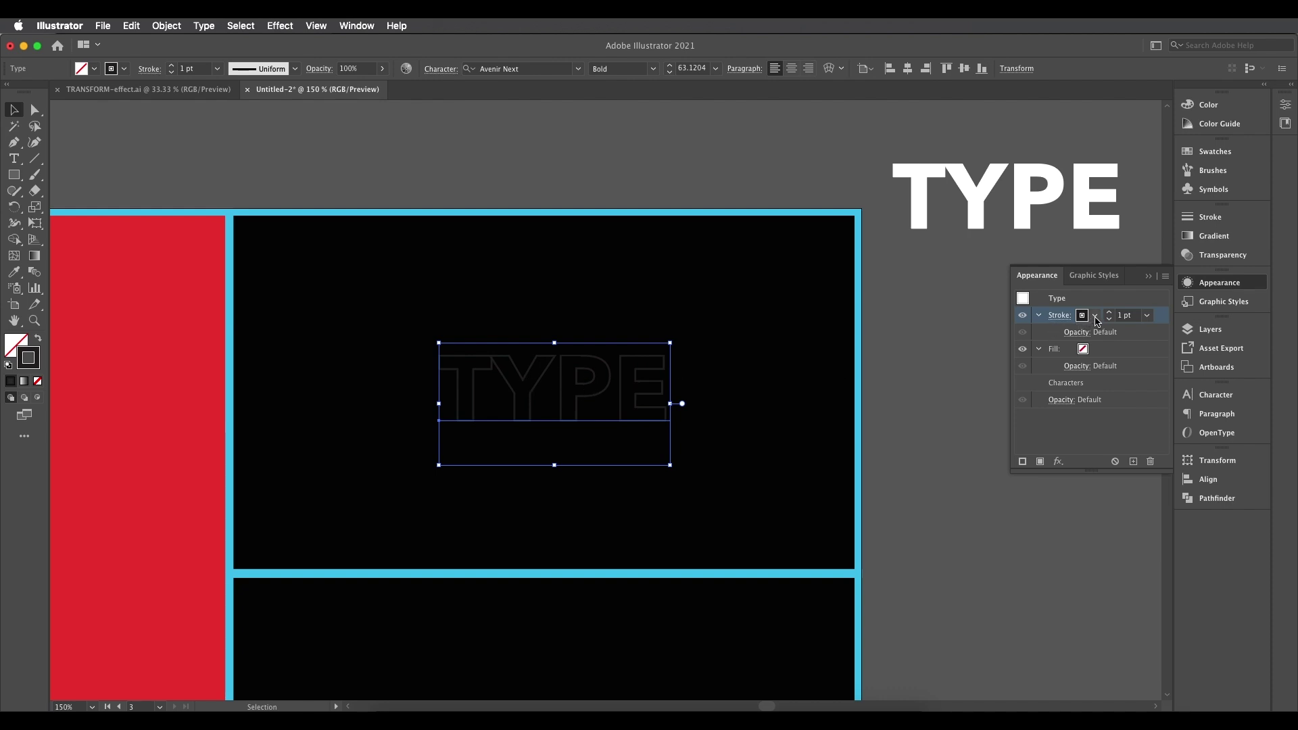
{"action": "left_click", "coordinate": [1095, 316]}
{"action": "left_click", "coordinate": [970, 339]}
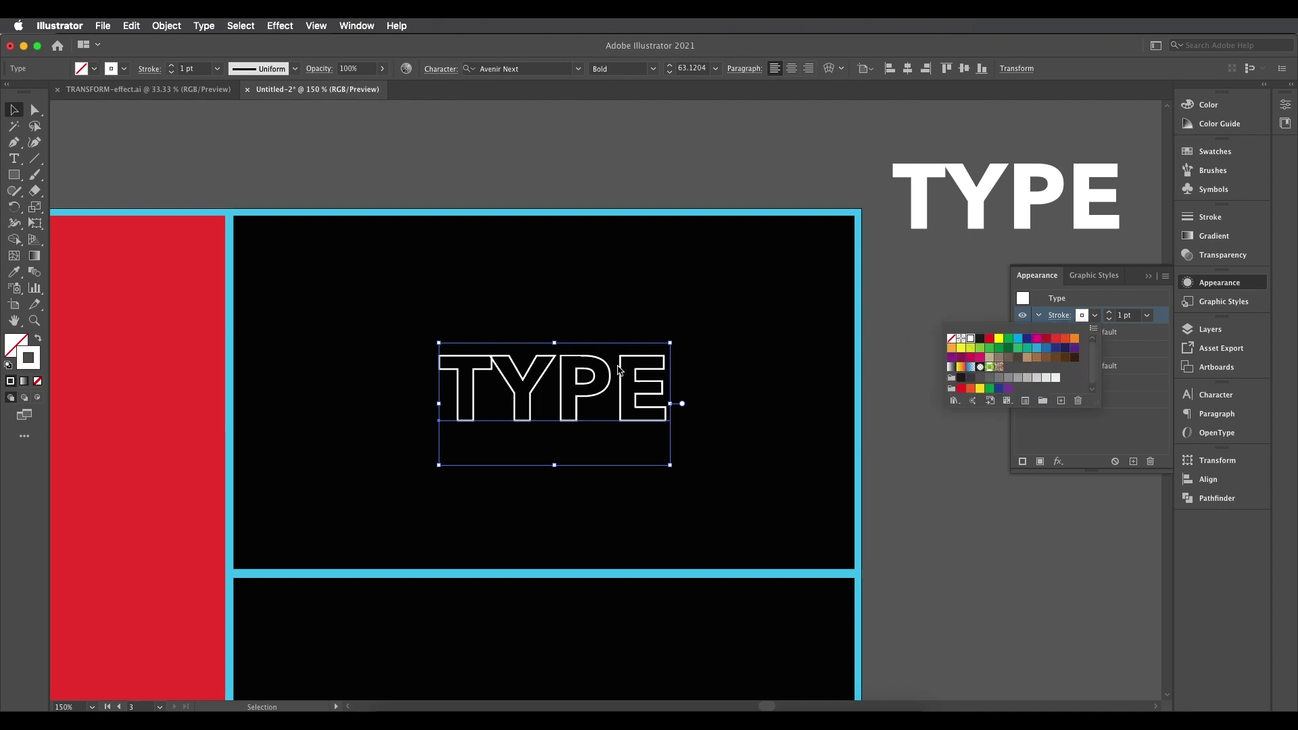
{"action": "left_click", "coordinate": [1149, 315]}
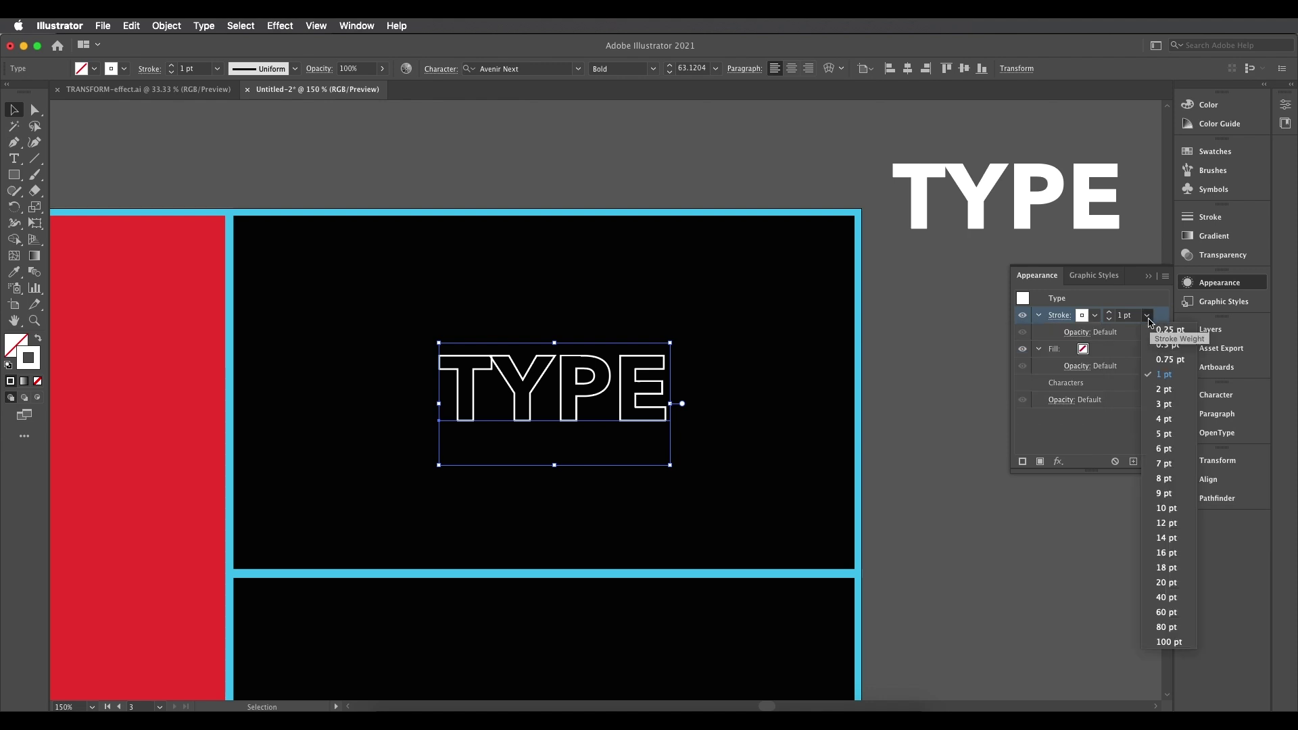
{"action": "left_click", "coordinate": [1161, 388]}
{"action": "left_click", "coordinate": [751, 390]}
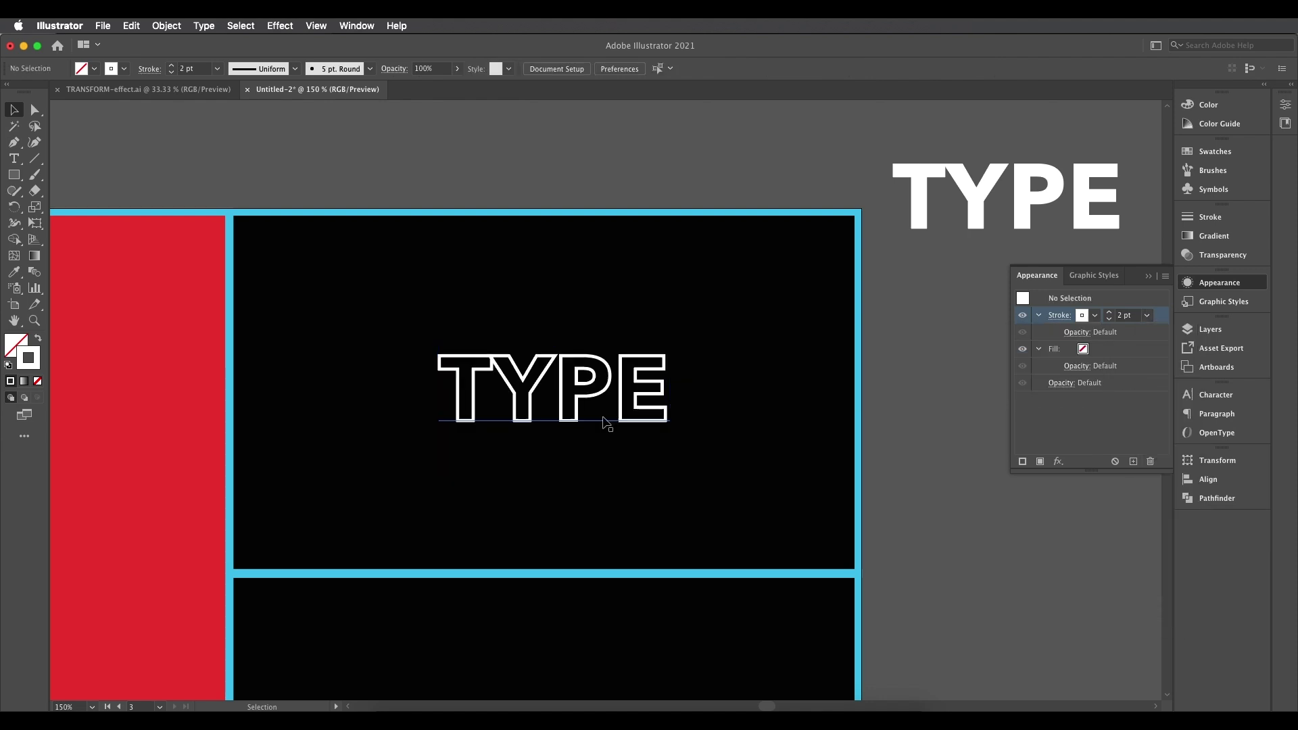
- Apply the White, Black gradient swatch to the stroke of the outlined TYPE text
{"action": "key", "text": "super+minus"}
{"action": "key", "text": "super+minus"}
{"action": "scroll", "coordinate": [608, 415], "scroll_direction": "left", "scroll_amount": 5}
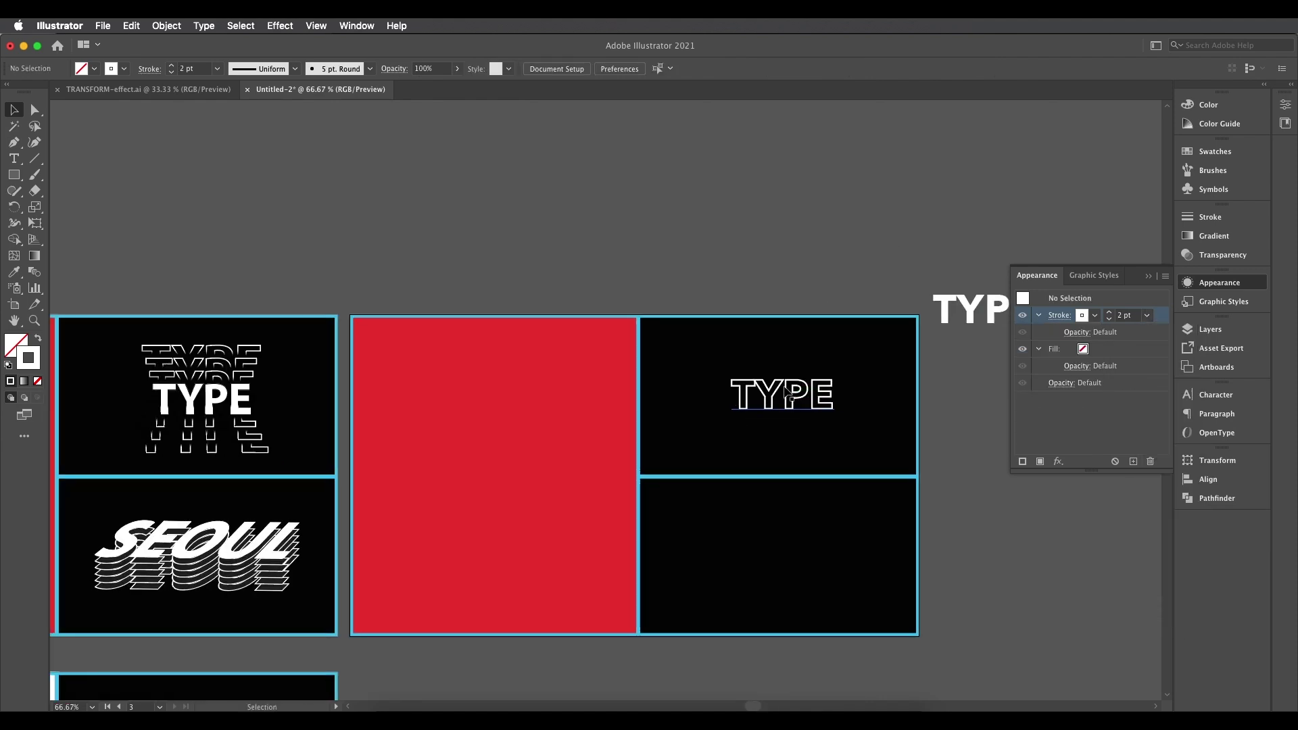
{"action": "scroll", "coordinate": [773, 404], "scroll_direction": "up", "scroll_amount": 2}
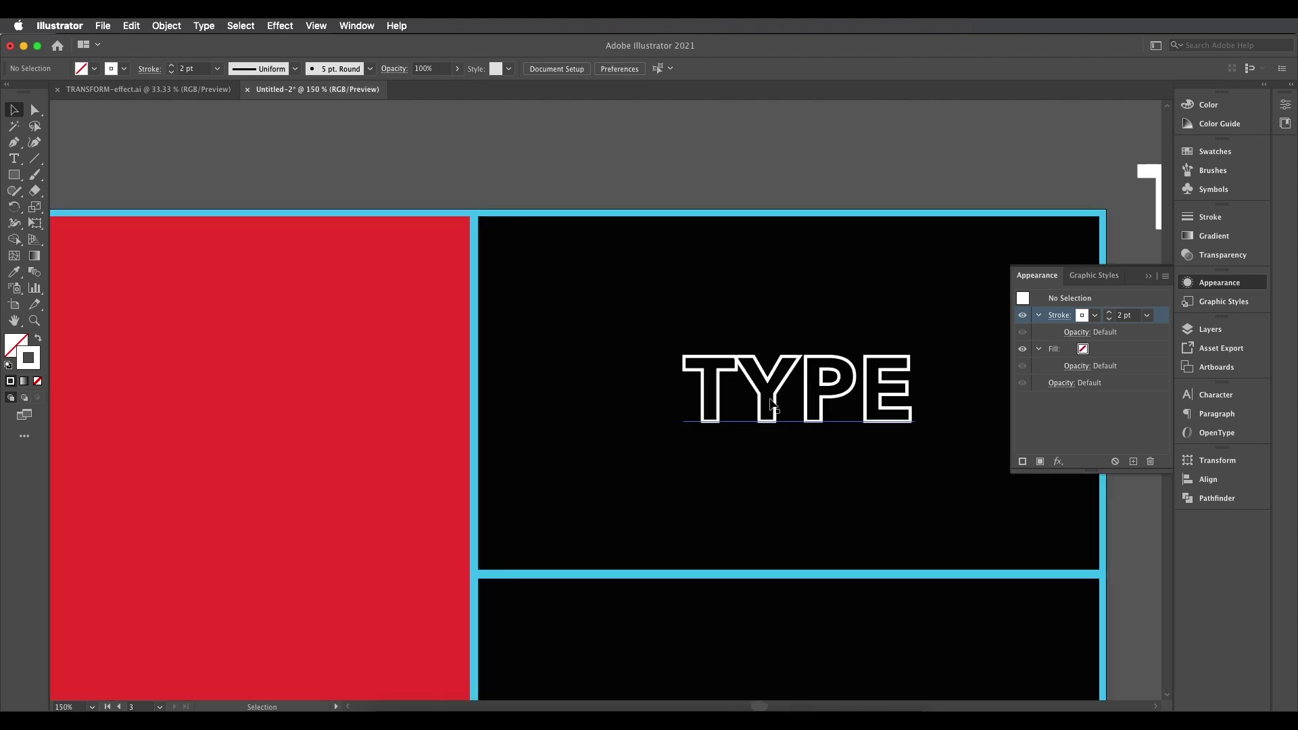
{"action": "left_click_drag", "start_coordinate": [773, 404], "coordinate": [670, 406]}
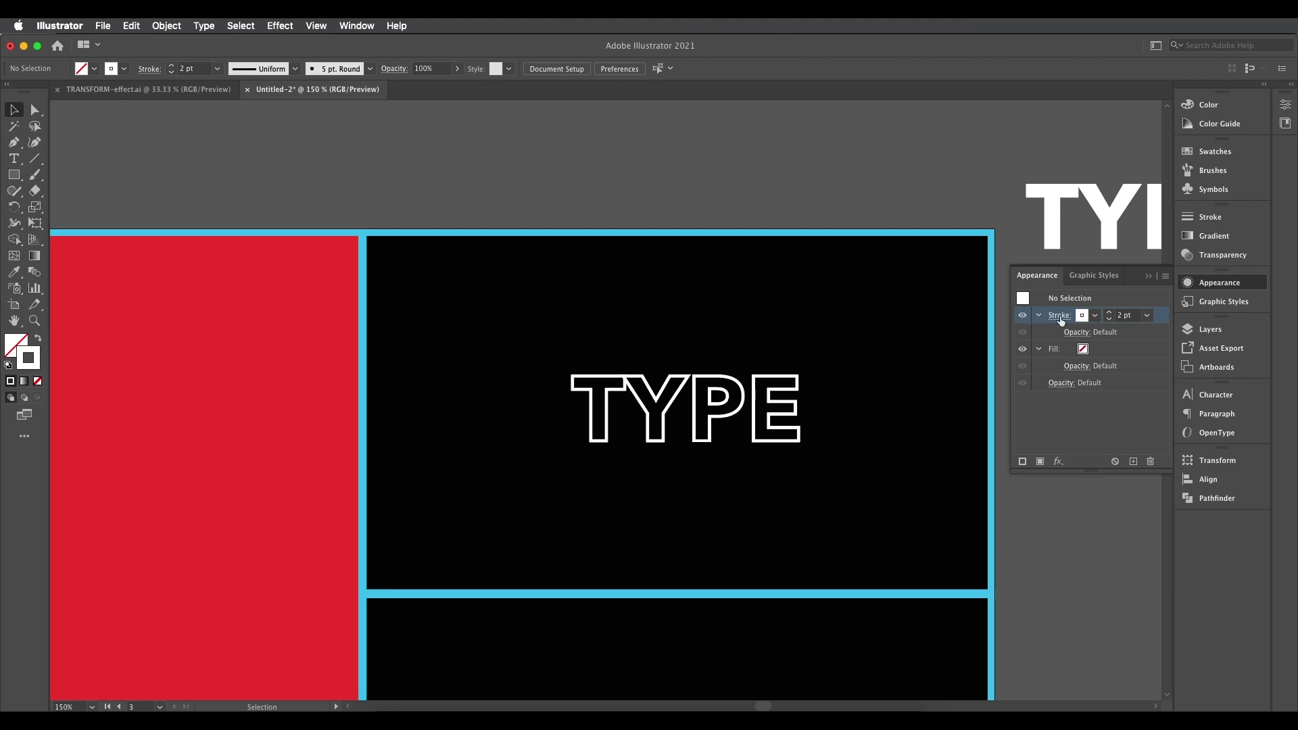
{"action": "left_click", "coordinate": [1093, 316]}
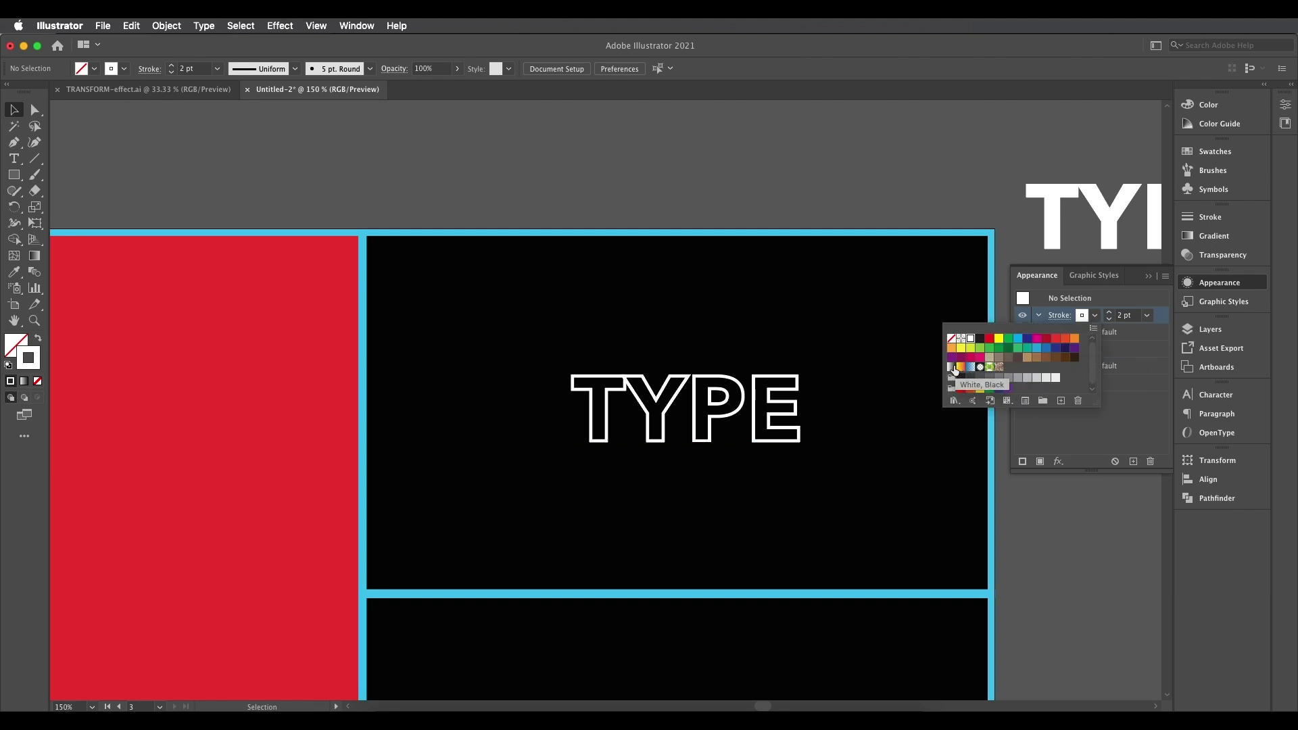
{"action": "left_click", "coordinate": [953, 368]}
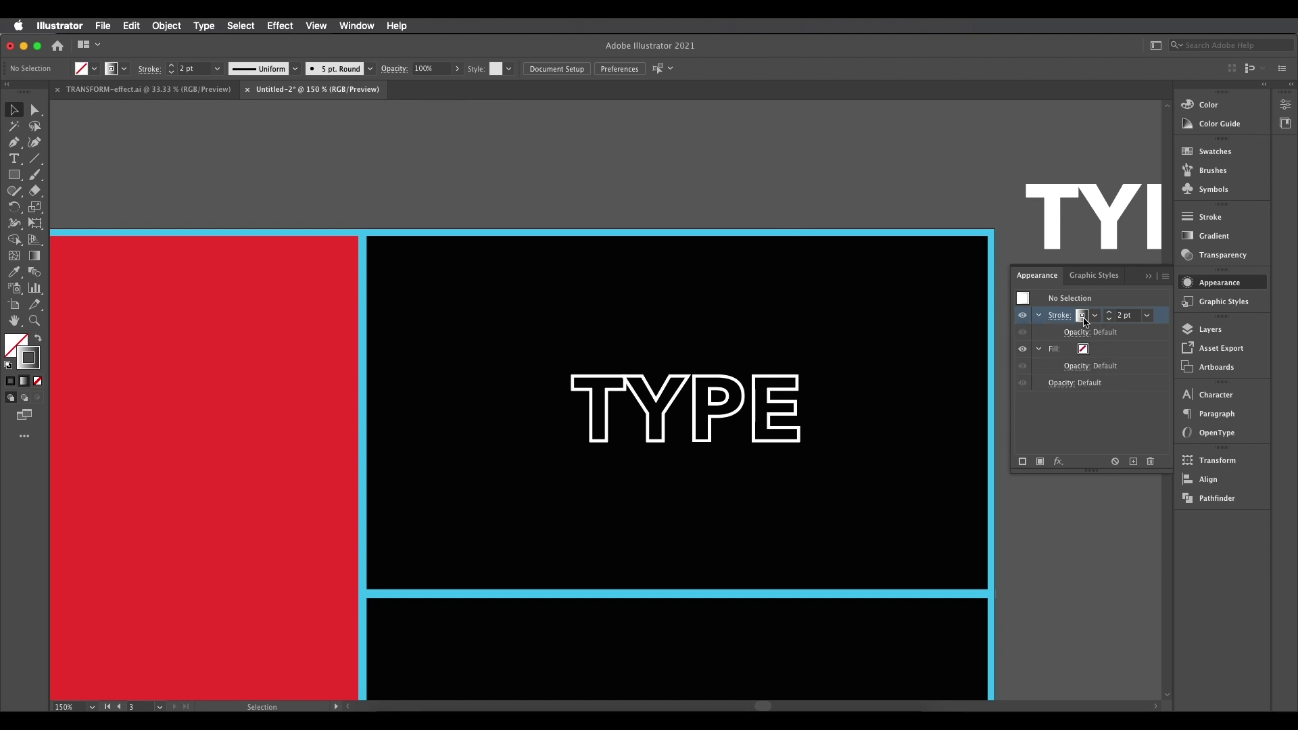
{"action": "left_click", "coordinate": [717, 405]}
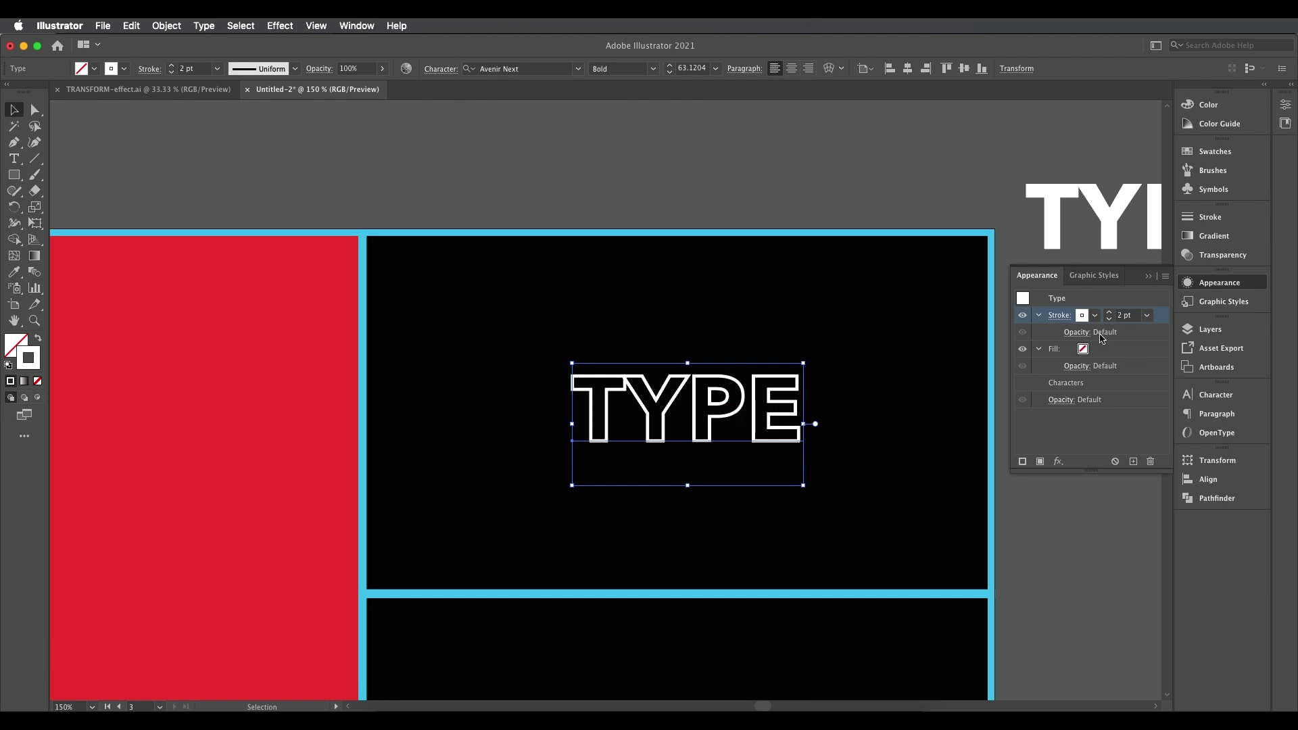
{"action": "left_click", "coordinate": [1095, 318]}
{"action": "left_click", "coordinate": [952, 367]}
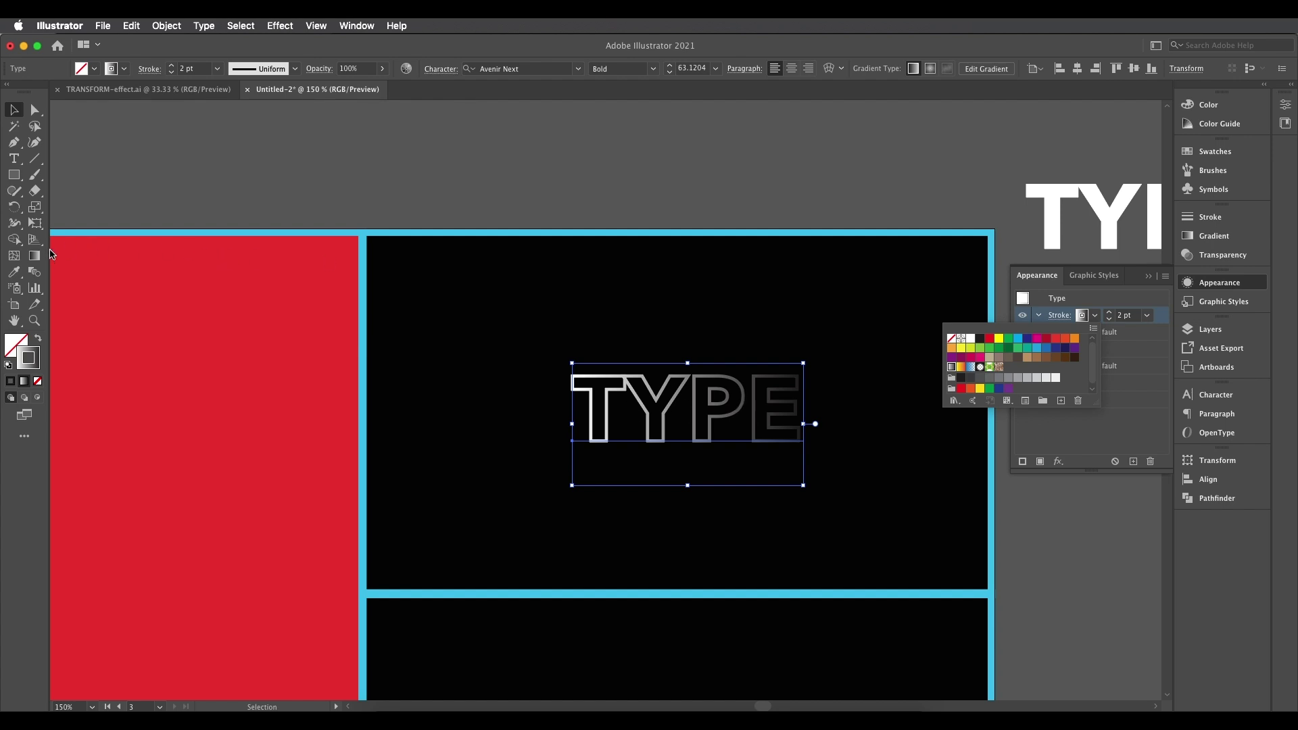
- Shorten the stroke gradient's transition by moving the white stop to 17.6112% and the black stop close beside it
{"action": "left_click", "coordinate": [30, 257]}
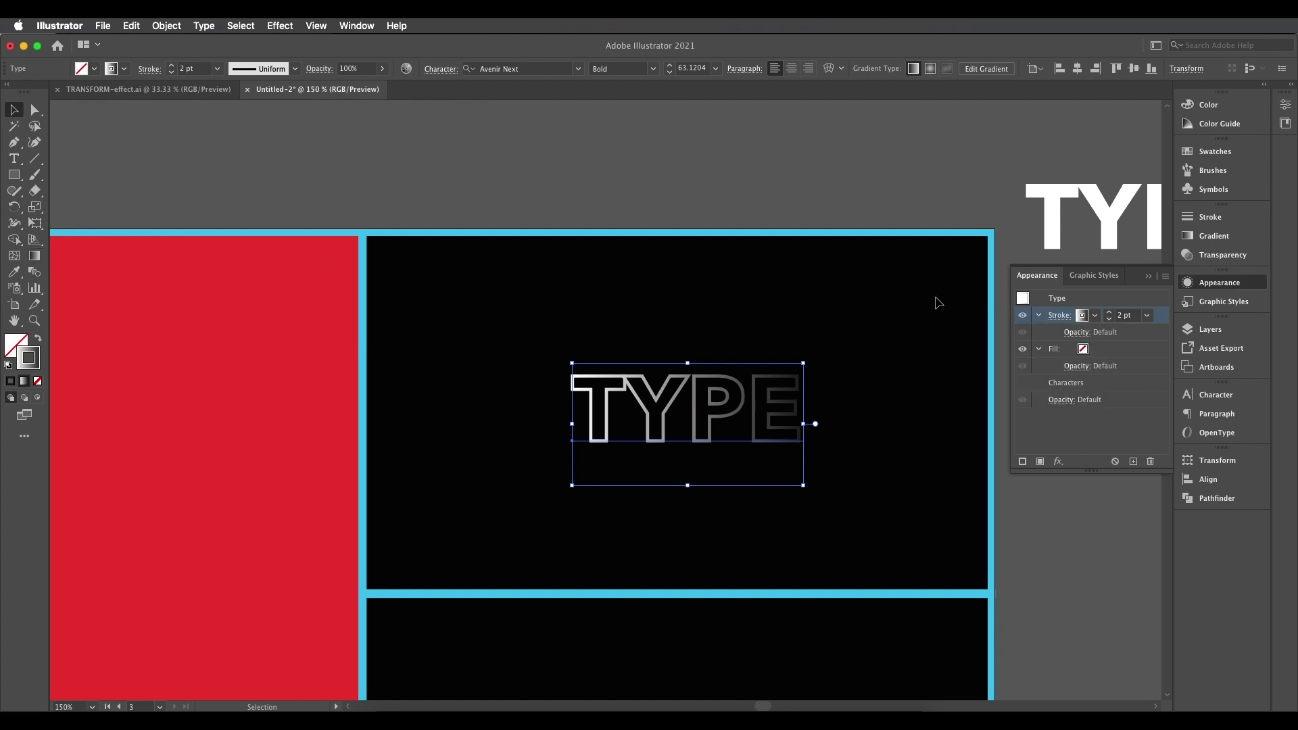
{"action": "left_click", "coordinate": [34, 256]}
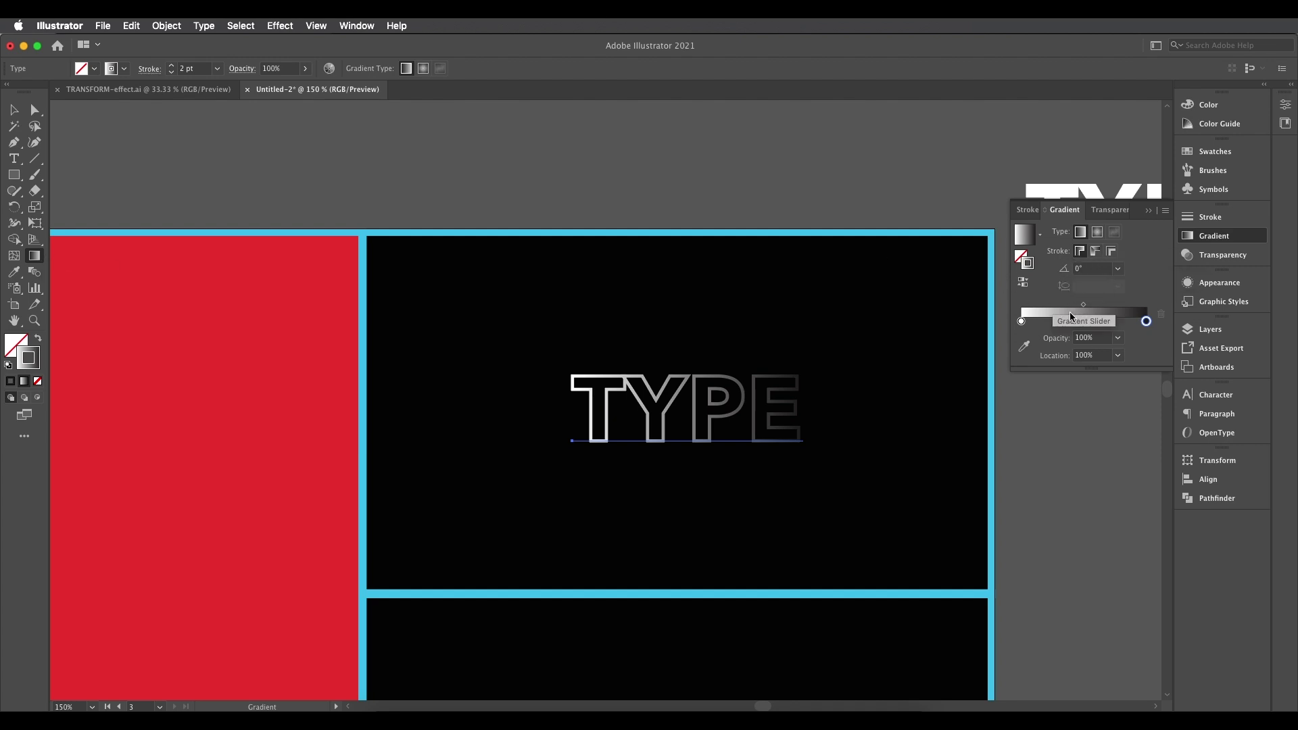
{"action": "left_click", "coordinate": [1148, 324]}
{"action": "left_click_drag", "start_coordinate": [1148, 323], "coordinate": [1043, 323]}
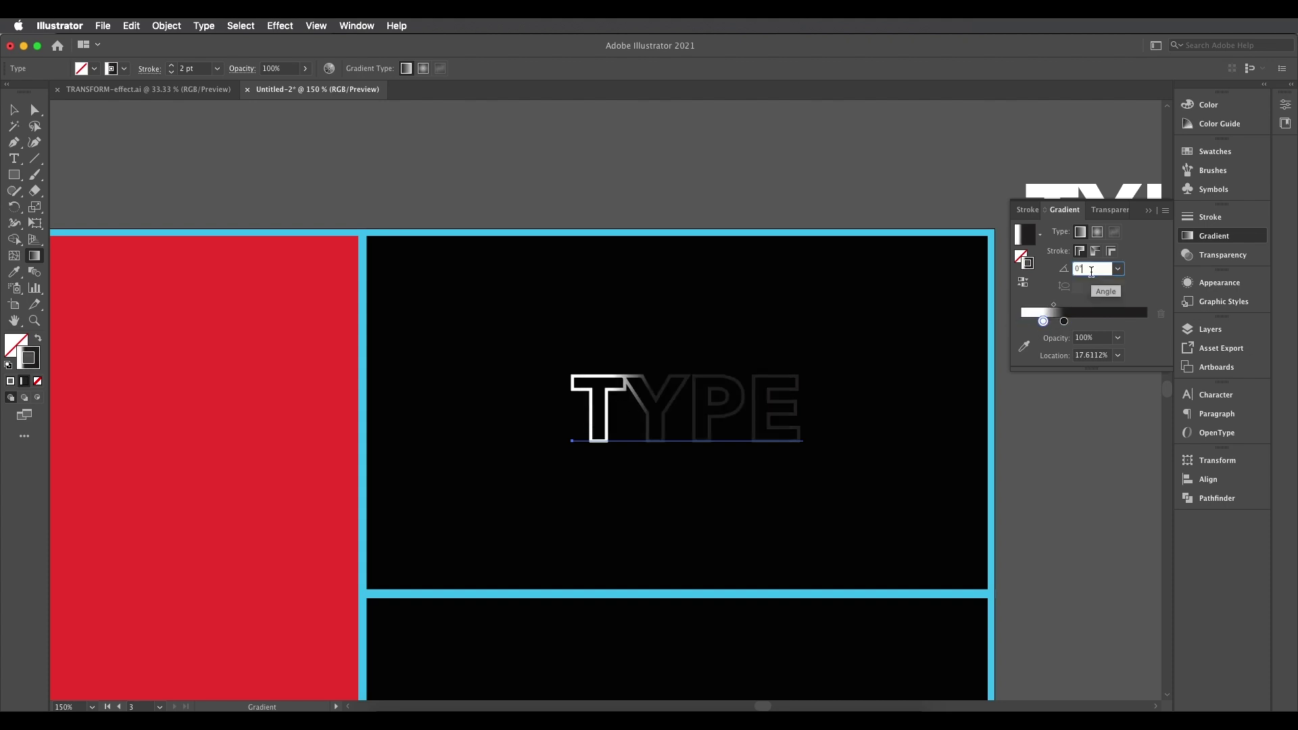
- Set the stroke gradient's angle to -90° so the outlined TYPE fades from white at its top edge downward
{"action": "key", "text": "Up"}
{"action": "key", "text": "Up"}
{"action": "key", "text": "Up"}
{"action": "key", "text": "Up"}
{"action": "key", "text": "Up"}
{"action": "key", "text": "Up"}
{"action": "key", "text": "Up"}
{"action": "key", "text": "Up"}
{"action": "key", "text": "Up"}
{"action": "key", "text": "Up"}
{"action": "key", "text": "Up"}
{"action": "key", "text": "Up"}
{"action": "key", "text": "Up"}
{"action": "key", "text": "Up"}
{"action": "key", "text": "Up"}
{"action": "key", "text": "Down"}
{"action": "key", "text": "Down"}
{"action": "key", "text": "Down"}
{"action": "key", "text": "Down"}
{"action": "key", "text": "Down"}
{"action": "key", "text": "Down"}
{"action": "key", "text": "Down"}
{"action": "key", "text": "Down"}
{"action": "key", "text": "Down"}
{"action": "key", "text": "Down"}
{"action": "key", "text": "Down"}
{"action": "key", "text": "Down"}
{"action": "key", "text": "Down"}
{"action": "key", "text": "Down"}
{"action": "key", "text": "Down"}
{"action": "key", "text": "Down"}
{"action": "key", "text": "Down"}
{"action": "key", "text": "Down"}
{"action": "key", "text": "Down"}
{"action": "key", "text": "Down"}
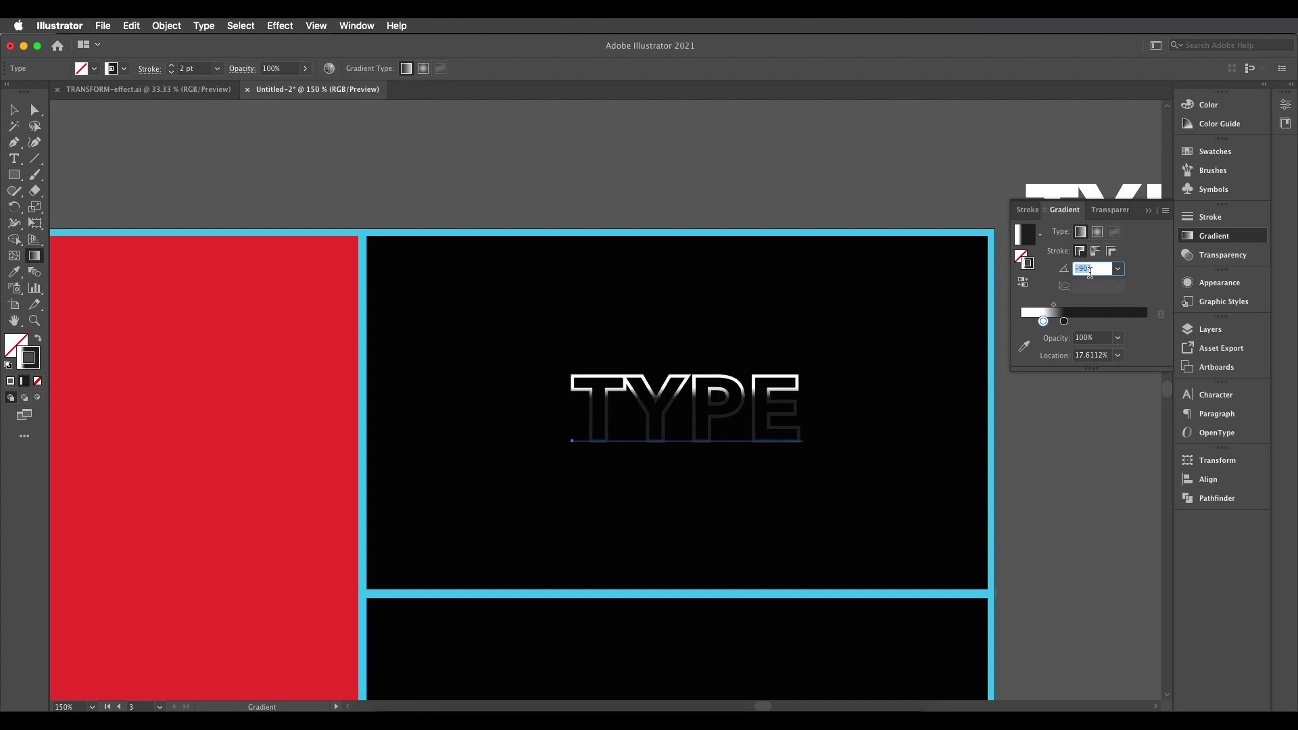
{"action": "scroll", "coordinate": [762, 353], "scroll_direction": "down", "scroll_amount": 2}
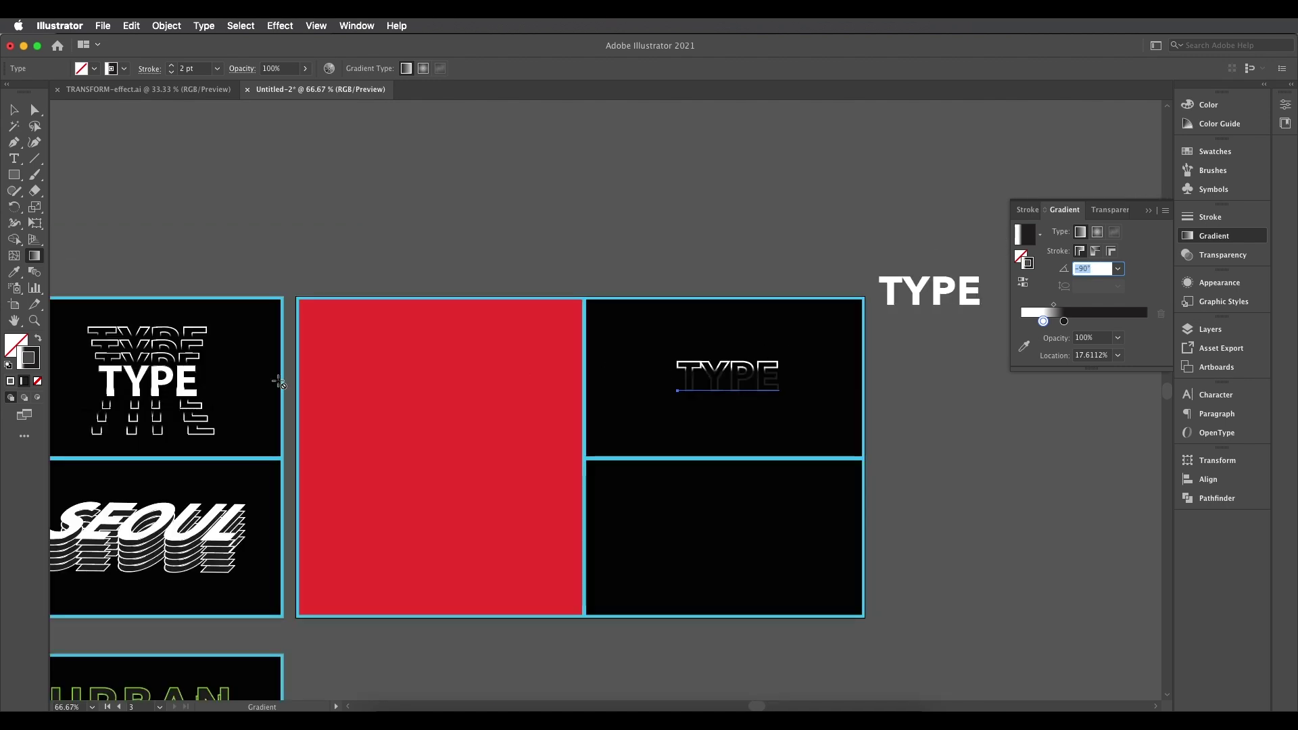
- Tighten the fade on the outlined TYPE's stroke by moving the gradient's dark stop to a location of 26.8374%
{"action": "scroll", "coordinate": [802, 371], "scroll_direction": "up", "scroll_amount": 4}
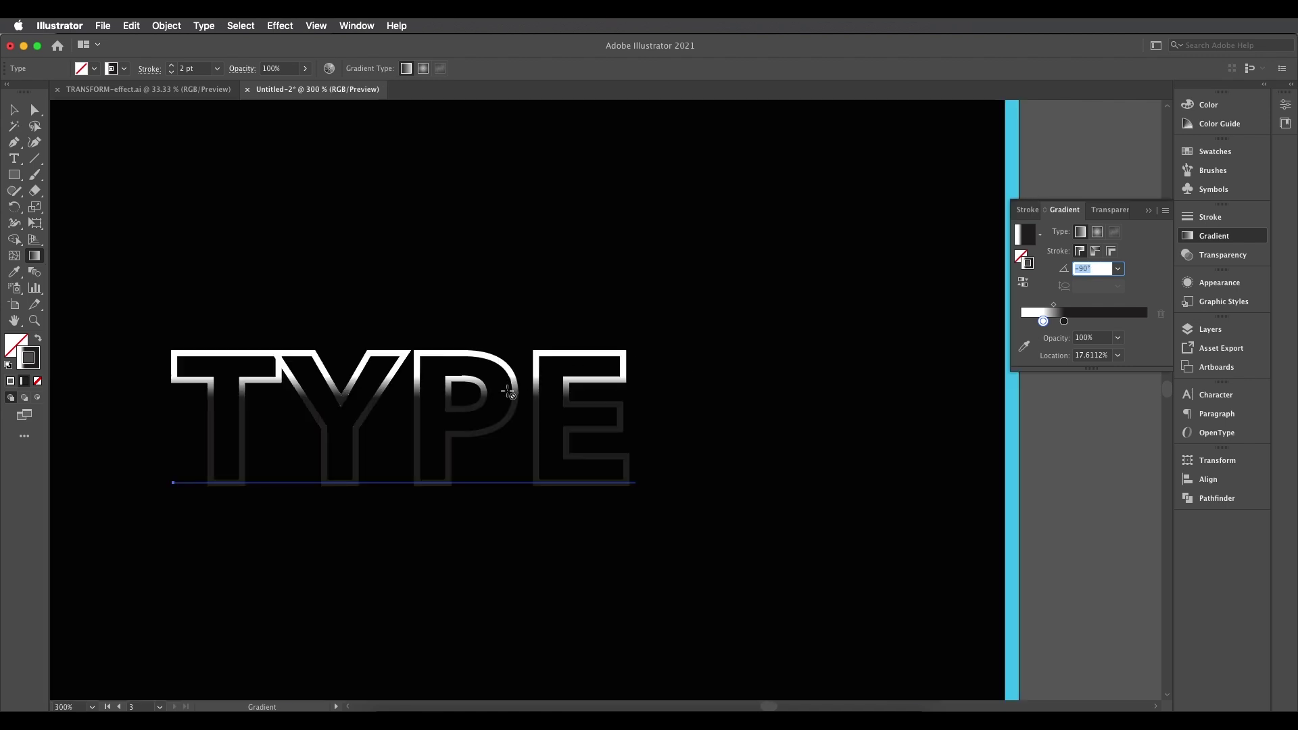
{"action": "left_click_drag", "start_coordinate": [1062, 323], "coordinate": [1059, 322]}
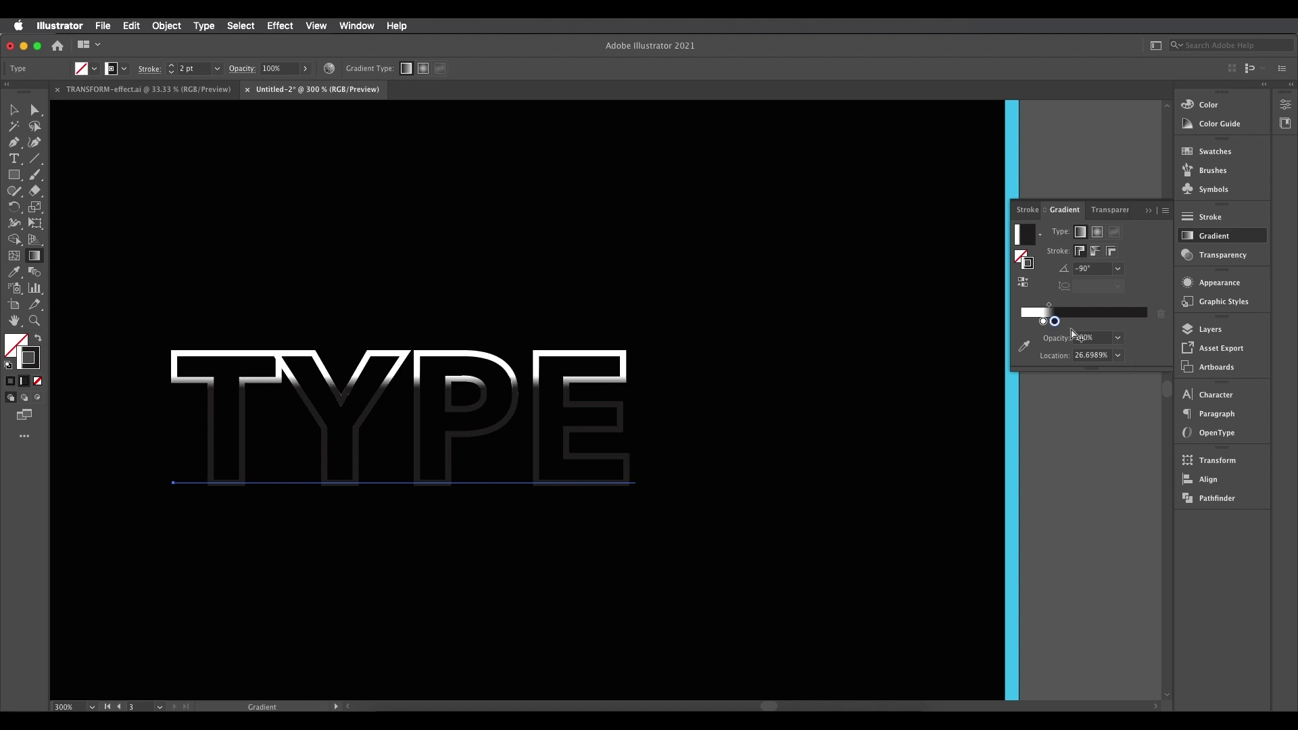
{"action": "left_click_drag", "start_coordinate": [1053, 324], "coordinate": [1053, 327]}
- Match the gradient's dark stop to the artboard's black background by sampling it with the Color Picker
{"action": "double_click", "coordinate": [1056, 321]}
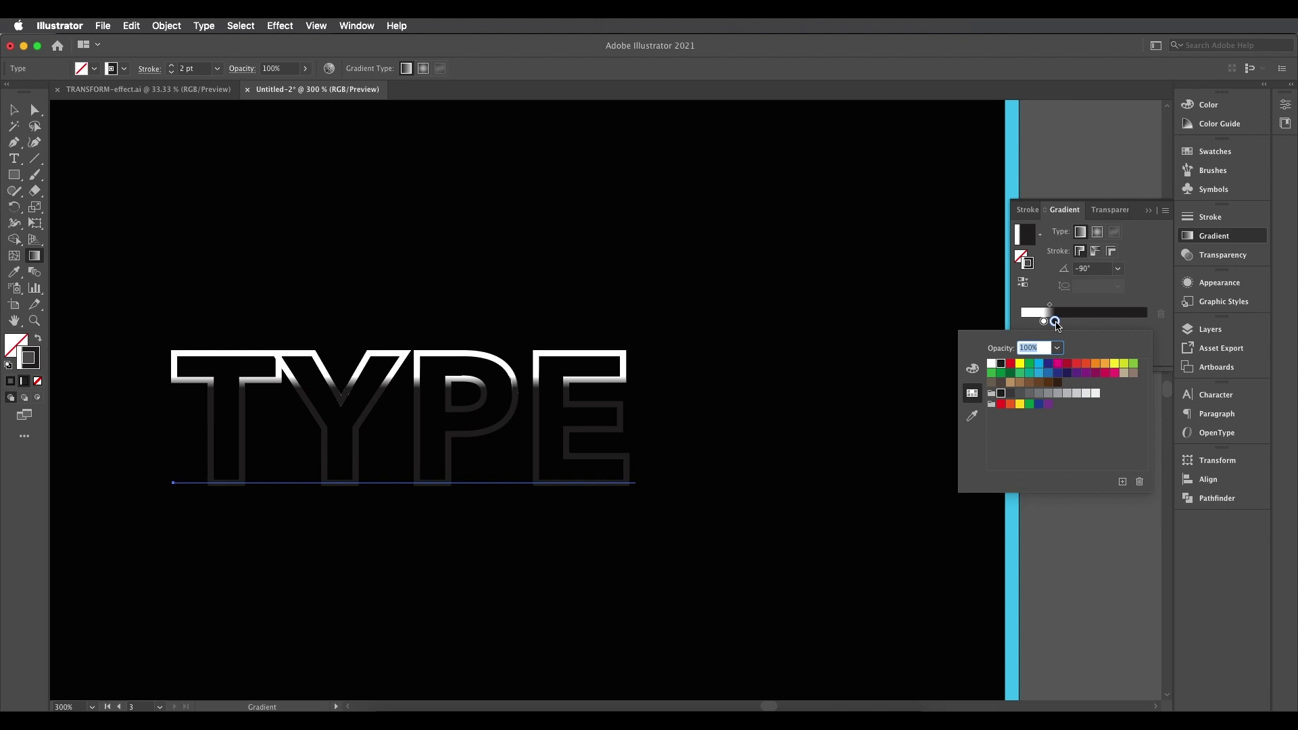
{"action": "key", "text": "Escape"}
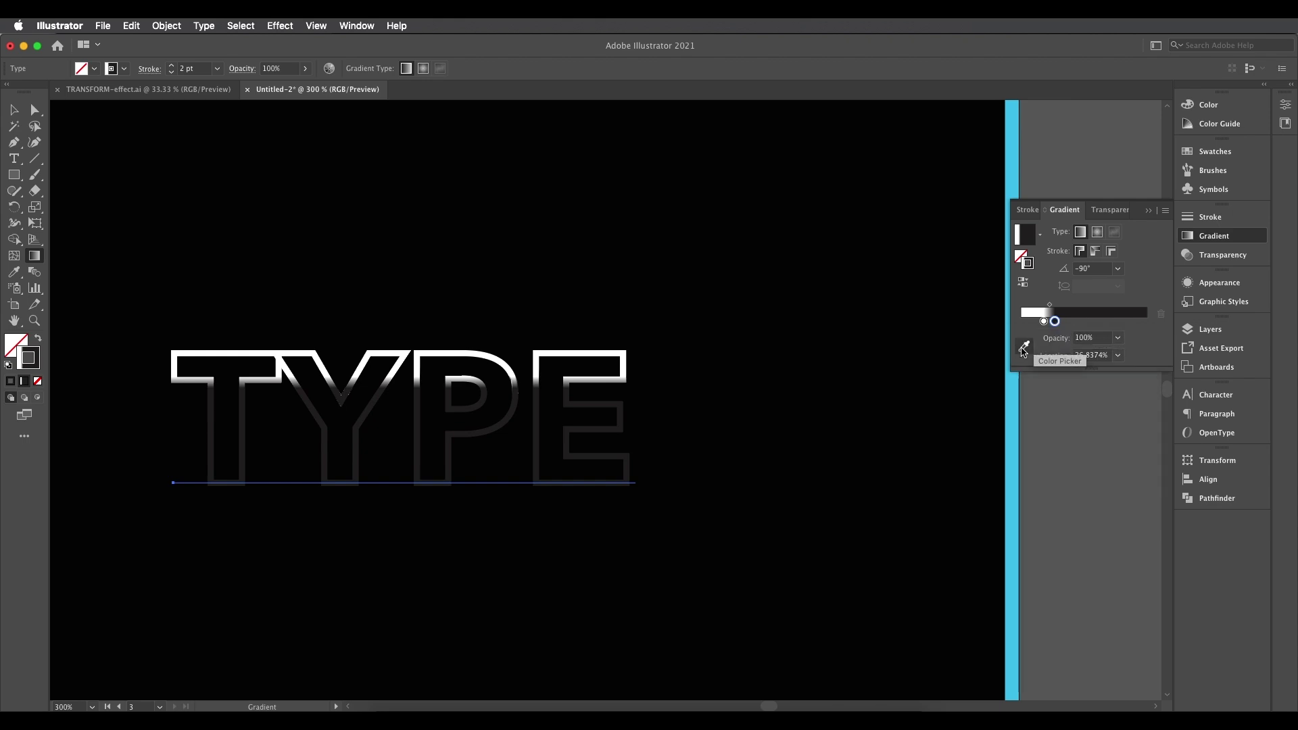
{"action": "left_click", "coordinate": [1024, 348]}
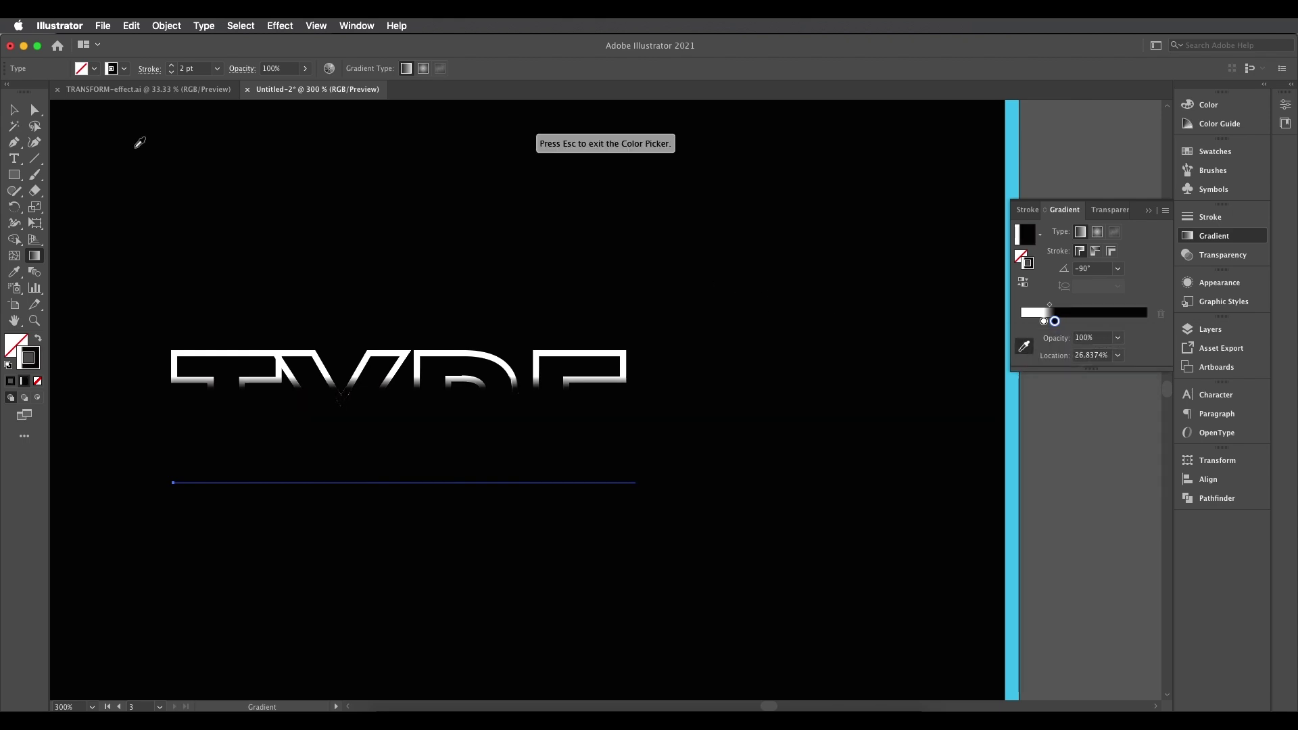
{"action": "key", "text": "Escape"}
- Start a Transform effect with 2 copies on the gradient-stroked TYPE text
{"action": "key", "text": "v"}
{"action": "key", "text": "super+1"}
{"action": "left_click_drag", "start_coordinate": [441, 390], "coordinate": [710, 403]}
{"action": "key", "text": "super+equal"}
{"action": "key", "text": "super+minus"}
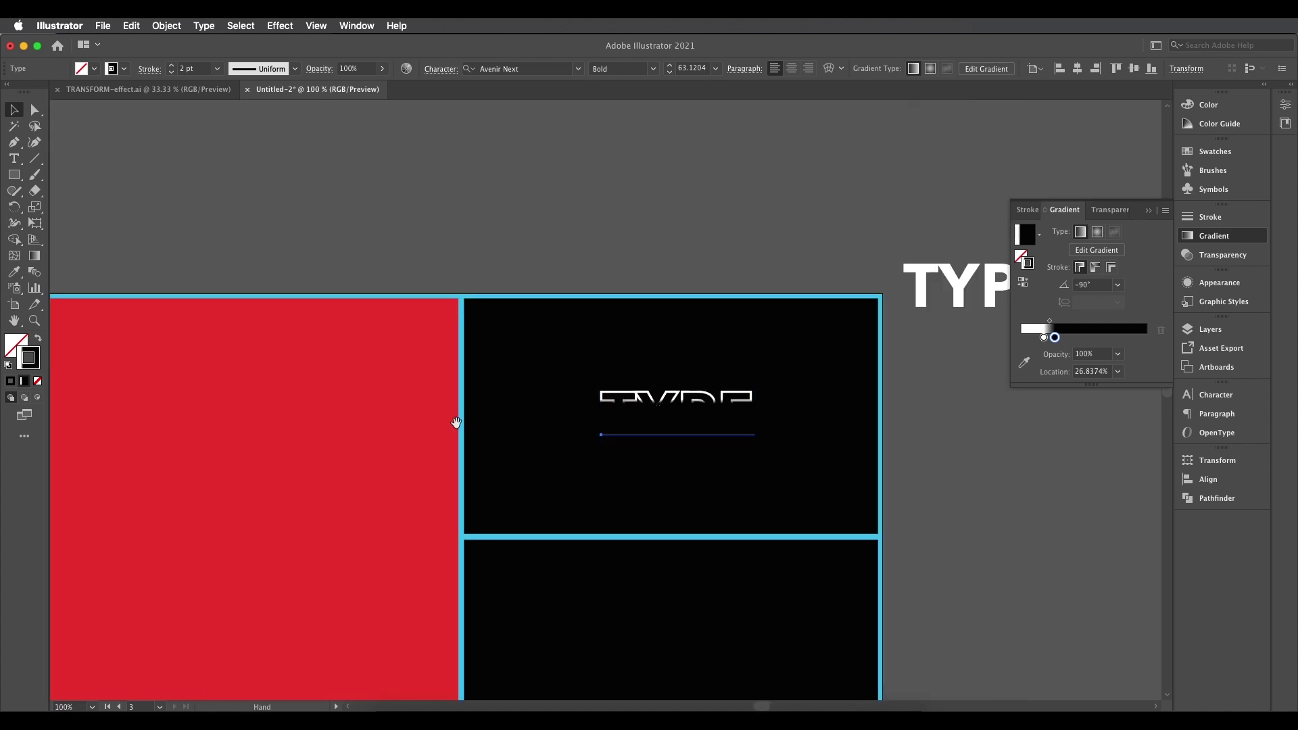
{"action": "left_click_drag", "start_coordinate": [455, 426], "coordinate": [652, 406]}
{"action": "key", "text": "v"}
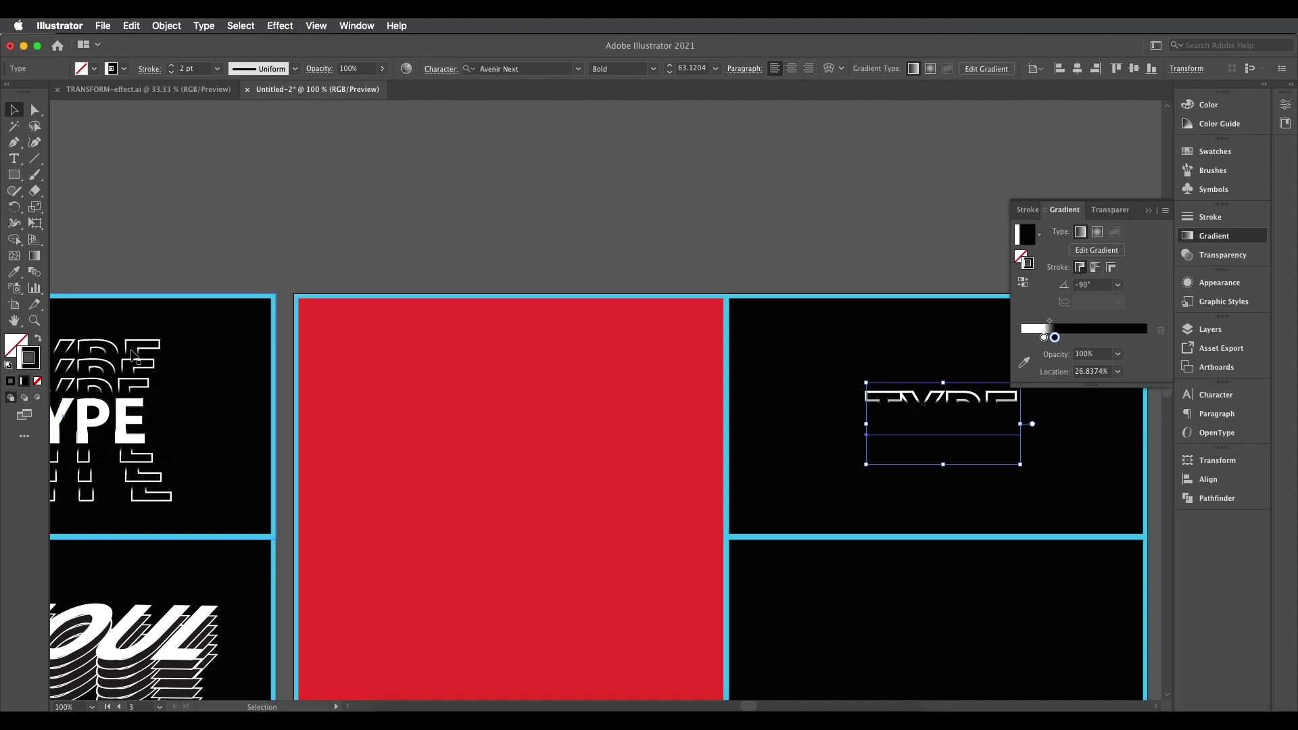
{"action": "scroll", "coordinate": [531, 420], "scroll_direction": "right", "scroll_amount": 10}
{"action": "key", "text": "super+equal"}
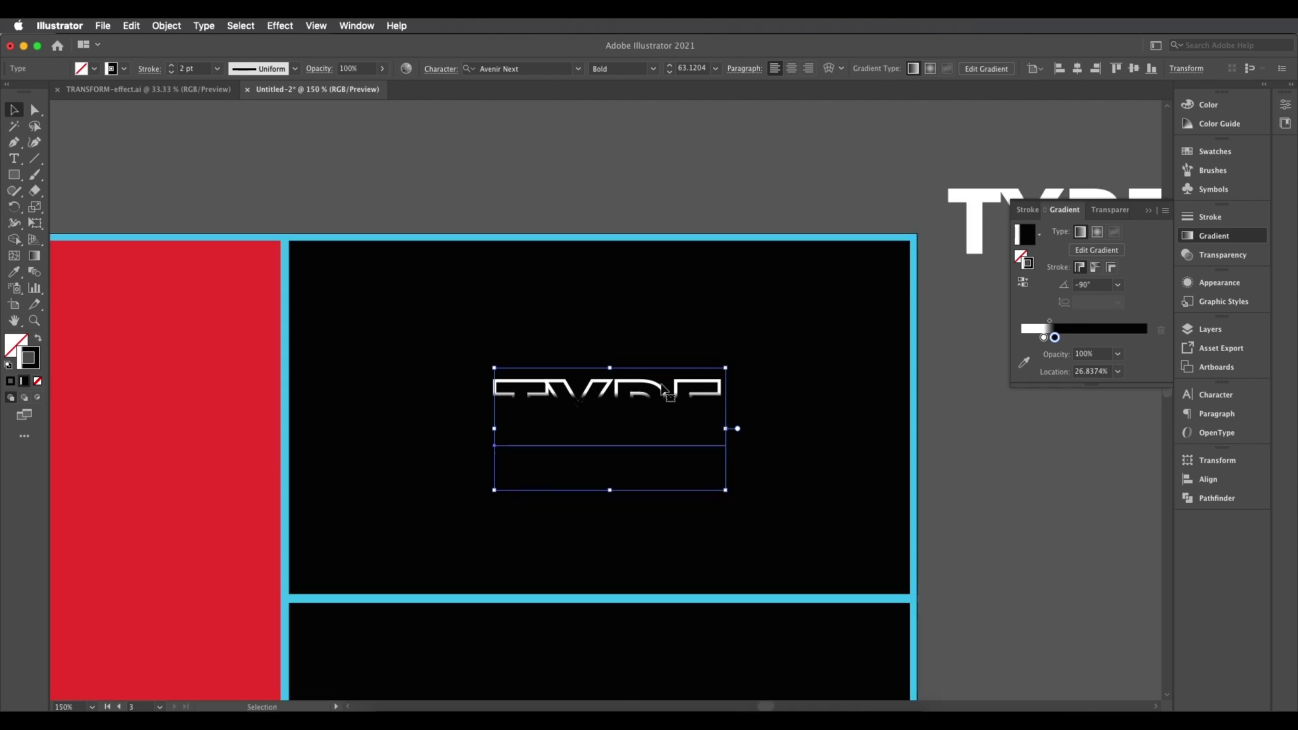
{"action": "left_click", "coordinate": [1149, 212]}
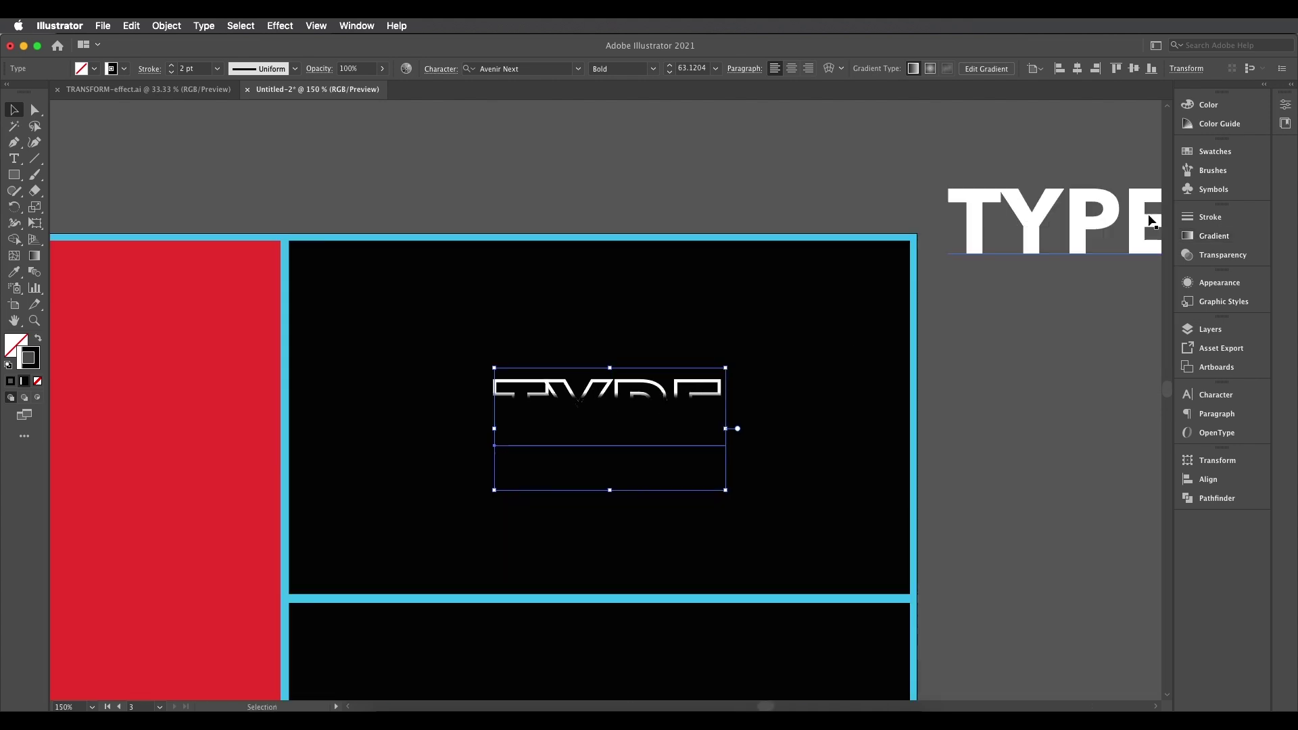
{"action": "left_click", "coordinate": [278, 26]}
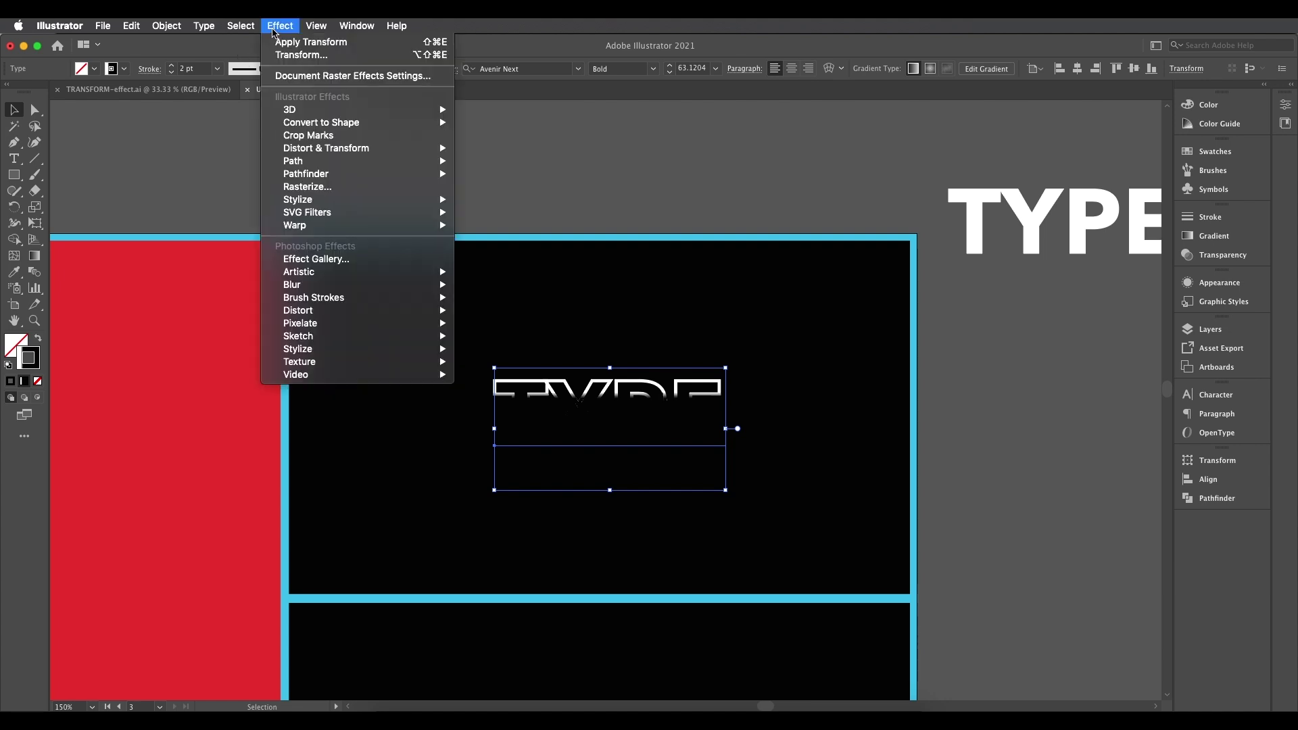
{"action": "mouse_move", "coordinate": [338, 155]}
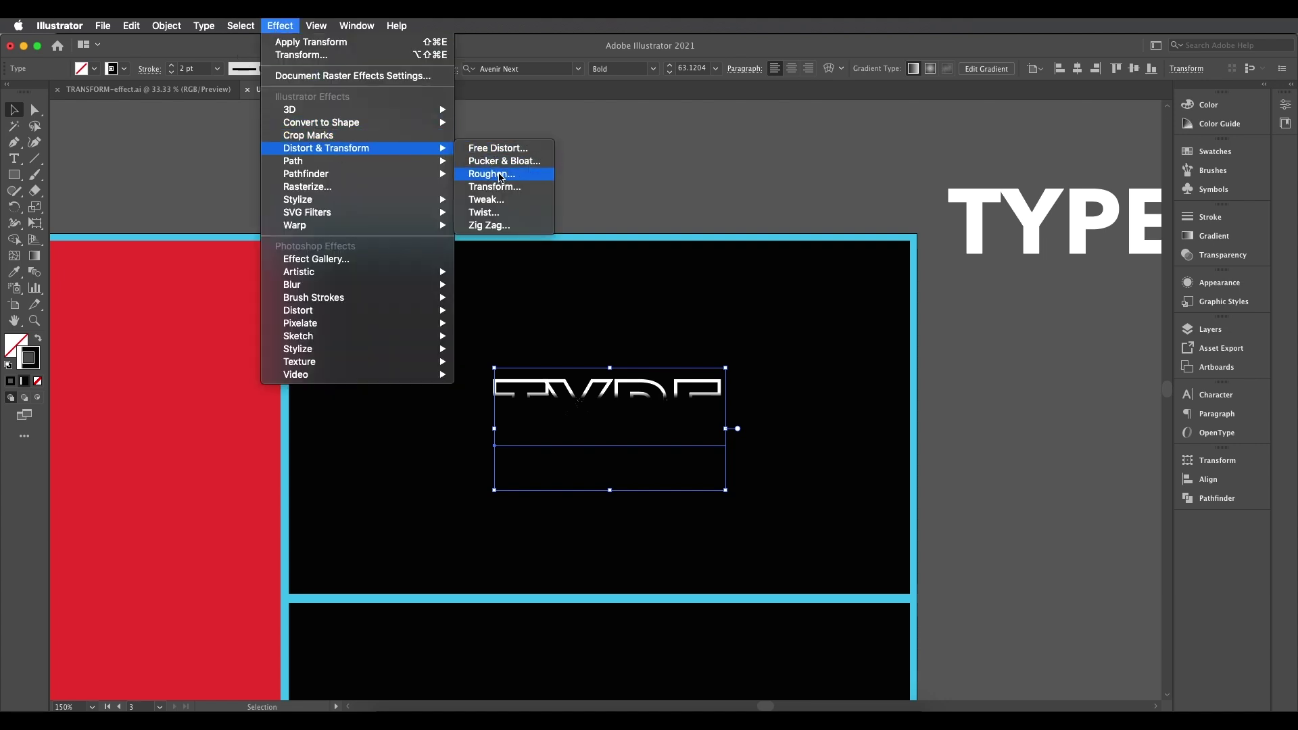
{"action": "left_click", "coordinate": [500, 187]}
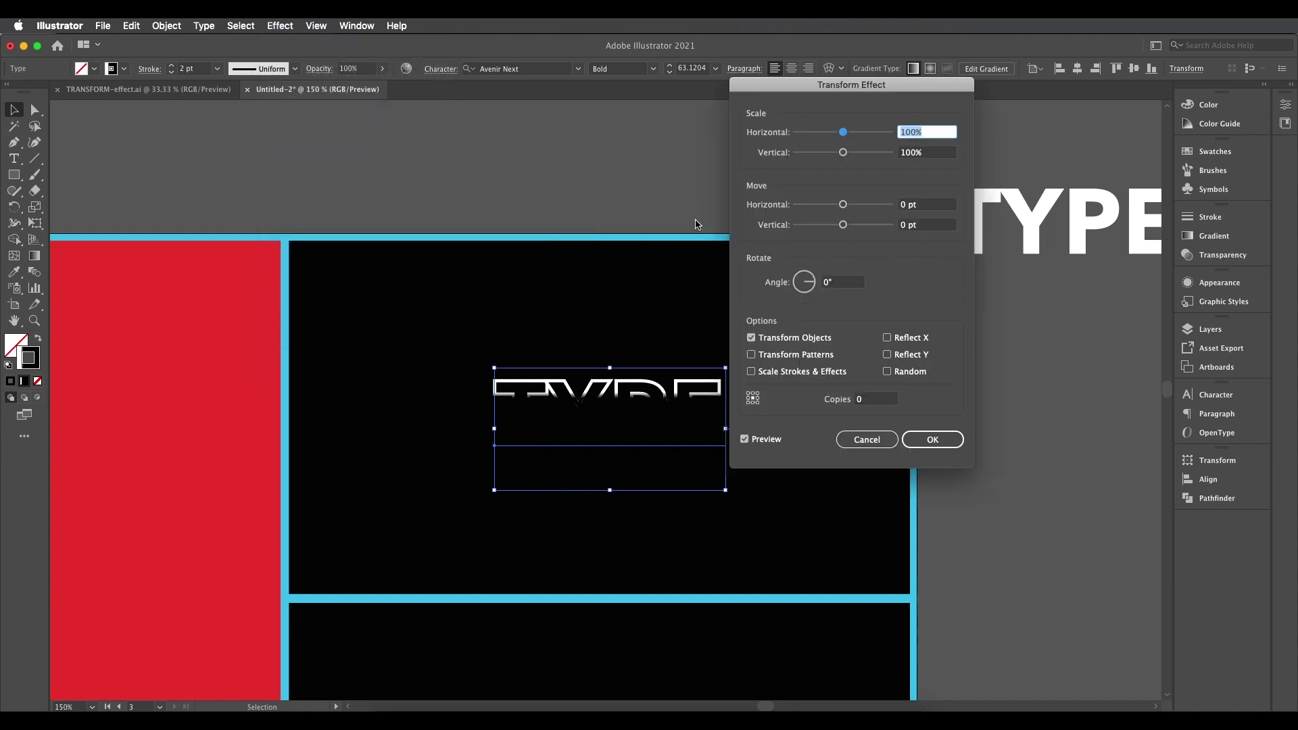
{"action": "left_click_drag", "start_coordinate": [863, 84], "coordinate": [974, 115]}
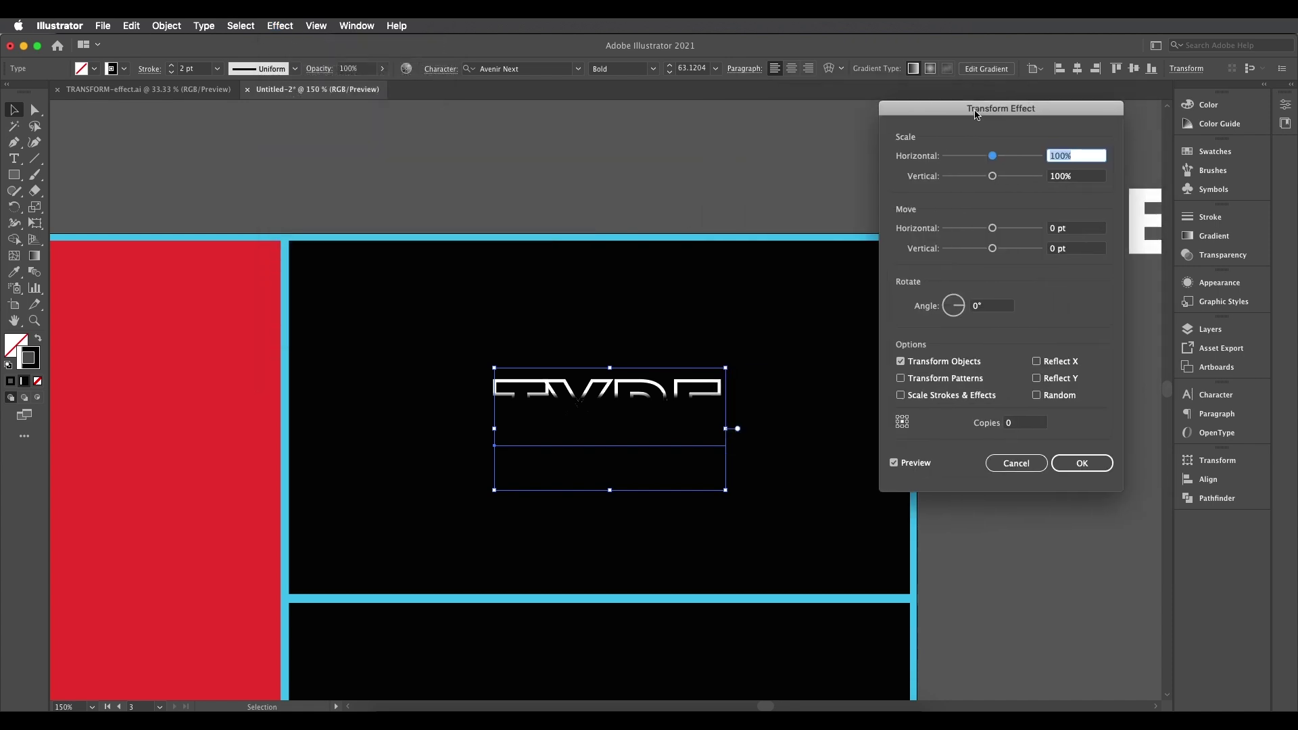
{"action": "left_click", "coordinate": [1020, 422]}
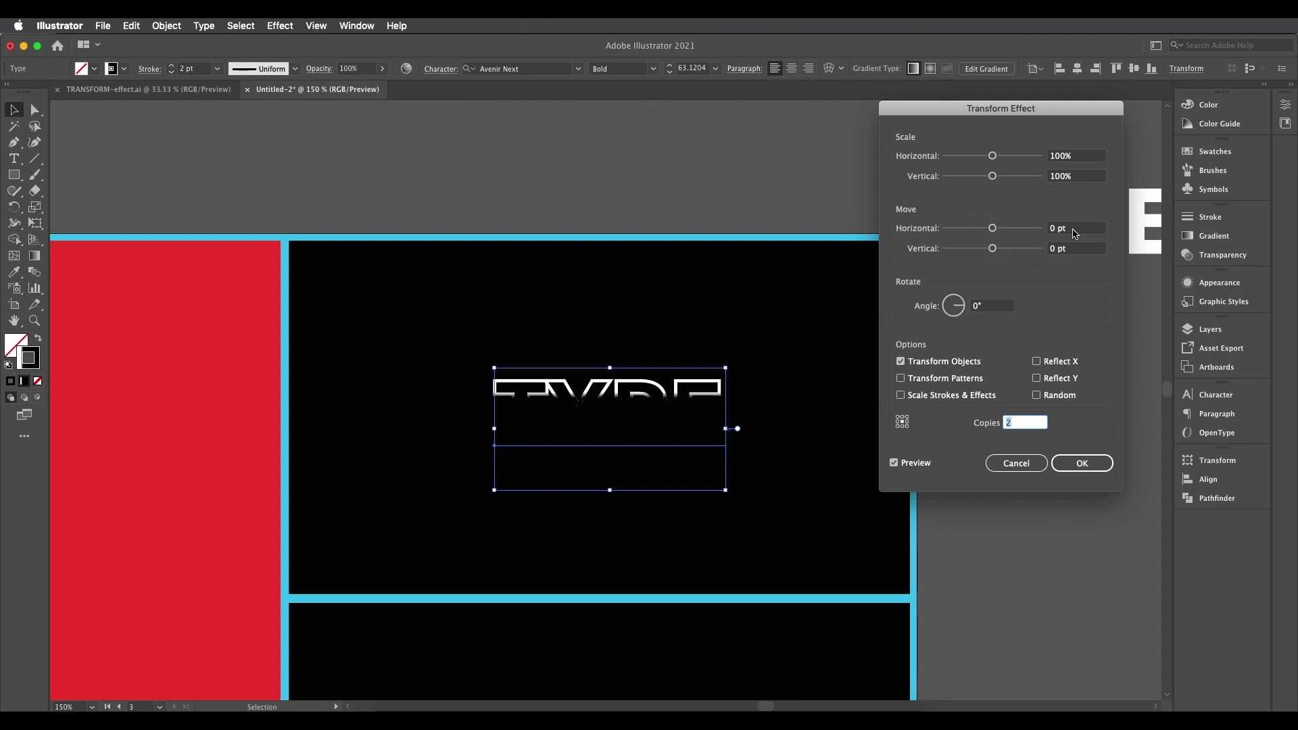
- Try offsetting the copies horizontally, and reset the horizontal move to 0 pt
{"action": "left_click", "coordinate": [1073, 230]}
{"action": "key", "text": "Up"}
{"action": "key", "text": "Up"}
{"action": "key", "text": "Up"}
{"action": "key", "text": "Up"}
{"action": "key", "text": "Up"}
{"action": "key", "text": "Up"}
{"action": "key", "text": "Up"}
{"action": "key", "text": "Up"}
{"action": "key", "text": "Up"}
{"action": "key", "text": "Up"}
{"action": "key", "text": "Up"}
{"action": "key", "text": "Up"}
{"action": "key", "text": "Up"}
{"action": "key", "text": "Up"}
{"action": "key", "text": "Up"}
{"action": "key", "text": "Up"}
{"action": "type", "text": "0"}
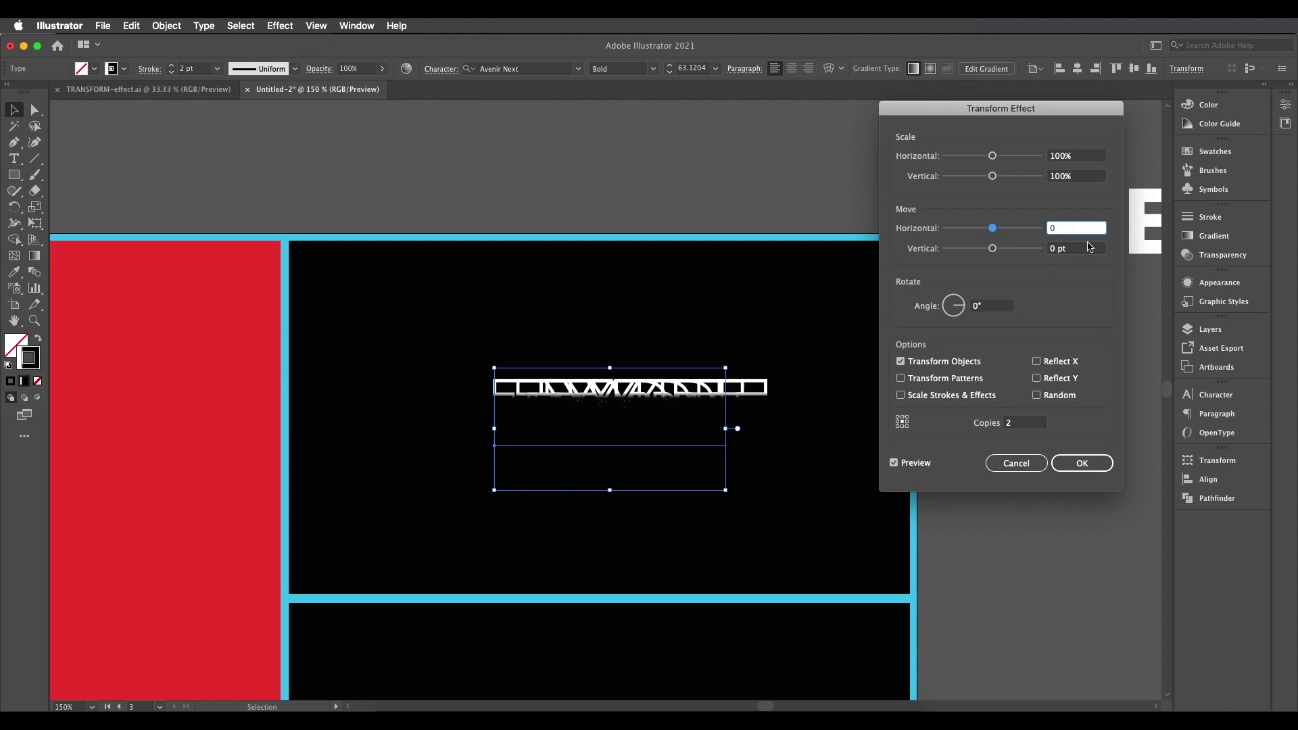
- Set the vertical move of the Transform effect to -20 pt so the copies stack upward
{"action": "left_click", "coordinate": [1084, 253]}
{"action": "key", "text": "Down"}
{"action": "key", "text": "Down"}
{"action": "key", "text": "Down"}
{"action": "key", "text": "Down"}
{"action": "key", "text": "Down"}
{"action": "key", "text": "Down"}
{"action": "key", "text": "Down"}
{"action": "key", "text": "Down"}
{"action": "key", "text": "Down"}
{"action": "key", "text": "Down"}
{"action": "key", "text": "Down"}
{"action": "key", "text": "Down"}
{"action": "key", "text": "Down"}
{"action": "key", "text": "Down"}
{"action": "key", "text": "Down"}
{"action": "key", "text": "Down"}
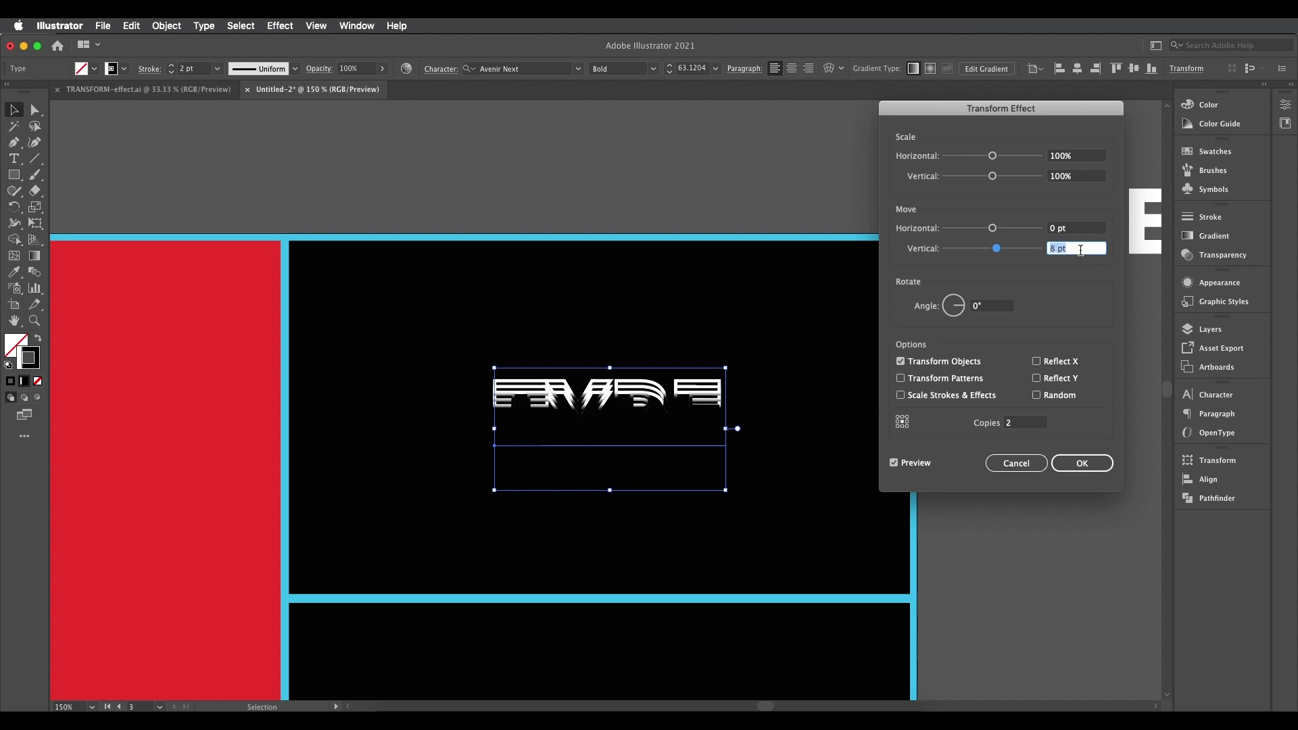
{"action": "key", "text": "Down"}
{"action": "key", "text": "Down"}
{"action": "key", "text": "Down"}
{"action": "key", "text": "Down"}
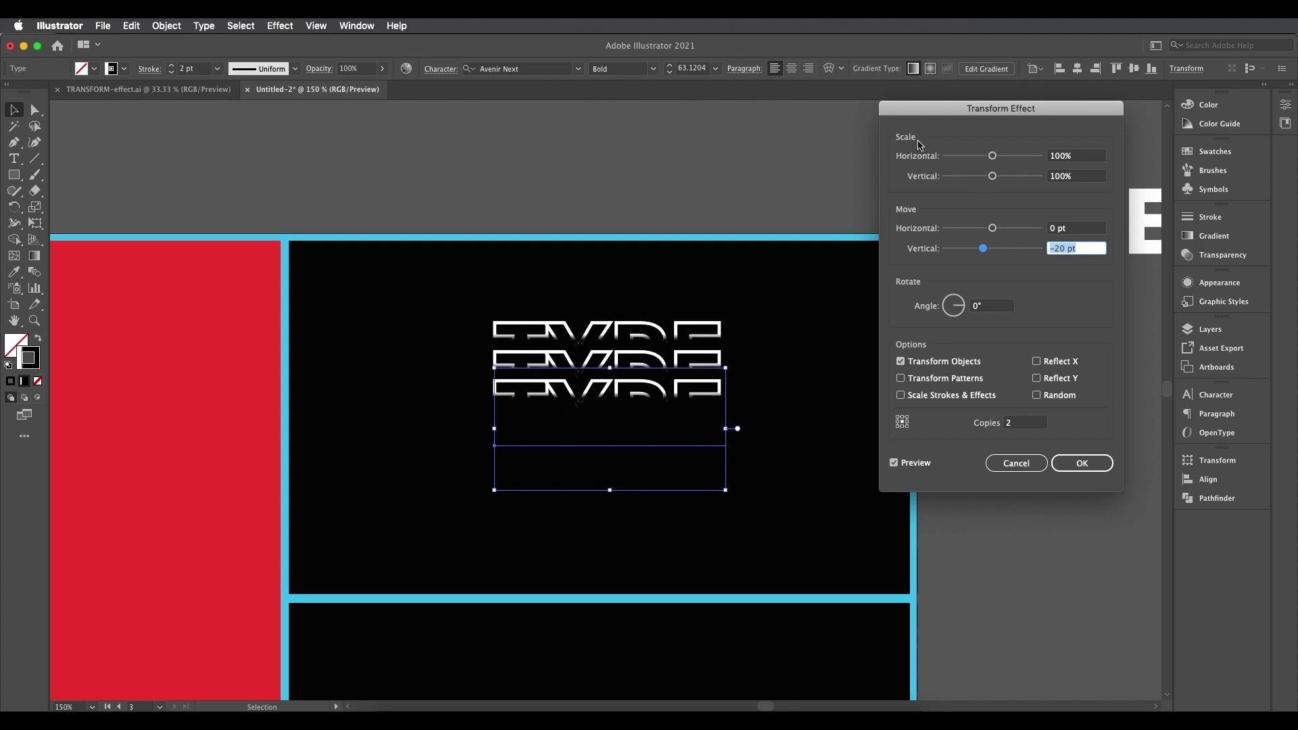
- Try scaling the copies to 87% horizontally and 84% vertically, and reset the vertical scale to 100%
{"action": "mouse_move", "coordinate": [993, 157]}
{"action": "left_mouse_down"}
{"action": "mouse_move", "coordinate": [1011, 160]}
{"action": "mouse_move", "coordinate": [988, 160]}
{"action": "mouse_move", "coordinate": [988, 179]}
{"action": "left_mouse_up"}
{"action": "left_click_drag", "start_coordinate": [1080, 177], "coordinate": [1011, 176]}
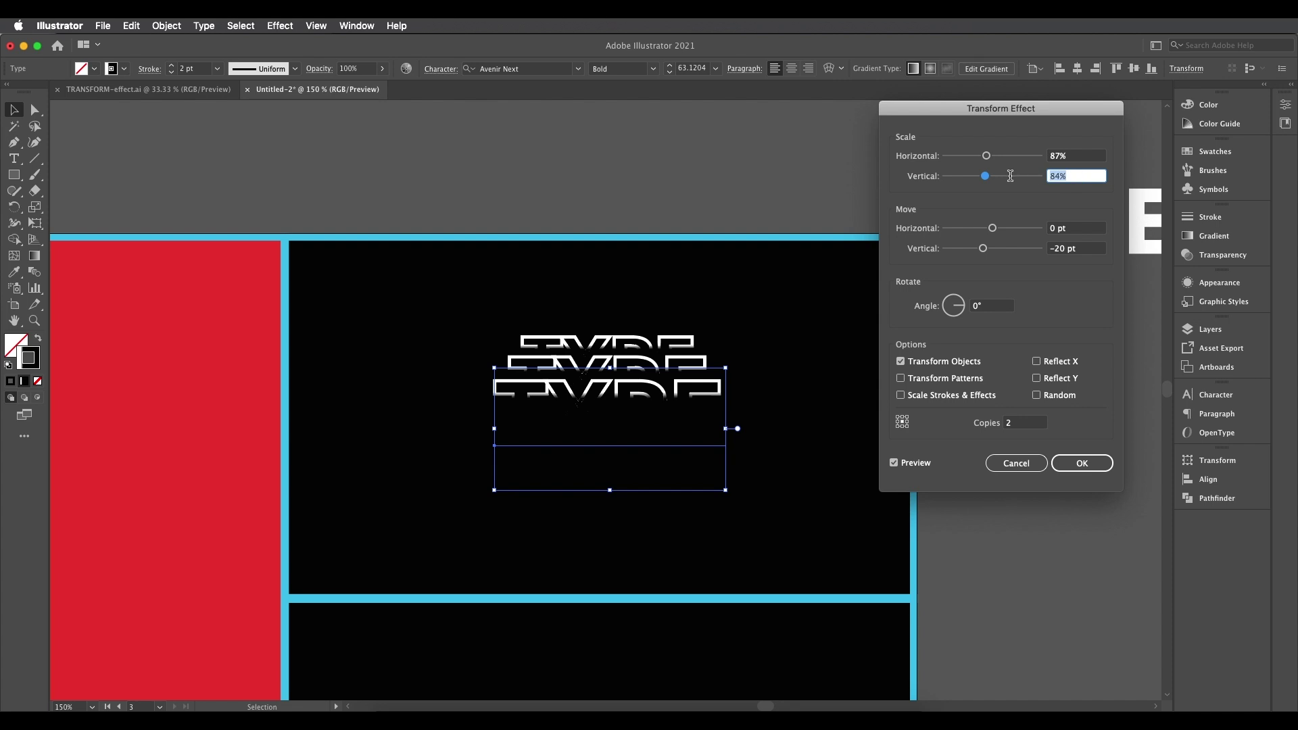
{"action": "type", "text": "0"}
{"action": "left_click", "coordinate": [1079, 156]}
{"action": "key", "text": "Tab"}
{"action": "mouse_move", "coordinate": [1011, 156]}
{"action": "left_mouse_down"}
{"action": "mouse_move", "coordinate": [984, 157]}
{"action": "mouse_move", "coordinate": [996, 160]}
{"action": "left_mouse_up"}
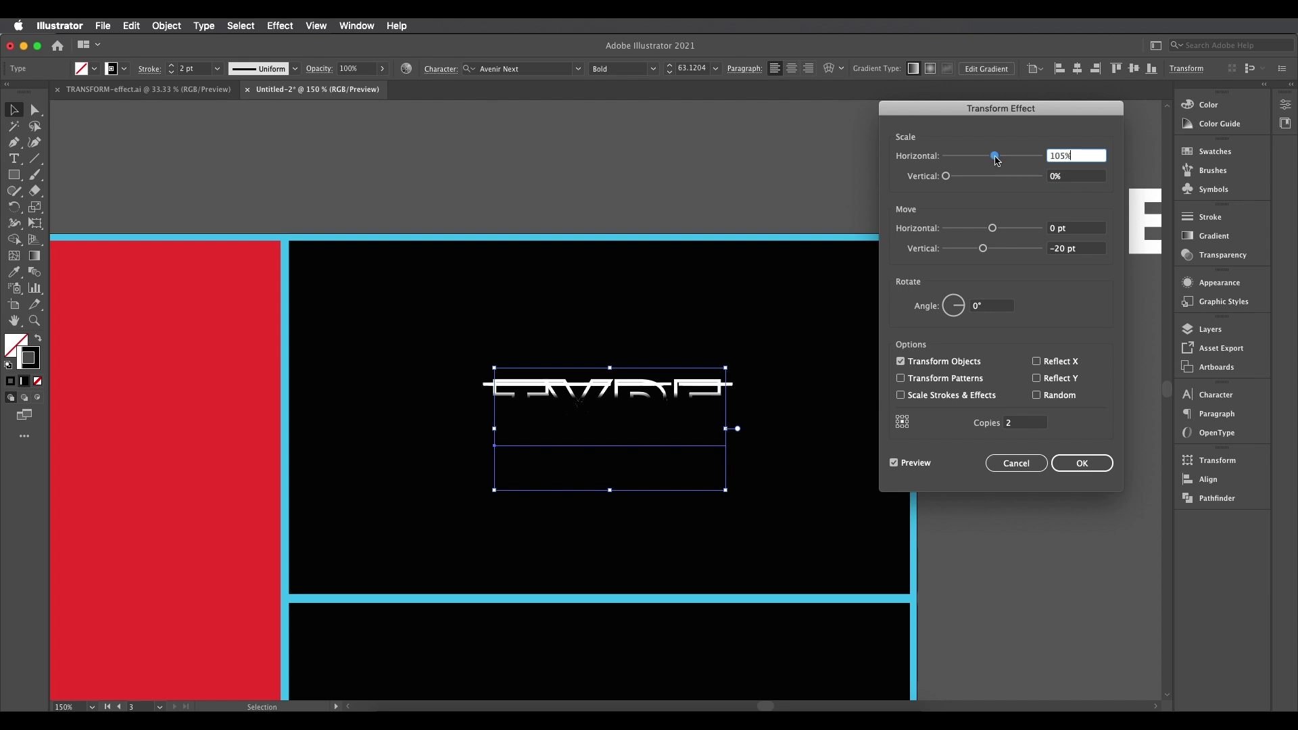
{"action": "left_click", "coordinate": [1063, 177]}
{"action": "type", "text": "100"}
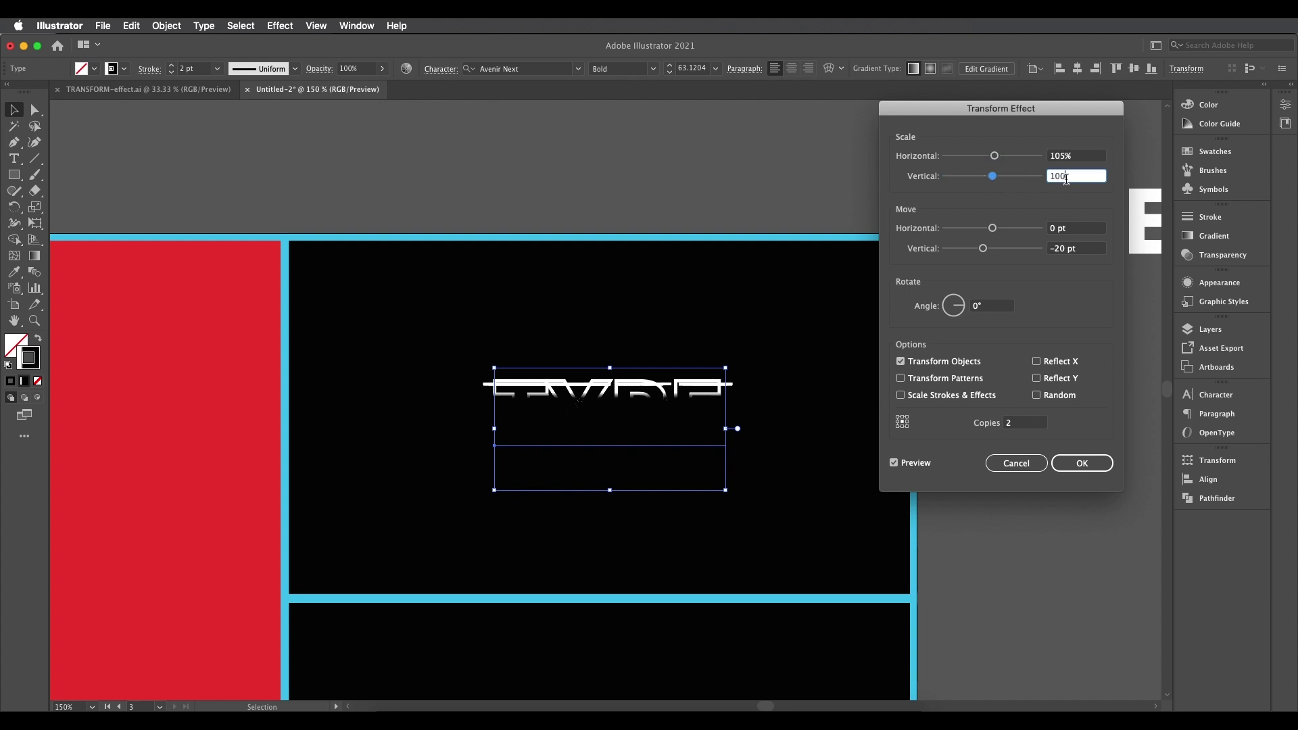
- Set the horizontal scale of the copies to 113% and apply the Transform effect
{"action": "left_click", "coordinate": [1080, 161]}
{"action": "left_click_drag", "start_coordinate": [994, 161], "coordinate": [1000, 160]}
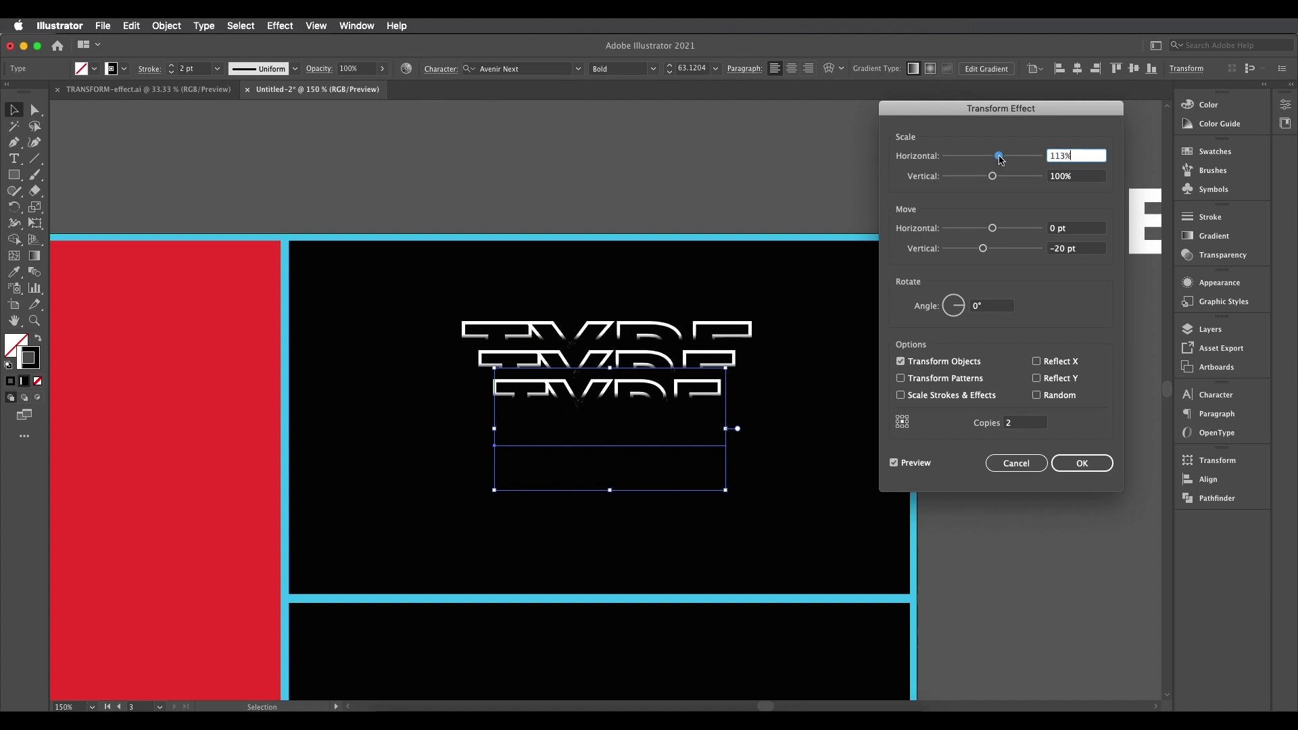
{"action": "left_click", "coordinate": [1070, 467]}
{"action": "key", "text": "super+minus"}
{"action": "key", "text": "super+minus"}
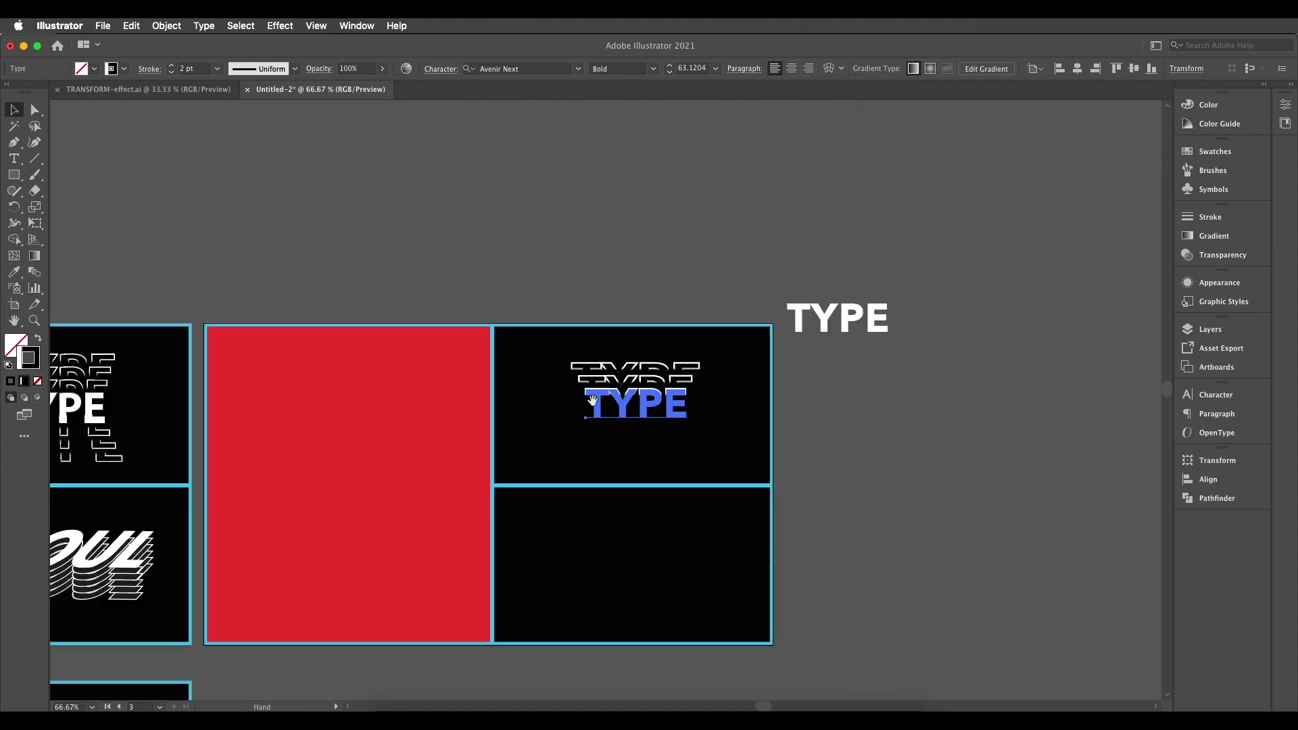
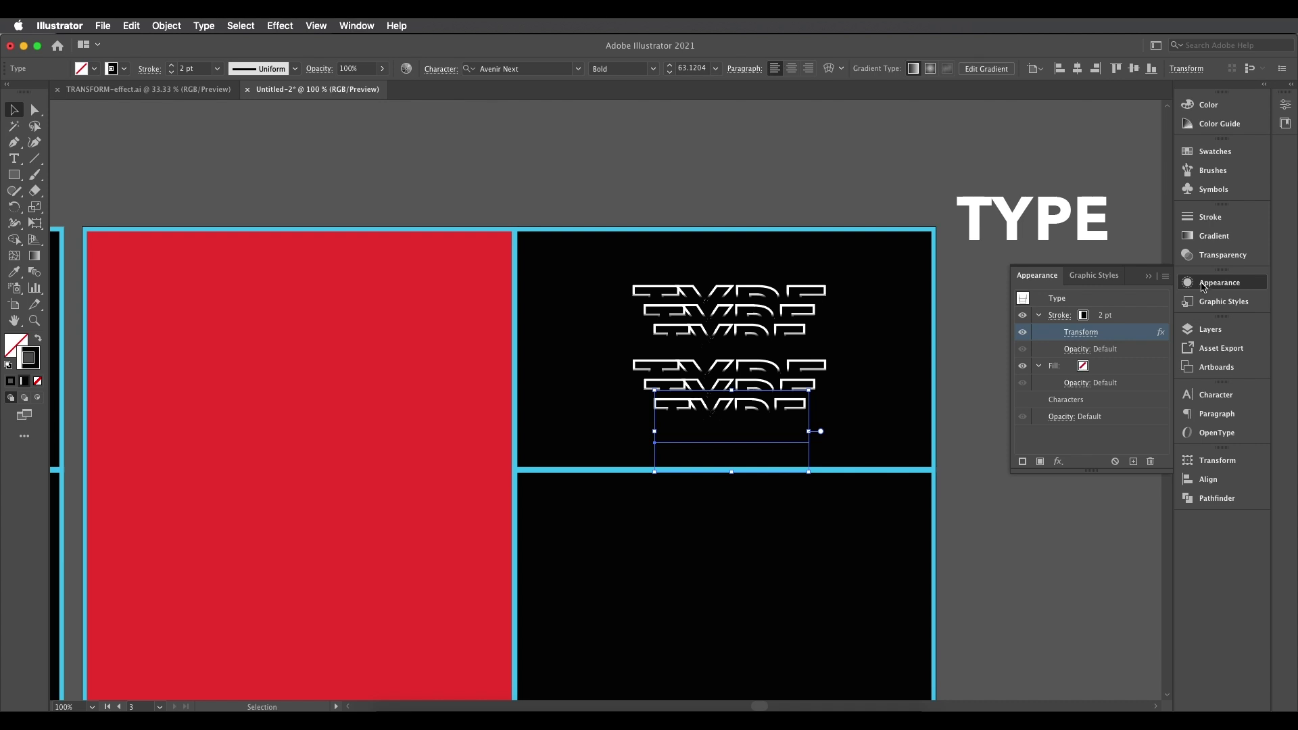
- Edit the Transform effect on the lower TYPE stack and set its vertical move to 20 pt so the copies stack downward
{"action": "left_click", "coordinate": [1203, 287]}
{"action": "left_click", "coordinate": [1080, 334]}
{"action": "left_click_drag", "start_coordinate": [1085, 99], "coordinate": [1108, 101]}
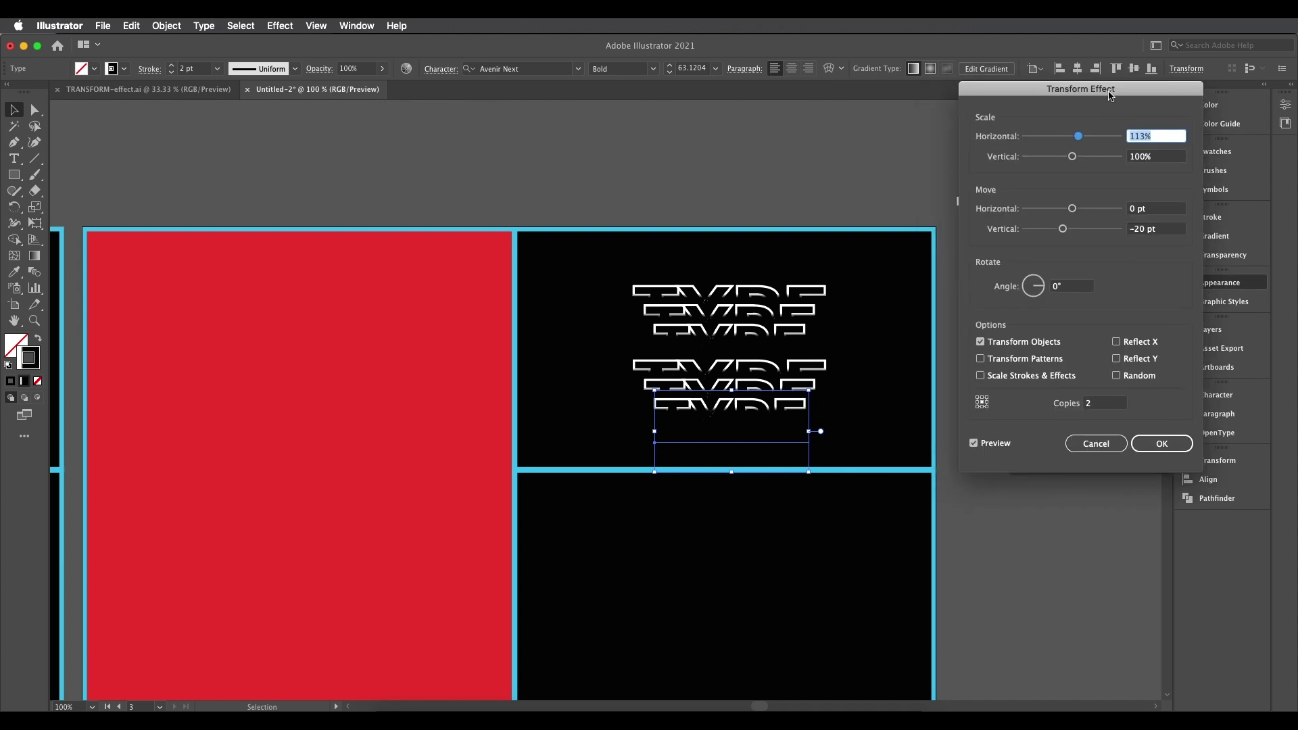
{"action": "left_click", "coordinate": [1136, 229]}
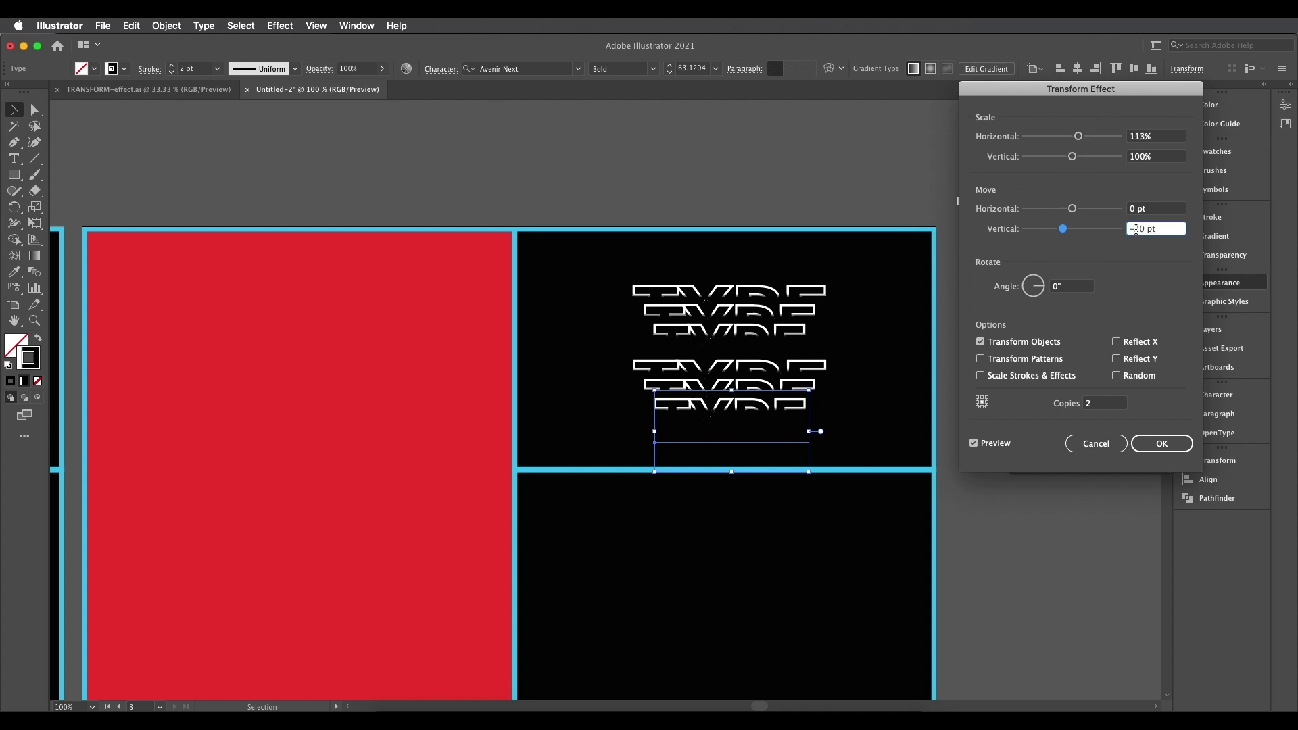
{"action": "type", "text": "24"}
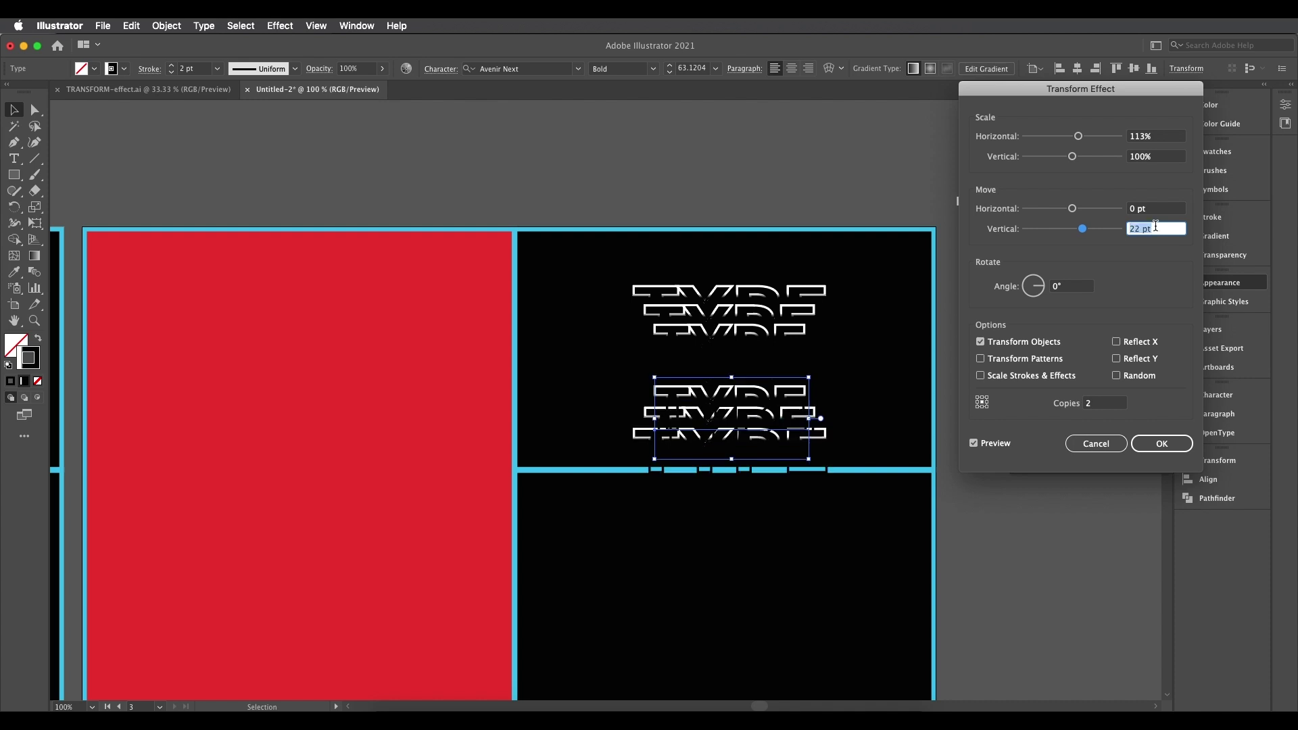
{"action": "key", "text": "Down"}
{"action": "key", "text": "Down"}
{"action": "key", "text": "Down"}
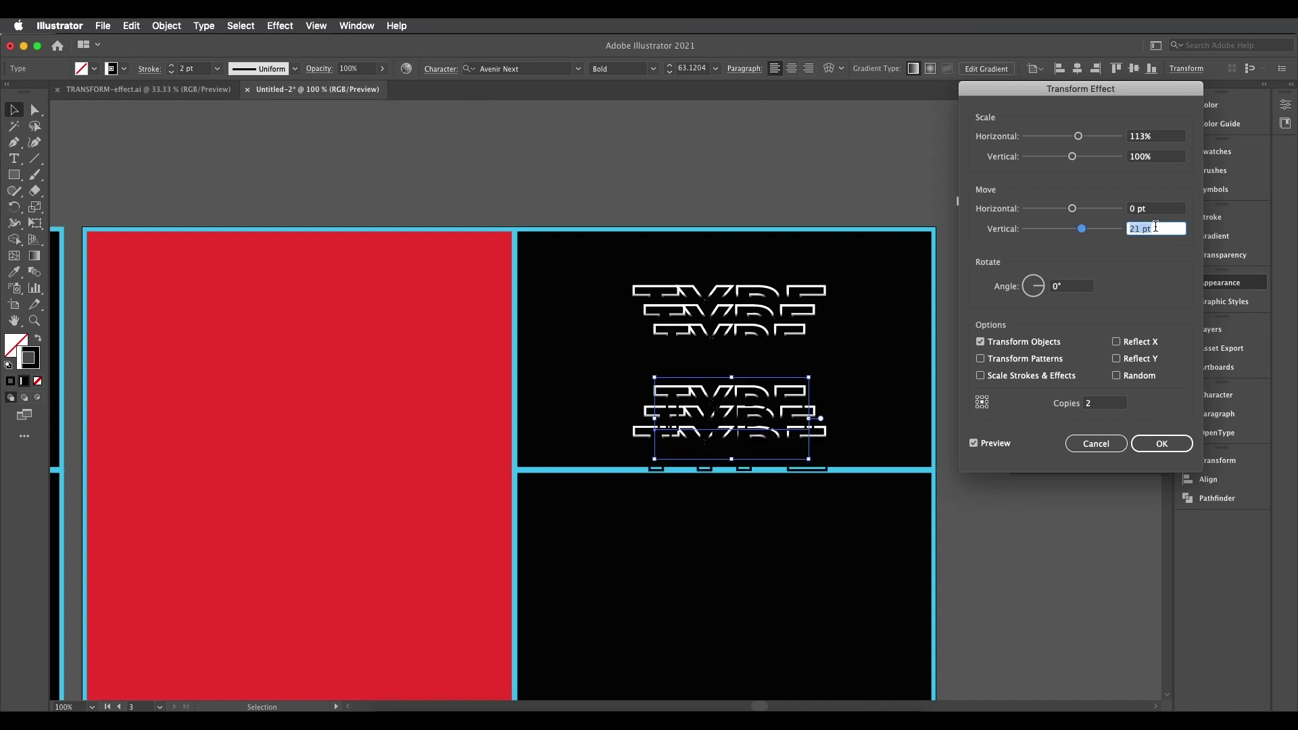
{"action": "key", "text": "Down"}
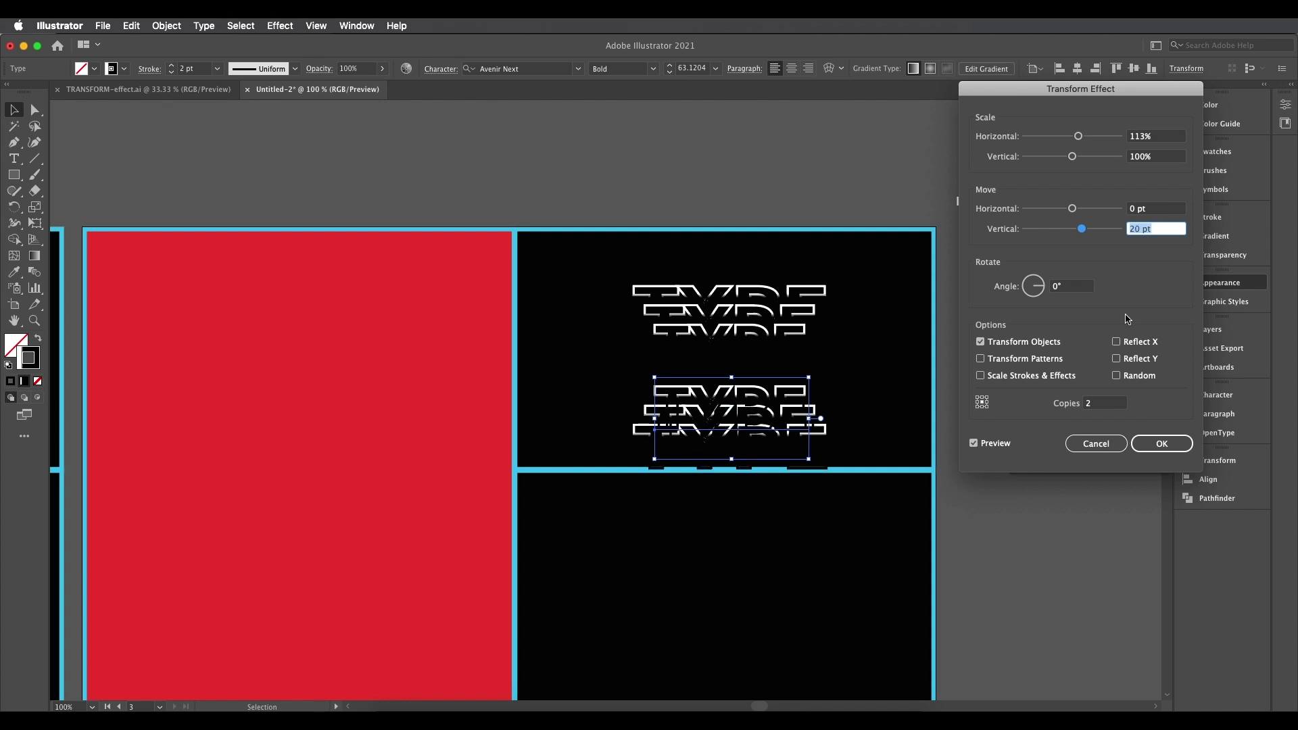
{"action": "left_click", "coordinate": [1148, 443]}
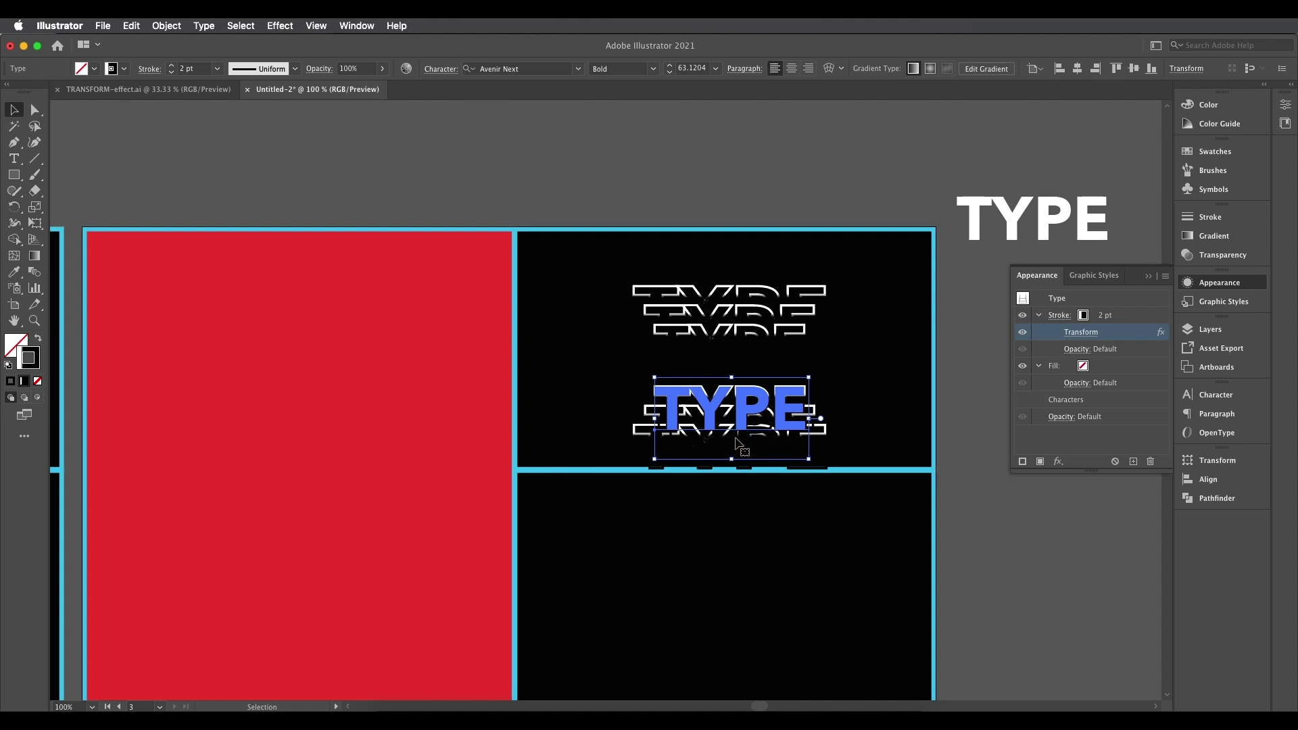
{"action": "left_click", "coordinate": [1082, 318]}
{"action": "left_click", "coordinate": [1060, 315]}
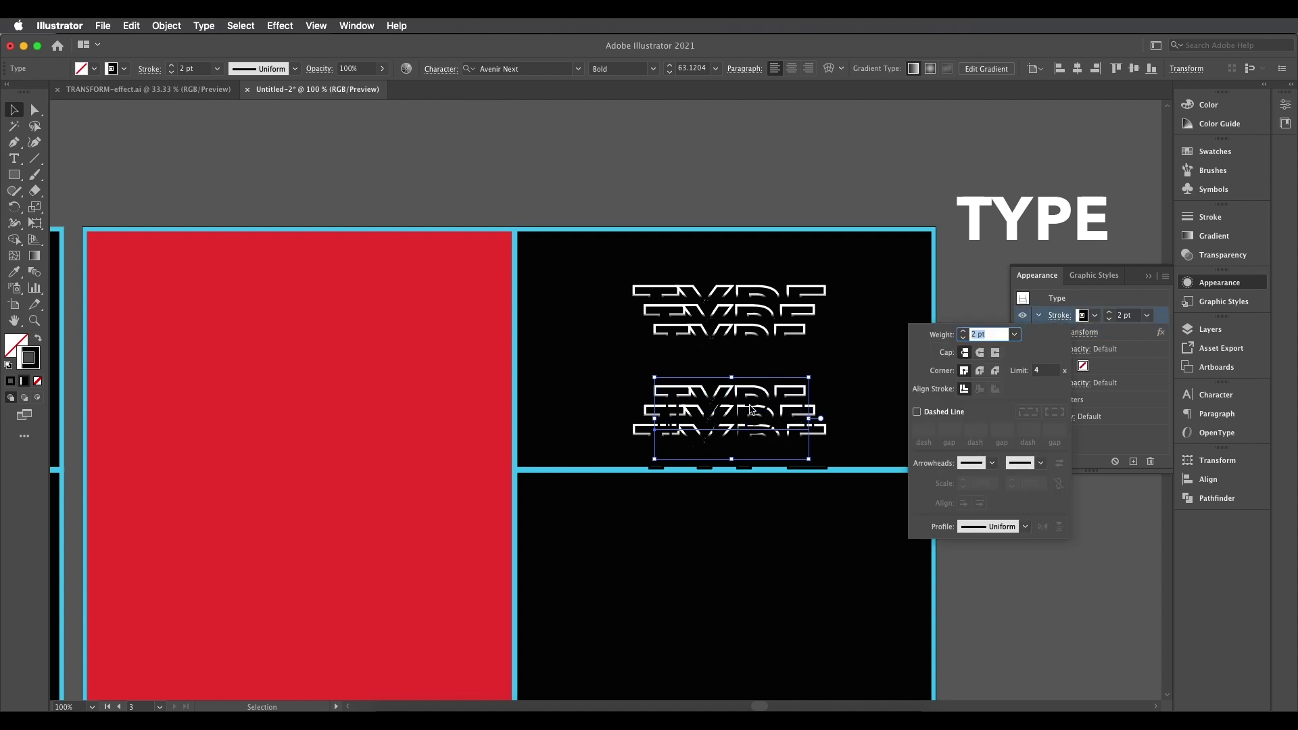
{"action": "left_click", "coordinate": [777, 416]}
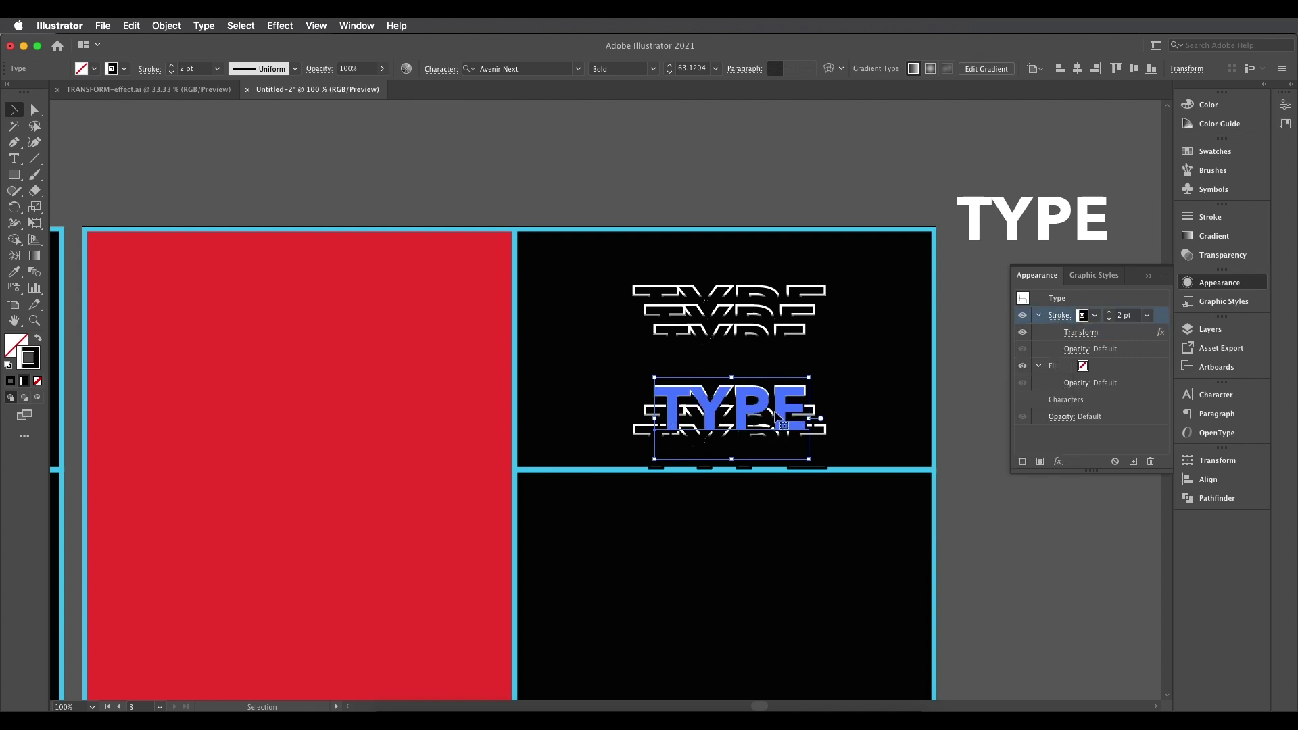
- Set the stroke gradient angle of the lower TYPE stack to 90° so it fades upward from the letters' bottom edges
{"action": "left_click", "coordinate": [35, 257]}
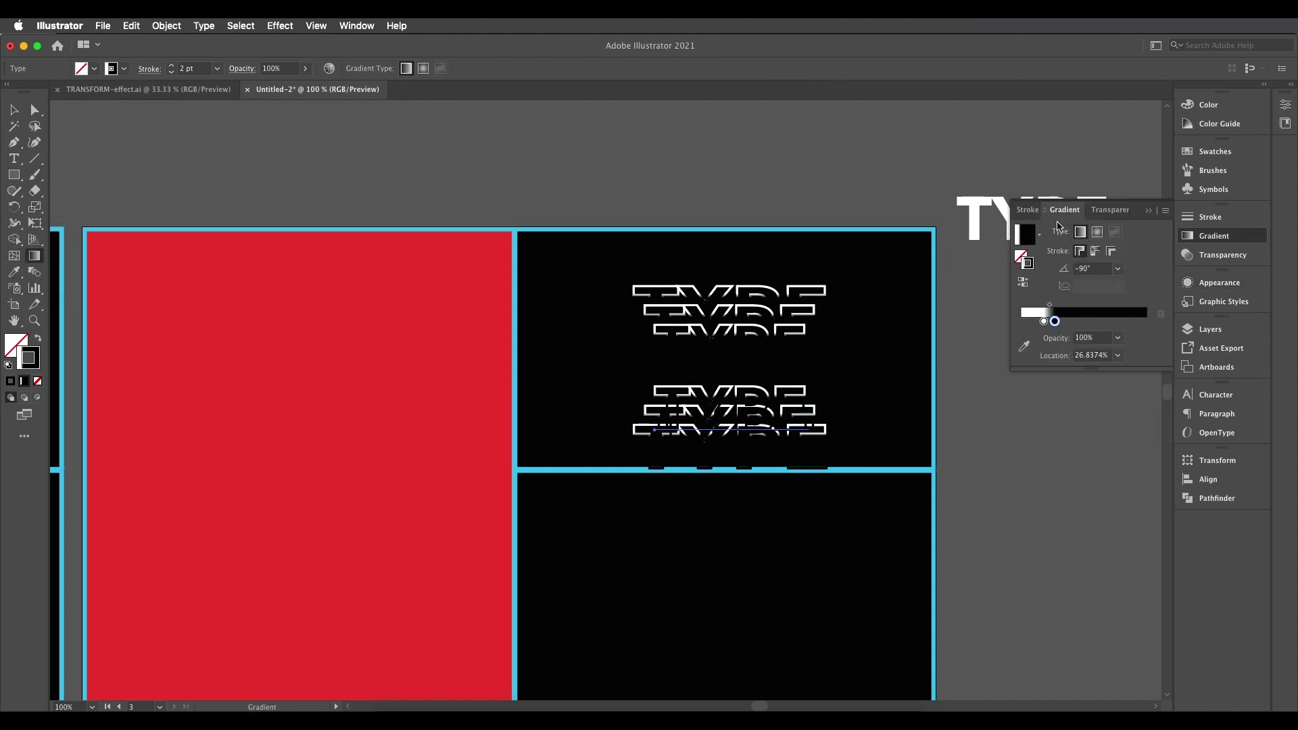
{"action": "left_click", "coordinate": [1103, 272]}
{"action": "type", "text": "9"}
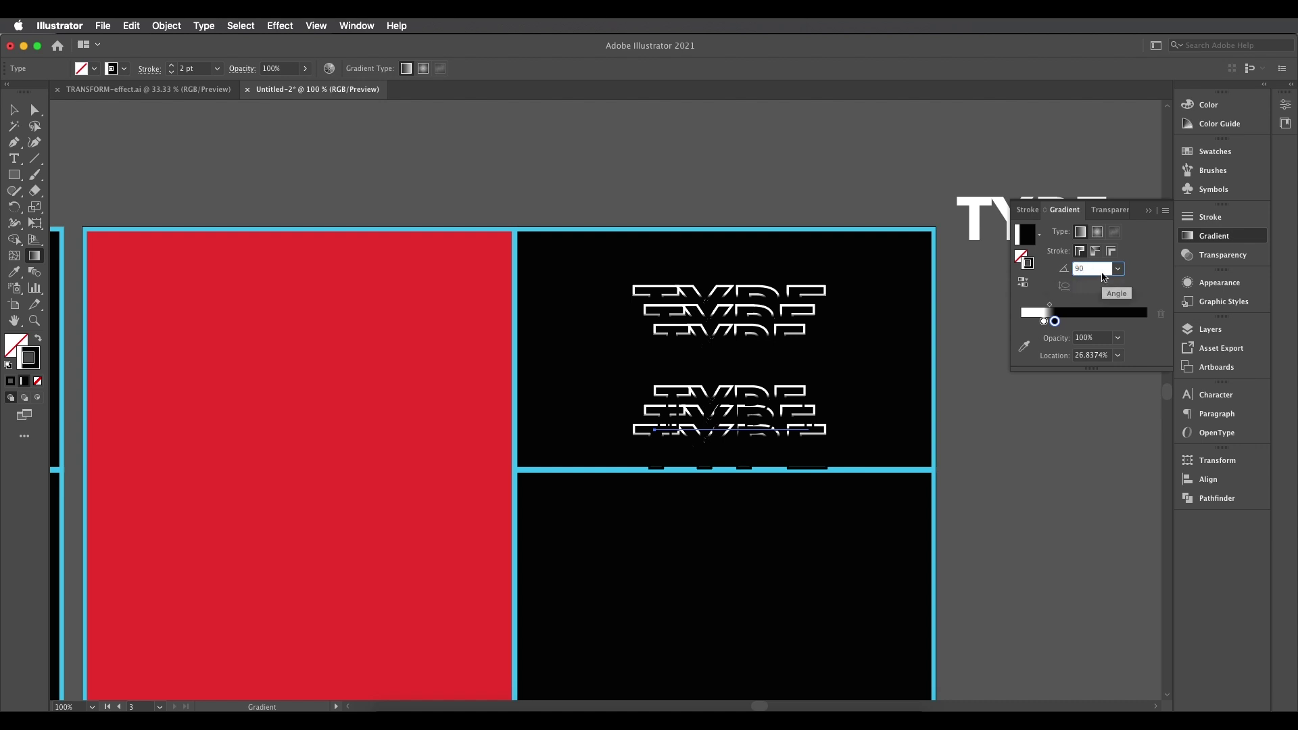
{"action": "key", "text": "Return"}
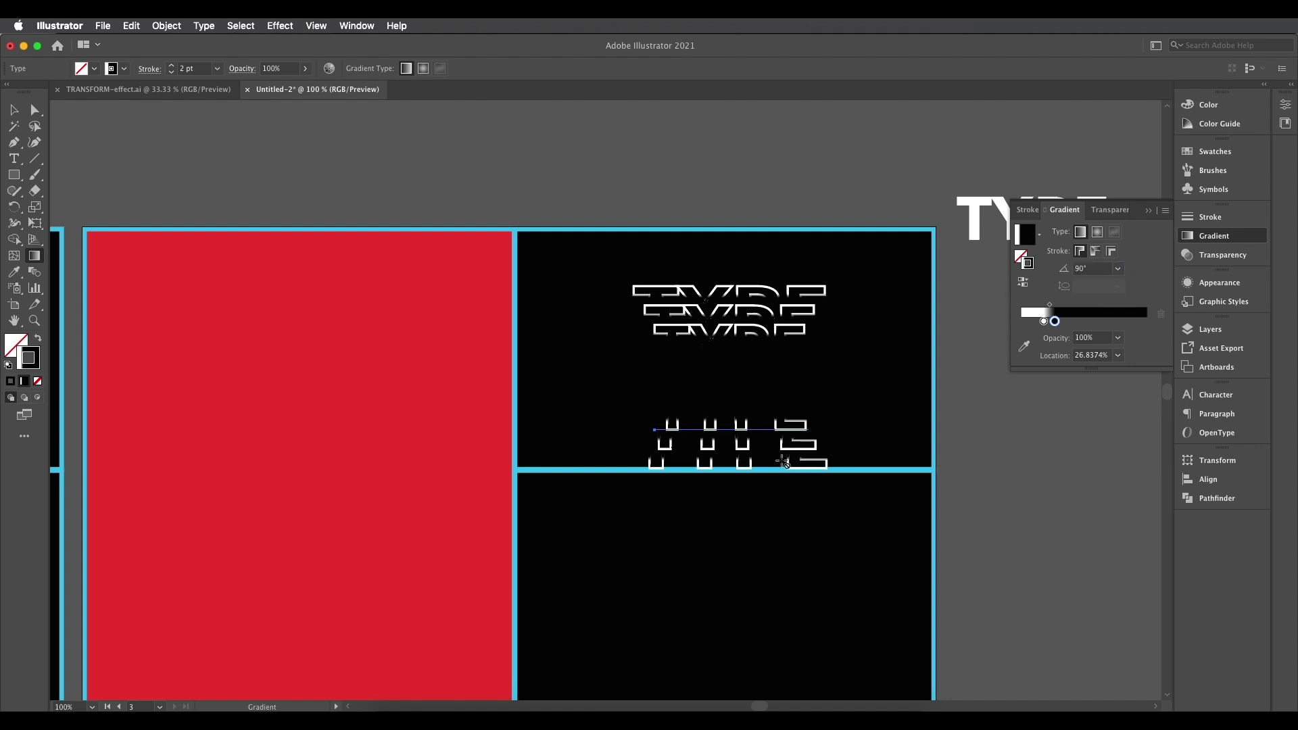
{"action": "left_click", "coordinate": [14, 110]}
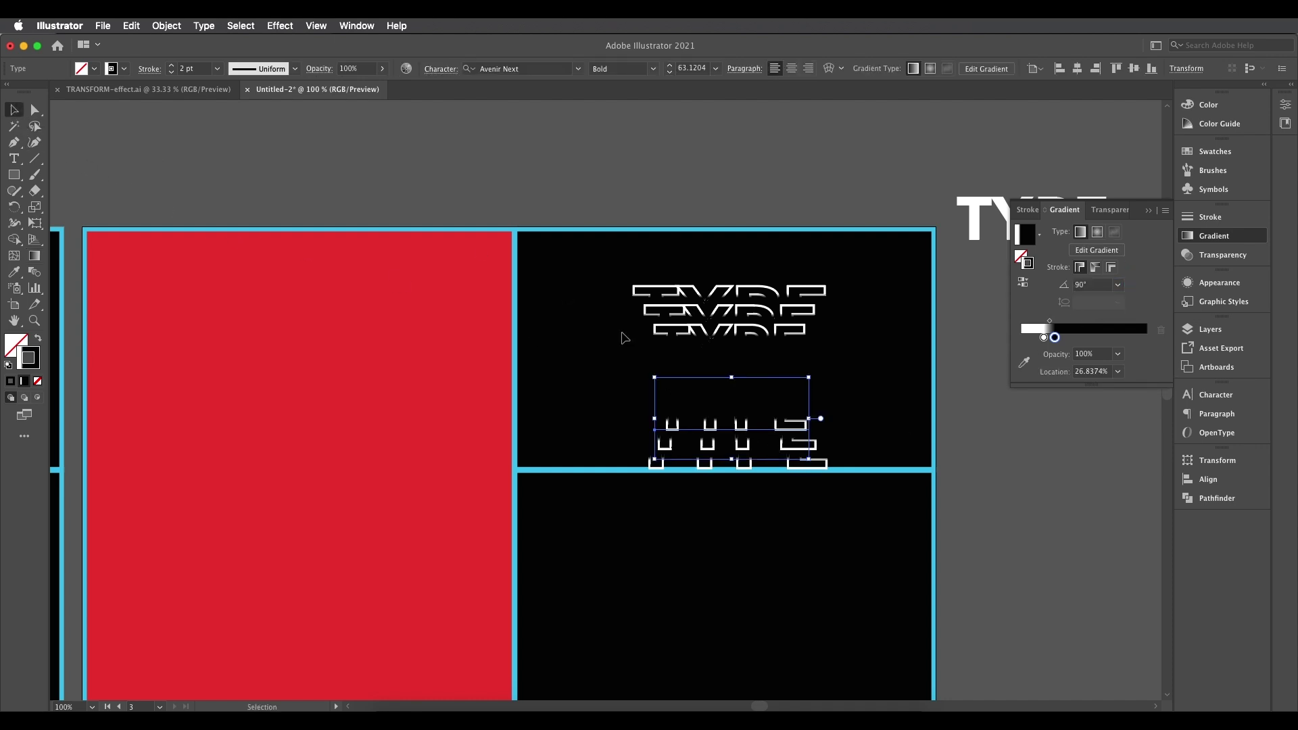
- On the lower TYPE stack's stroke gradient, move the black stop to about 32.67%
{"action": "key", "text": "super+minus"}
{"action": "scroll", "coordinate": [676, 426], "scroll_direction": "left", "scroll_amount": 2}
{"action": "scroll", "coordinate": [750, 421], "scroll_direction": "up", "scroll_amount": 1}
{"action": "left_click", "coordinate": [1038, 527]}
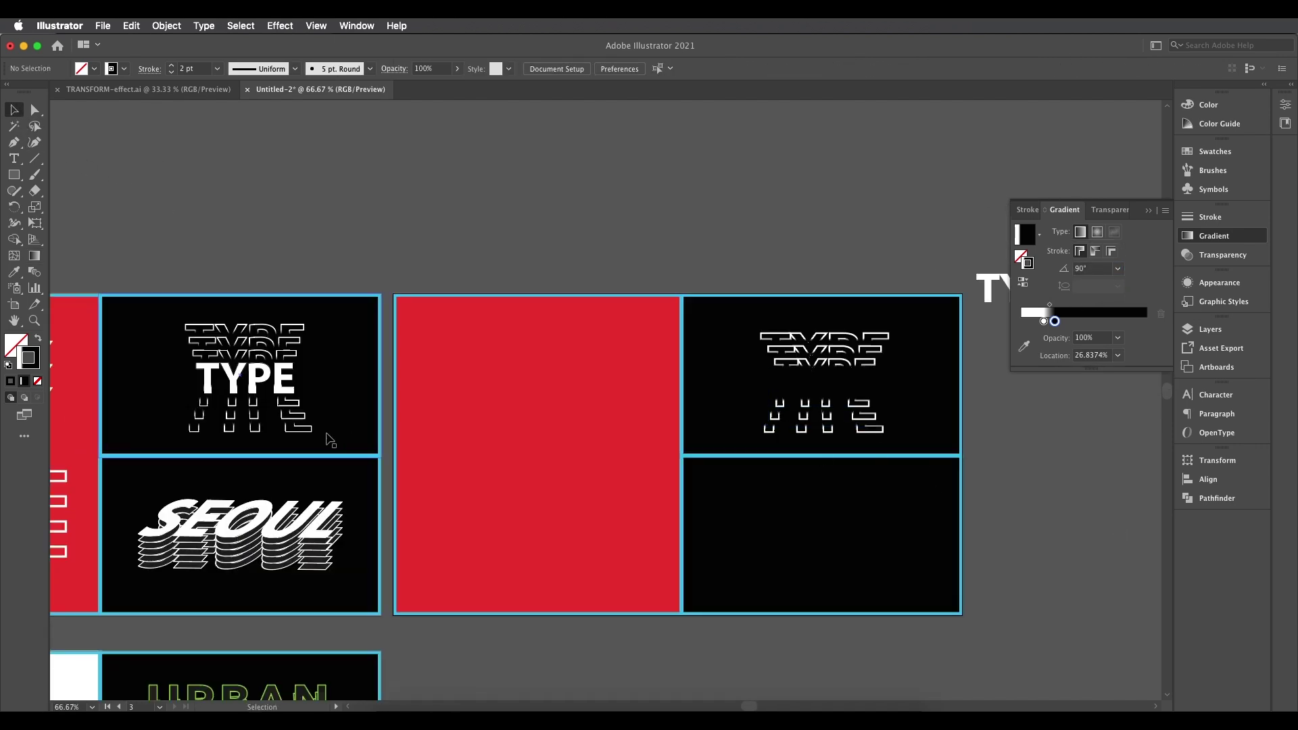
{"action": "left_click", "coordinate": [856, 435]}
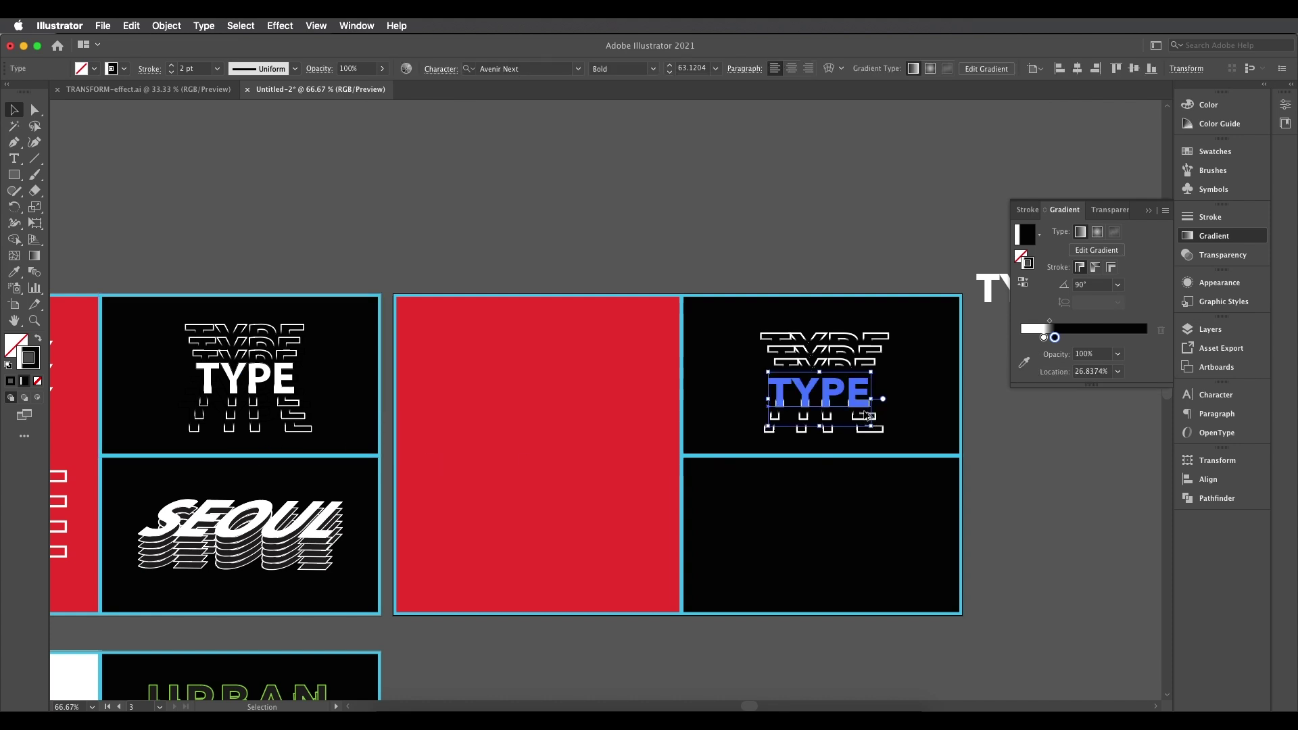
{"action": "scroll", "coordinate": [859, 426], "scroll_direction": "down", "scroll_amount": 1}
{"action": "scroll", "coordinate": [866, 413], "scroll_direction": "up", "scroll_amount": 2}
{"action": "left_click_drag", "start_coordinate": [1055, 337], "coordinate": [1062, 338]}
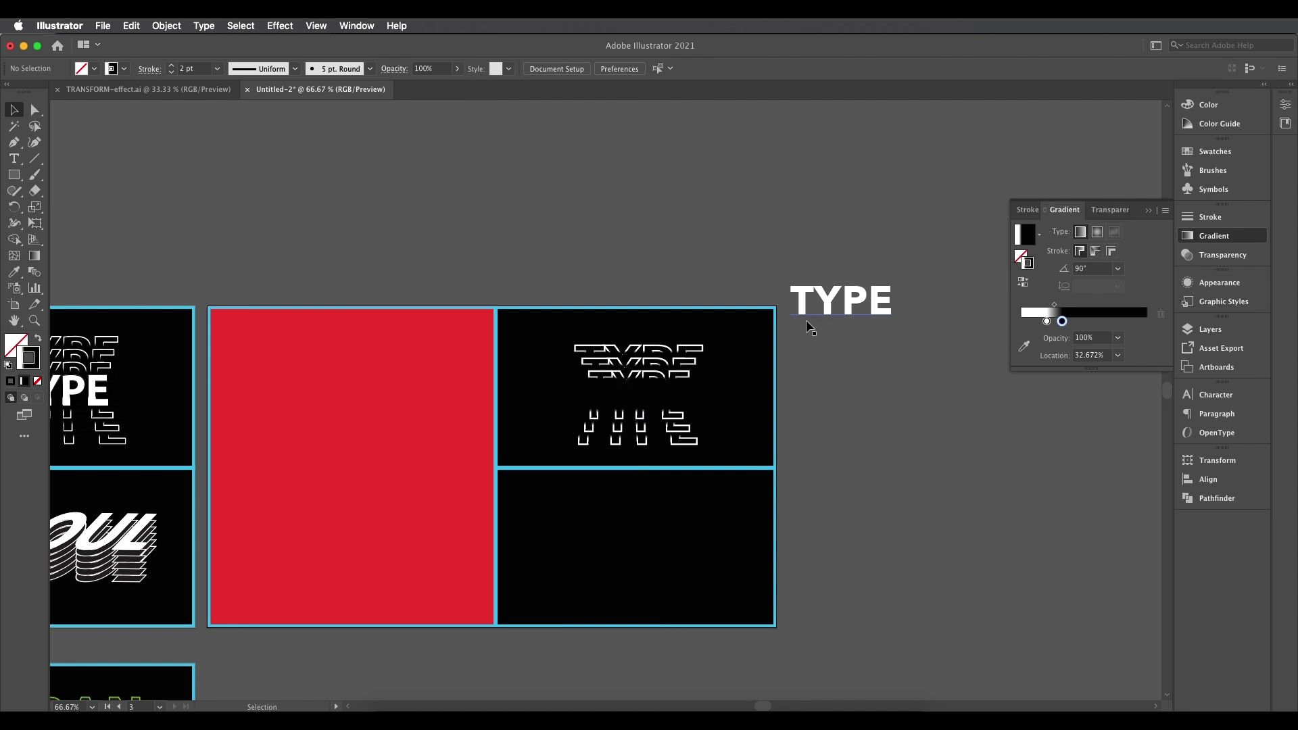
- Place the solid white TYPE between the two outlined stacks and shift the lower stack slightly down to fit beneath it
{"action": "left_click_drag", "start_coordinate": [833, 306], "coordinate": [633, 404]}
{"action": "scroll", "coordinate": [785, 407], "scroll_direction": "left", "scroll_amount": 3}
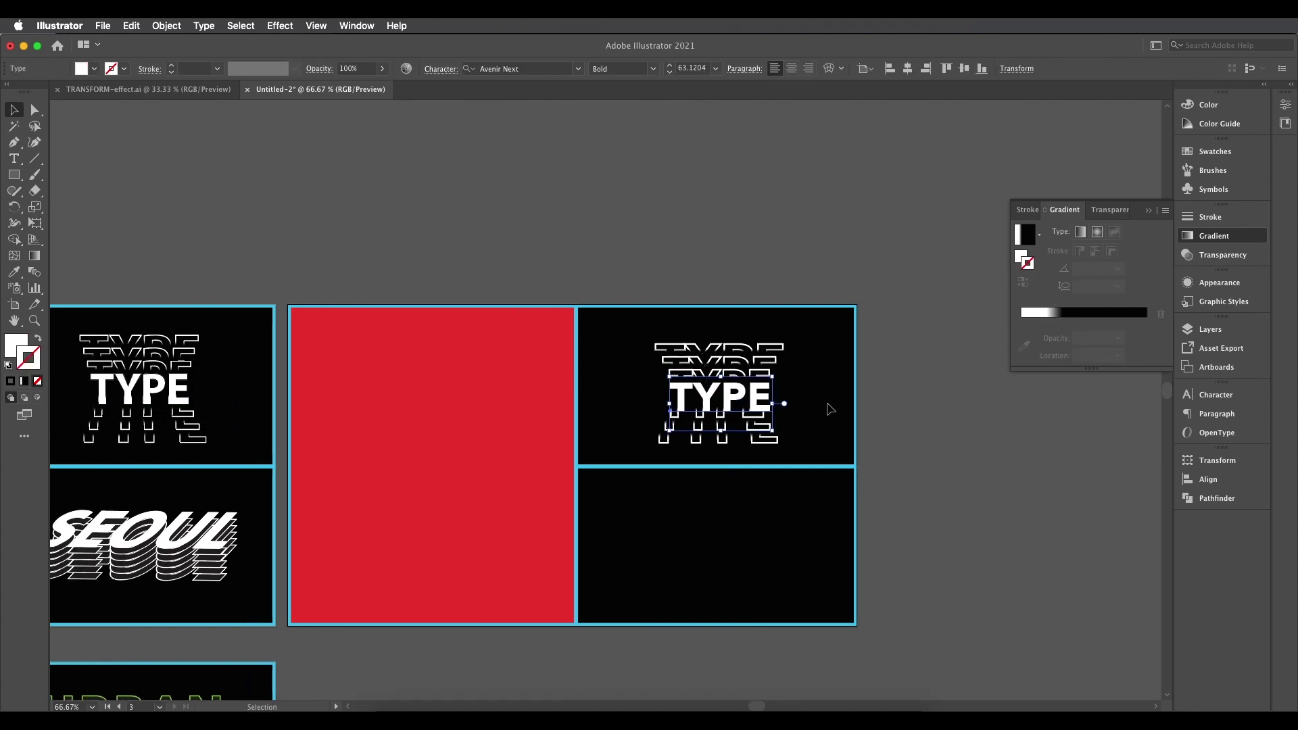
{"action": "left_click", "coordinate": [904, 429]}
{"action": "left_click", "coordinate": [765, 438]}
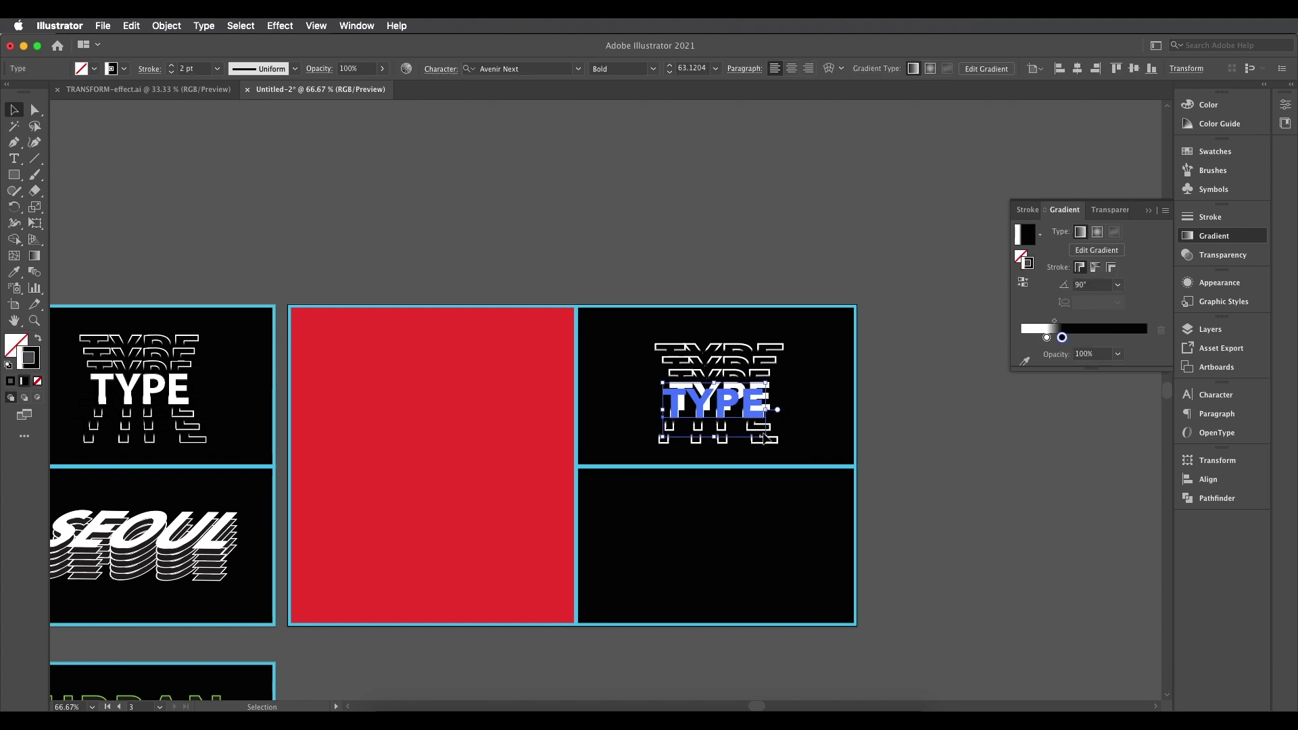
{"action": "left_click_drag", "start_coordinate": [763, 436], "coordinate": [765, 441]}
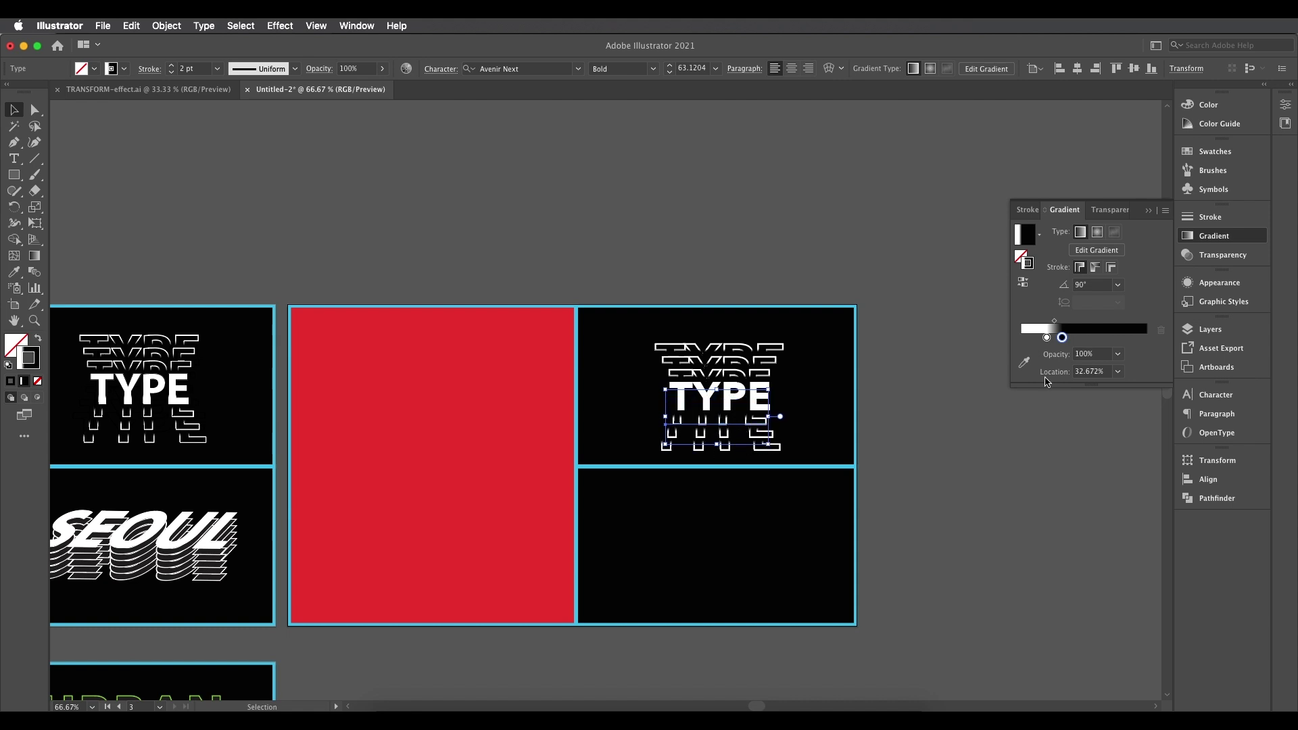
- Edit the lower TYPE stack's Transform effect and set its horizontal scale to 117%, keeping the vertical move at 20 pt
{"action": "left_click", "coordinate": [1217, 283]}
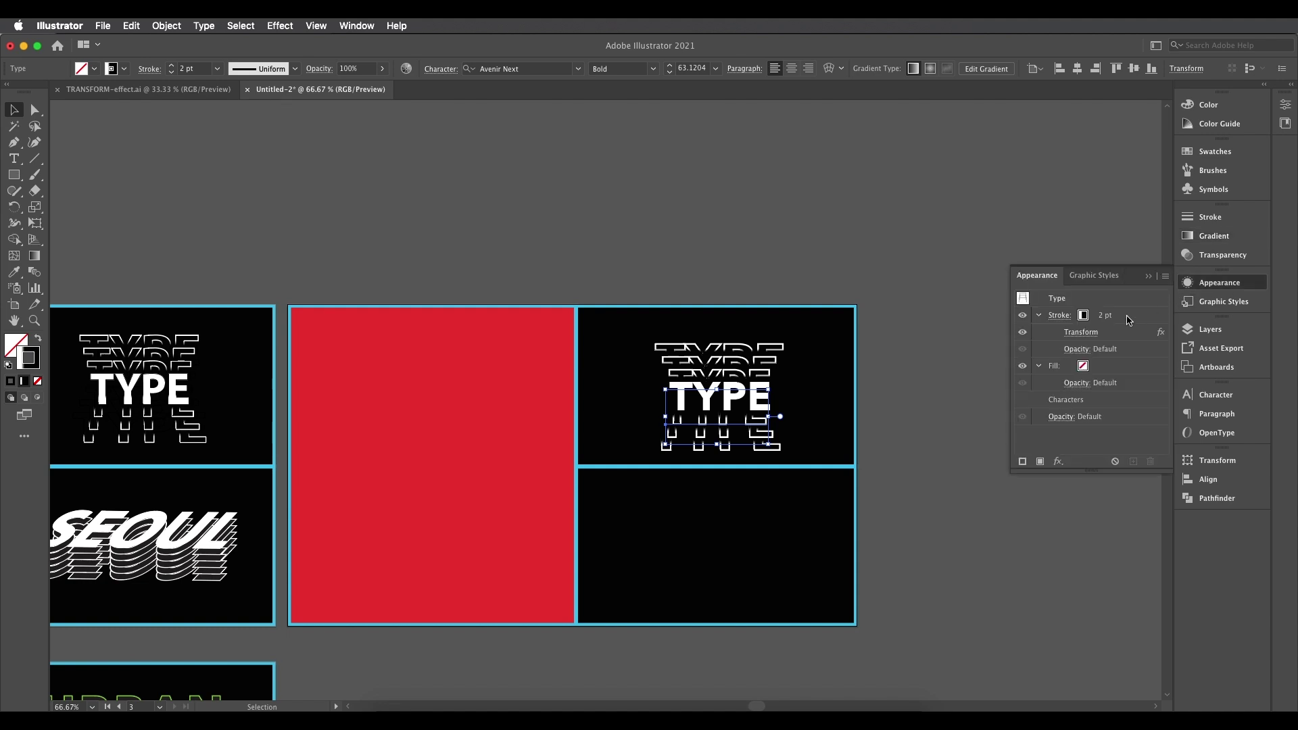
{"action": "left_click", "coordinate": [1093, 333]}
{"action": "key", "text": "Up"}
{"action": "key", "text": "Up"}
{"action": "key", "text": "Up"}
{"action": "key", "text": "Up"}
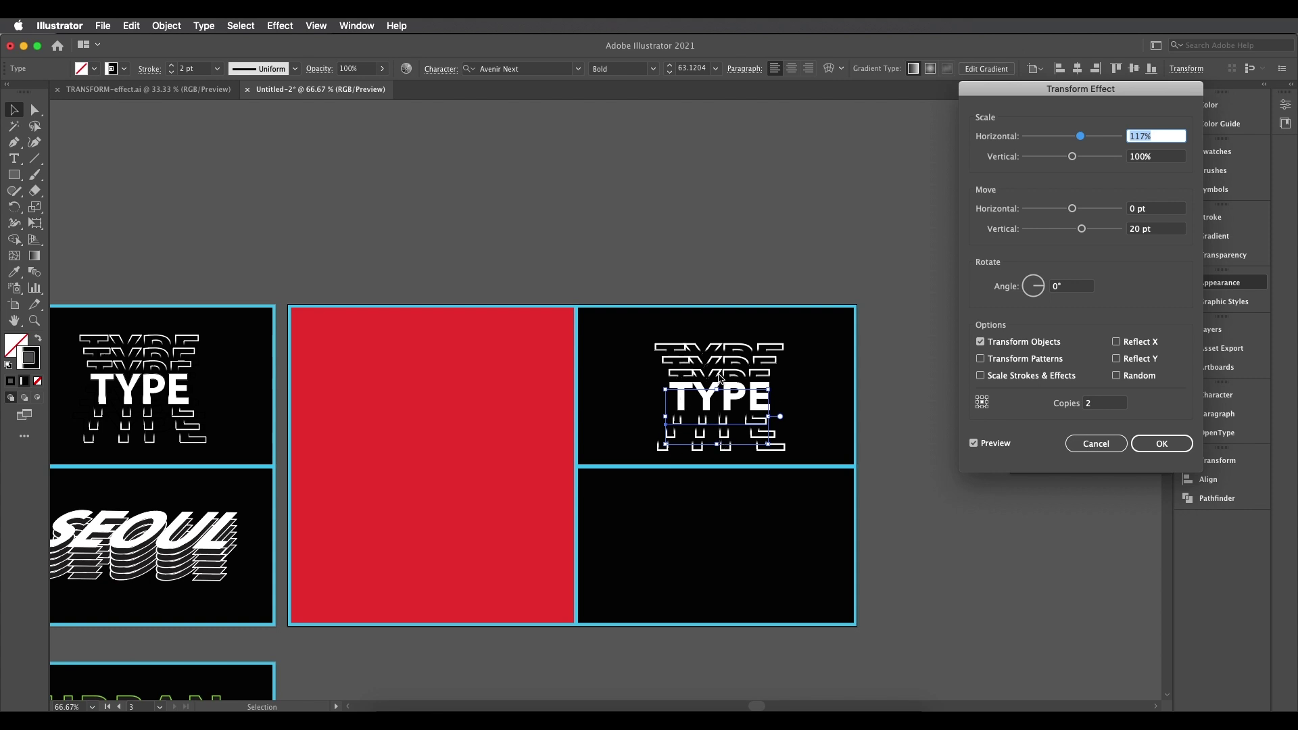
{"action": "left_click", "coordinate": [1156, 232]}
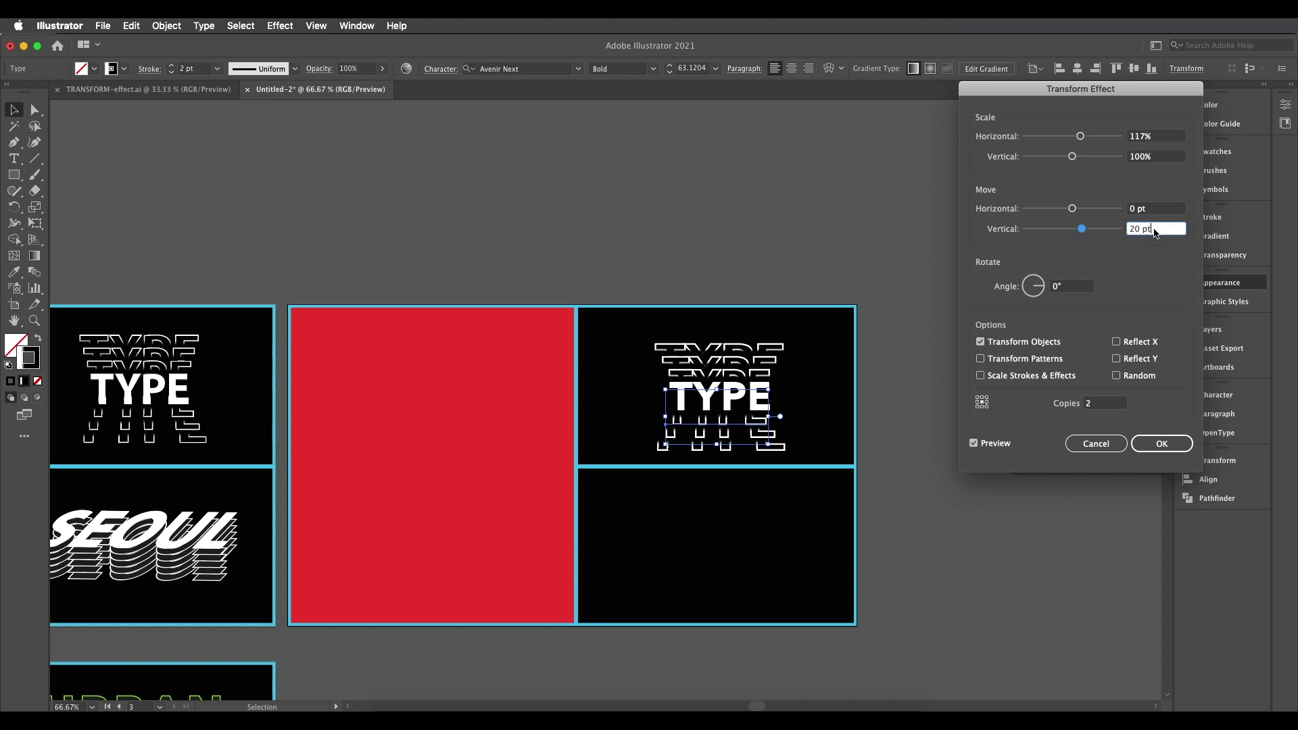
{"action": "key", "text": "Up"}
{"action": "key", "text": "Down"}
{"action": "left_click", "coordinate": [1159, 447]}
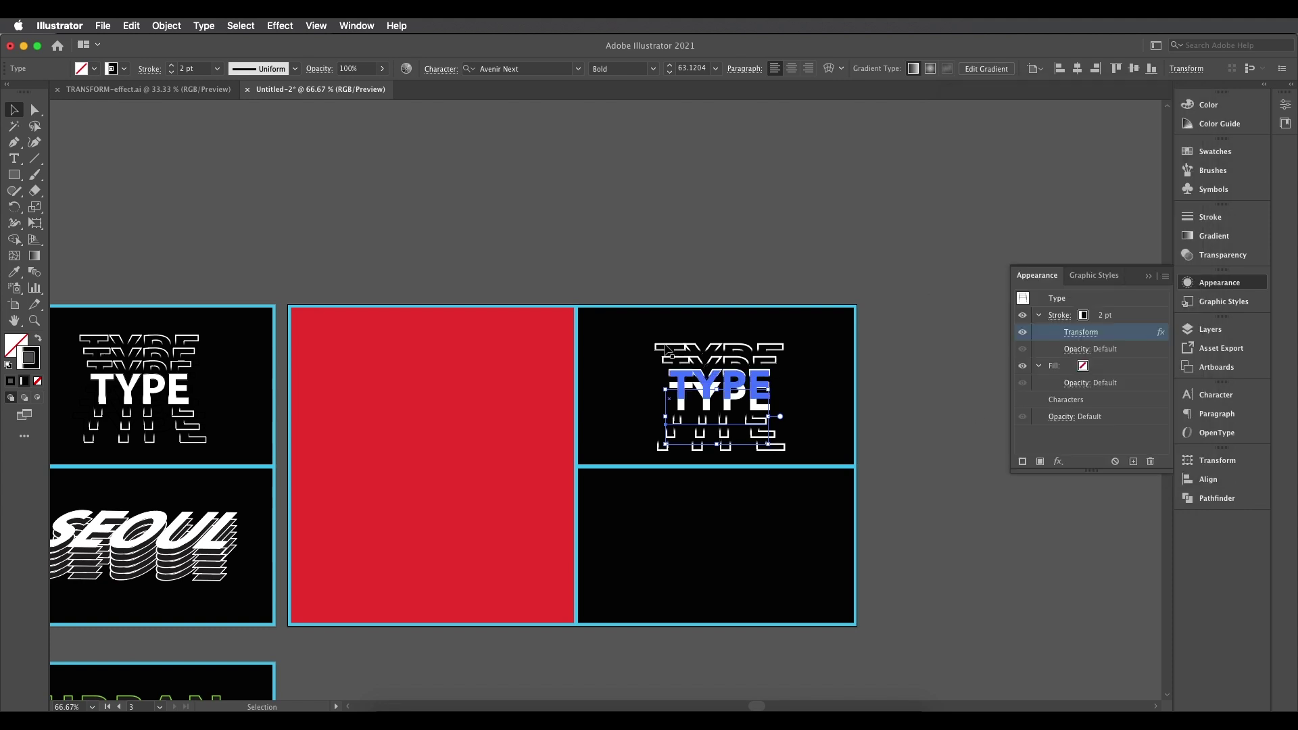
- Edit the upper TYPE stack's Transform effect, setting the vertical move to -21 pt and the horizontal scale to 112%
{"action": "double_click", "coordinate": [718, 348]}
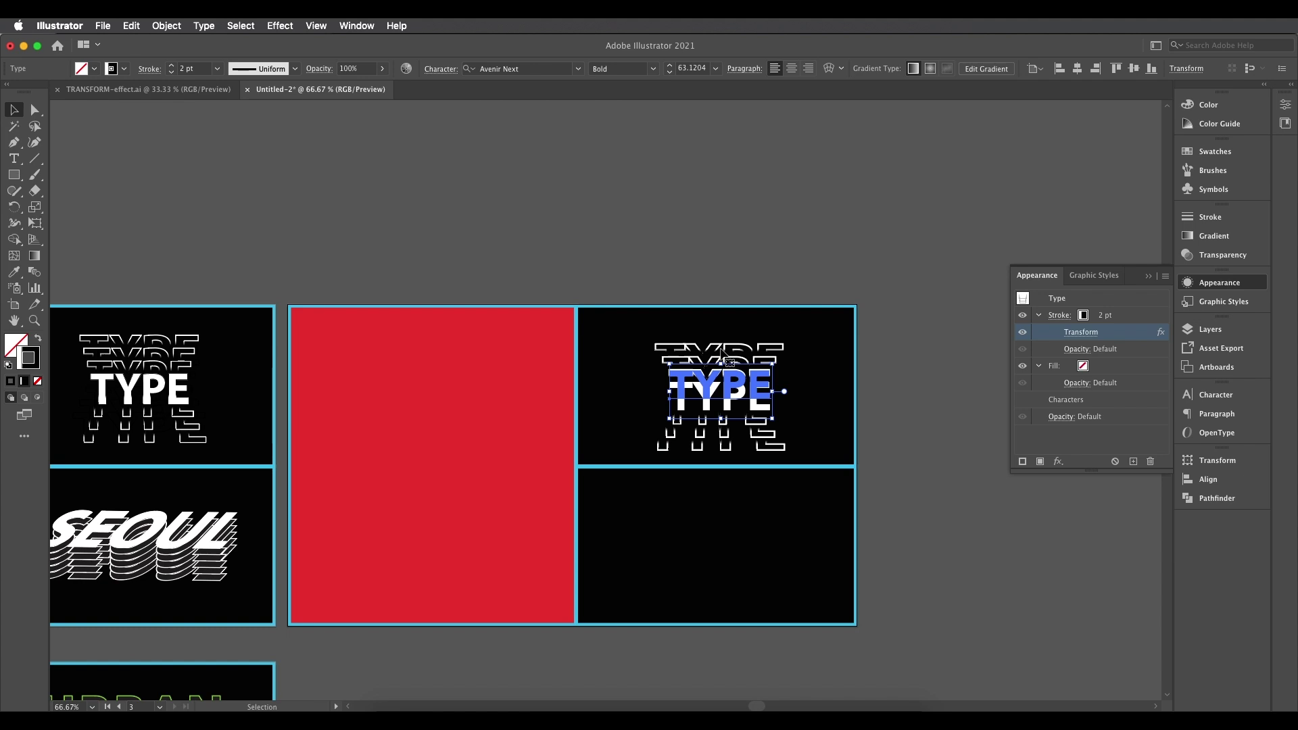
{"action": "key", "text": "Escape"}
{"action": "left_click", "coordinate": [1078, 337]}
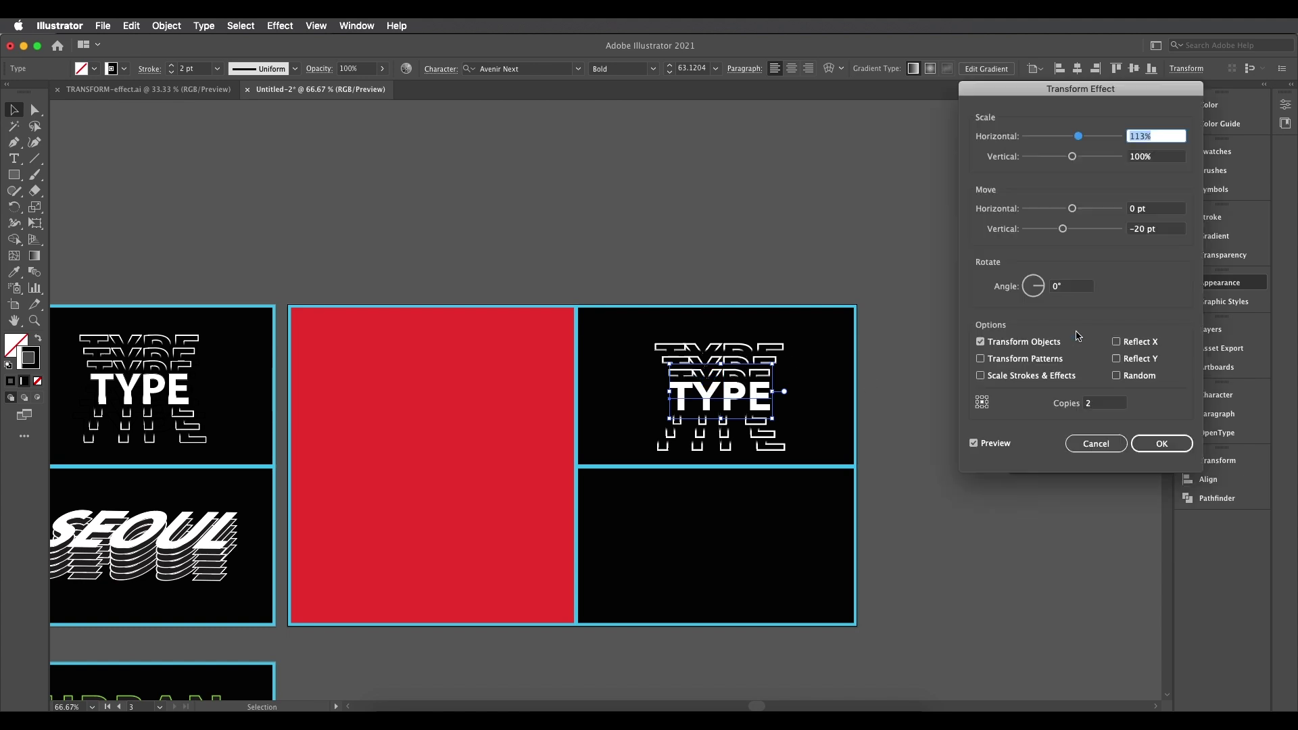
{"action": "left_click", "coordinate": [1177, 231]}
{"action": "key", "text": "Down"}
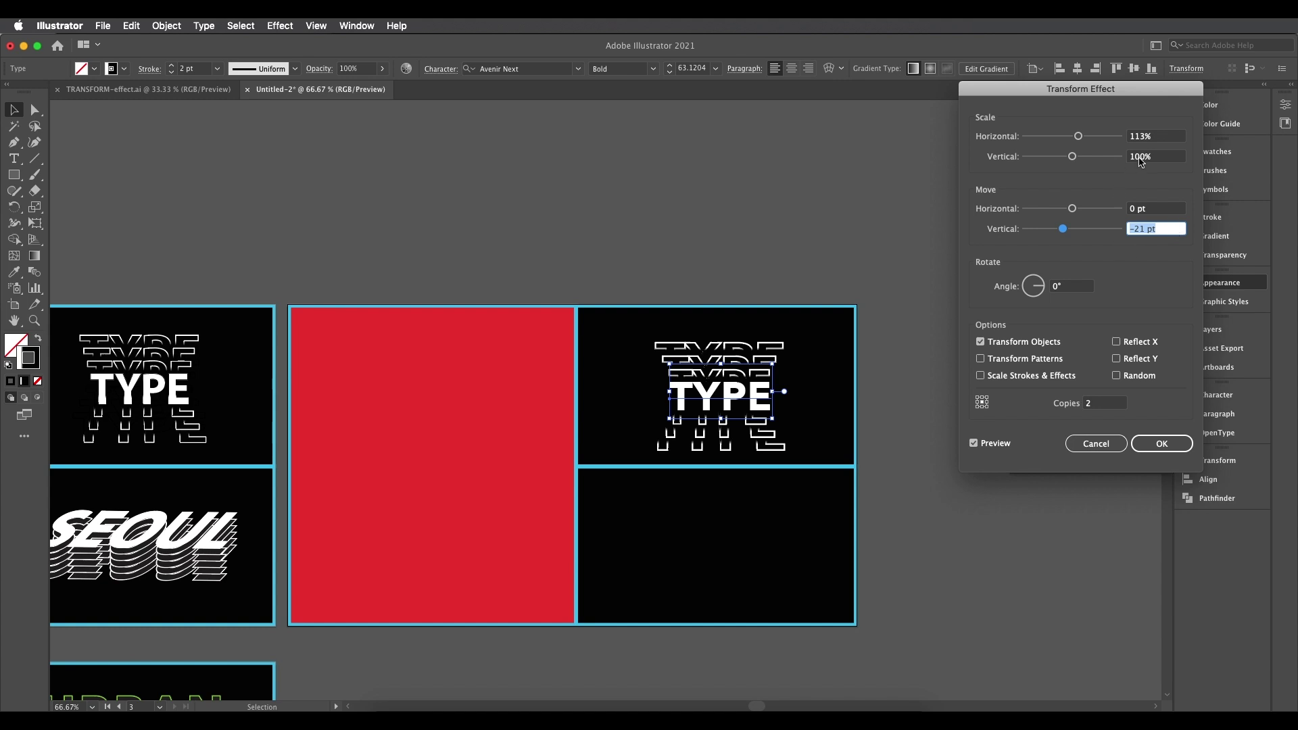
{"action": "left_click", "coordinate": [1165, 137]}
{"action": "key", "text": "Down"}
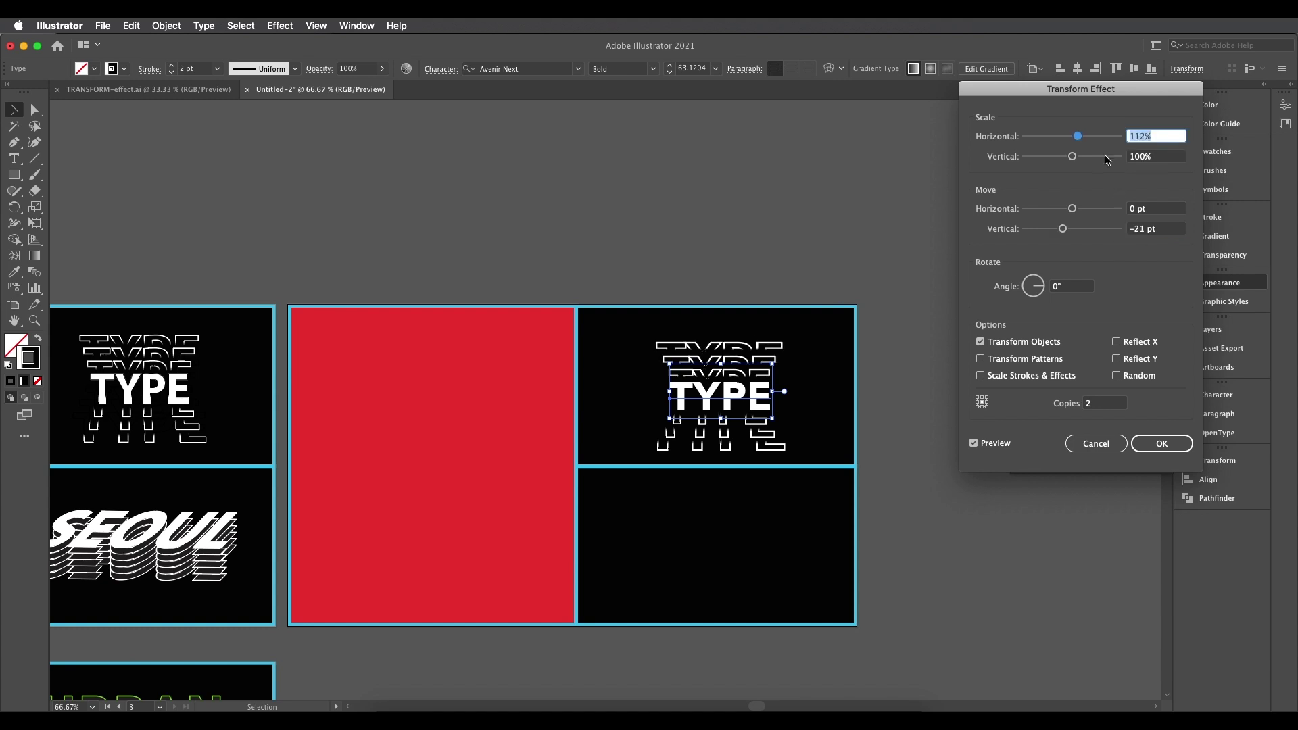
{"action": "left_click", "coordinate": [1143, 432]}
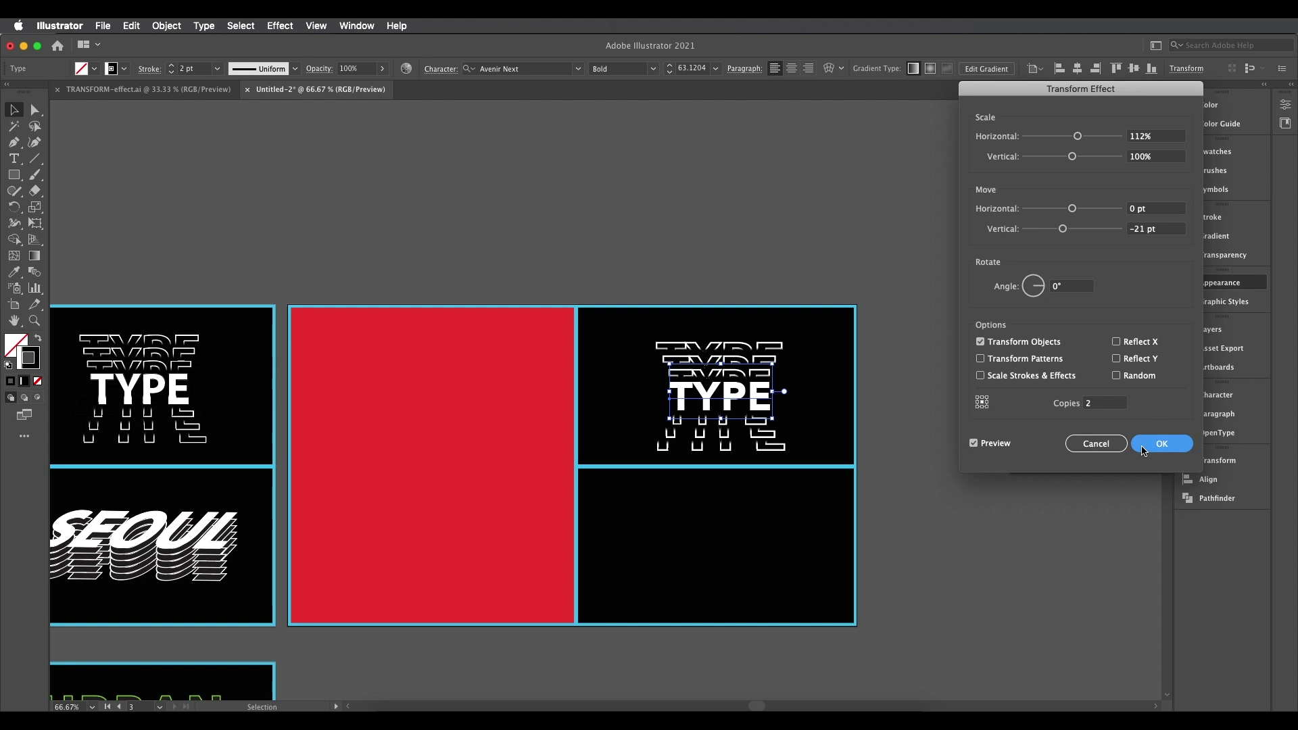
- Select the solid TYPE and both outlined stacks and move them together to centre the artwork in the upper black panel
{"action": "left_click", "coordinate": [890, 402]}
{"action": "scroll", "coordinate": [886, 399], "scroll_direction": "down", "scroll_amount": 5}
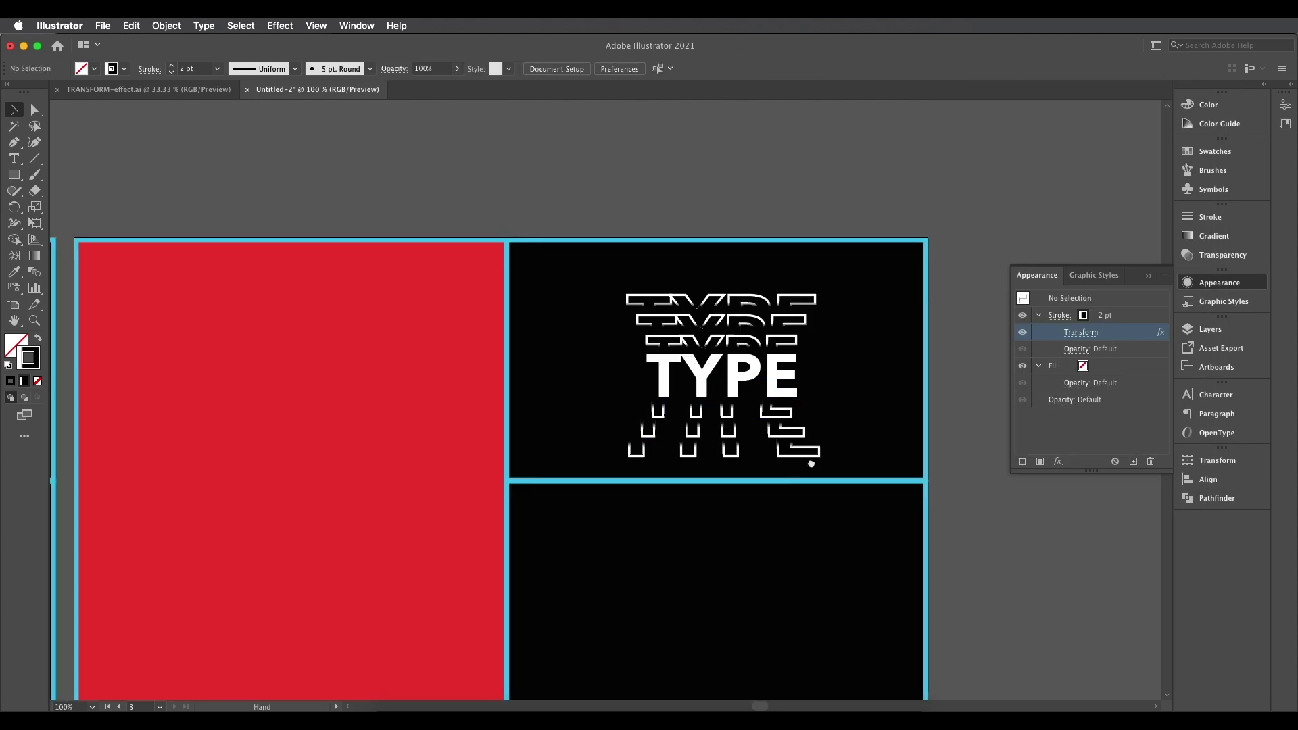
{"action": "scroll", "coordinate": [870, 449], "scroll_direction": "up", "scroll_amount": 2}
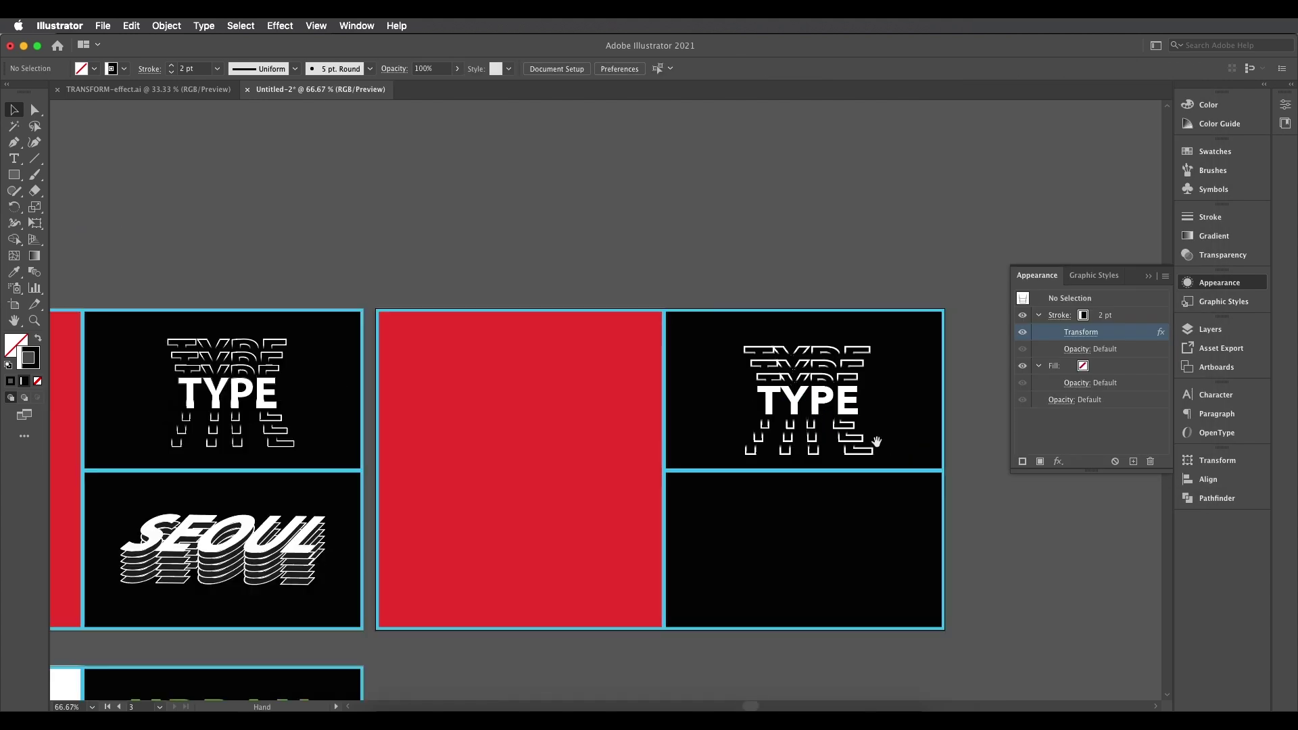
{"action": "key", "text": "ctrl+z"}
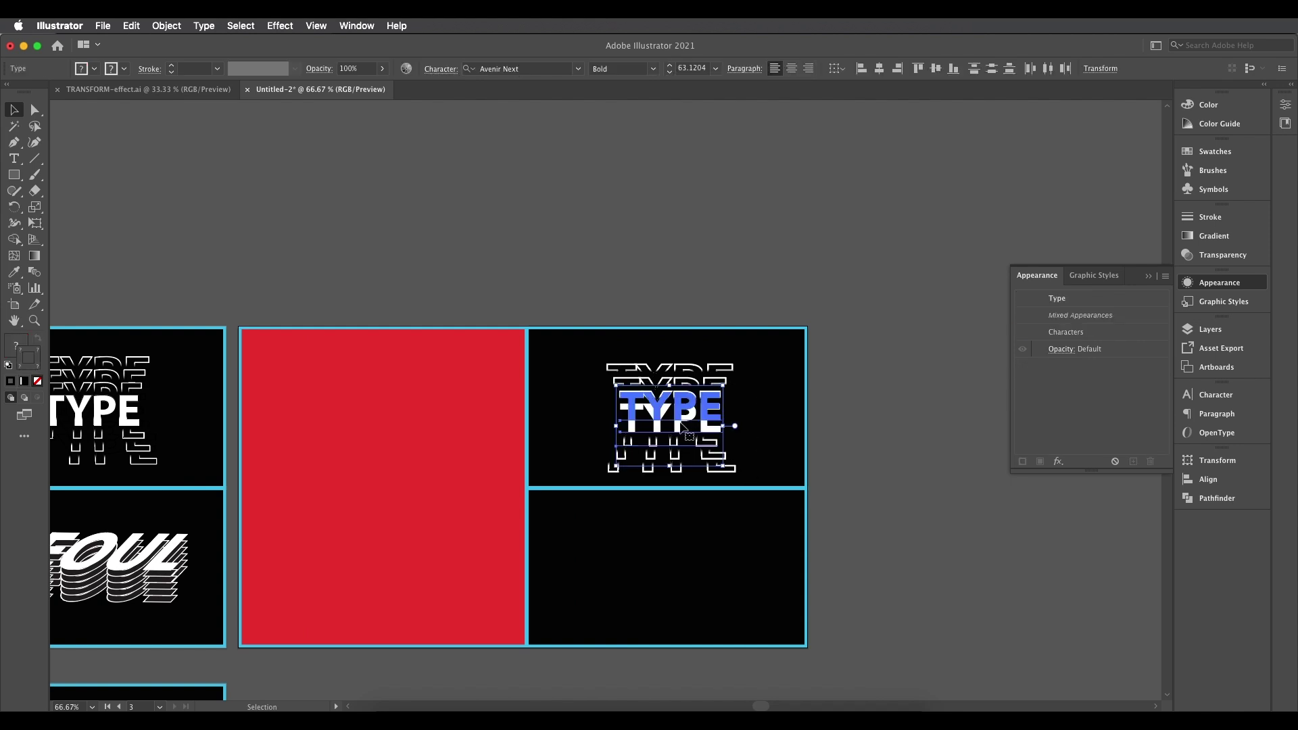
{"action": "left_click_drag", "start_coordinate": [698, 401], "coordinate": [729, 411]}
- Add the text STAY on the empty red panel and move it to the panel's middle
{"action": "scroll", "coordinate": [476, 415], "scroll_direction": "left", "scroll_amount": 15}
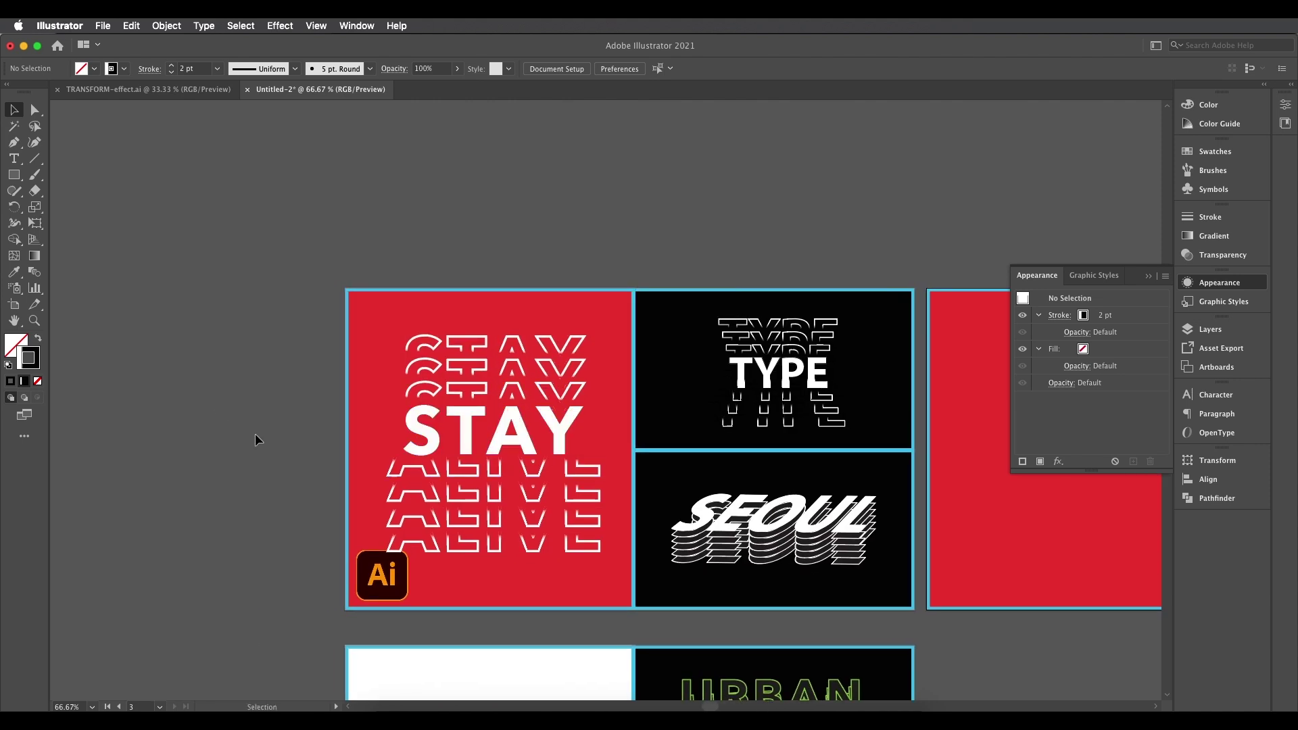
{"action": "left_click_drag", "start_coordinate": [752, 501], "coordinate": [489, 502]}
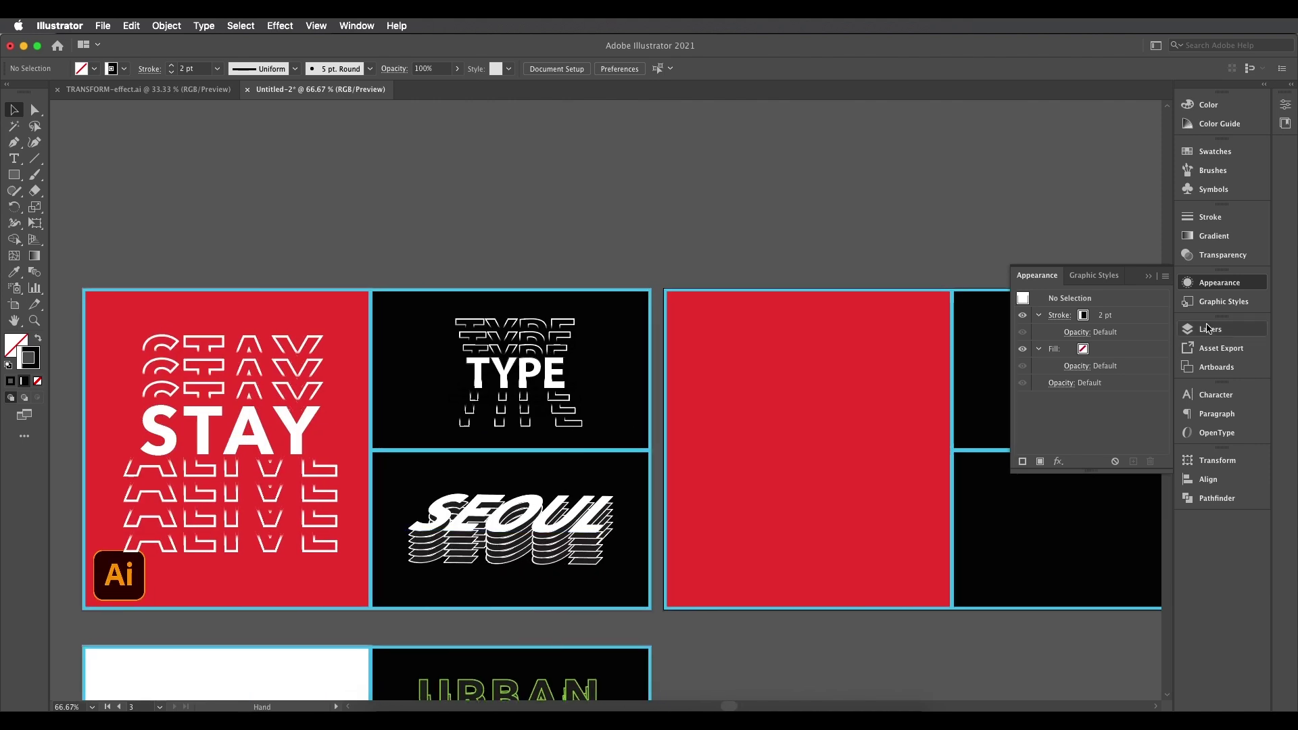
{"action": "scroll", "coordinate": [879, 351], "scroll_direction": "left", "scroll_amount": 3}
{"action": "key", "text": "t"}
{"action": "left_click", "coordinate": [806, 420]}
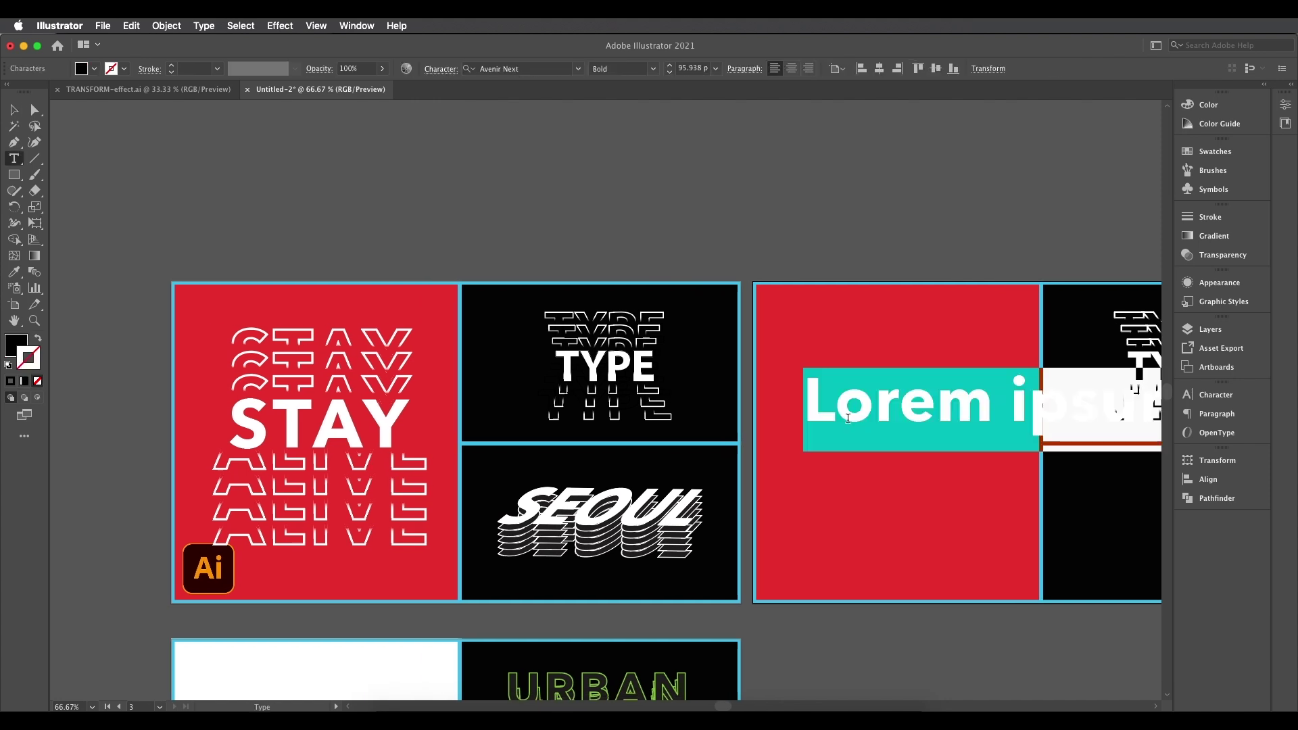
{"action": "type", "text": "STAY"}
{"action": "key", "text": "Escape"}
{"action": "left_click_drag", "start_coordinate": [906, 413], "coordinate": [931, 437]}
- Fill the STAY text on the red panel with white and enlarge it to about 107 pt
{"action": "left_click", "coordinate": [94, 68]}
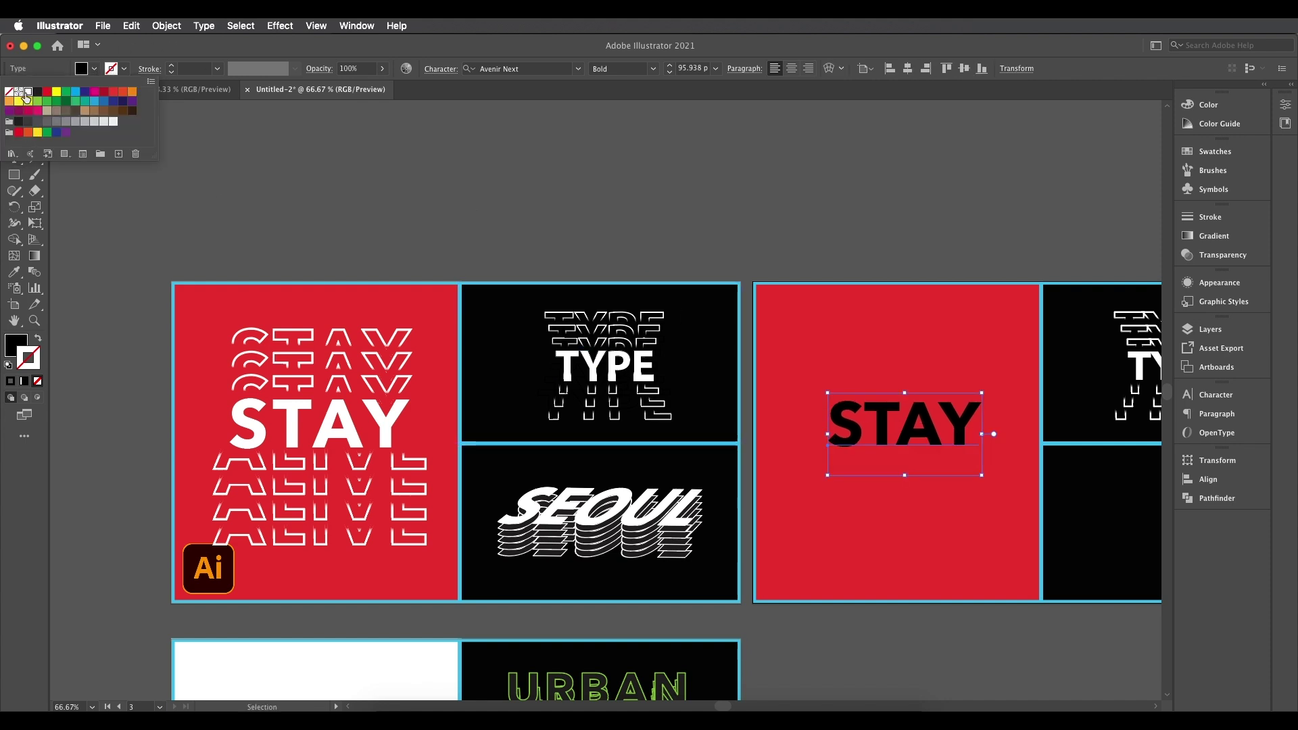
{"action": "left_click", "coordinate": [27, 91]}
{"action": "left_click", "coordinate": [930, 438]}
{"action": "left_click_drag", "start_coordinate": [982, 393], "coordinate": [347, 392]}
{"action": "key", "text": "Escape"}
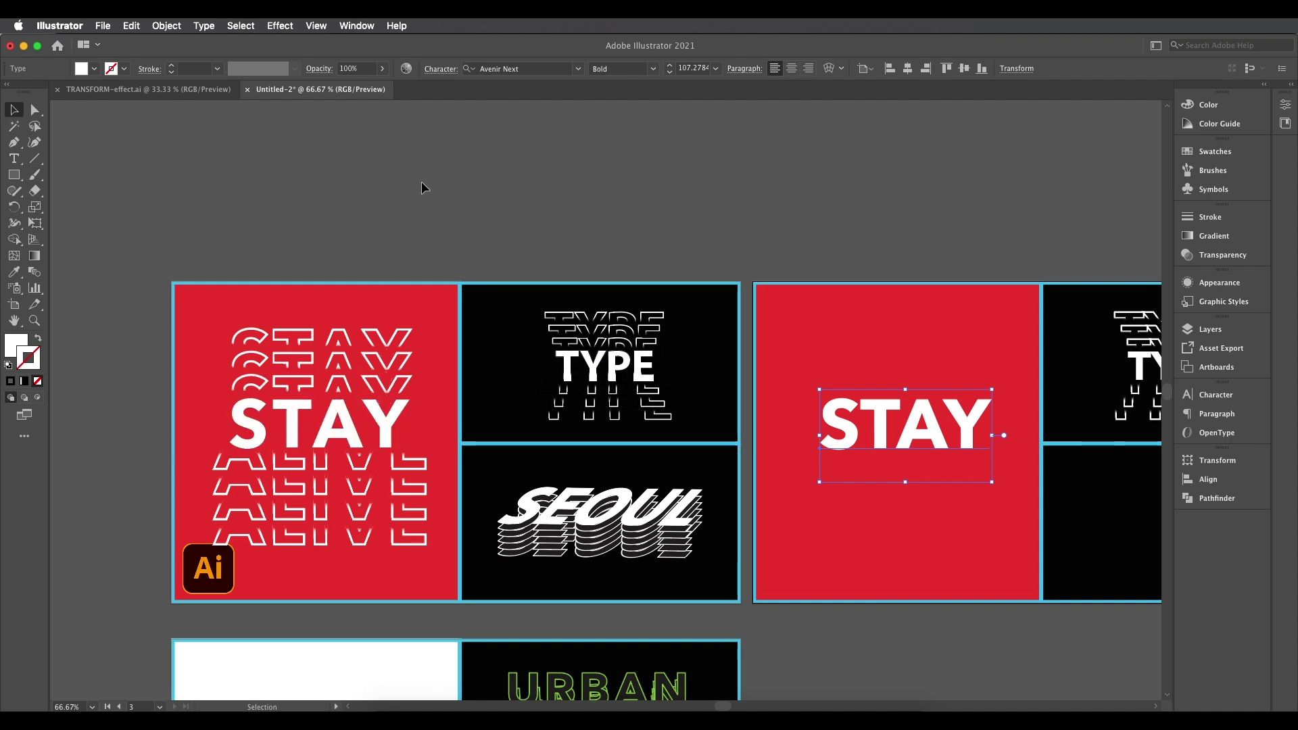
{"action": "left_click_drag", "start_coordinate": [421, 182], "coordinate": [392, 376]}
{"action": "key", "text": "Escape"}
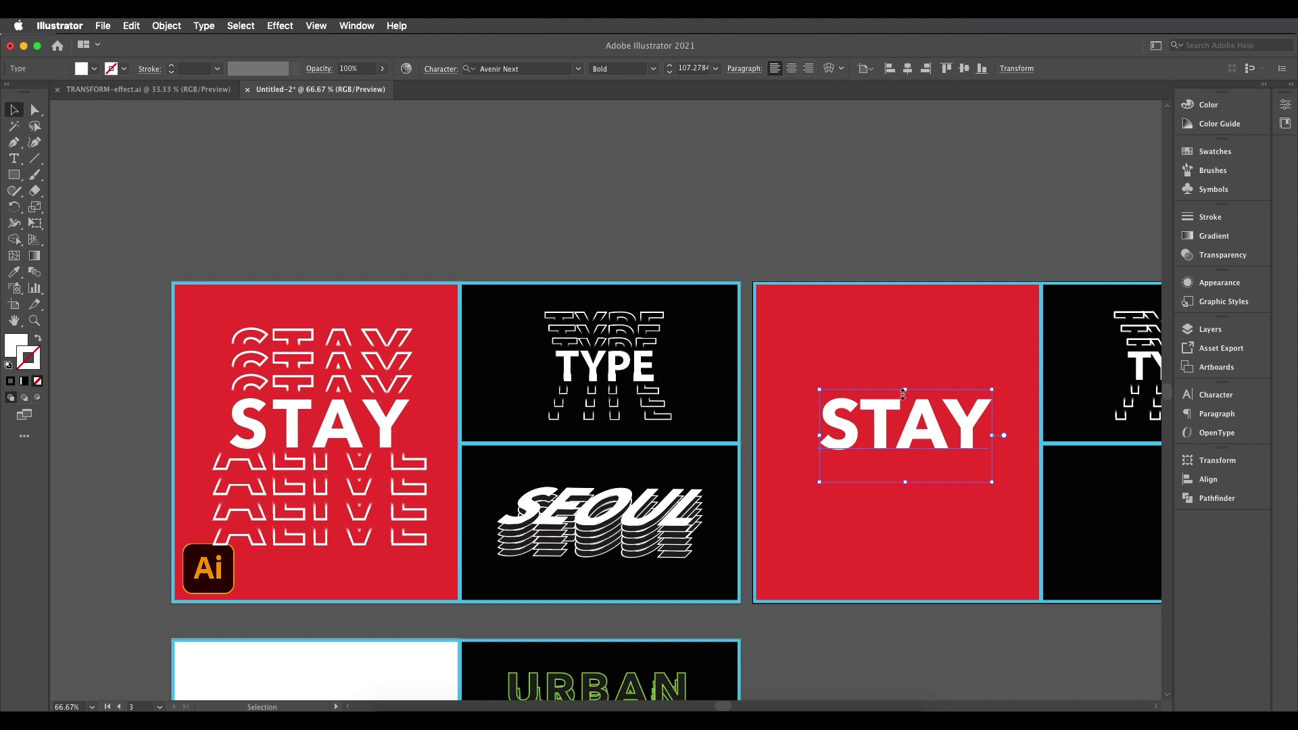
- Copy the white STAY text to the empty area above the artboard and remove the fill from the STAY on the red panel
{"action": "left_click_drag", "start_coordinate": [924, 433], "coordinate": [1090, 212]}
{"action": "left_click", "coordinate": [902, 427]}
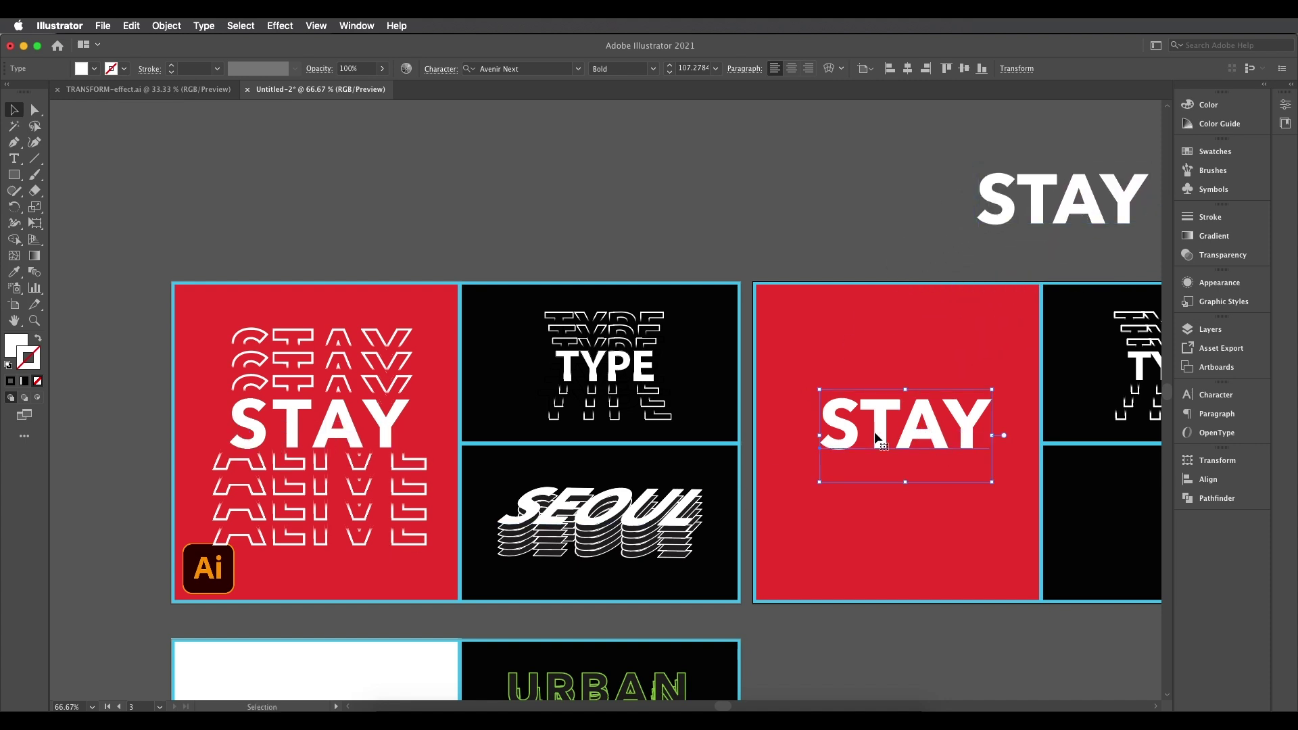
{"action": "left_click", "coordinate": [26, 344]}
{"action": "left_click", "coordinate": [38, 381]}
{"action": "left_click_drag", "start_coordinate": [394, 474], "coordinate": [410, 365]}
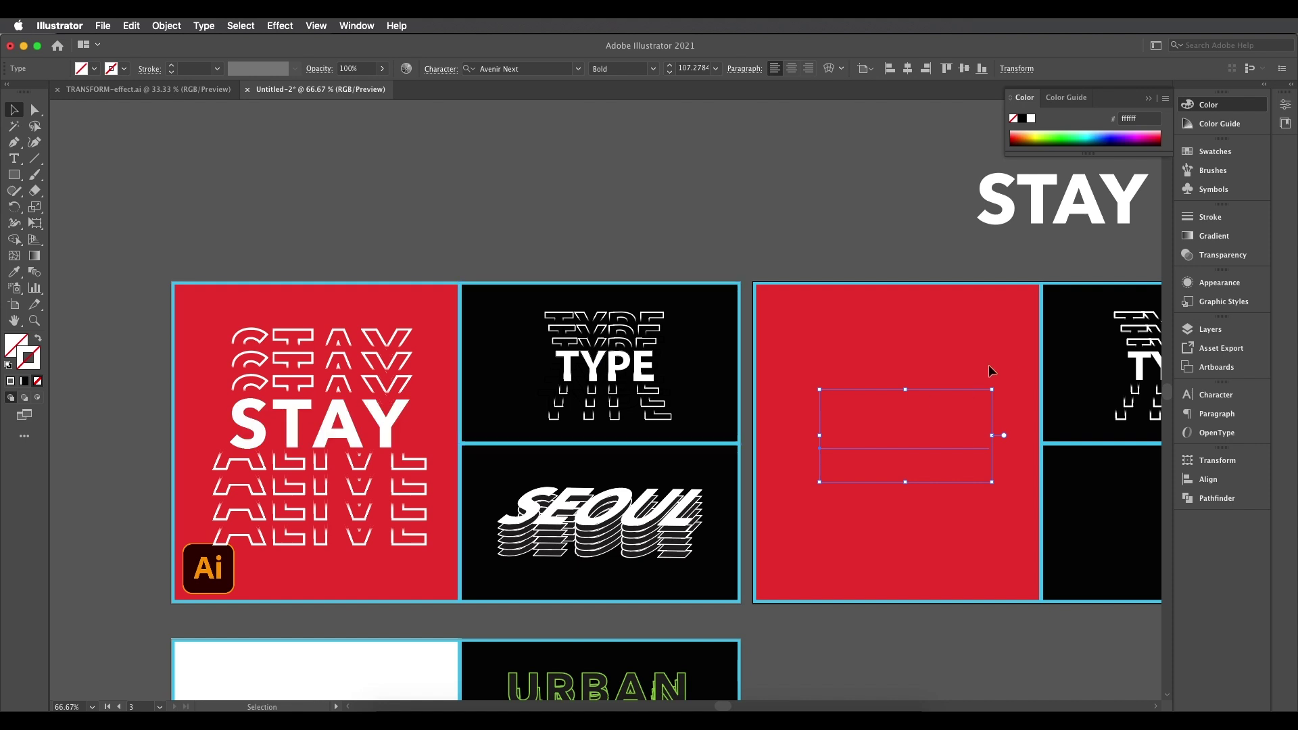
- Add a new stroke to the unfilled STAY text, colour it white and set its weight to 3 pt
{"action": "left_click", "coordinate": [1220, 283]}
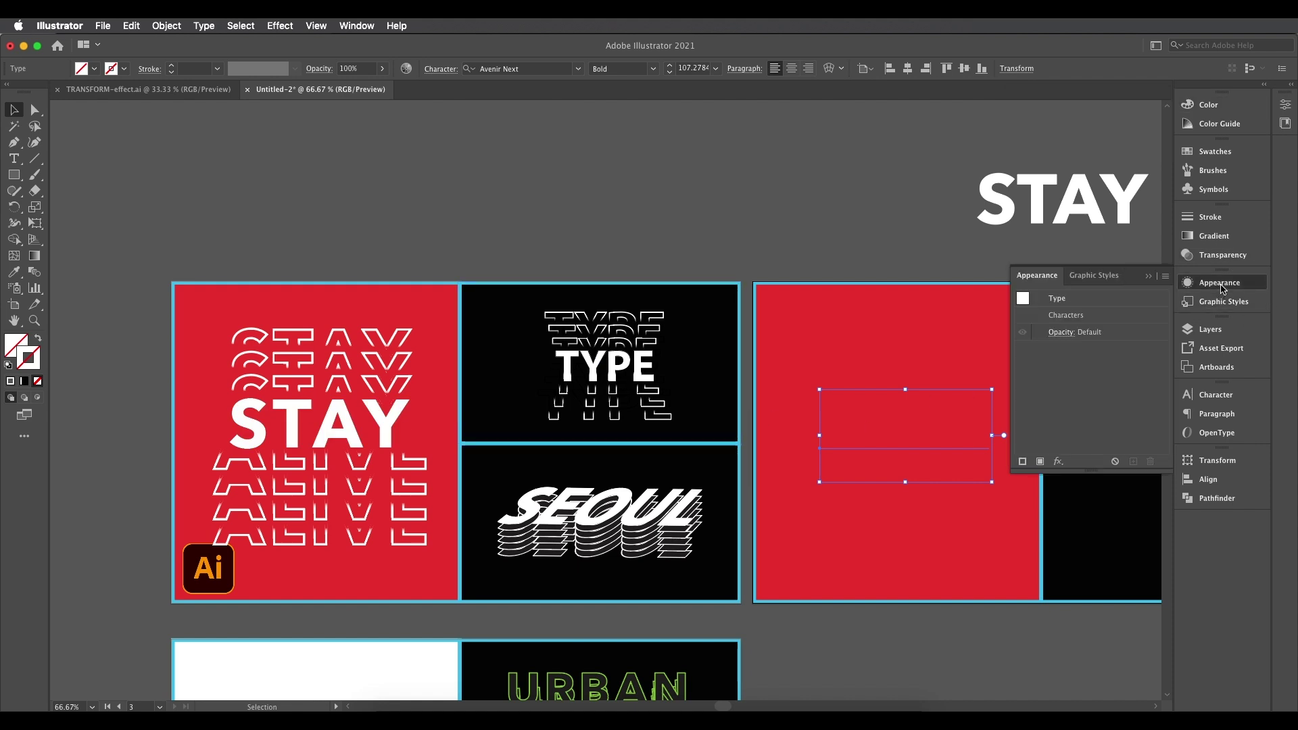
{"action": "left_click", "coordinate": [357, 25]}
{"action": "left_click", "coordinate": [1222, 285]}
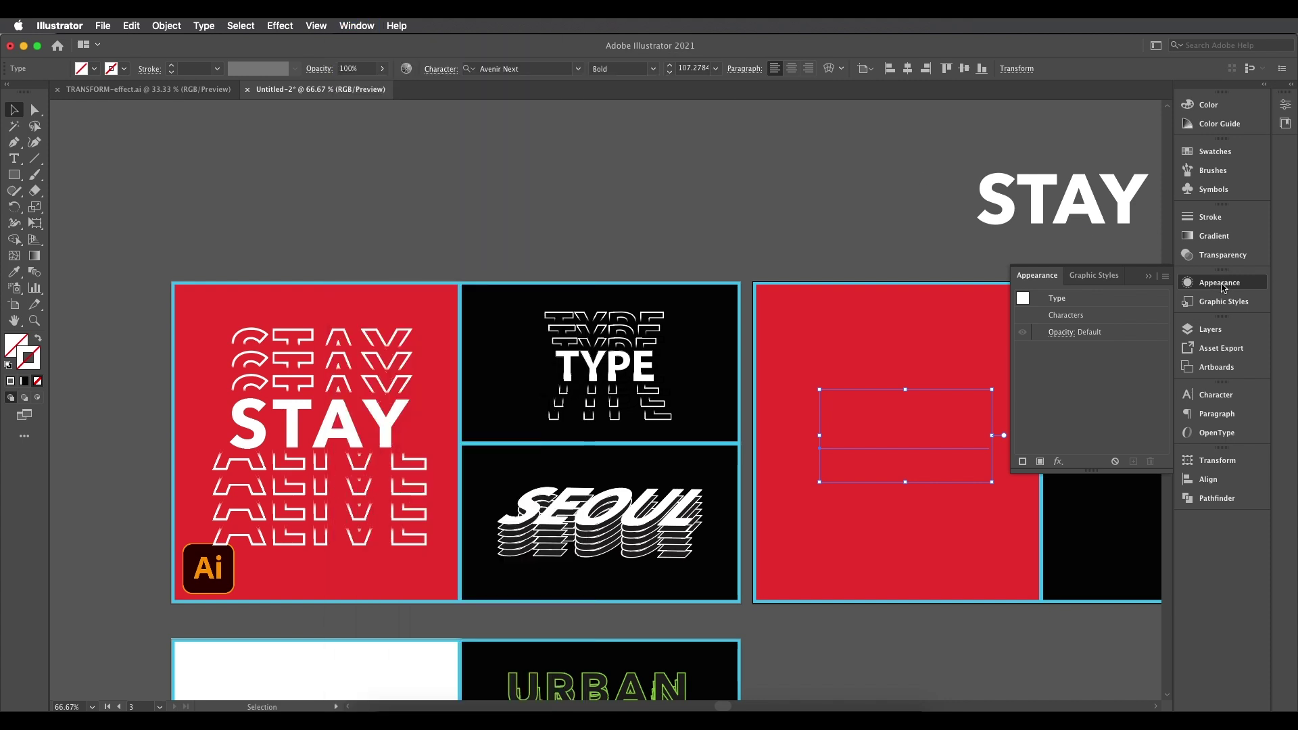
{"action": "left_click", "coordinate": [1171, 278]}
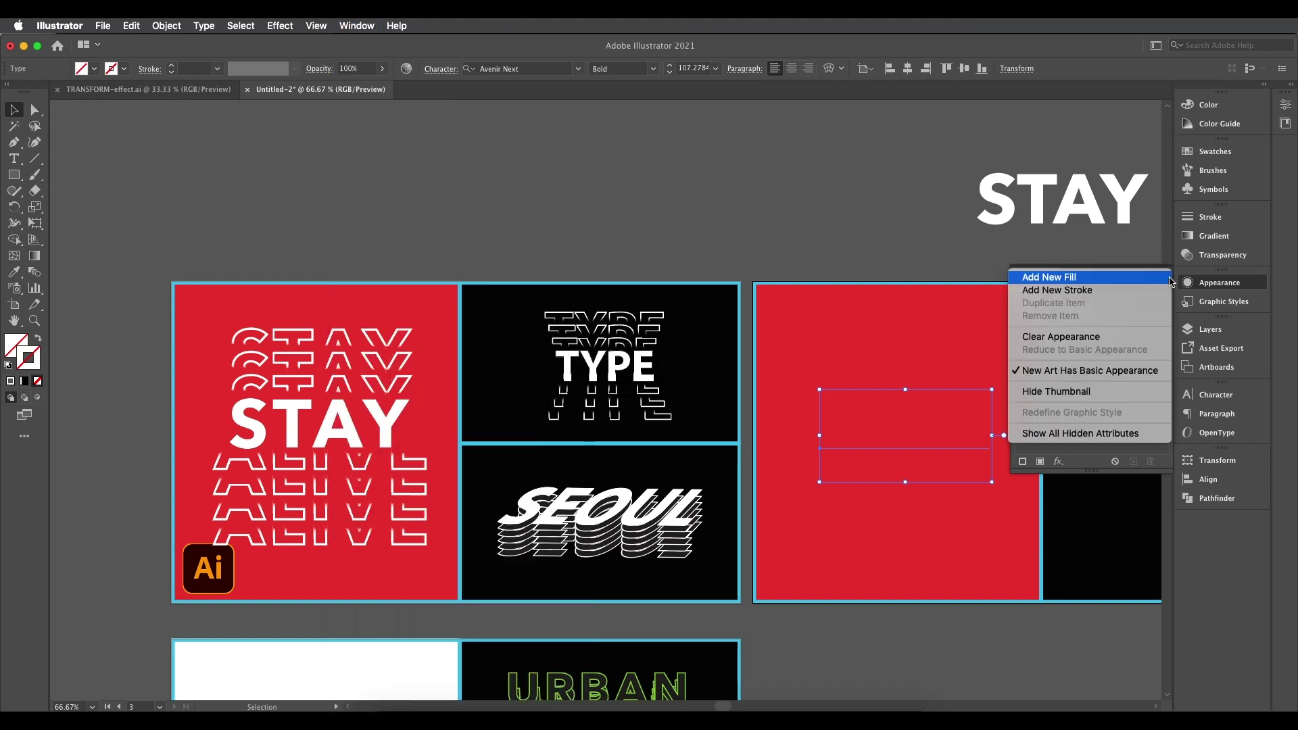
{"action": "left_click", "coordinate": [1086, 291]}
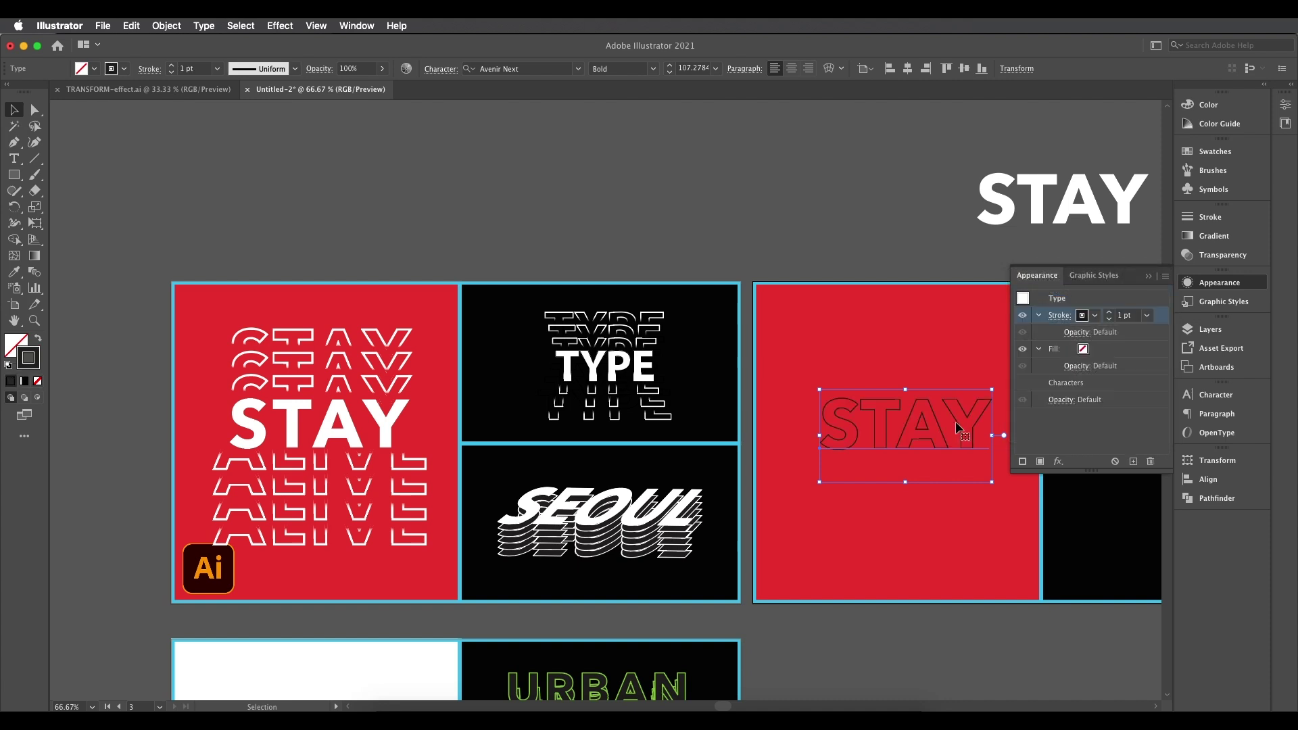
{"action": "left_click", "coordinate": [1095, 315]}
{"action": "left_click", "coordinate": [972, 343]}
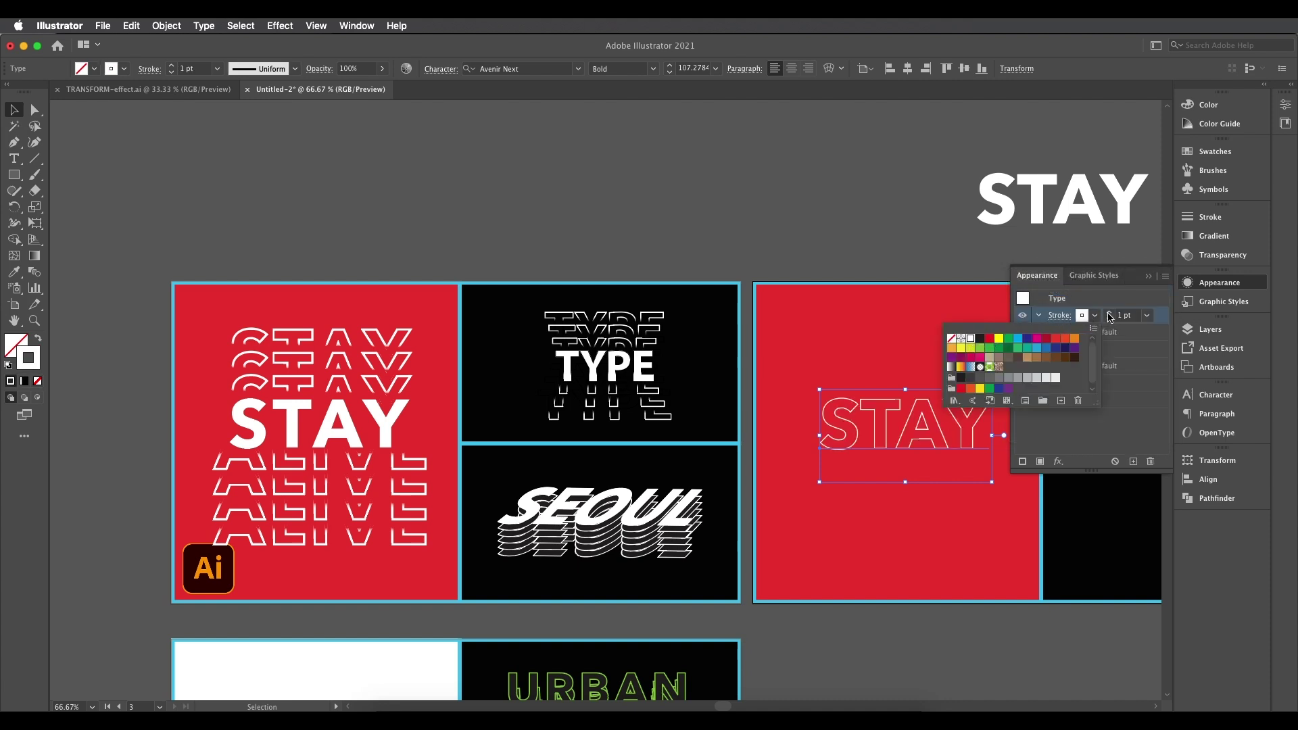
{"action": "left_click", "coordinate": [1147, 315]}
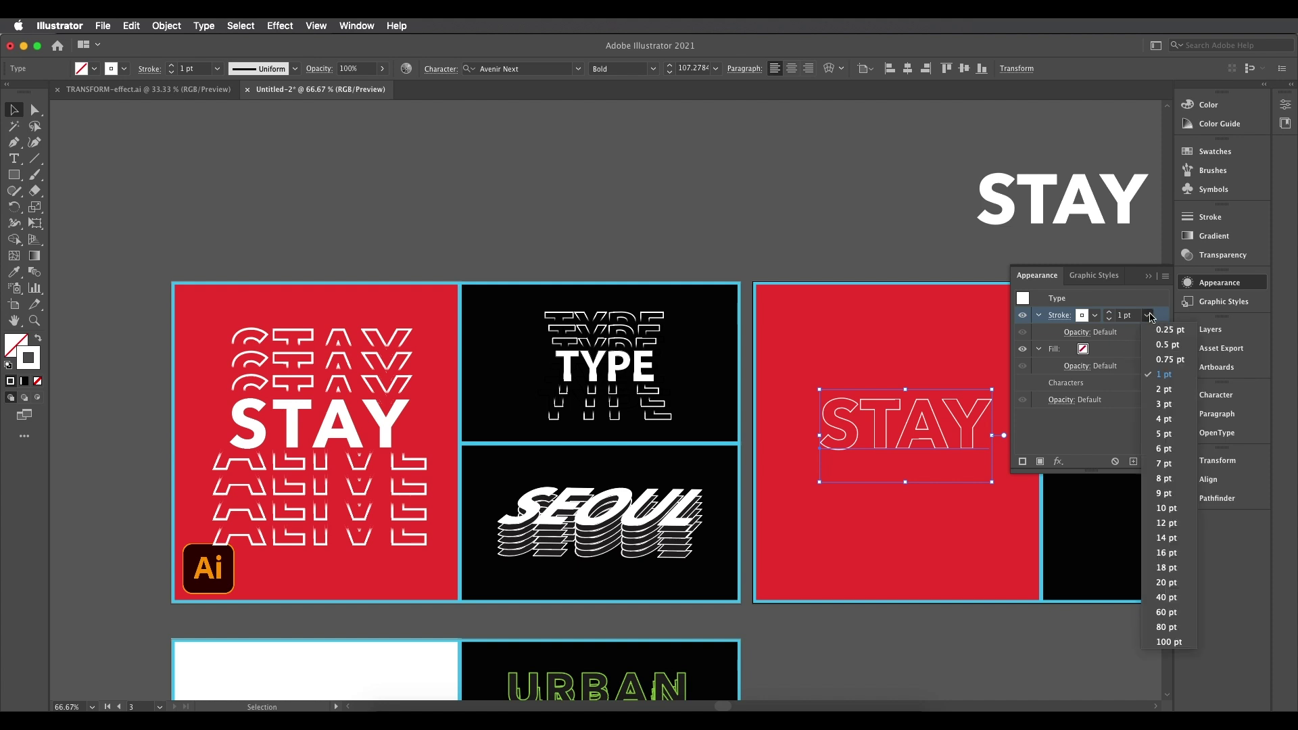
{"action": "left_click", "coordinate": [1168, 405]}
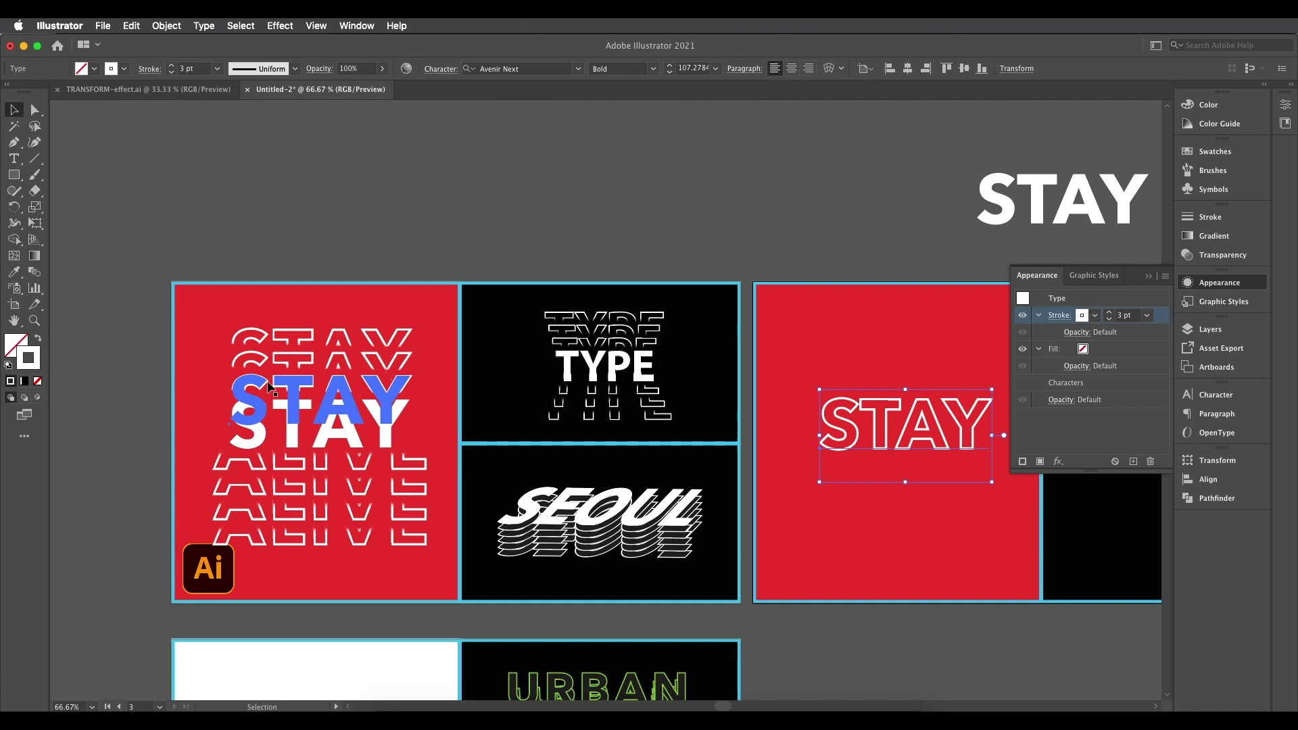
- Set the tracking of the outlined STAY text to 75
{"action": "left_click", "coordinate": [441, 68]}
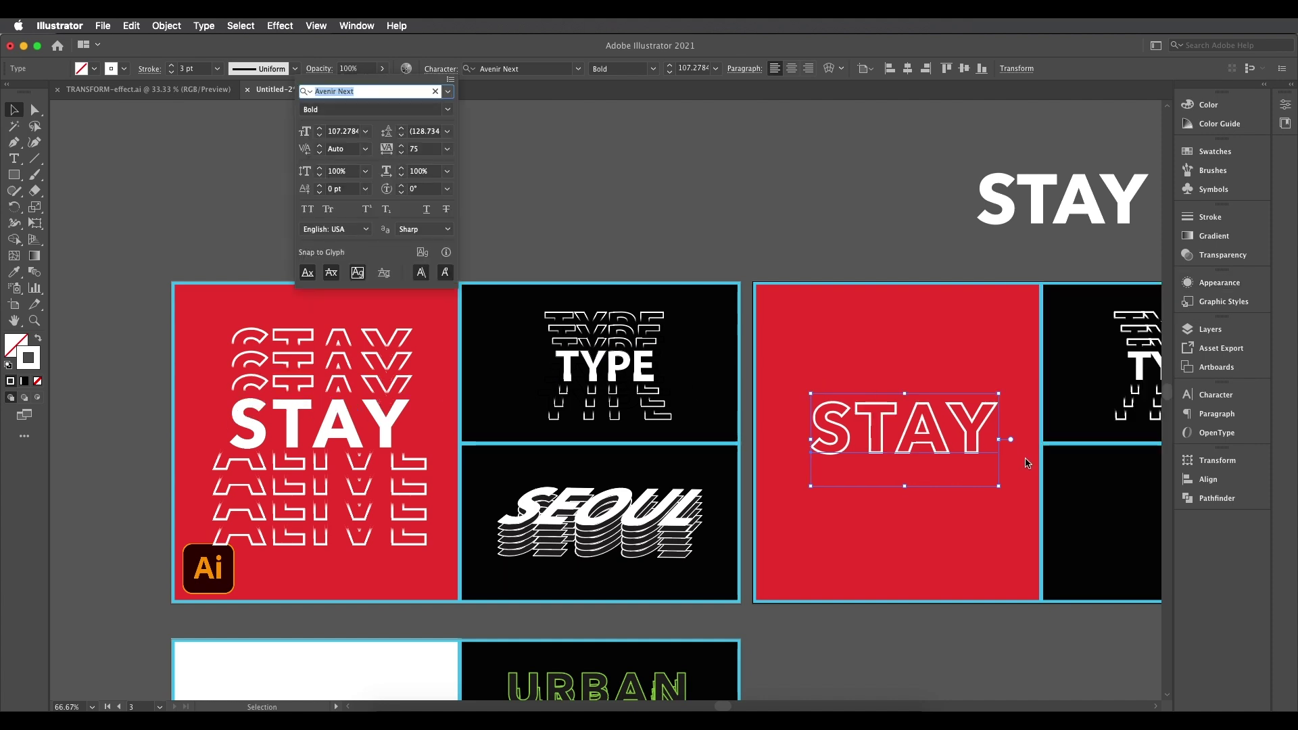
{"action": "left_click", "coordinate": [978, 438]}
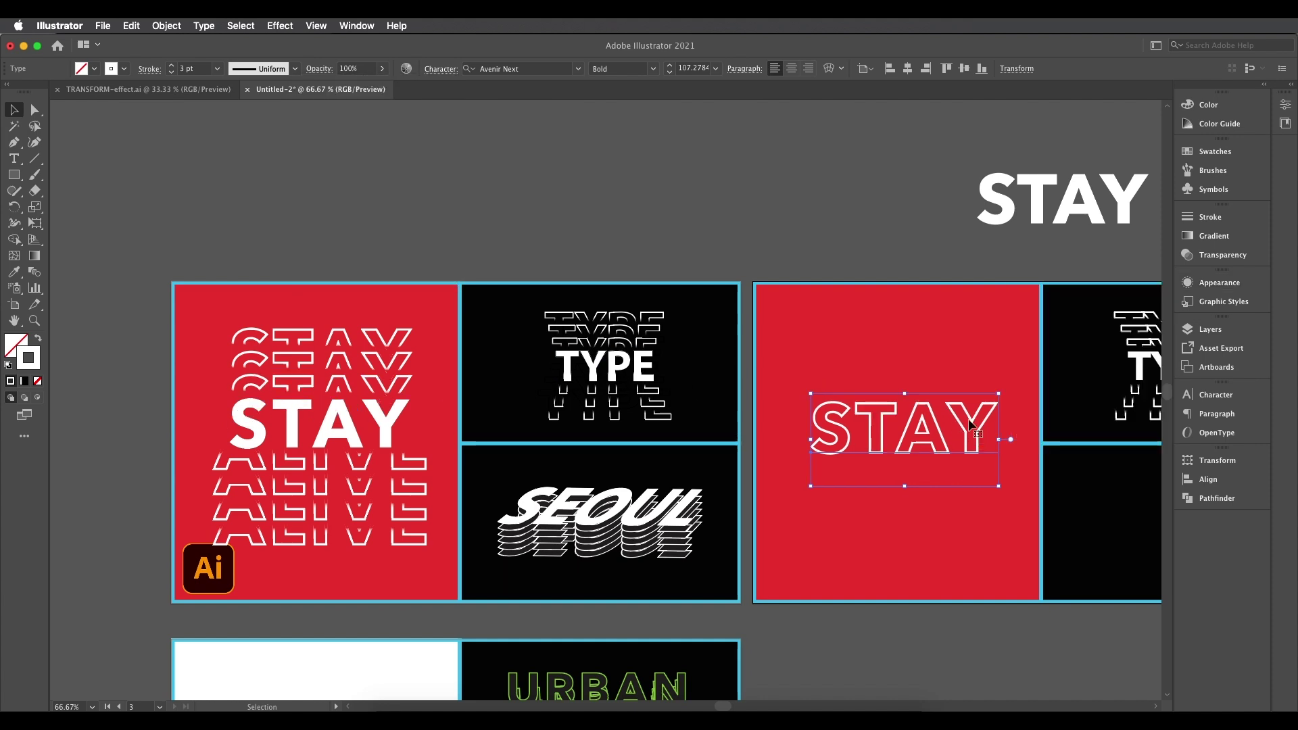
- Try a 4° character rotation on the outlined STAY text, reset it to 0° and keep the tracking at 75
{"action": "left_click", "coordinate": [451, 71]}
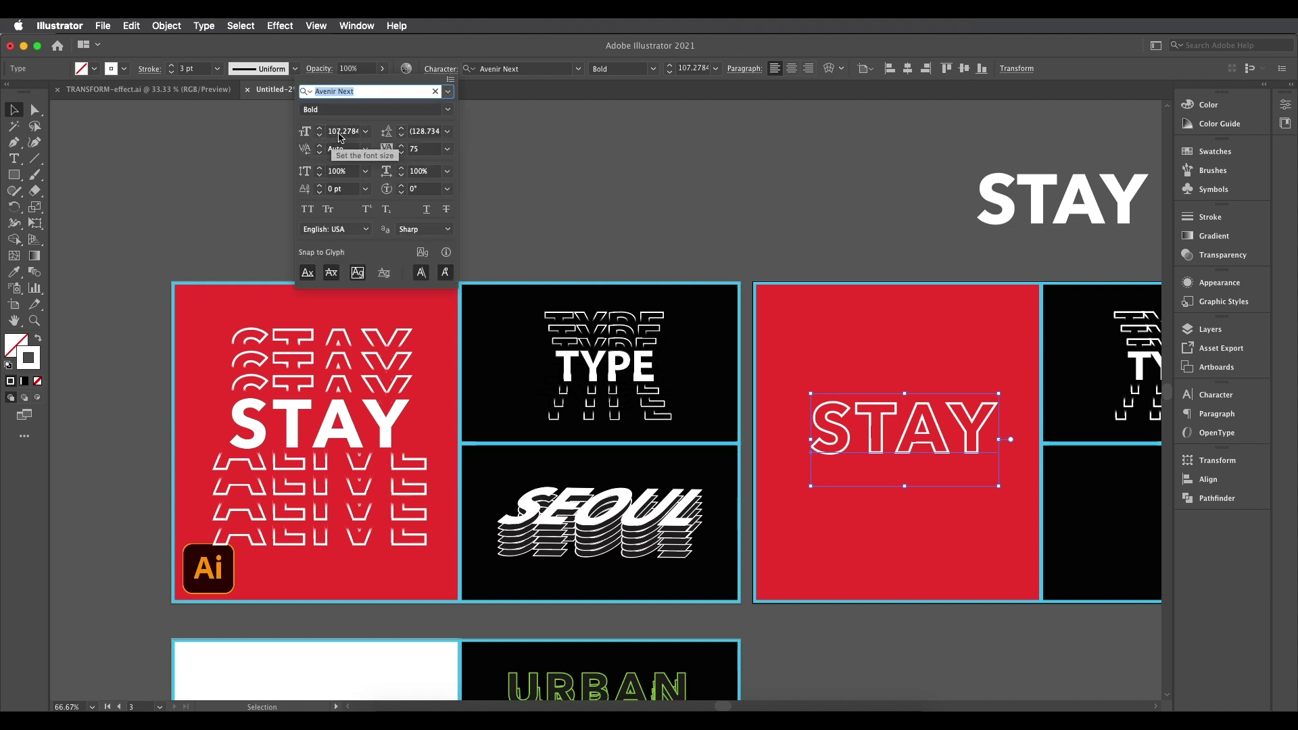
{"action": "left_click", "coordinate": [415, 150]}
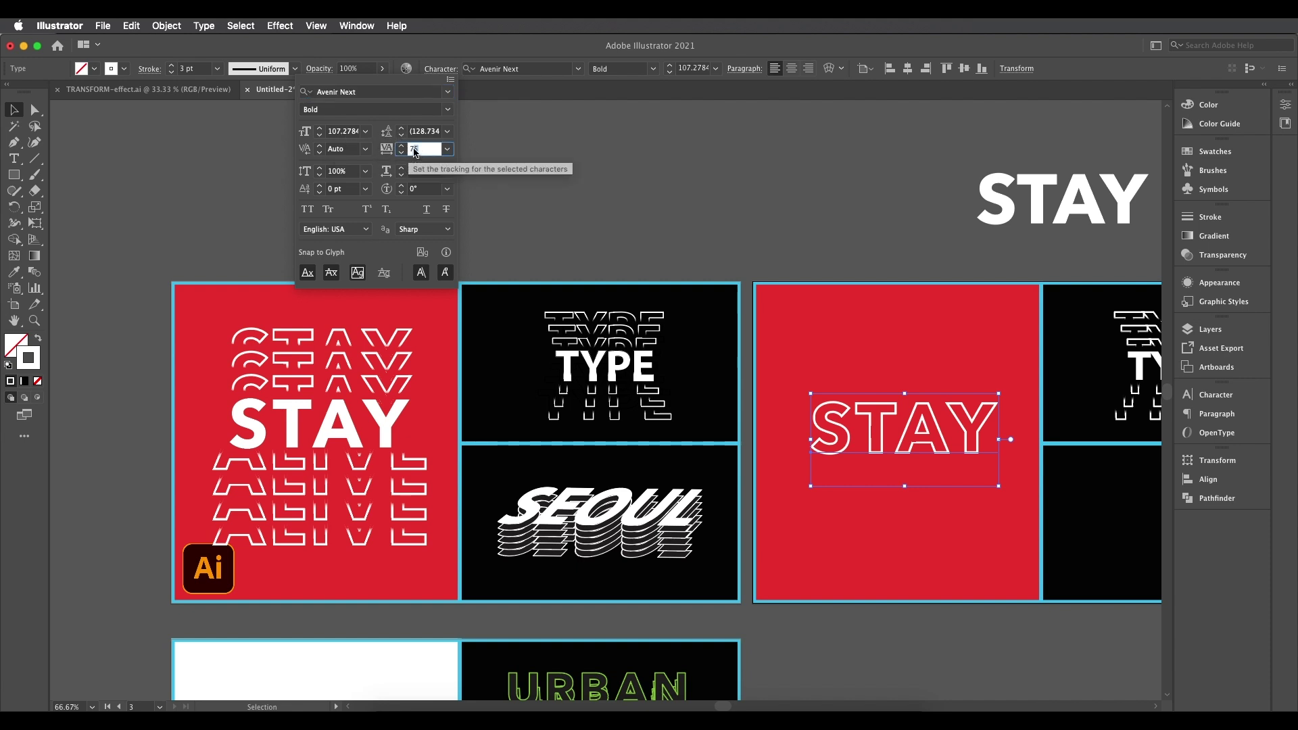
{"action": "left_click", "coordinate": [418, 189]}
{"action": "scroll", "coordinate": [421, 189], "scroll_direction": "down", "scroll_amount": 5}
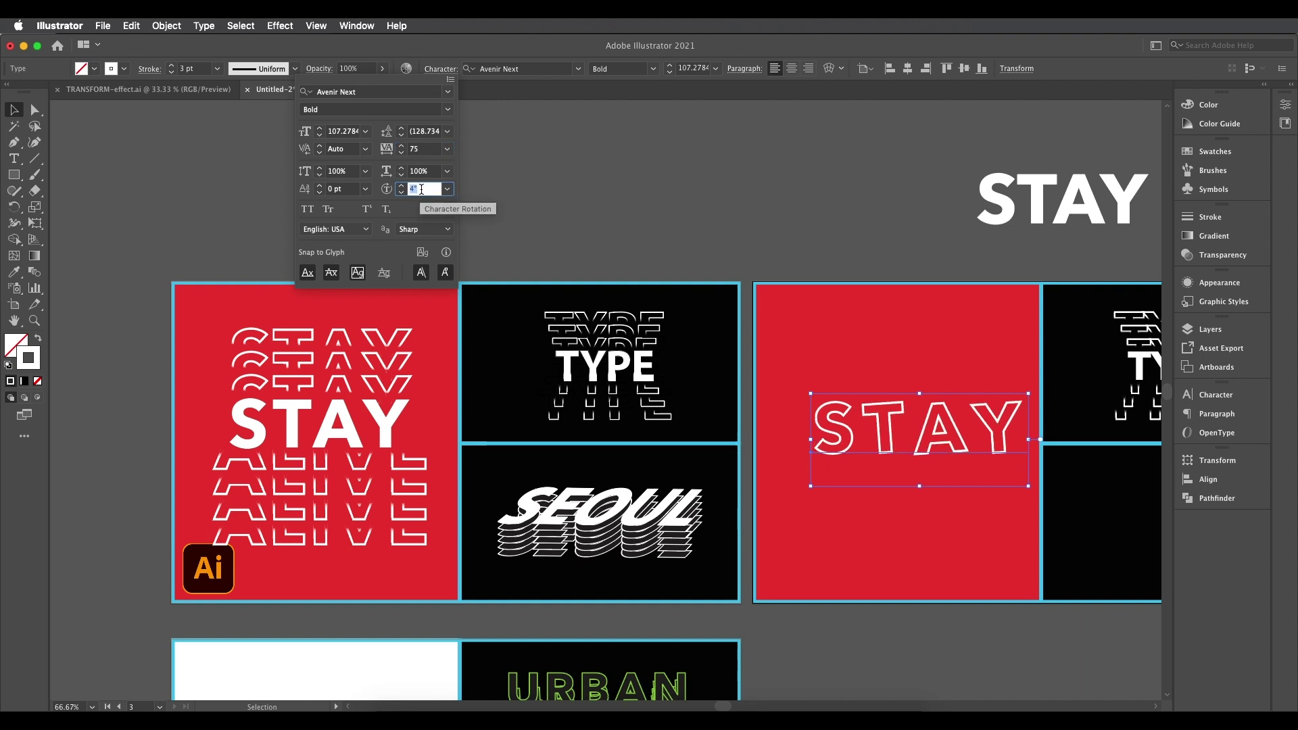
{"action": "scroll", "coordinate": [421, 189], "scroll_direction": "up", "scroll_amount": 5}
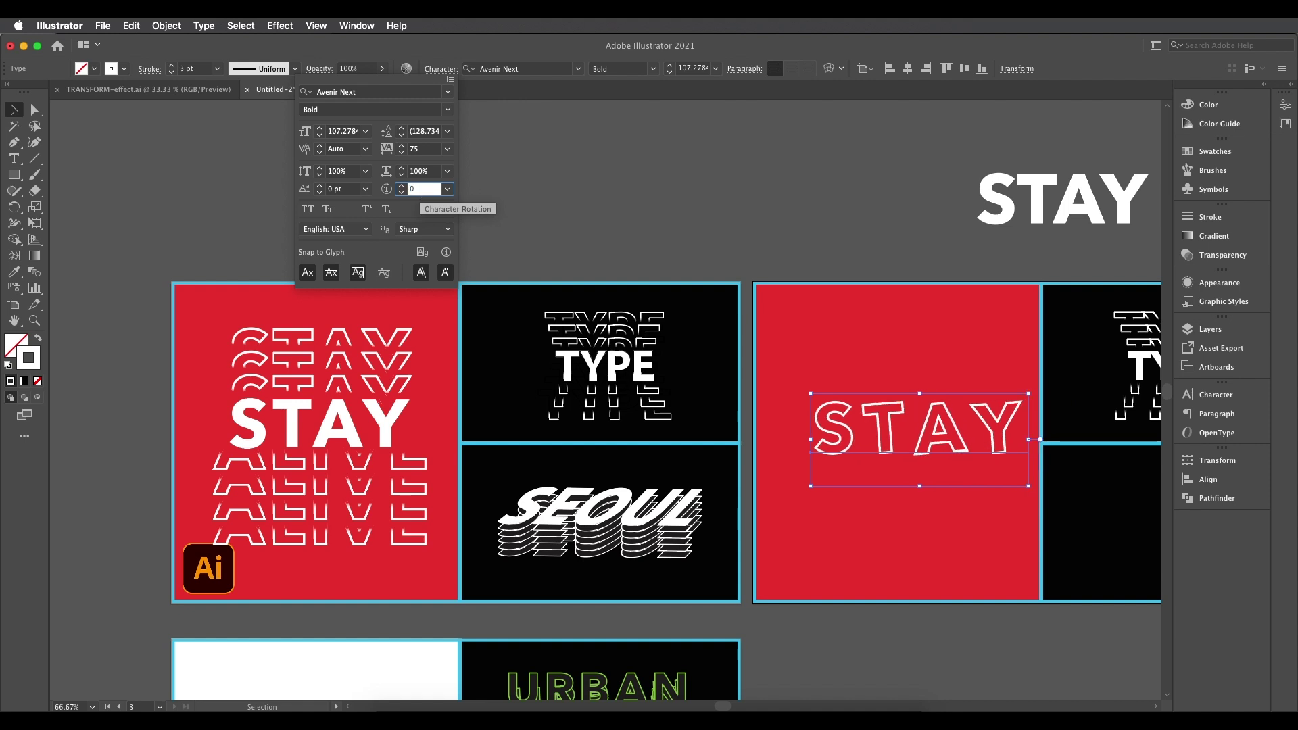
{"action": "left_click", "coordinate": [421, 150]}
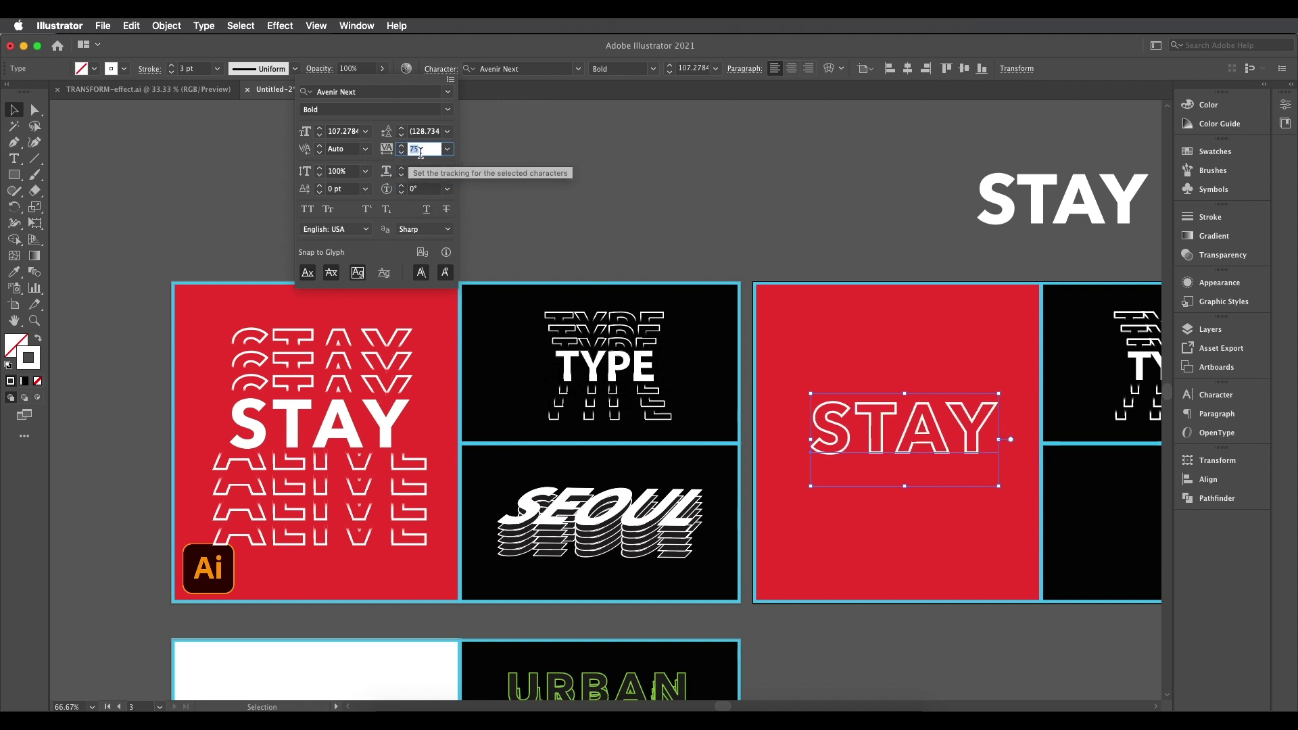
{"action": "left_click", "coordinate": [421, 149]}
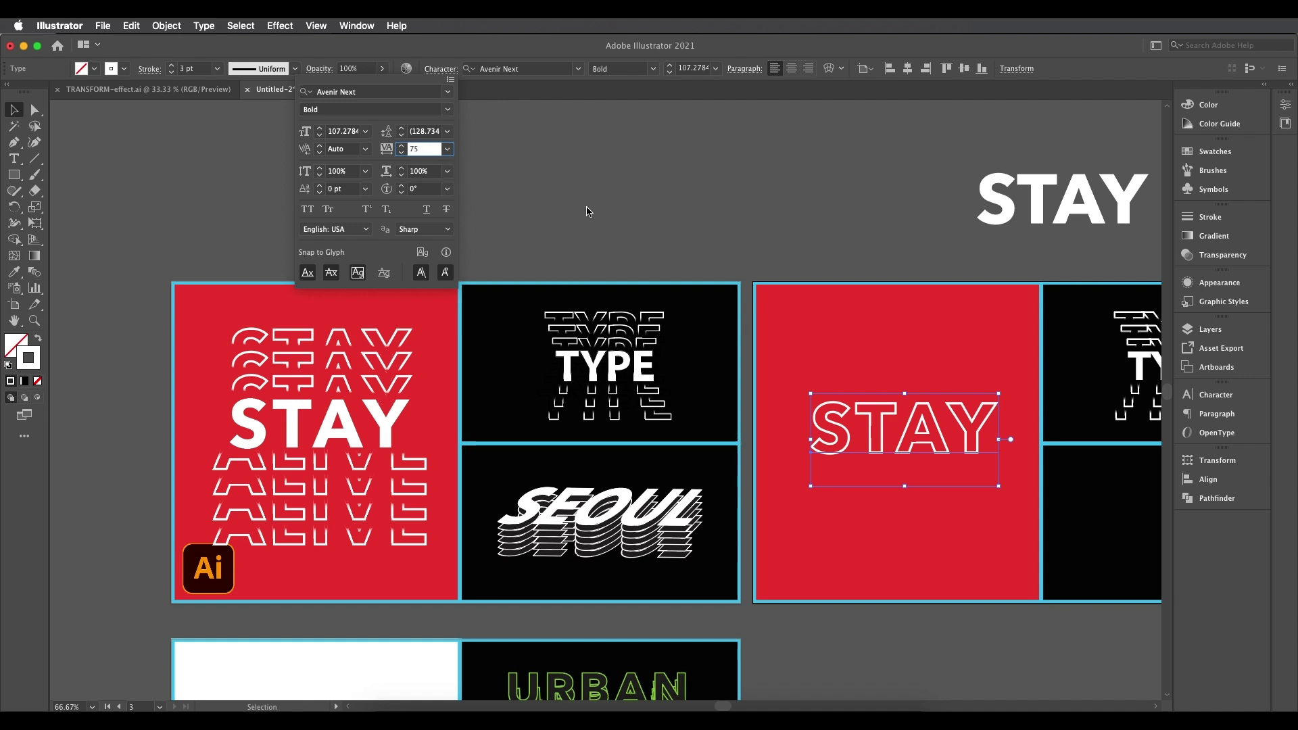
{"action": "left_click", "coordinate": [554, 192]}
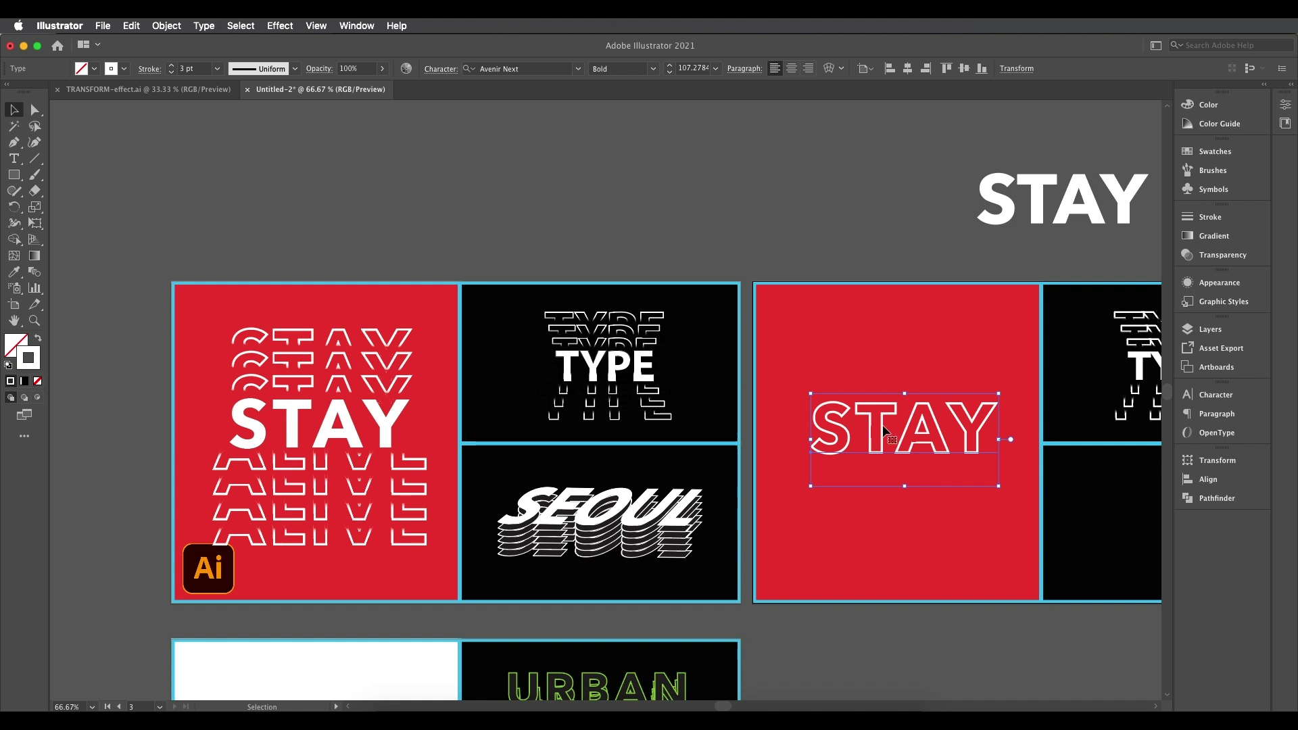
- Start a Transform effect on the outlined STAY text and set it to 3 copies
{"action": "left_click_drag", "start_coordinate": [284, 408], "coordinate": [386, 380]}
{"action": "left_click", "coordinate": [279, 26]}
{"action": "mouse_move", "coordinate": [342, 150]}
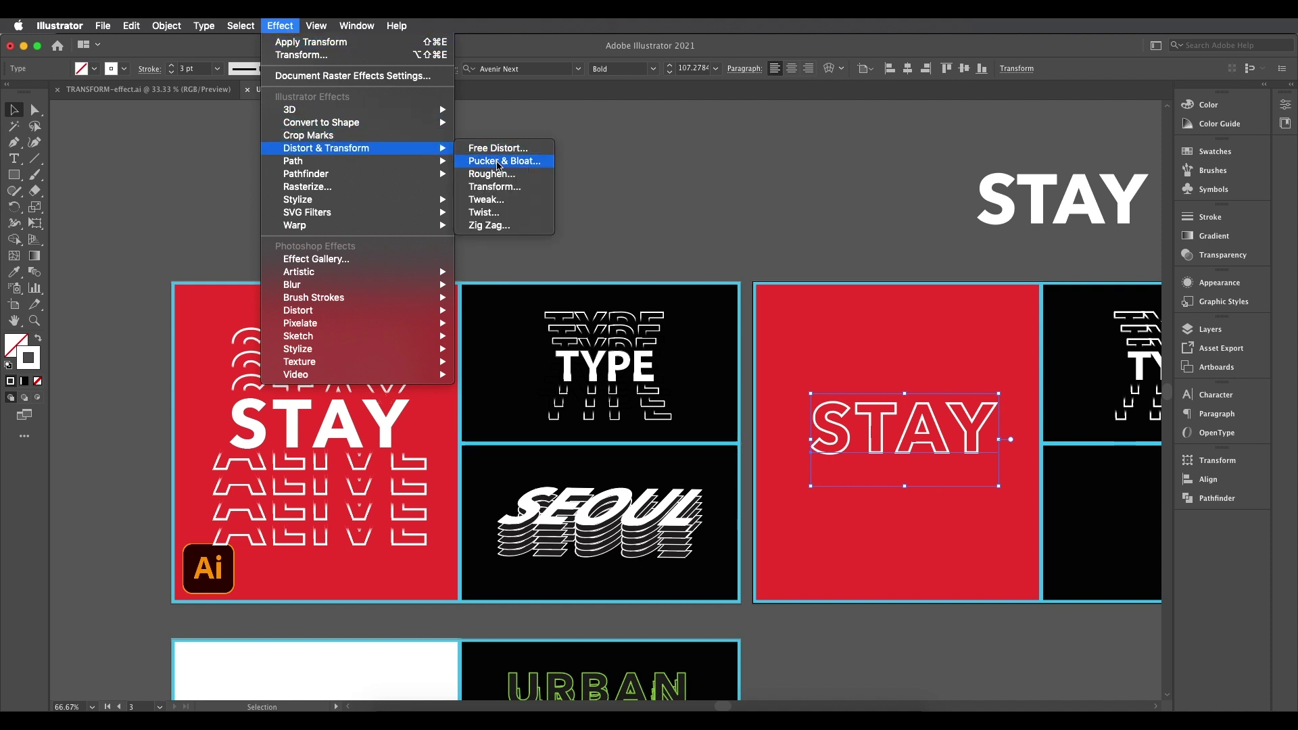
{"action": "left_click", "coordinate": [501, 187]}
{"action": "left_click_drag", "start_coordinate": [1028, 100], "coordinate": [545, 127]}
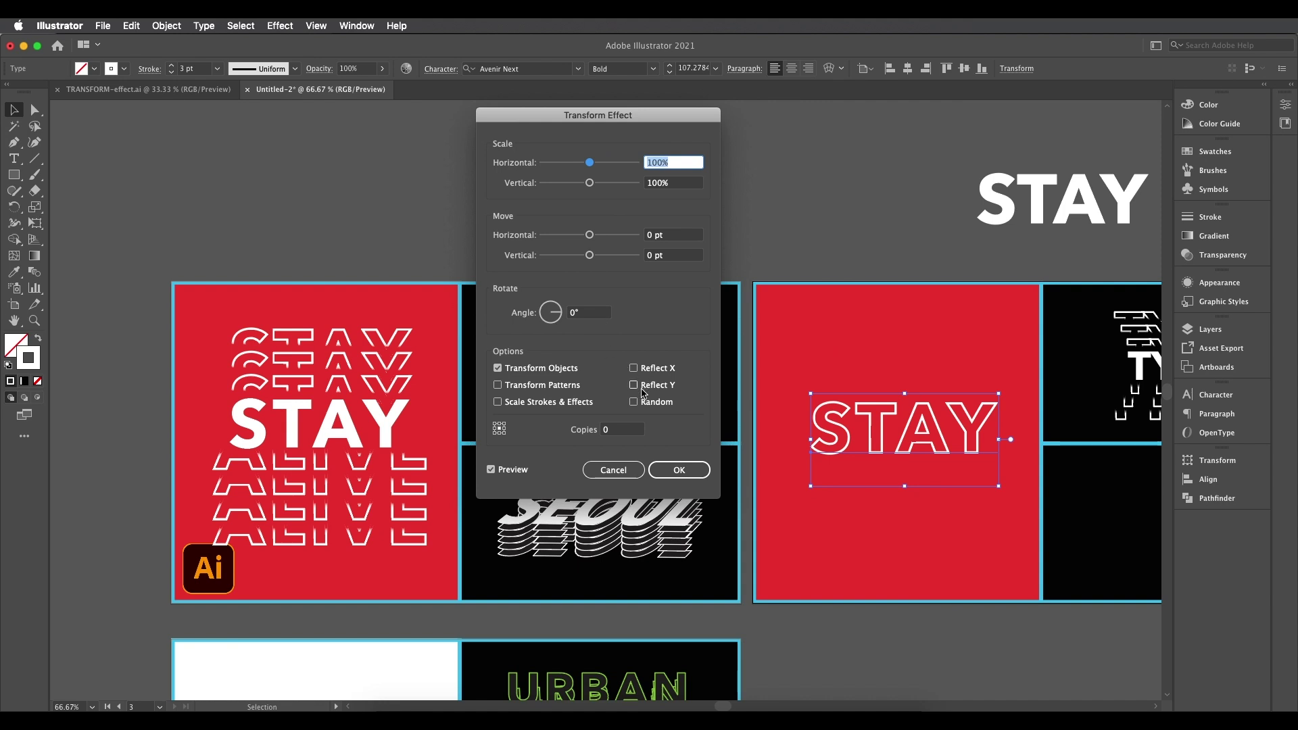
{"action": "left_click", "coordinate": [615, 429]}
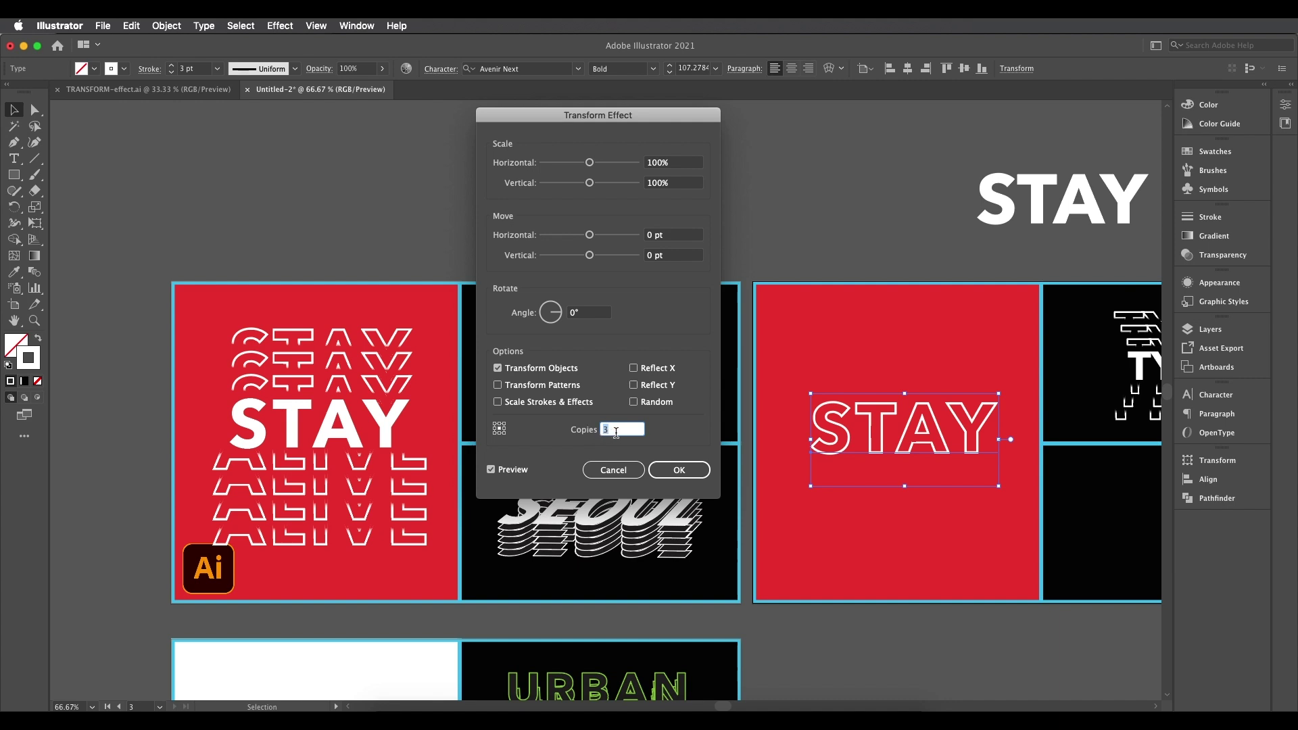
- Try vertical move values from 2 pt to -21 pt for the STAY copies and reset the vertical move to 0
{"action": "left_click", "coordinate": [685, 257]}
{"action": "key", "text": "Up"}
{"action": "key", "text": "Up"}
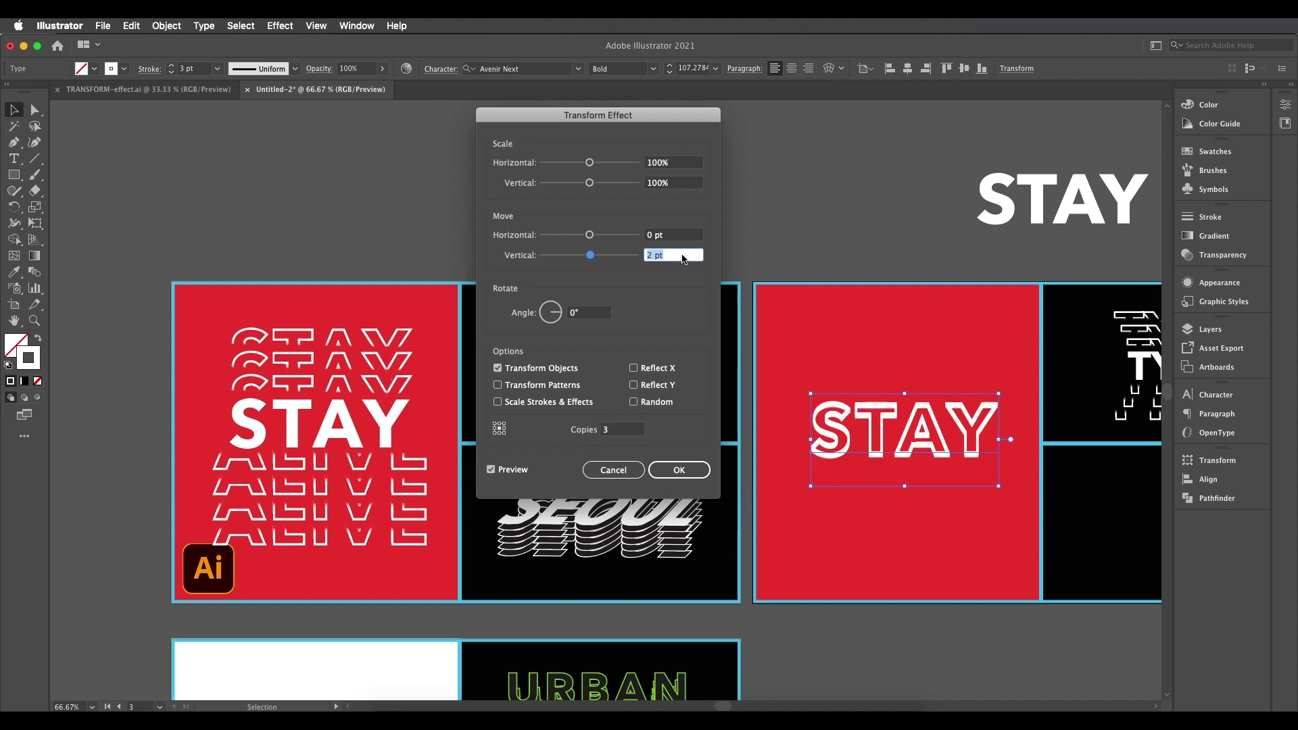
{"action": "key", "text": "Down"}
{"action": "key", "text": "Down"}
{"action": "key", "text": "Down"}
{"action": "key", "text": "Down"}
{"action": "key", "text": "Down"}
{"action": "key", "text": "Down"}
{"action": "key", "text": "Down"}
{"action": "key", "text": "Down"}
{"action": "key", "text": "Down"}
{"action": "key", "text": "Down"}
{"action": "key", "text": "Down"}
{"action": "key", "text": "Down"}
{"action": "key", "text": "Down"}
{"action": "key", "text": "Down"}
{"action": "key", "text": "Down"}
{"action": "key", "text": "Down"}
{"action": "key", "text": "Down"}
{"action": "key", "text": "Down"}
{"action": "key", "text": "Down"}
{"action": "key", "text": "Down"}
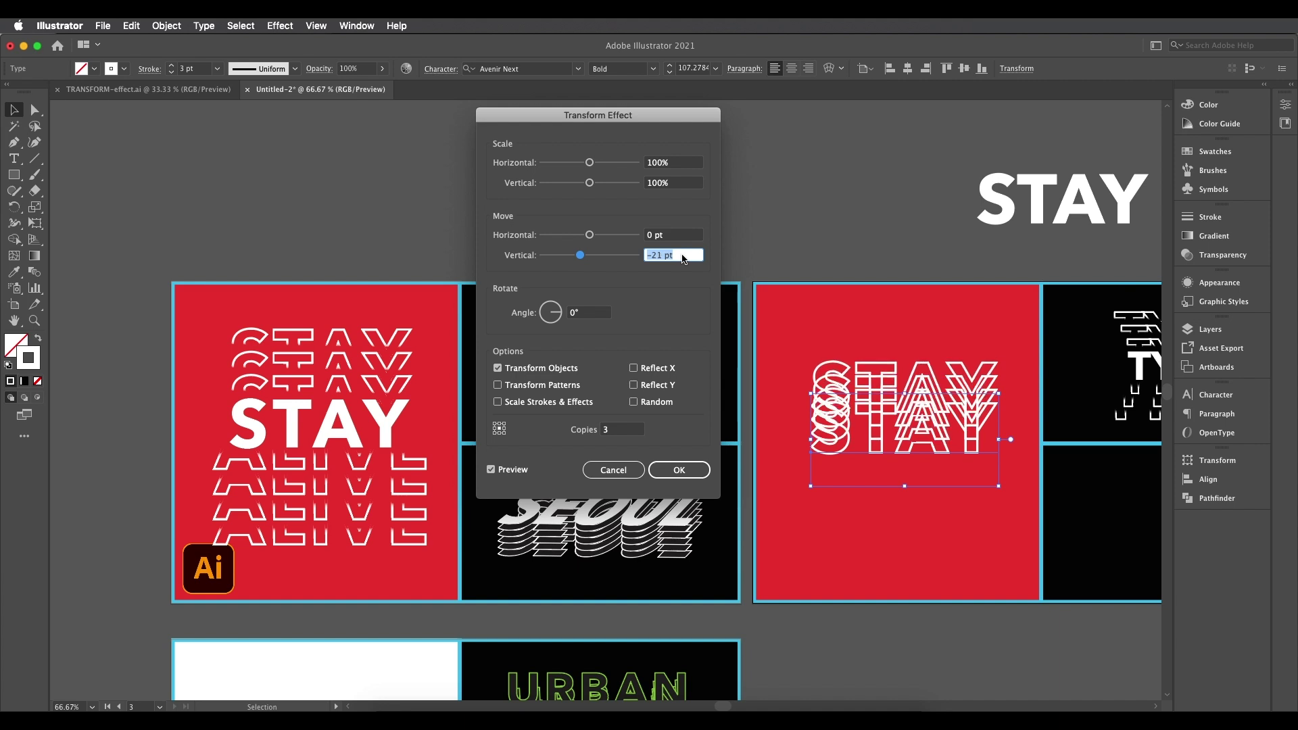
{"action": "left_click_drag", "start_coordinate": [646, 121], "coordinate": [572, 112]}
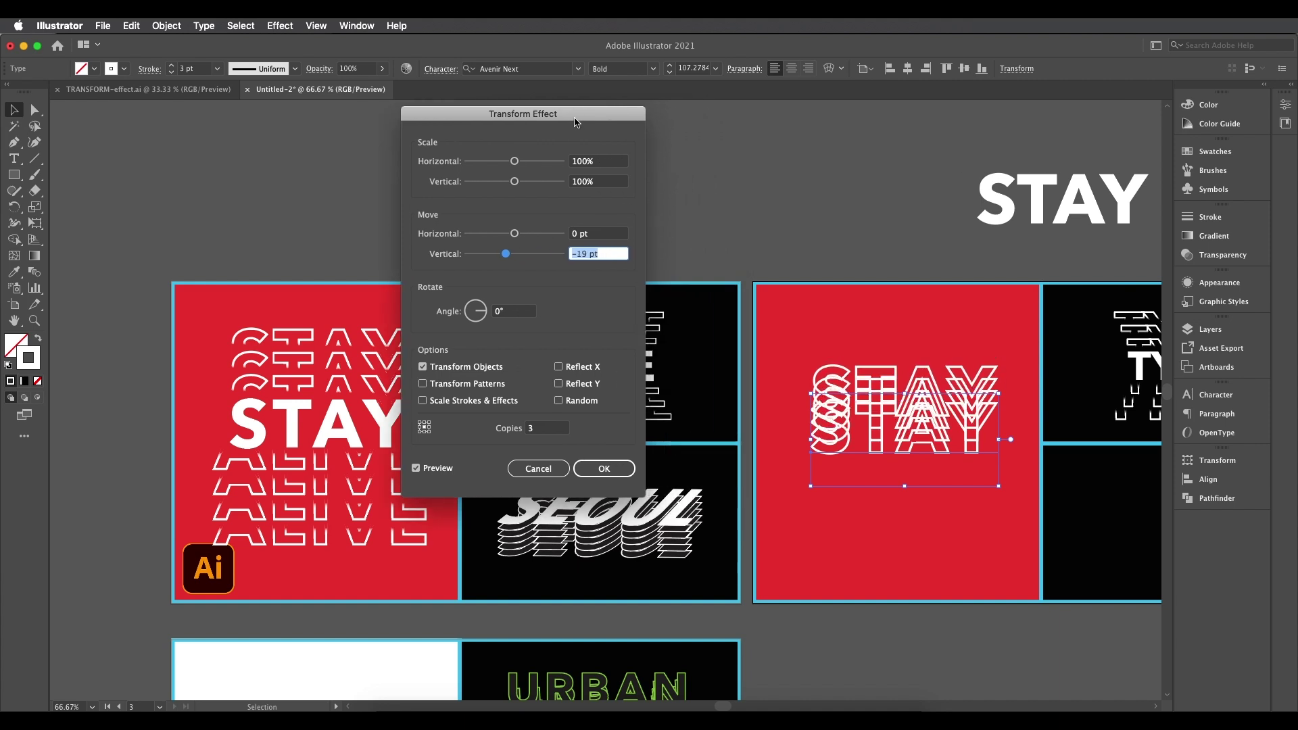
{"action": "type", "text": "0"}
- Try horizontal moves of 40 pt and -33 pt for the STAY copies and reset the horizontal move to 0
{"action": "left_click", "coordinate": [591, 235]}
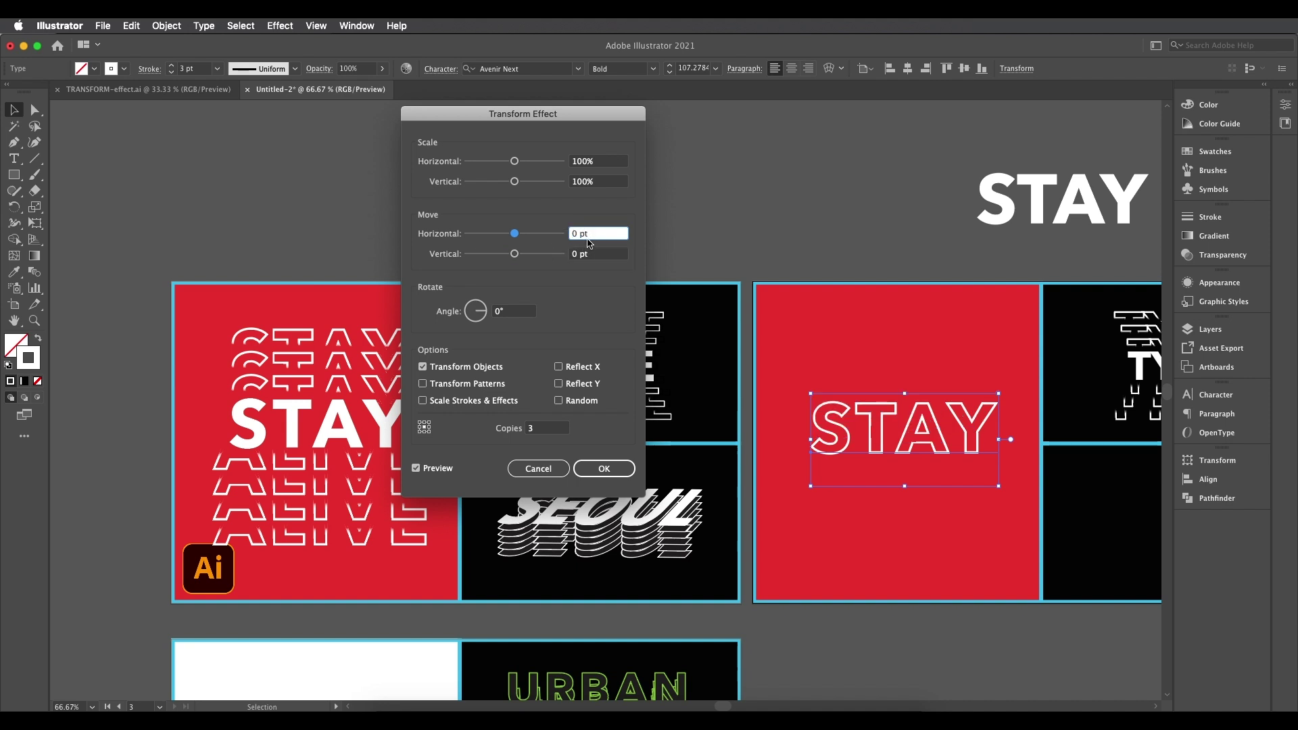
{"action": "key", "text": "Up"}
{"action": "key", "text": "Up"}
{"action": "key", "text": "Up"}
{"action": "key", "text": "Up"}
{"action": "key", "text": "Up"}
{"action": "key", "text": "Up"}
{"action": "key", "text": "Up"}
{"action": "key", "text": "Up"}
{"action": "key", "text": "Up"}
{"action": "key", "text": "Up"}
{"action": "key", "text": "Up"}
{"action": "key", "text": "Up"}
{"action": "key", "text": "Up"}
{"action": "key", "text": "Up"}
{"action": "key", "text": "Up"}
{"action": "key", "text": "Up"}
{"action": "key", "text": "Up"}
{"action": "key", "text": "Up"}
{"action": "key", "text": "Up"}
{"action": "key", "text": "Up"}
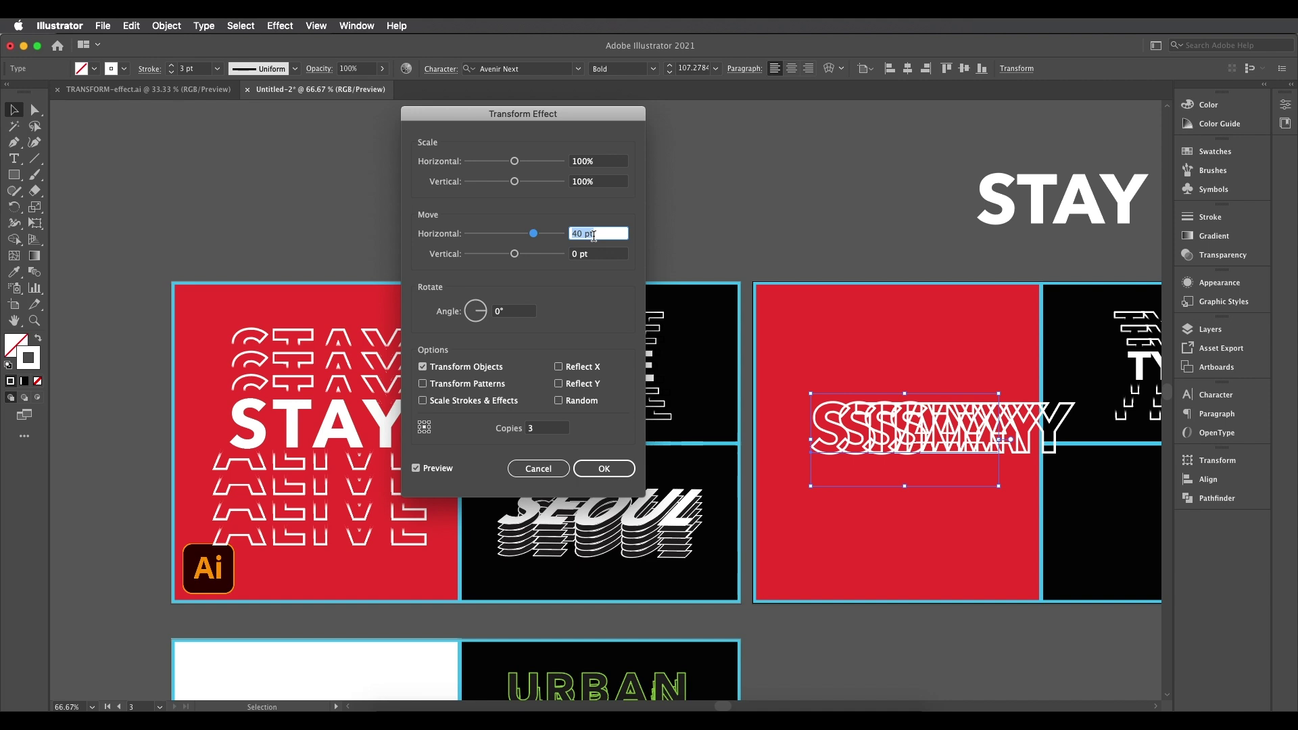
{"action": "key", "text": "Down"}
{"action": "key", "text": "Down"}
{"action": "key", "text": "Down"}
{"action": "key", "text": "Down"}
{"action": "key", "text": "Down"}
{"action": "key", "text": "Down"}
{"action": "key", "text": "Down"}
{"action": "key", "text": "Down"}
{"action": "key", "text": "Down"}
{"action": "key", "text": "Down"}
{"action": "key", "text": "Down"}
{"action": "key", "text": "Down"}
{"action": "key", "text": "Down"}
{"action": "key", "text": "Down"}
{"action": "key", "text": "Down"}
{"action": "key", "text": "Down"}
{"action": "key", "text": "Down"}
{"action": "key", "text": "Down"}
{"action": "key", "text": "Down"}
{"action": "key", "text": "Down"}
{"action": "key", "text": "Down"}
{"action": "key", "text": "Down"}
{"action": "key", "text": "Down"}
{"action": "key", "text": "Down"}
{"action": "key", "text": "Down"}
{"action": "key", "text": "Down"}
{"action": "key", "text": "Down"}
{"action": "key", "text": "Down"}
{"action": "key", "text": "Down"}
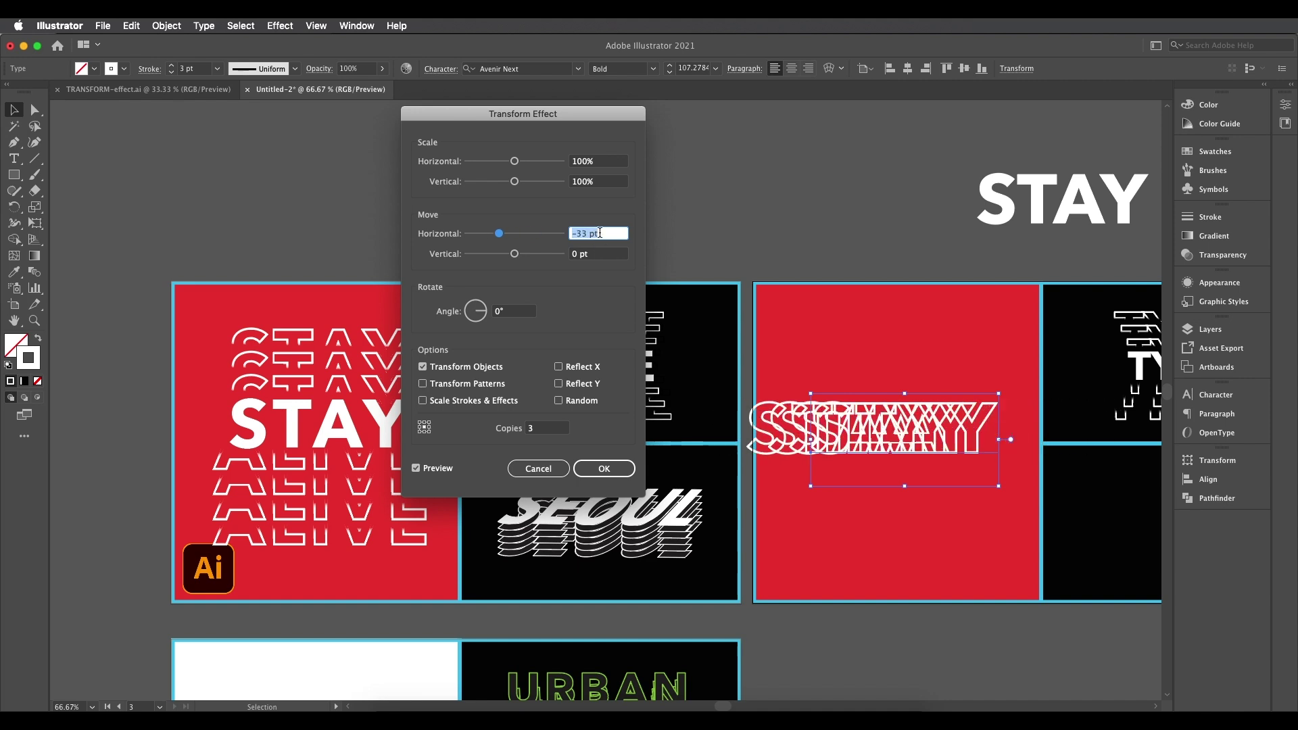
{"action": "type", "text": "0"}
- Set the vertical move of the Transform effect to -34 pt so the STAY copies stack upward
{"action": "left_click", "coordinate": [601, 254]}
{"action": "key", "text": "Down"}
{"action": "key", "text": "Down"}
{"action": "key", "text": "Down"}
{"action": "key", "text": "Down"}
{"action": "key", "text": "Down"}
{"action": "key", "text": "Down"}
{"action": "key", "text": "Down"}
{"action": "key", "text": "Down"}
{"action": "key", "text": "Down"}
{"action": "key", "text": "Down"}
{"action": "key", "text": "Down"}
{"action": "key", "text": "Down"}
{"action": "key", "text": "Down"}
{"action": "key", "text": "Down"}
{"action": "key", "text": "Down"}
{"action": "key", "text": "Down"}
{"action": "key", "text": "Down"}
{"action": "key", "text": "Down"}
{"action": "key", "text": "Down"}
{"action": "key", "text": "Down"}
{"action": "key", "text": "Down"}
{"action": "key", "text": "Down"}
{"action": "key", "text": "Down"}
{"action": "key", "text": "Down"}
{"action": "key", "text": "Down"}
{"action": "key", "text": "Down"}
{"action": "key", "text": "Down"}
{"action": "key", "text": "Down"}
{"action": "key", "text": "Down"}
{"action": "key", "text": "Down"}
{"action": "key", "text": "Down"}
{"action": "key", "text": "Down"}
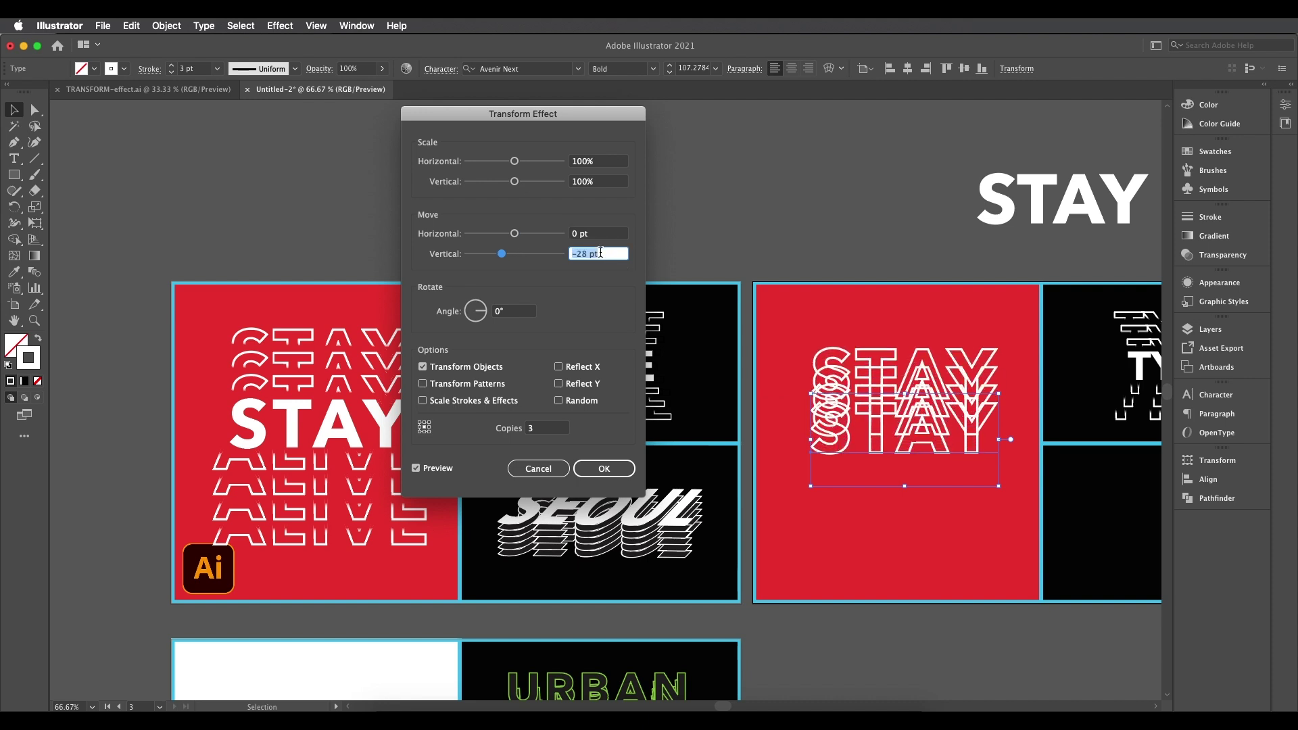
{"action": "key", "text": "Down"}
{"action": "key", "text": "Down"}
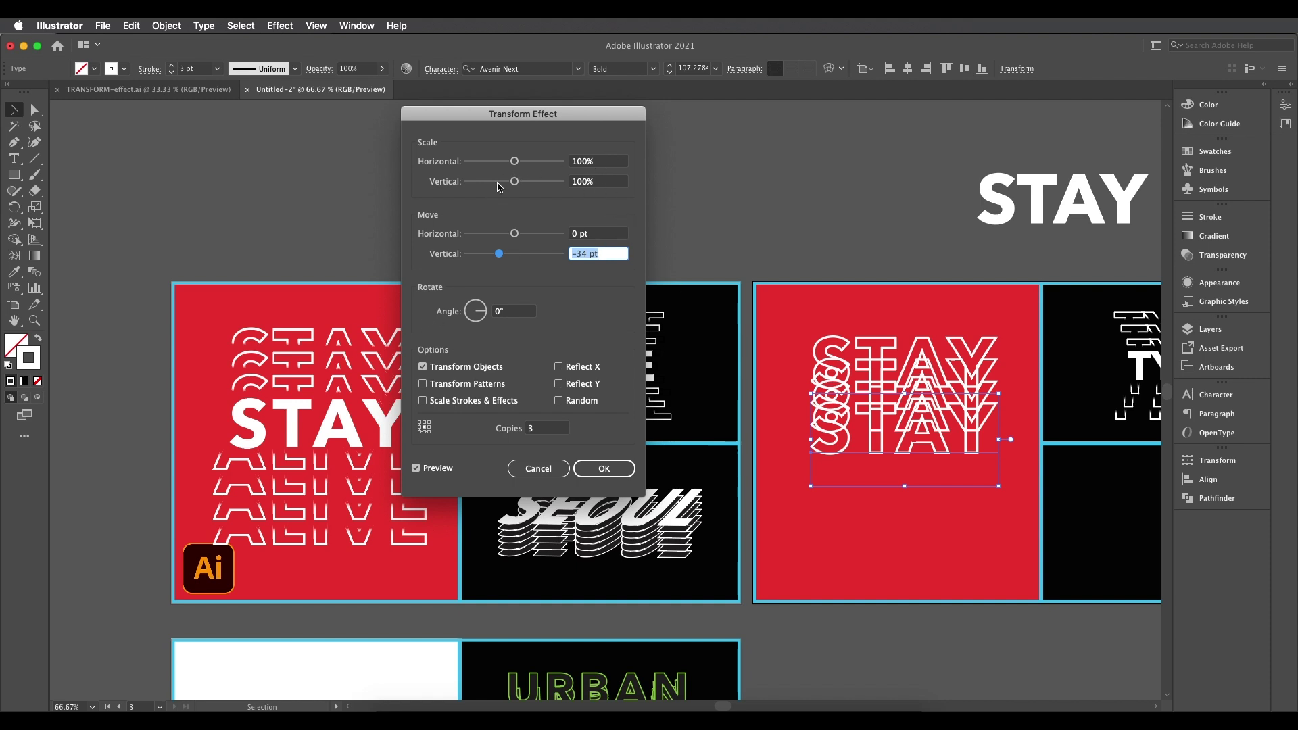
- Try horizontal scales of 118% and 75% and a vertical scale of 74%, and restore both scales to 100%
{"action": "left_click", "coordinate": [599, 161]}
{"action": "key", "text": "Up"}
{"action": "key", "text": "Up"}
{"action": "key", "text": "Up"}
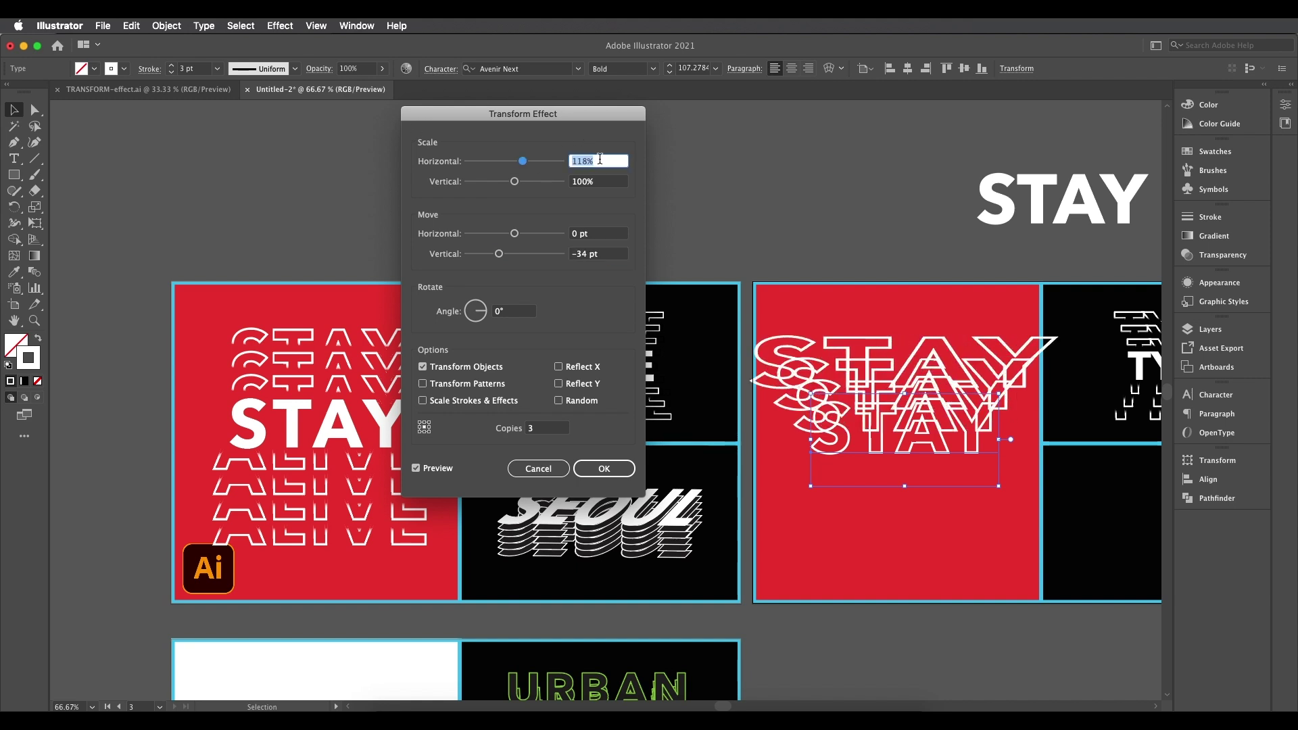
{"action": "type", "text": "75"}
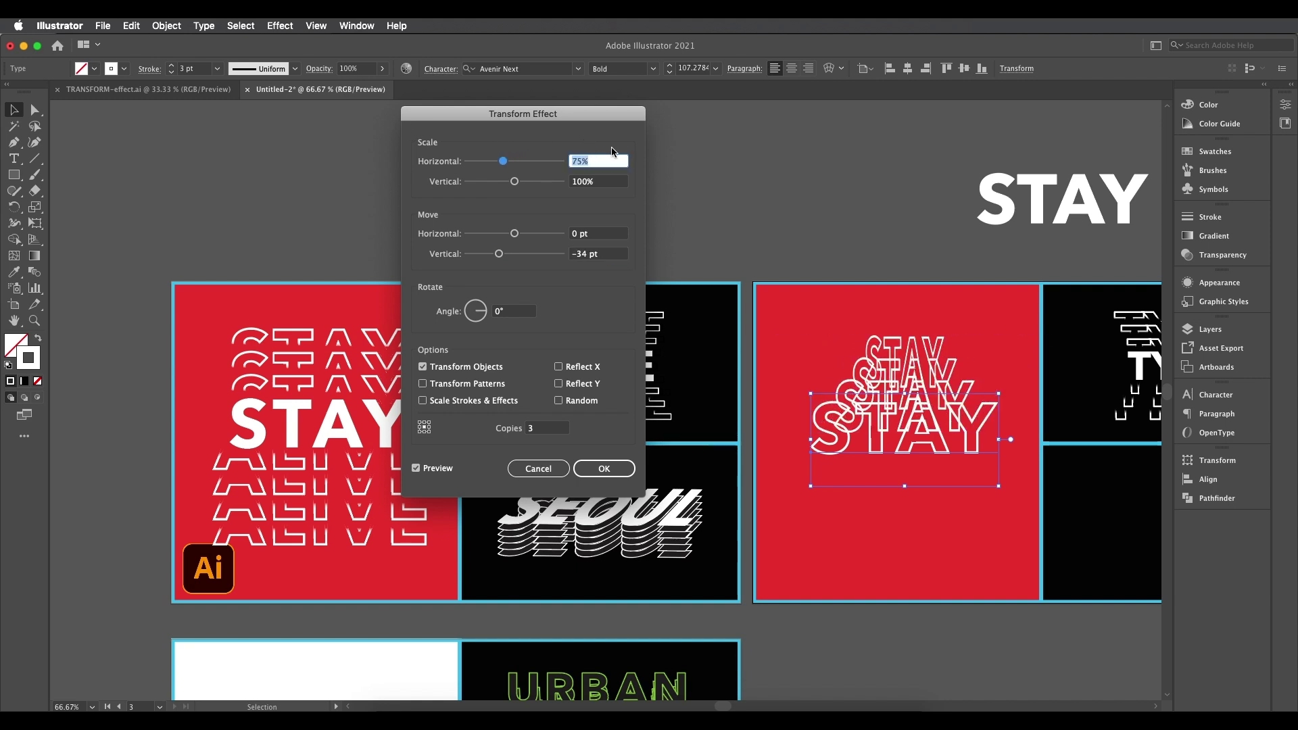
{"action": "type", "text": "100"}
{"action": "key", "text": "Tab"}
{"action": "type", "text": "92"}
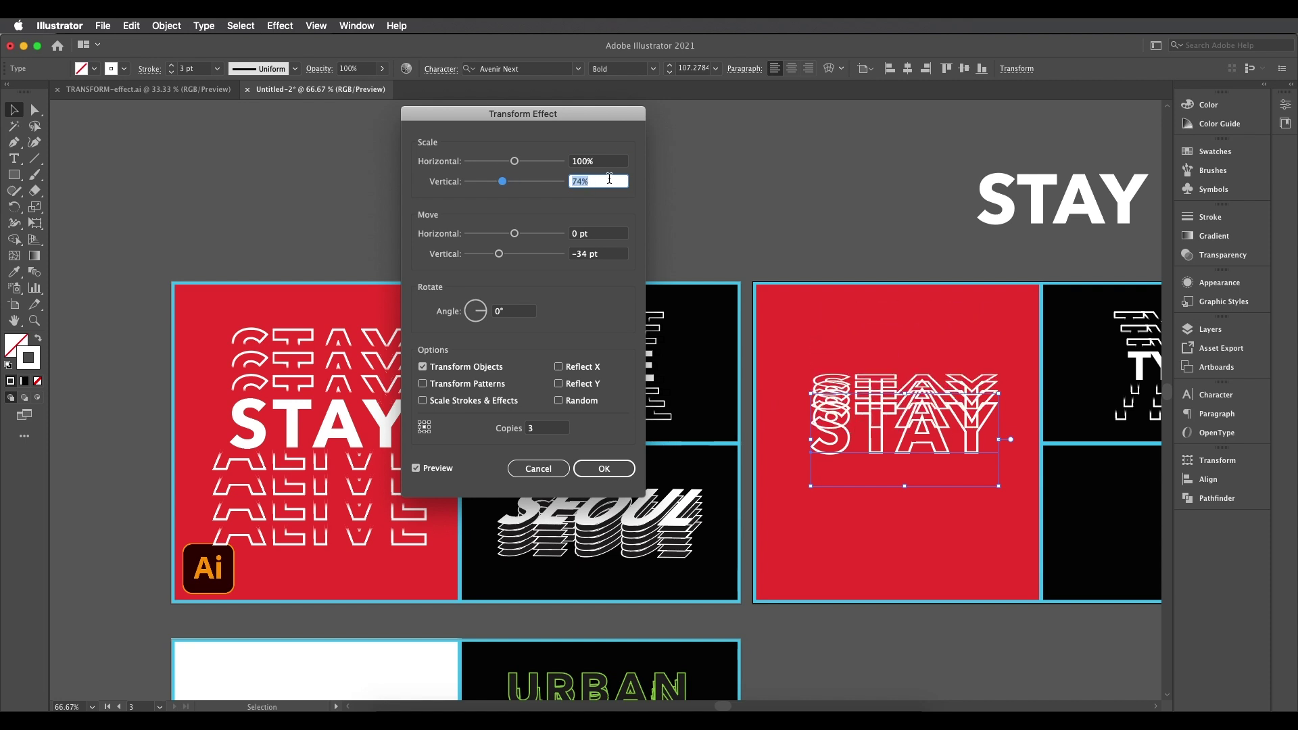
{"action": "type", "text": "105100"}
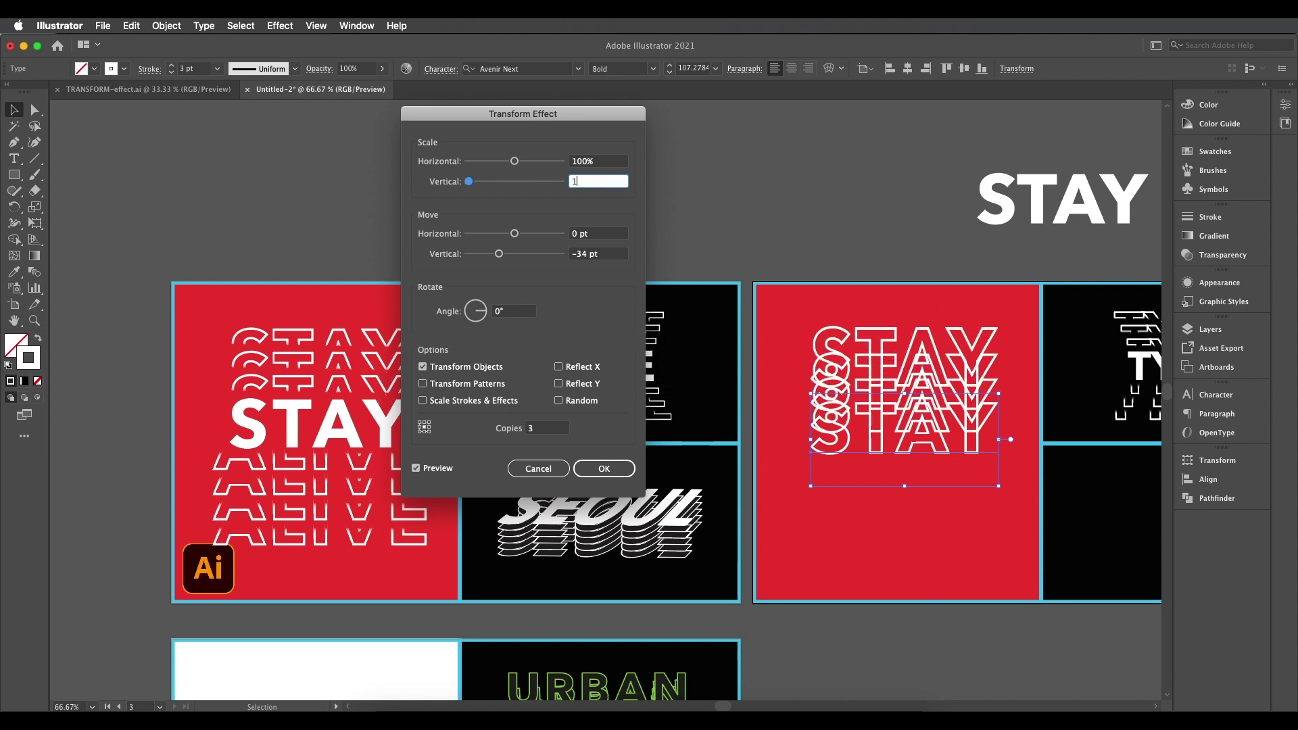
{"action": "left_click", "coordinate": [627, 166]}
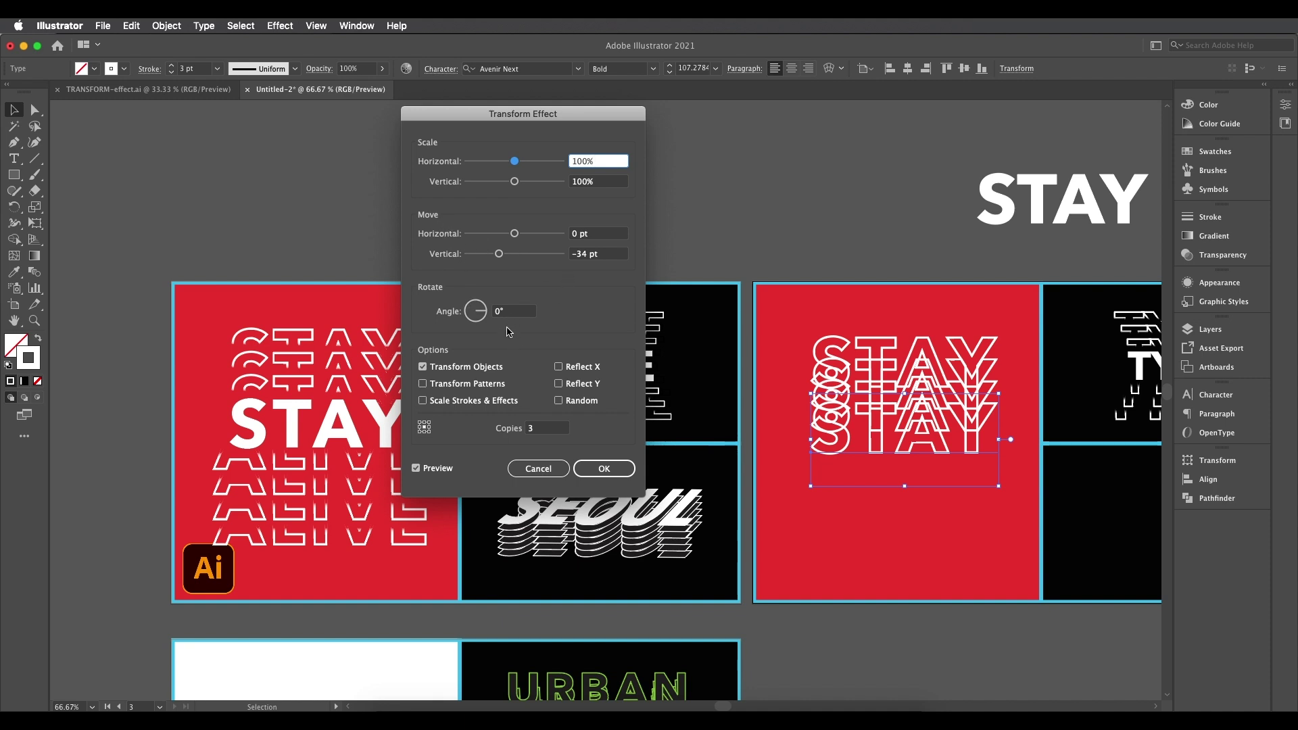
- Keep 3 copies and apply the Transform effect to the outlined STAY text
{"action": "double_click", "coordinate": [541, 429]}
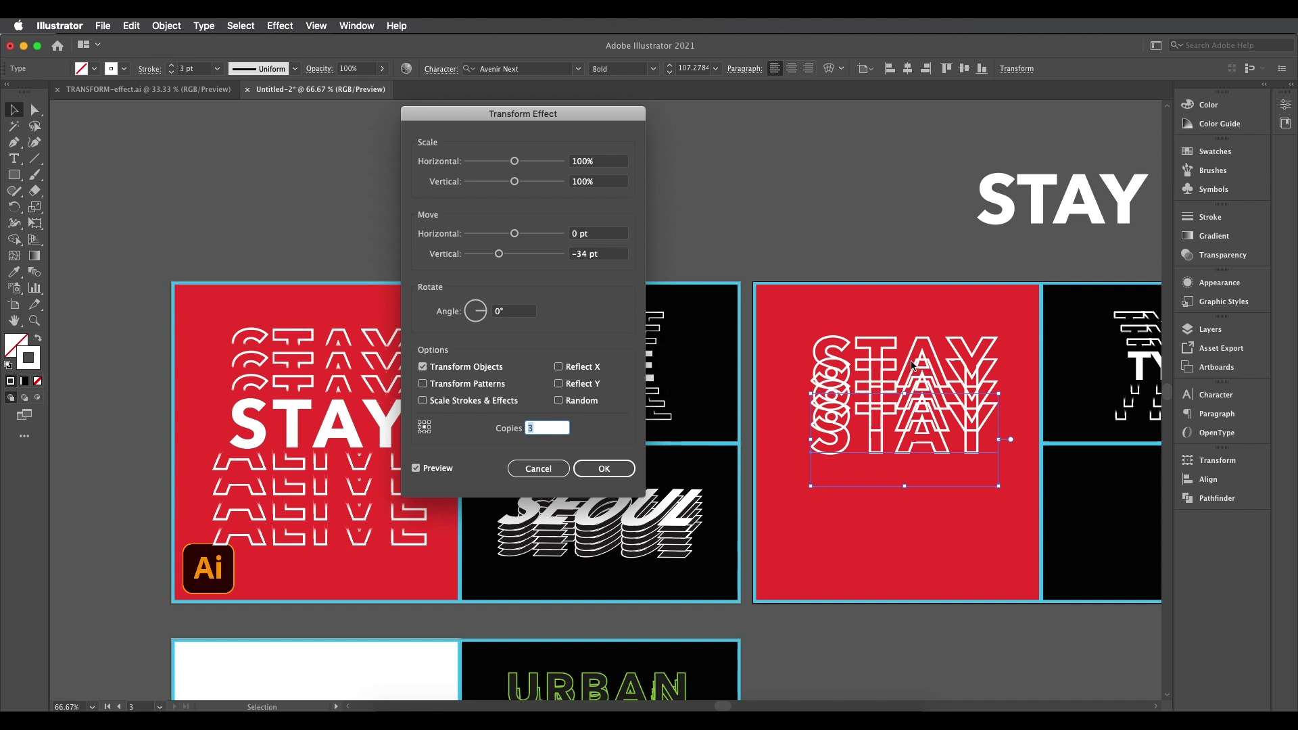
{"action": "left_click", "coordinate": [635, 470]}
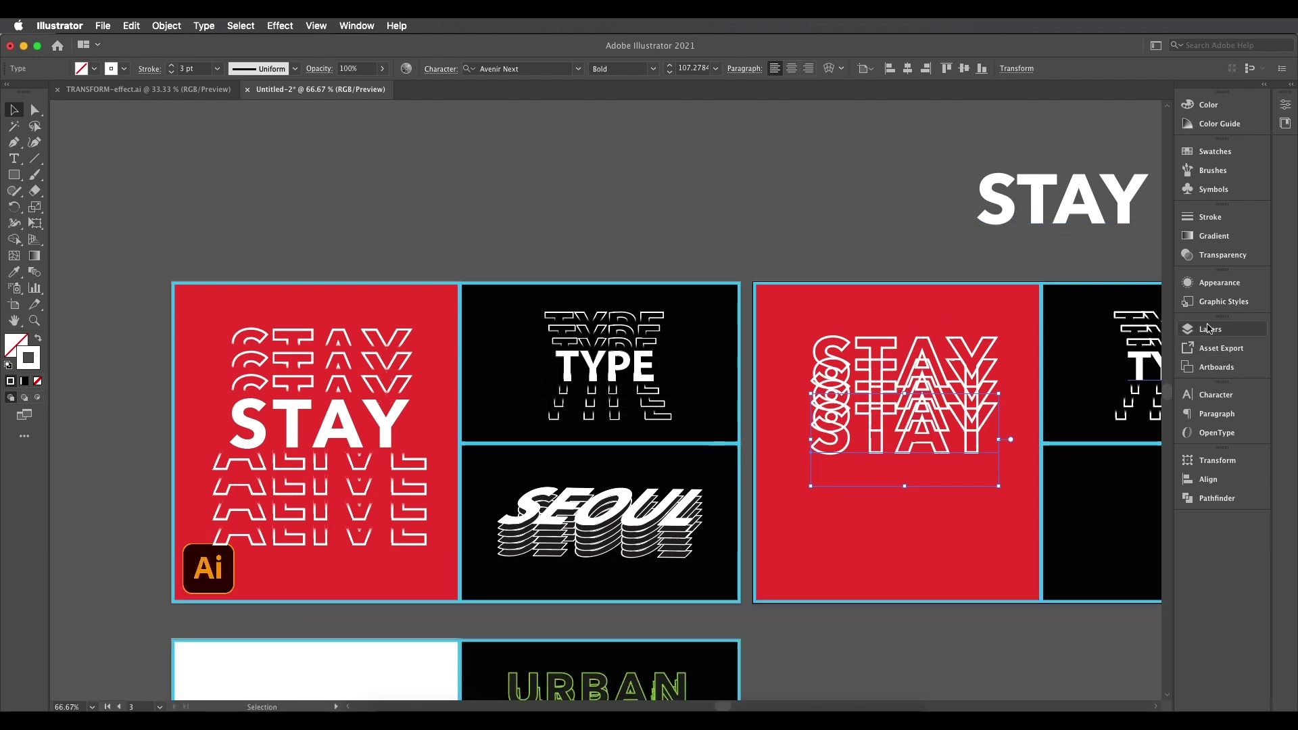
- Review the stacked STAY text's appearance attributes and the swatches available for its stroke, and deselect the text
{"action": "left_click", "coordinate": [1217, 285]}
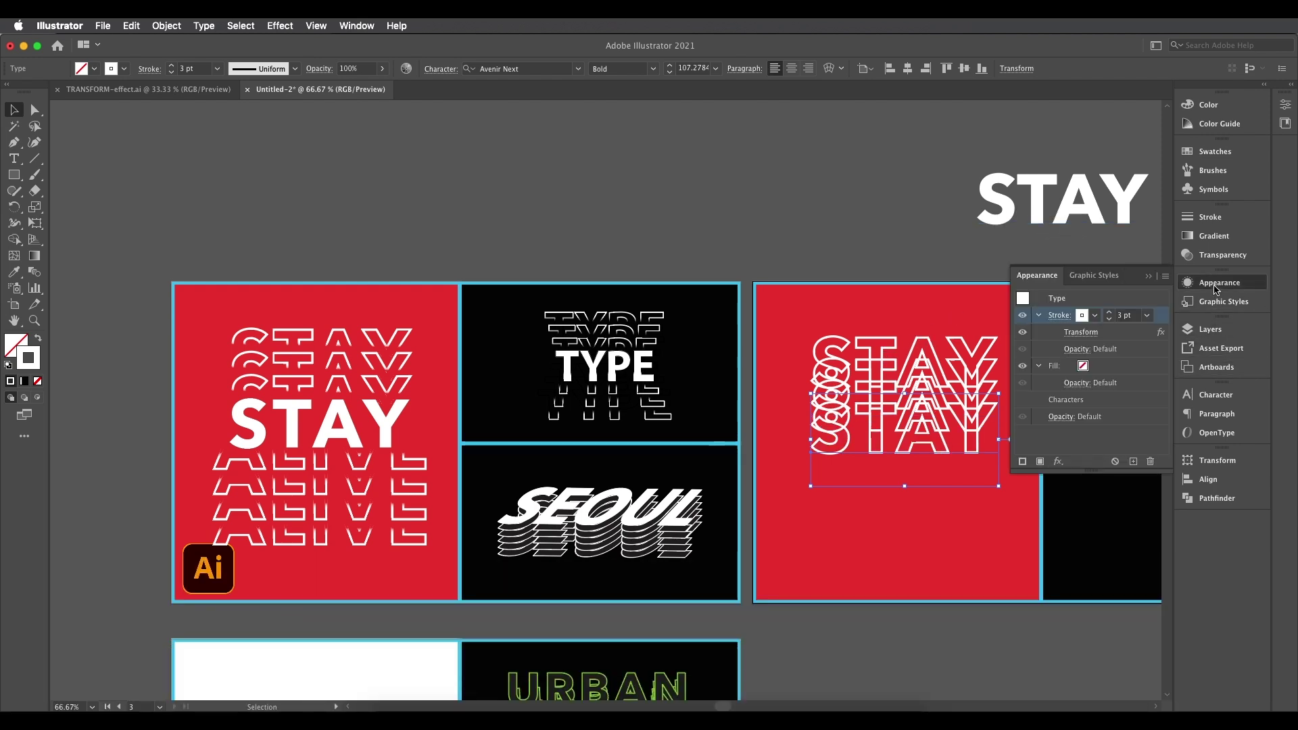
{"action": "left_click", "coordinate": [1095, 315]}
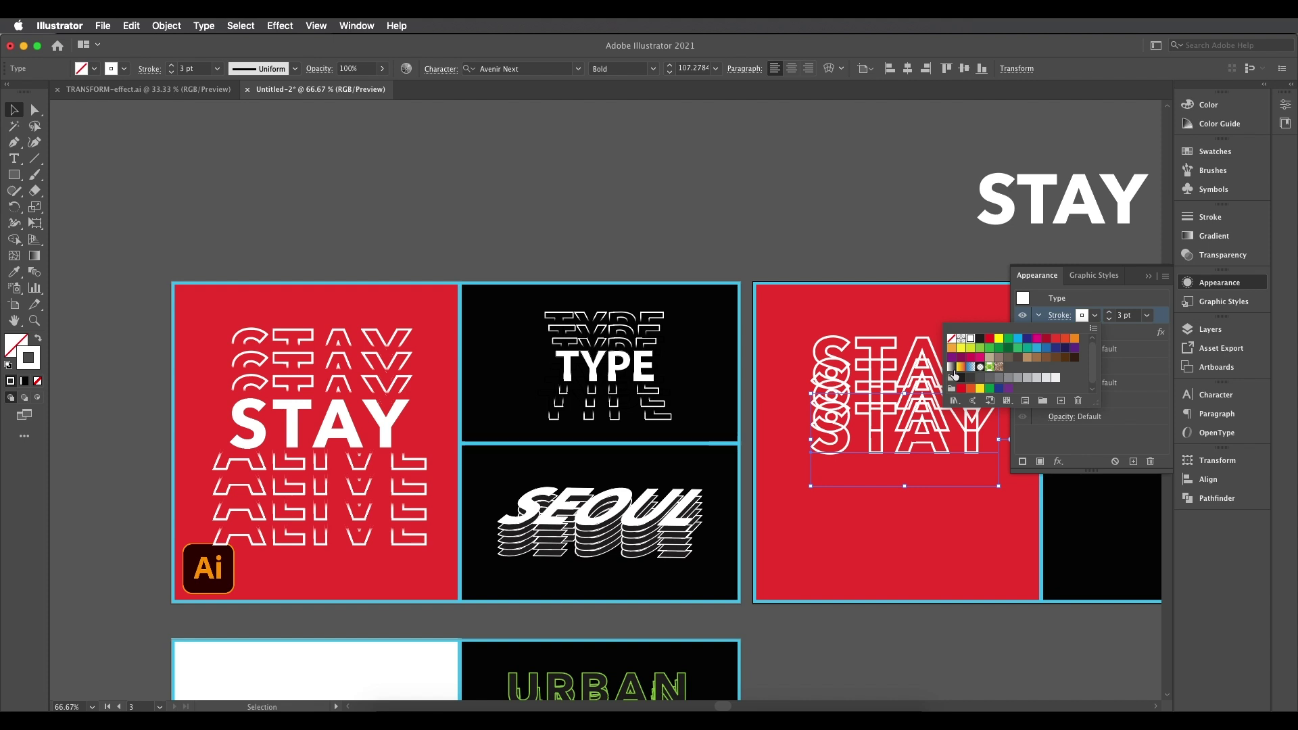
{"action": "left_click", "coordinate": [1095, 316]}
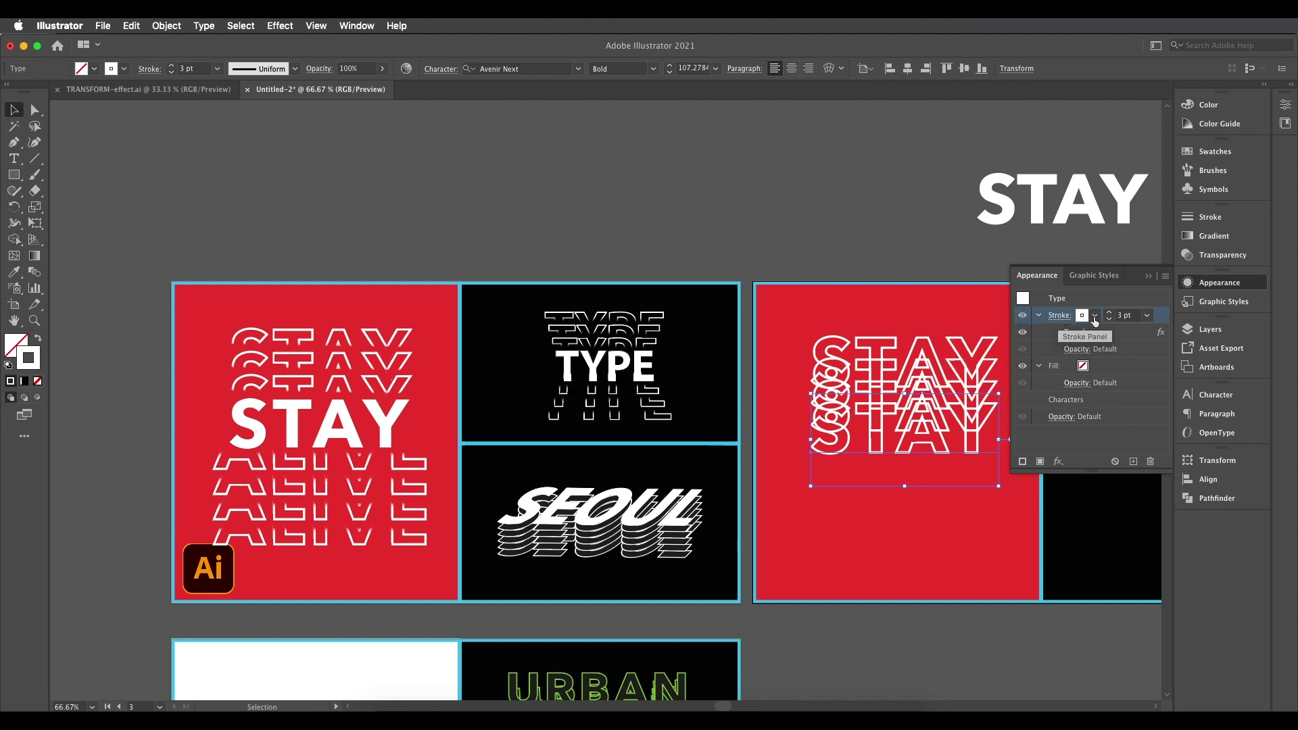
{"action": "left_click", "coordinate": [1095, 317]}
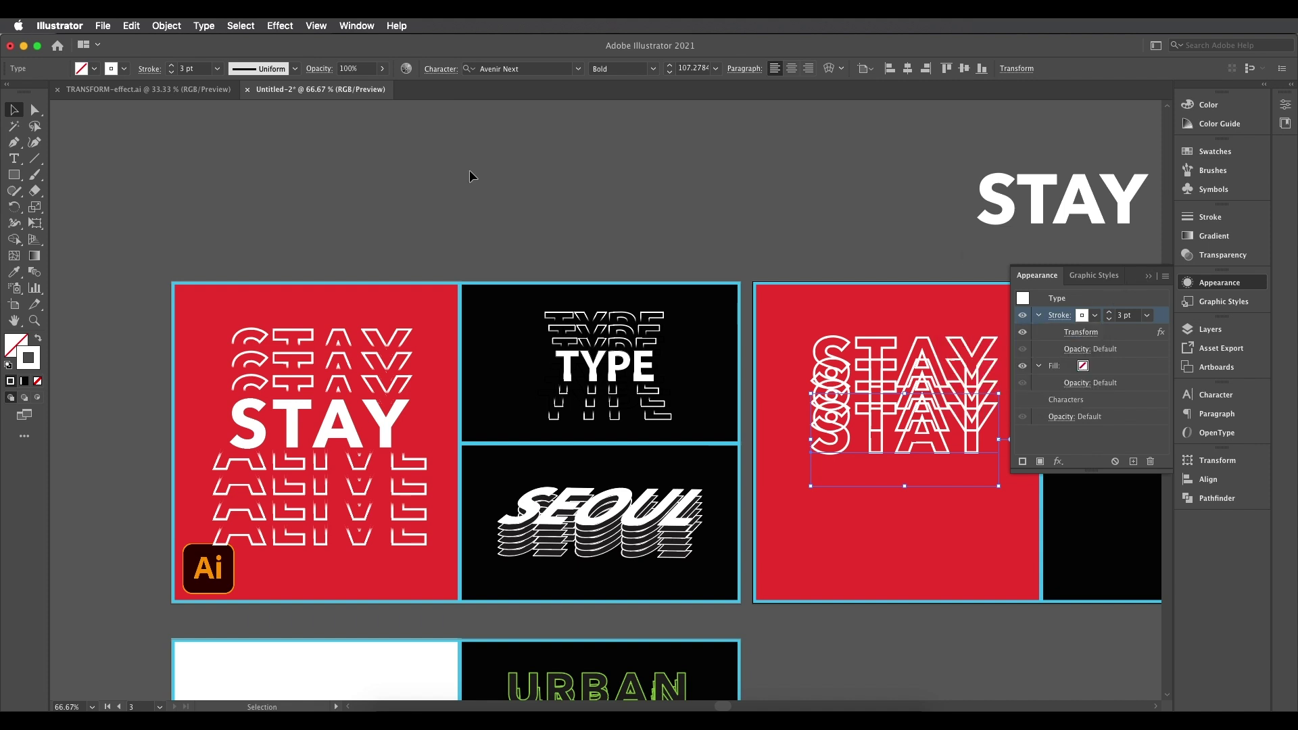
{"action": "left_click", "coordinate": [598, 171]}
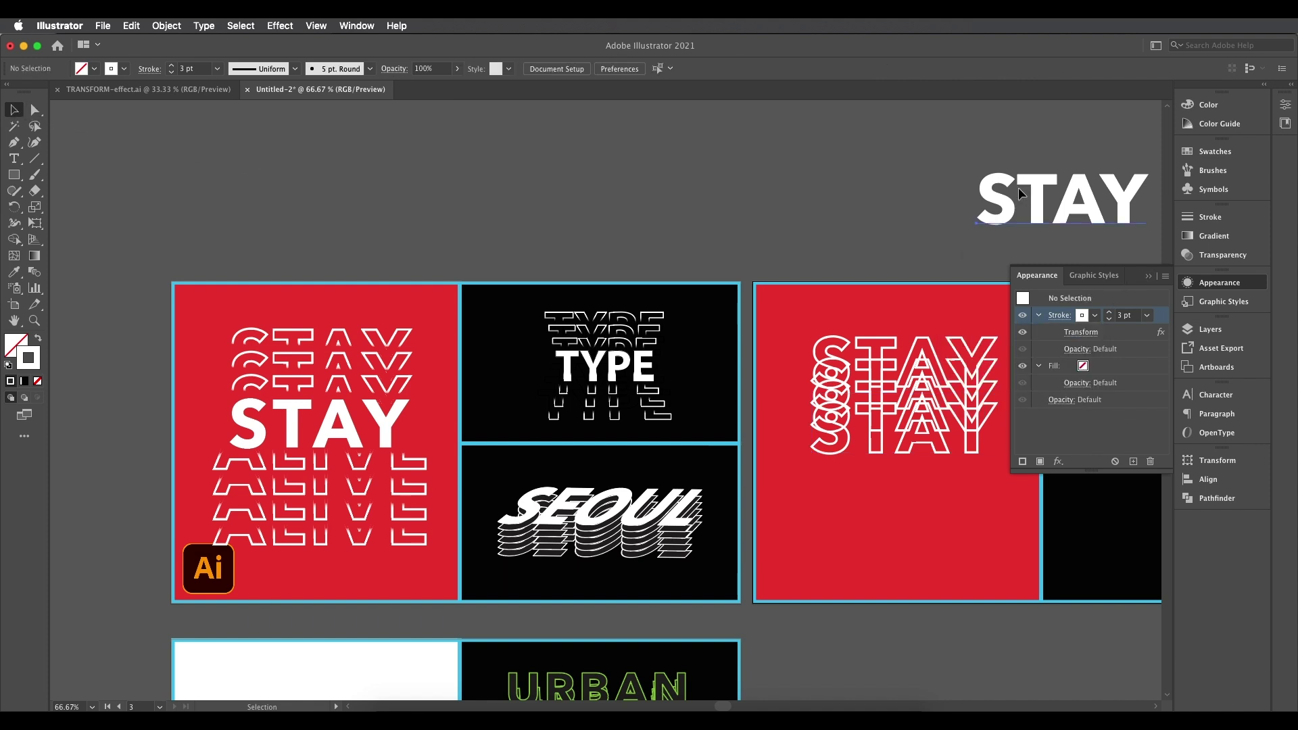
- Duplicate the white STAY text to the empty area above the finished reference artboard and swap the copy's fill and stroke
{"action": "left_click", "coordinate": [1012, 215]}
{"action": "left_click_drag", "start_coordinate": [1011, 215], "coordinate": [591, 215]}
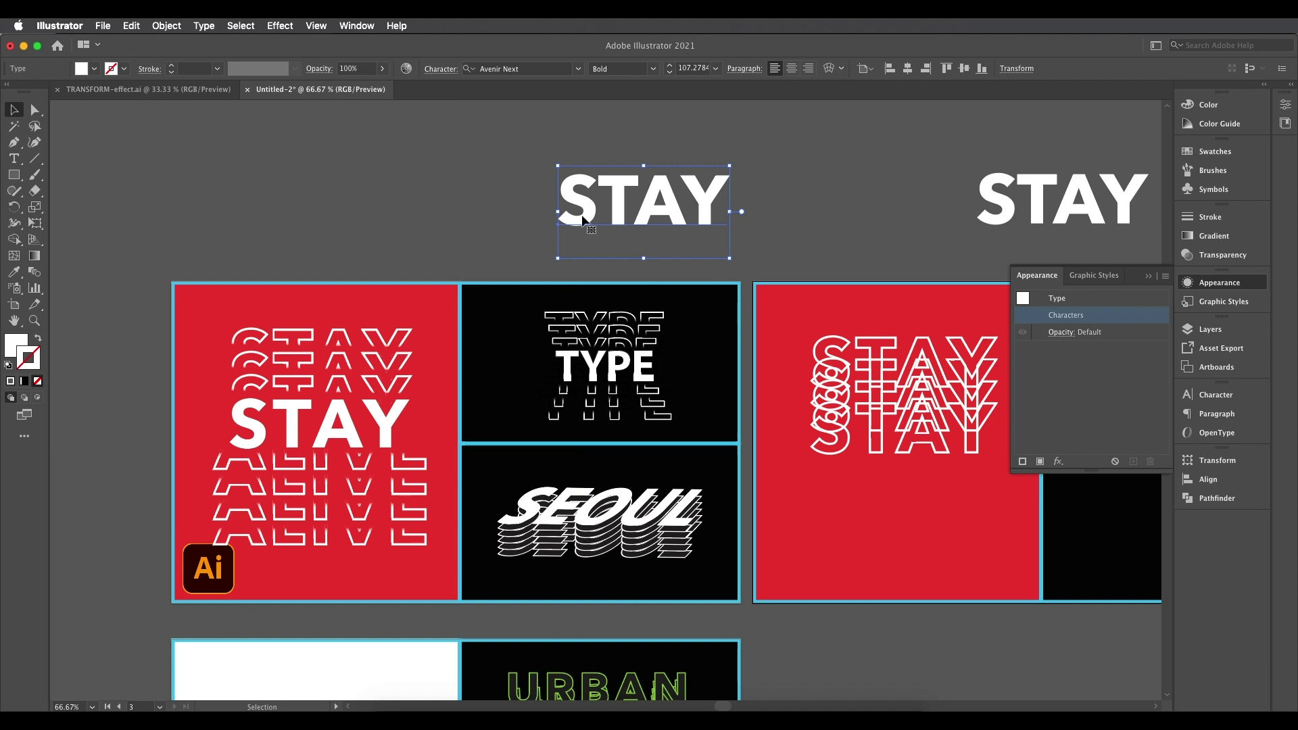
{"action": "left_click", "coordinate": [37, 339]}
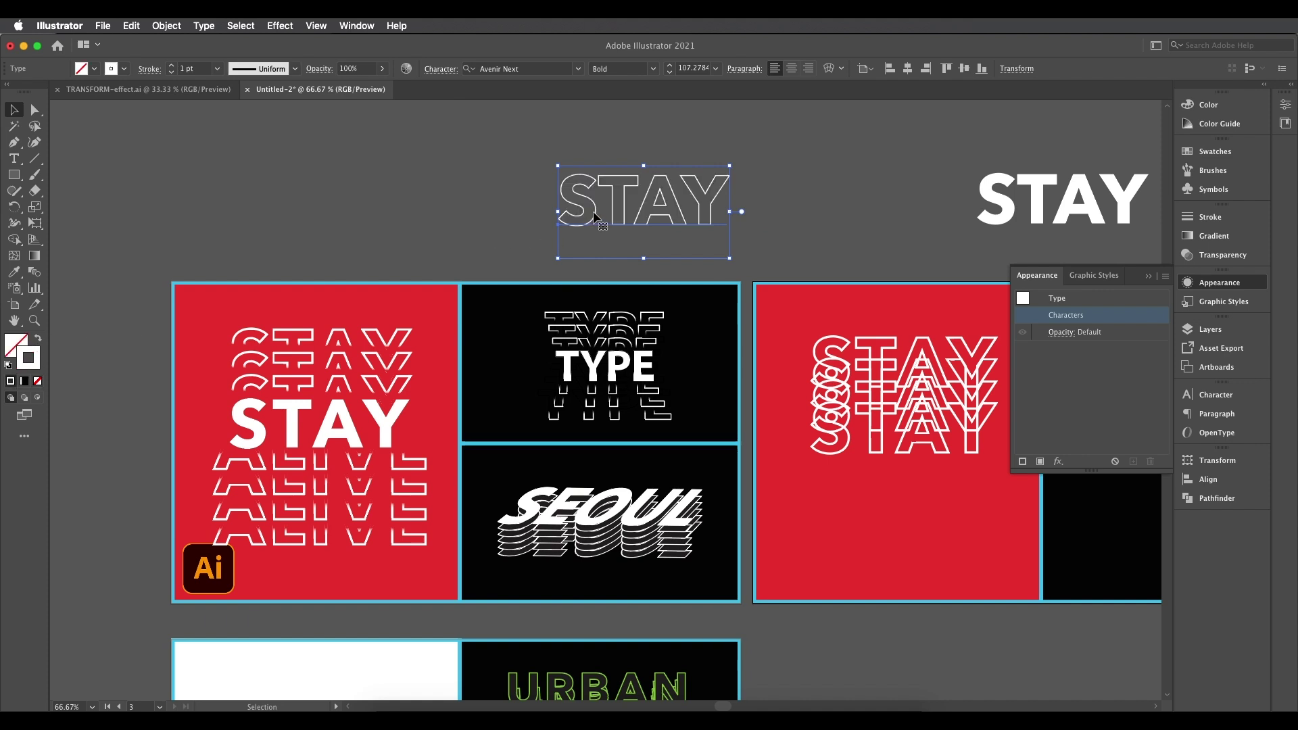
- Try the White, Black gradient and the yellow-orange gradient swatch on the stroke of the duplicated STAY text
{"action": "left_click", "coordinate": [125, 70]}
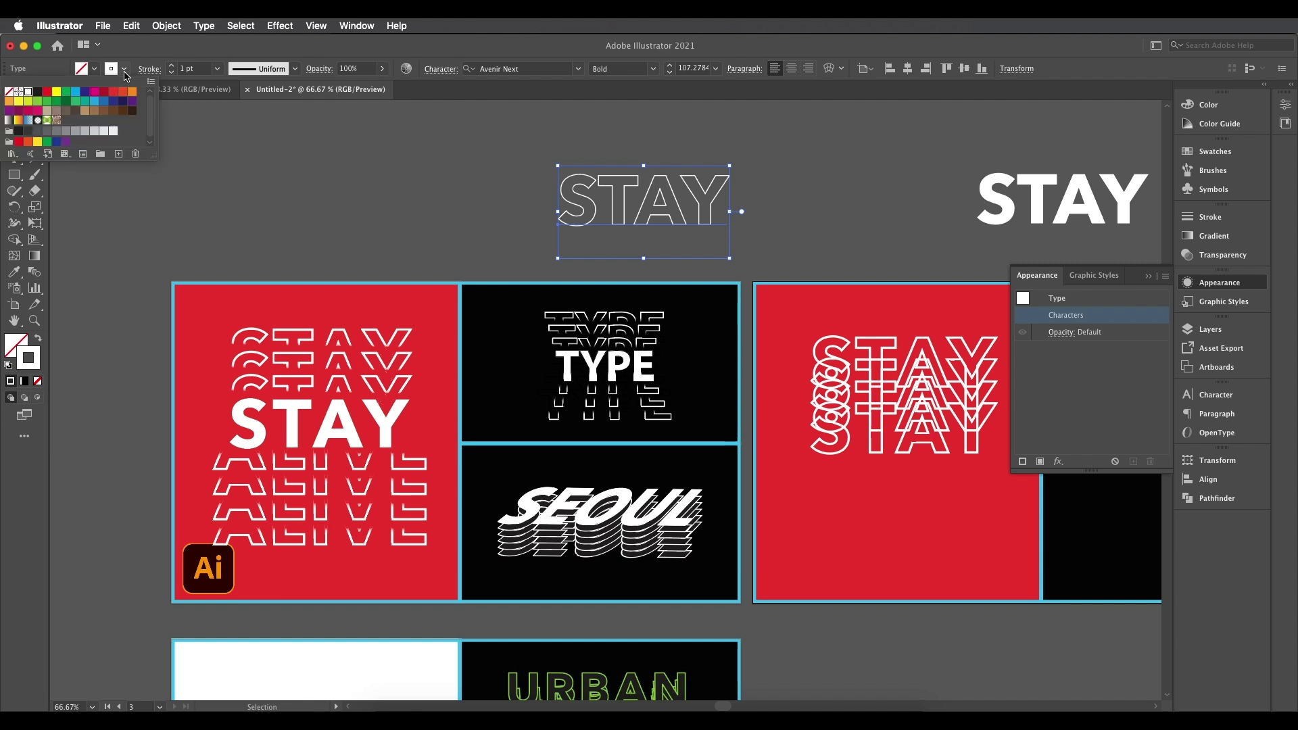
{"action": "left_click", "coordinate": [9, 121]}
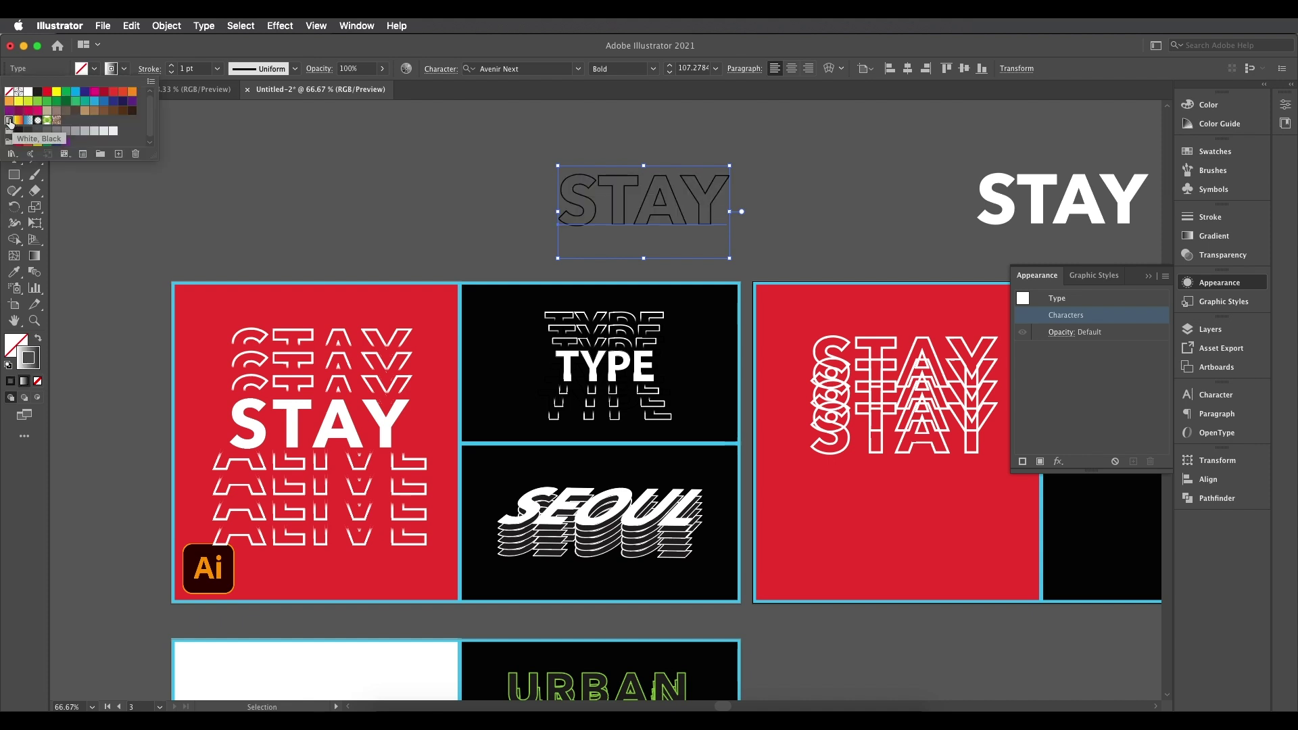
{"action": "left_click", "coordinate": [18, 120]}
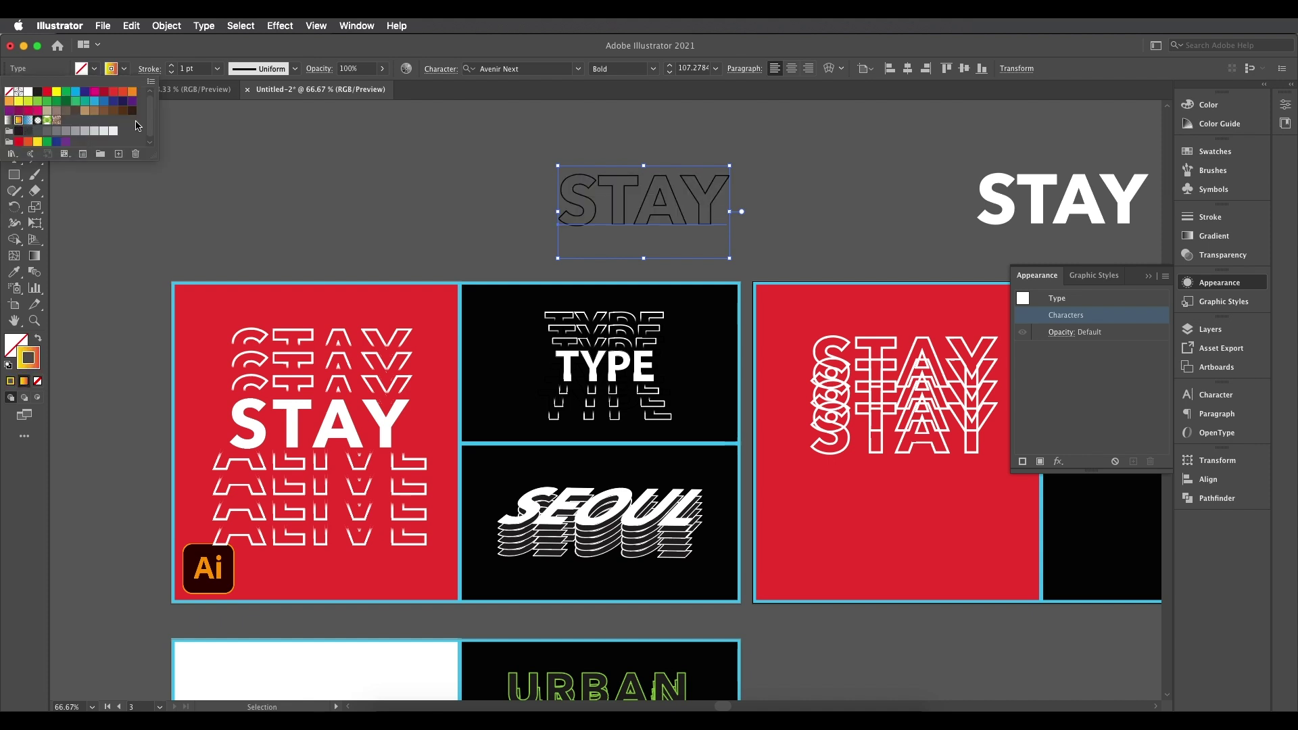
- Try a 7 pt stroke weight with the White, Black gradient swatch on the duplicated STAY text
{"action": "left_click", "coordinate": [217, 69]}
{"action": "left_click", "coordinate": [217, 69]}
{"action": "left_click", "coordinate": [234, 217]}
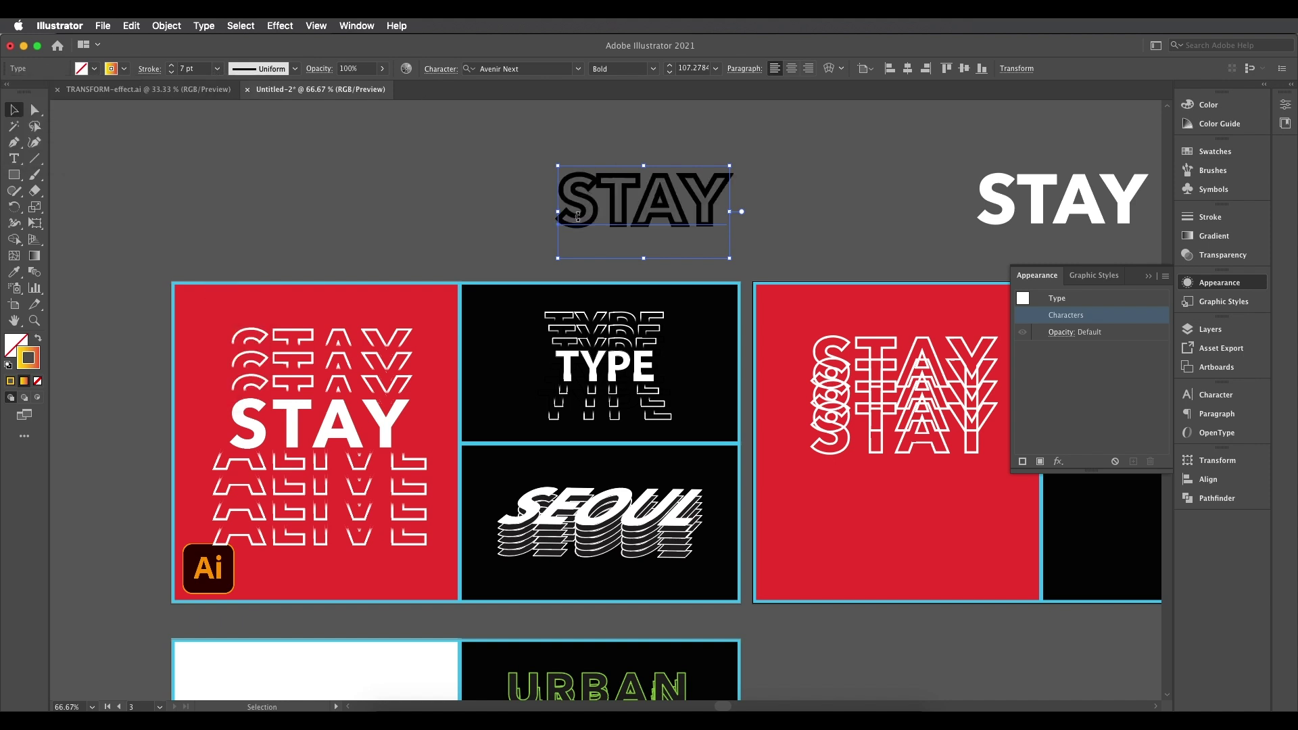
{"action": "left_click", "coordinate": [127, 68]}
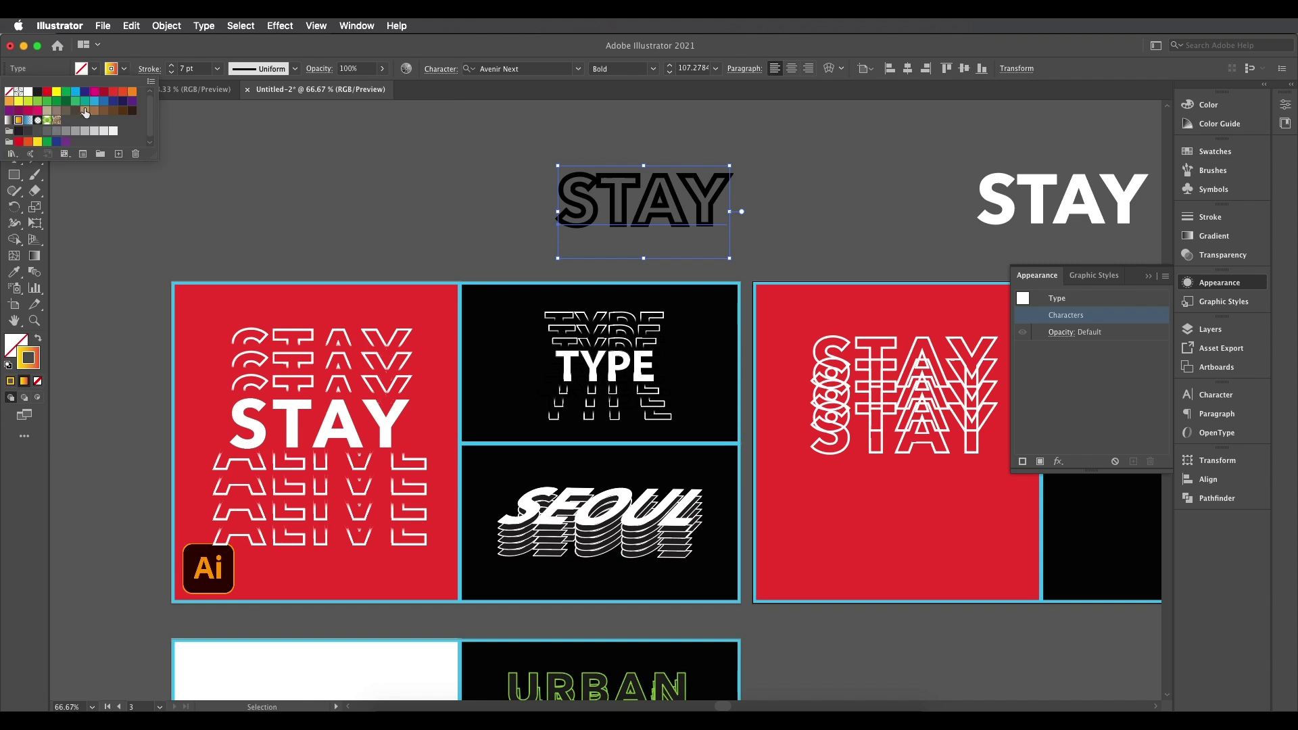
{"action": "left_click", "coordinate": [9, 120]}
{"action": "key", "text": "Escape"}
- Delete the duplicated STAY text above the reference artboard and reset the current stroke to none
{"action": "left_click", "coordinate": [332, 169]}
{"action": "left_click", "coordinate": [638, 215]}
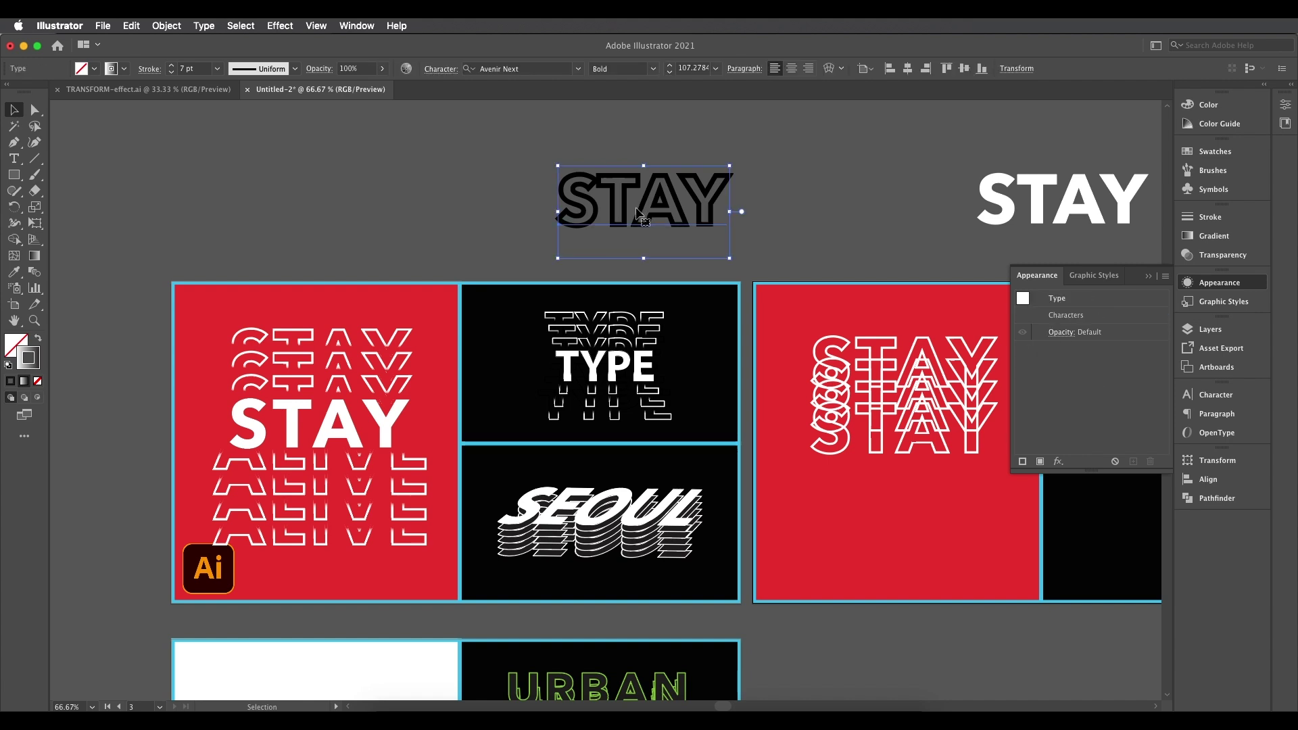
{"action": "key", "text": "Delete"}
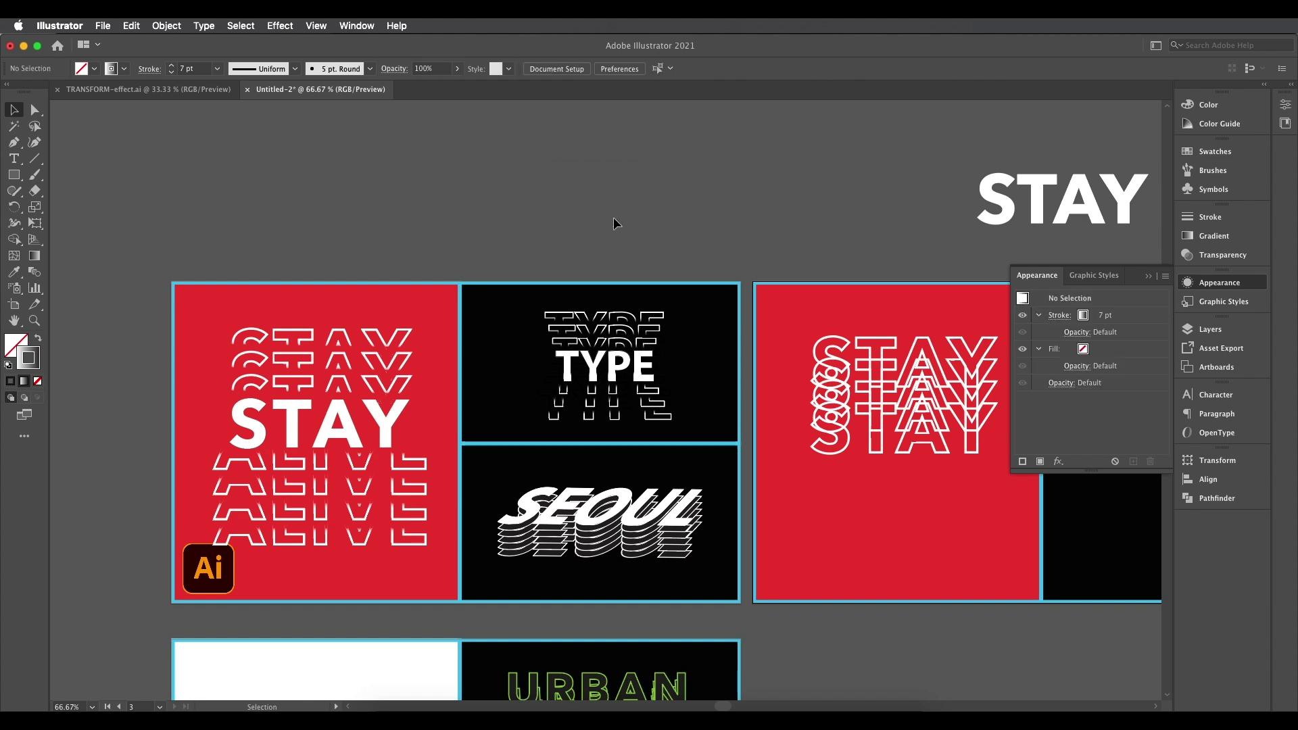
{"action": "left_click", "coordinate": [38, 384]}
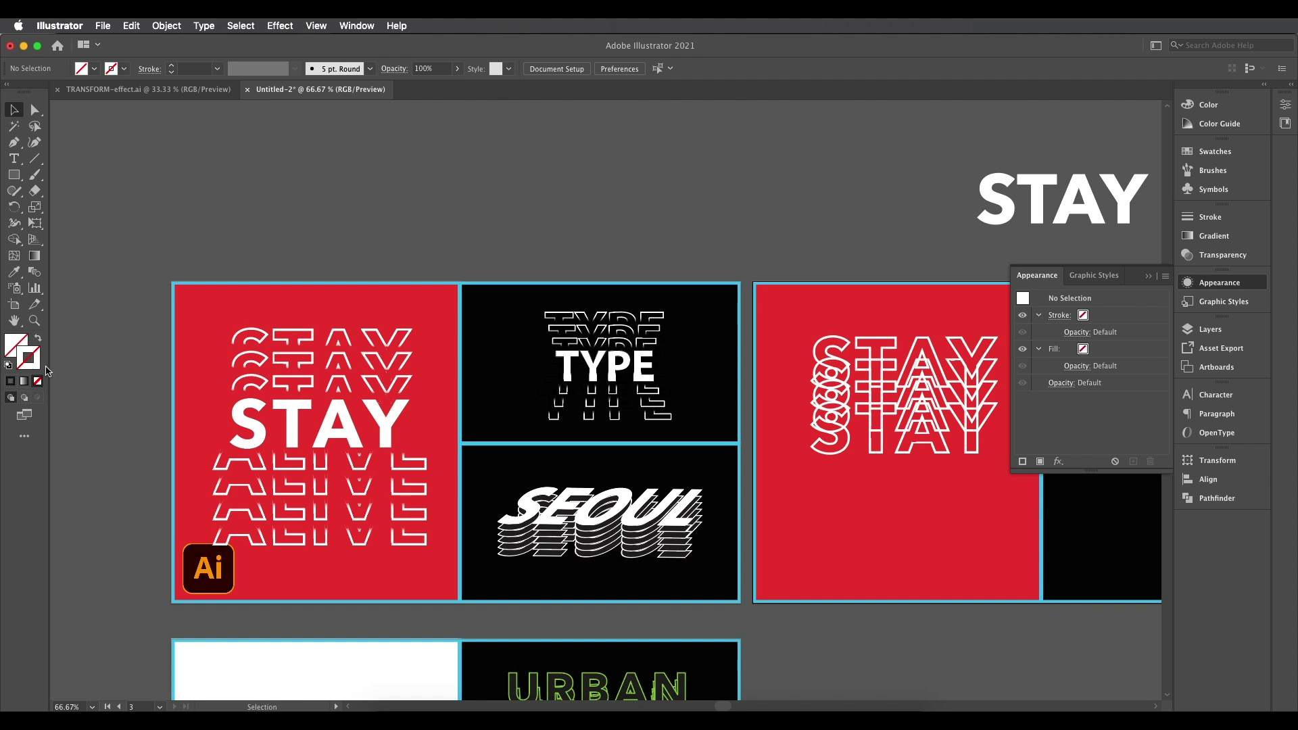
- Apply the White, Black gradient swatch to the stroke attribute of the stacked STAY text on the red panel
{"action": "left_click", "coordinate": [925, 420]}
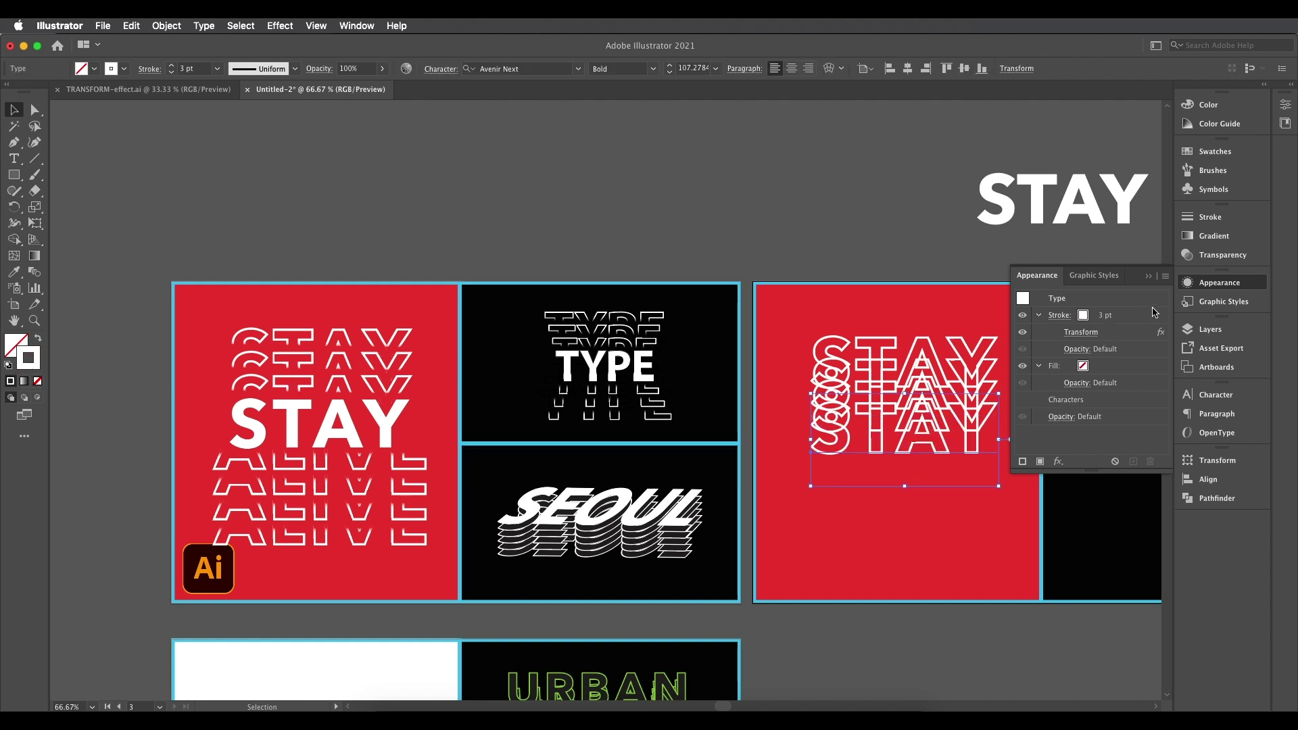
{"action": "left_click", "coordinate": [1165, 275]}
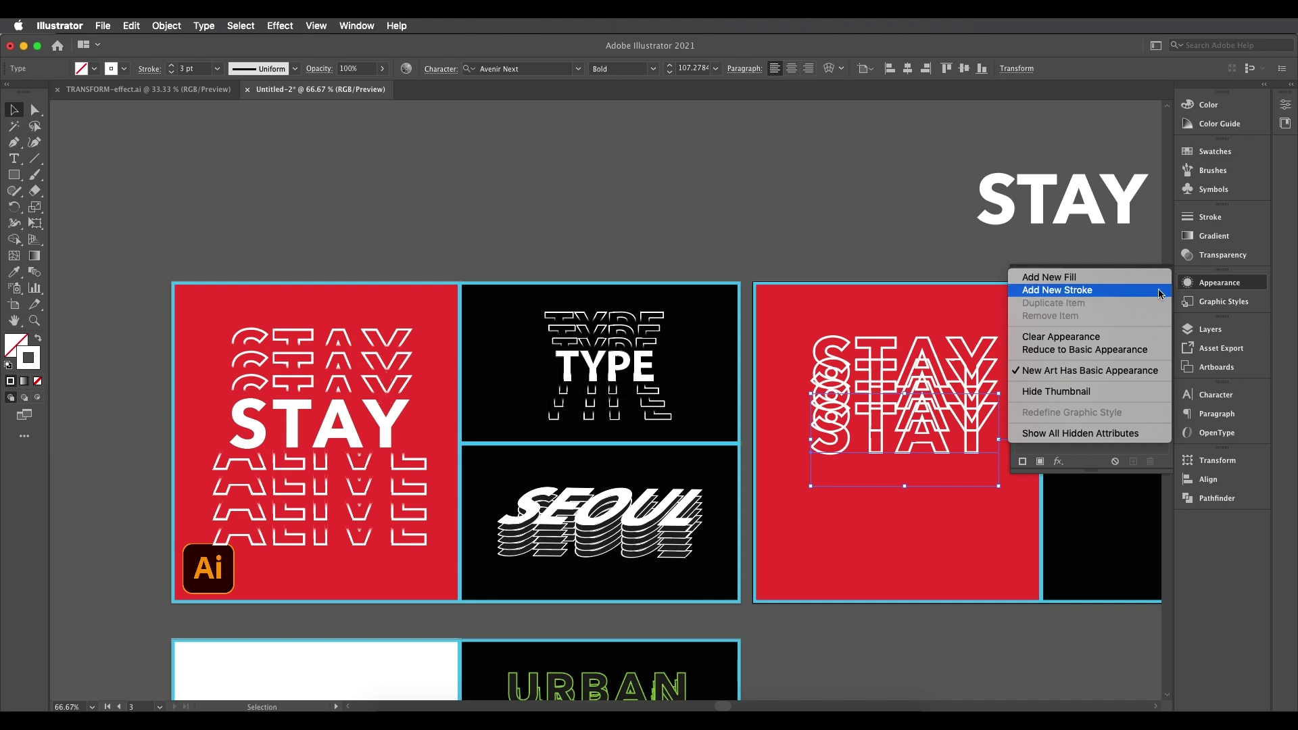
{"action": "left_click", "coordinate": [1189, 292]}
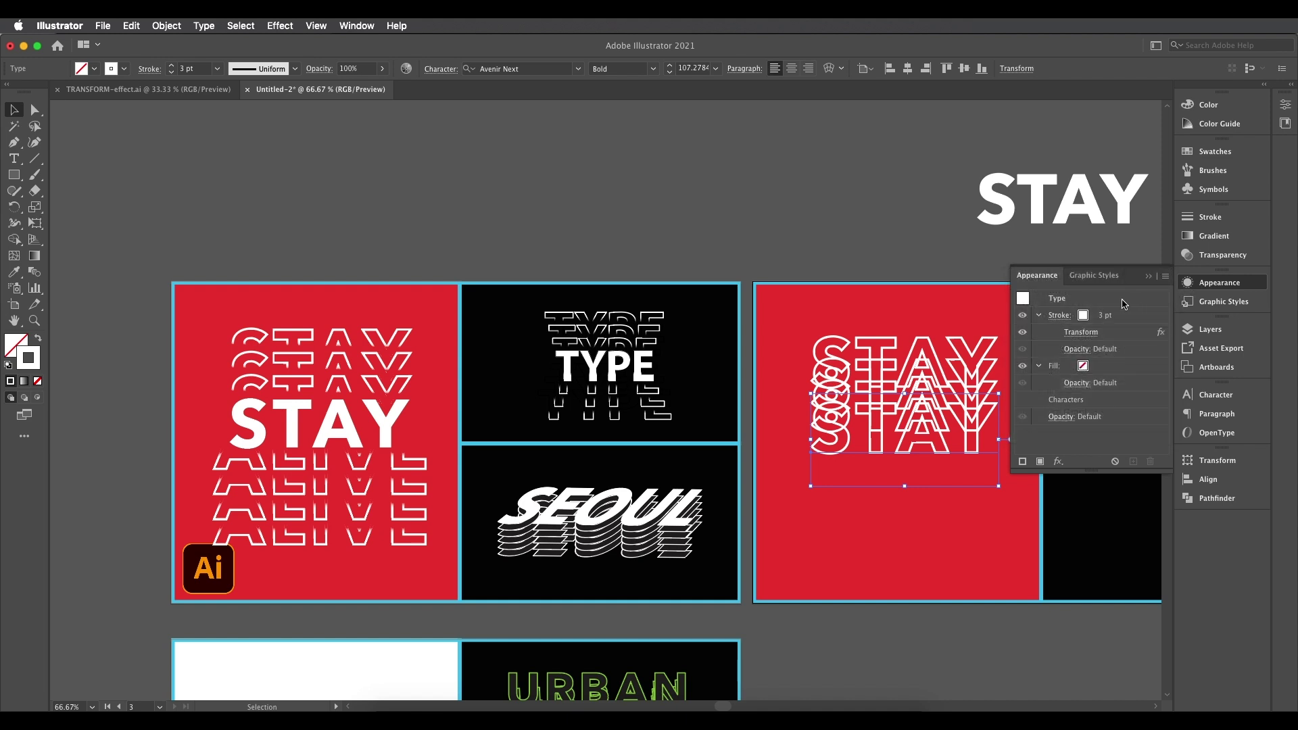
{"action": "left_click", "coordinate": [1084, 316]}
{"action": "left_click", "coordinate": [1095, 316]}
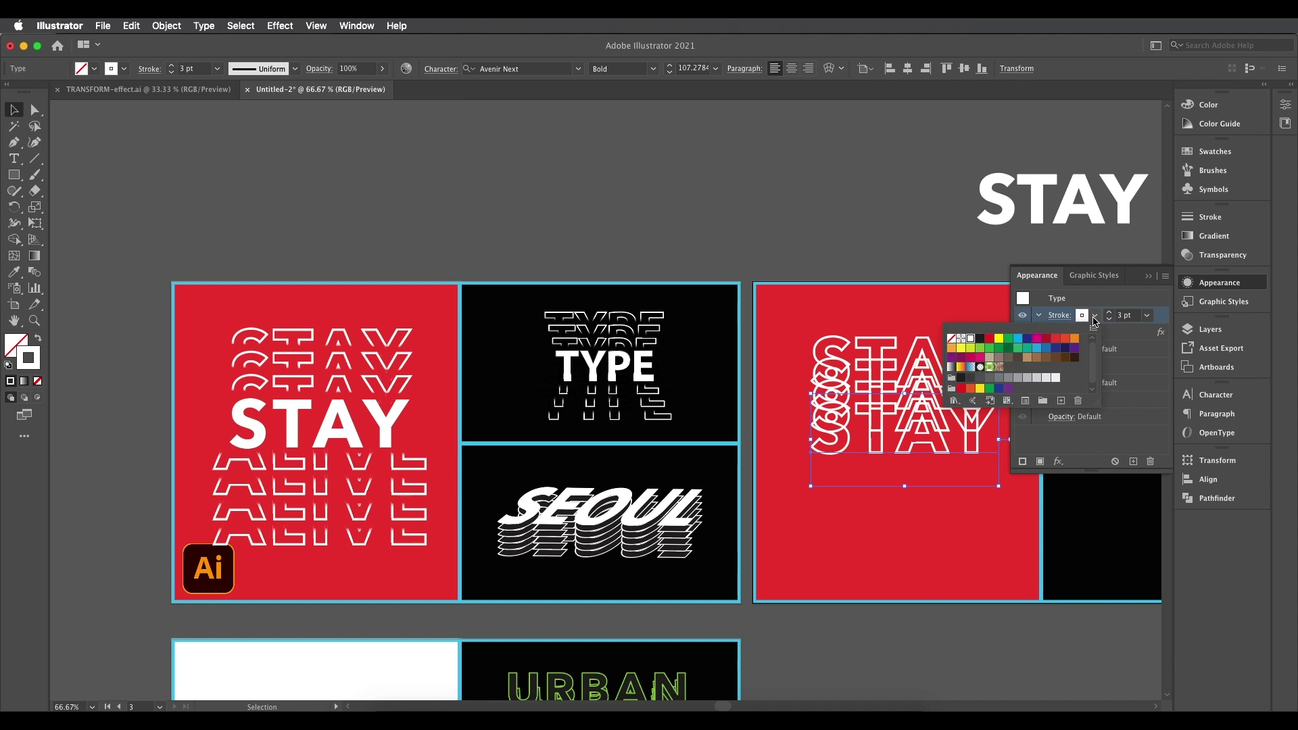
{"action": "left_click", "coordinate": [952, 367]}
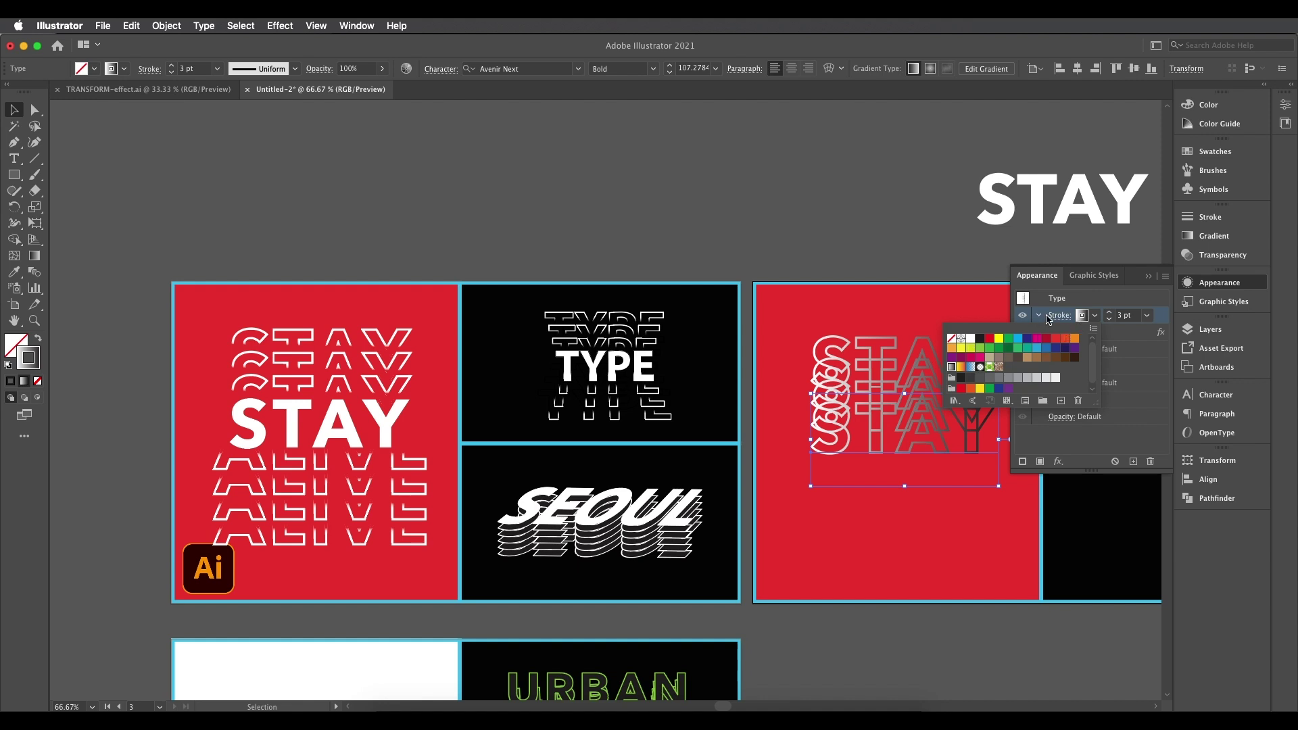
- Bring the stroke gradient's stops close together for a sharp transition, placing the white stop at 22.431%
{"action": "left_click", "coordinate": [34, 256]}
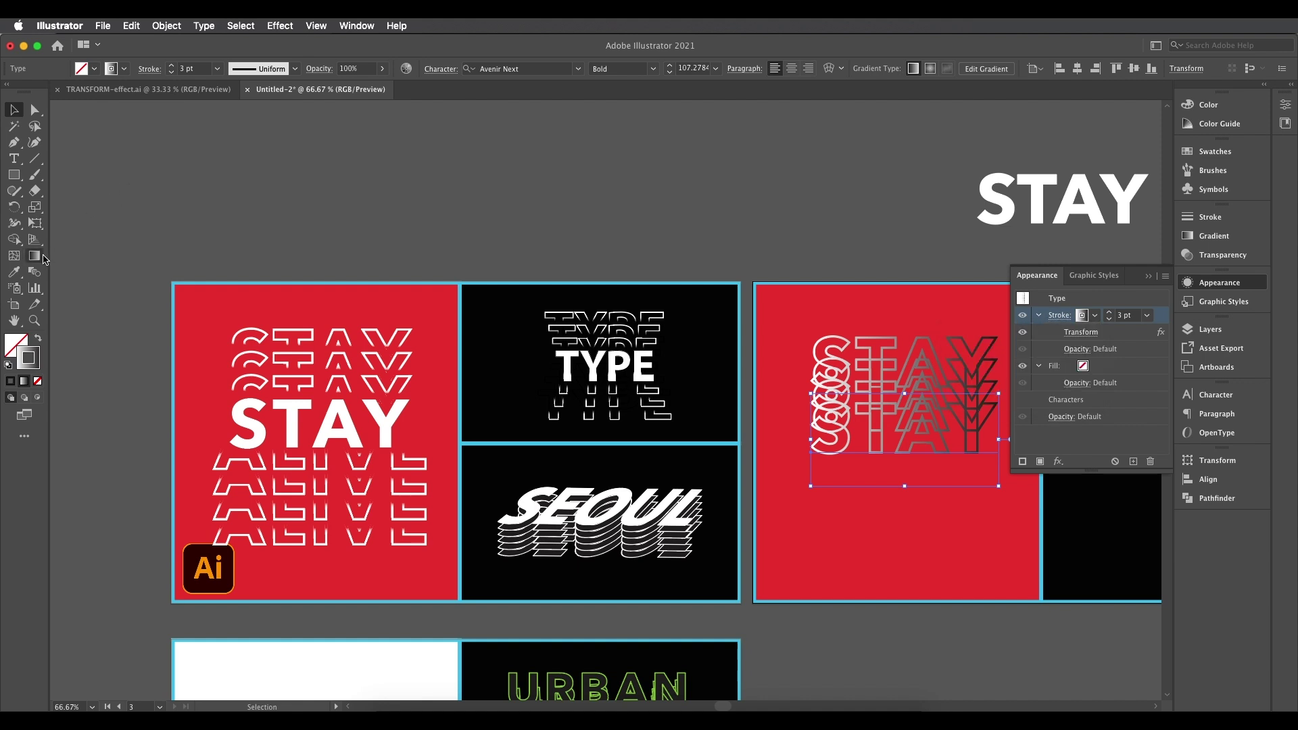
{"action": "double_click", "coordinate": [34, 256]}
{"action": "mouse_move", "coordinate": [1147, 321]}
{"action": "left_mouse_down"}
{"action": "mouse_move", "coordinate": [1038, 323]}
{"action": "mouse_move", "coordinate": [1049, 322]}
{"action": "left_mouse_up"}
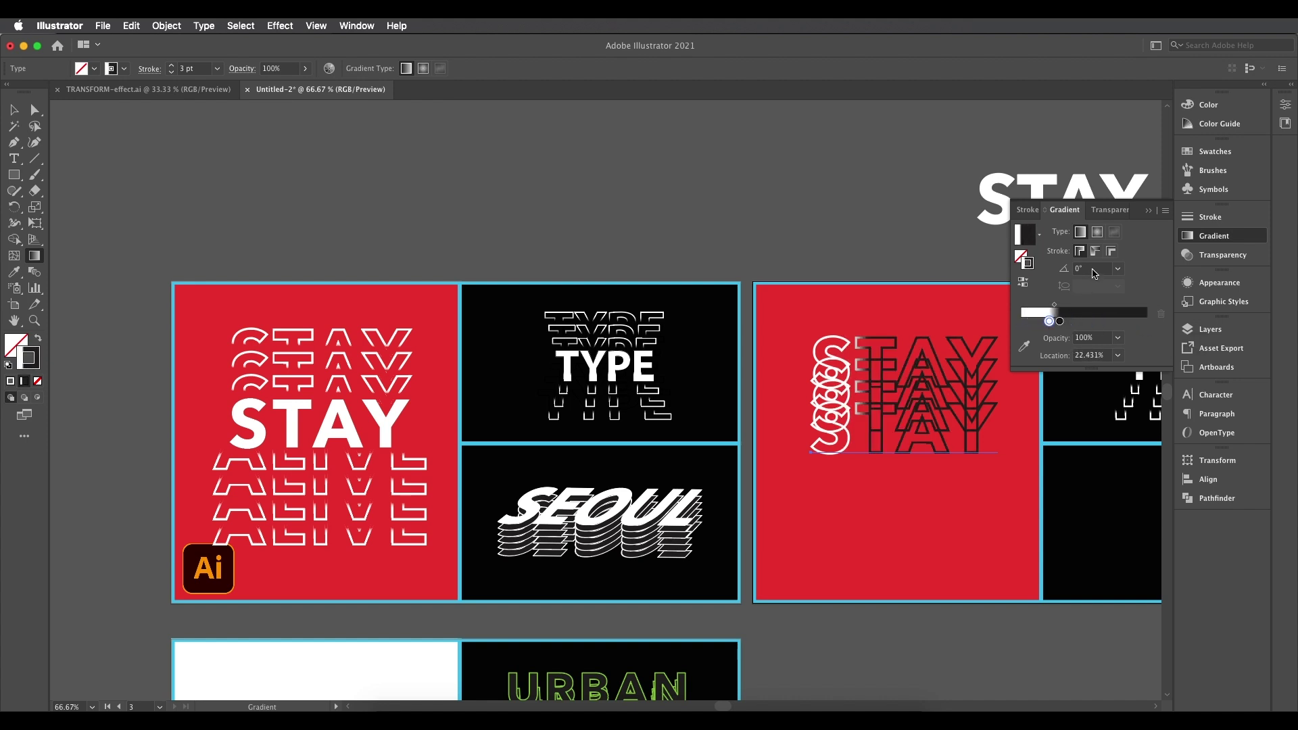
- Try the STAY stroke gradient at 90° and settle its angle at -90°
{"action": "left_click", "coordinate": [1095, 269]}
{"action": "type", "text": "90"}
{"action": "key", "text": "Return"}
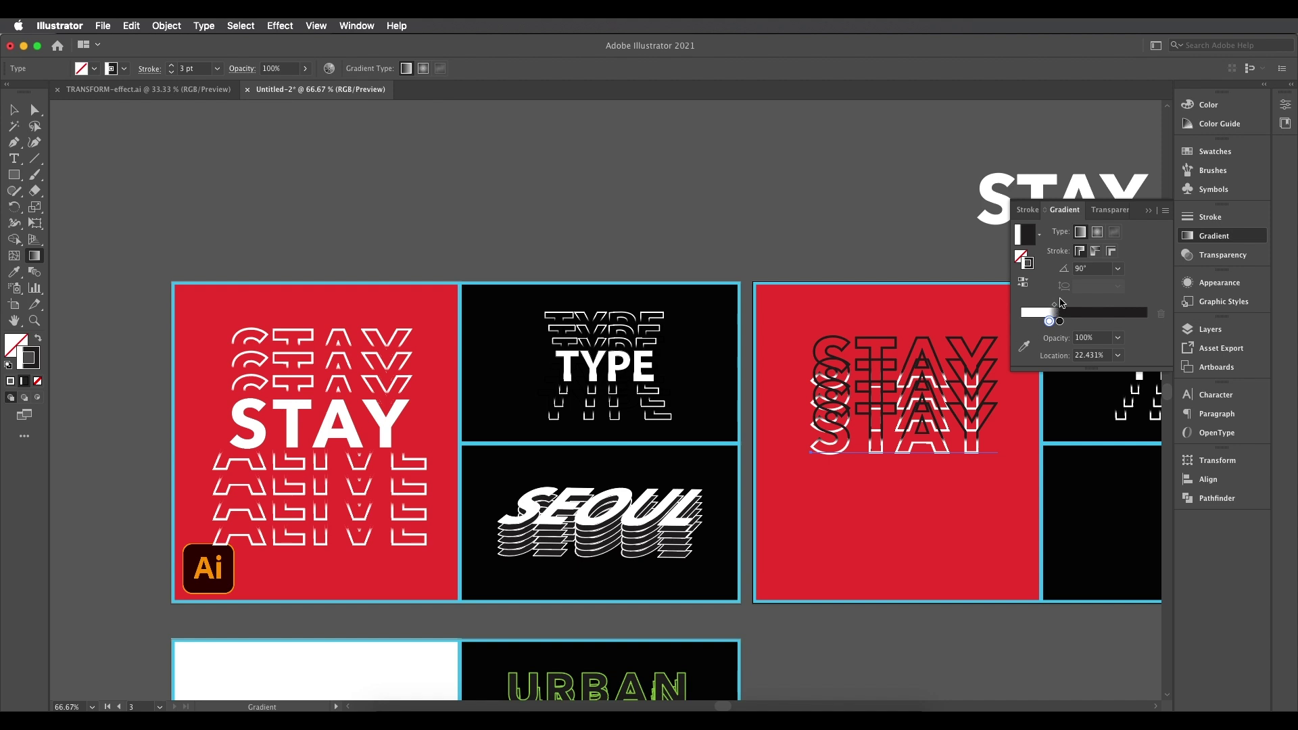
{"action": "left_click", "coordinate": [1091, 268]}
{"action": "type", "text": "-"}
{"action": "key", "text": "Return"}
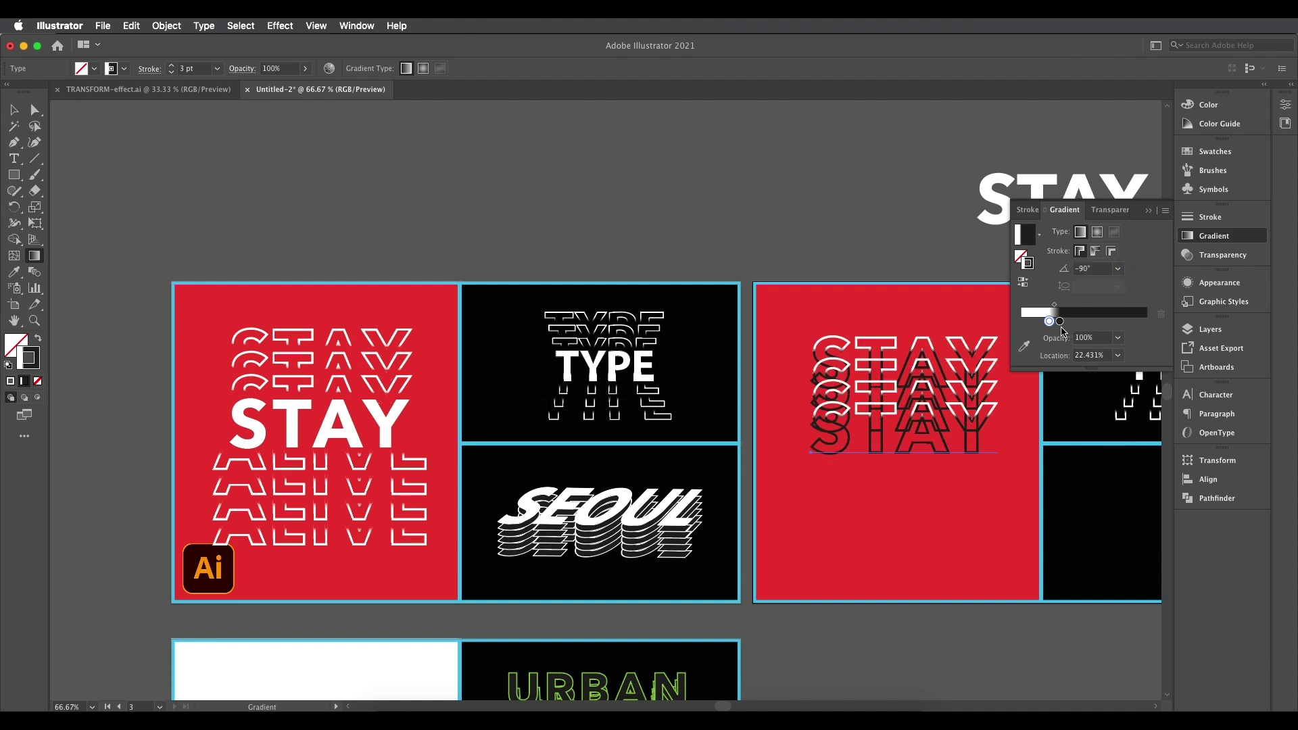
- Recolour the gradient's black stop with the red sampled from the panel background and fine-tune the stop position
{"action": "left_click", "coordinate": [1062, 322]}
{"action": "left_click", "coordinate": [1025, 347]}
{"action": "left_click", "coordinate": [972, 321]}
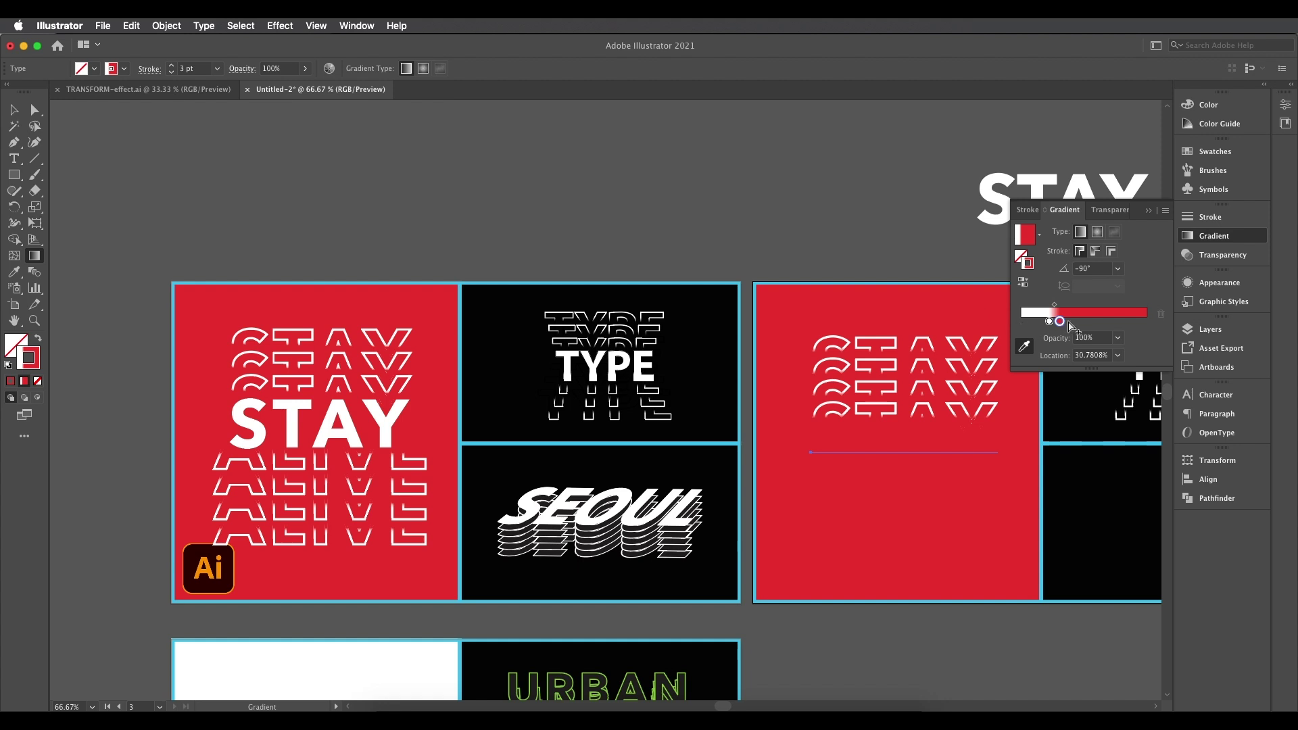
{"action": "left_click_drag", "start_coordinate": [1060, 322], "coordinate": [1056, 327]}
{"action": "left_click", "coordinate": [1150, 211]}
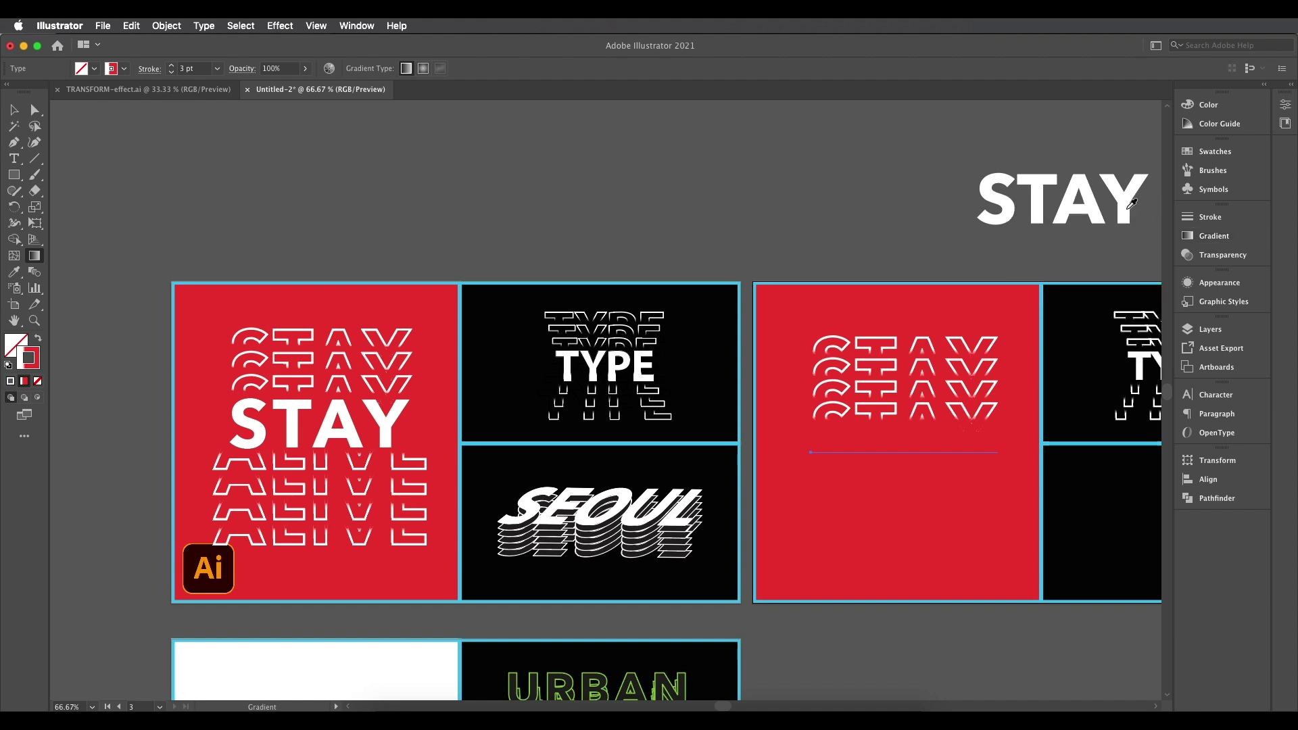
- Place a copy of the sliced STAY text lower on the red panel, reworded as ALIVE and centred across the panel
{"action": "left_click", "coordinate": [14, 110]}
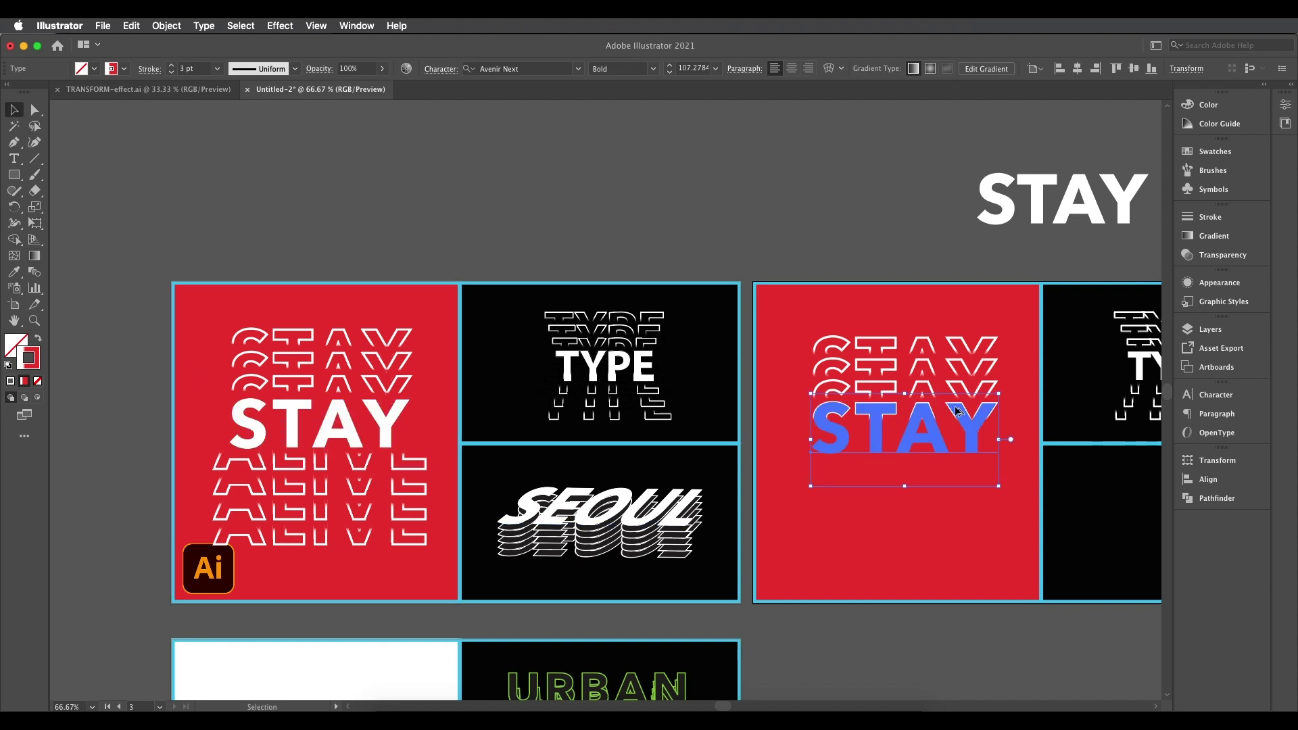
{"action": "left_click_drag", "start_coordinate": [959, 412], "coordinate": [957, 550]}
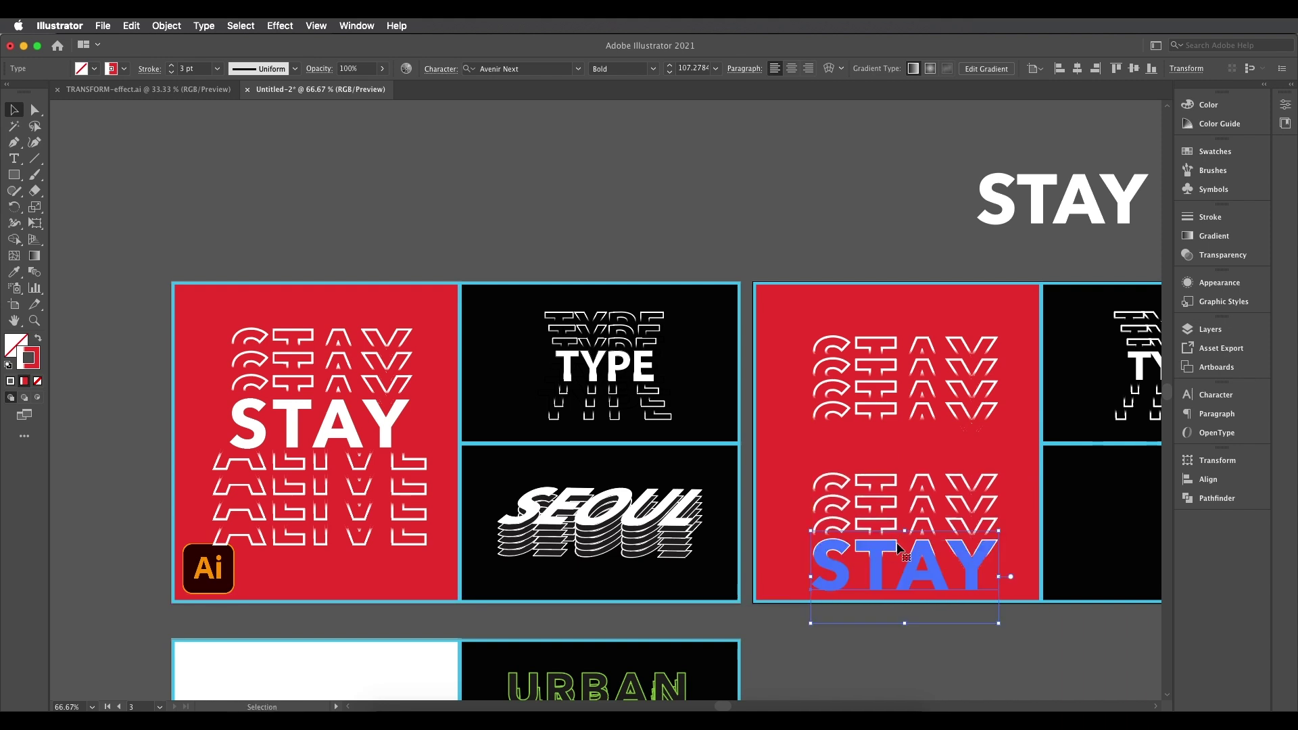
{"action": "double_click", "coordinate": [994, 528]}
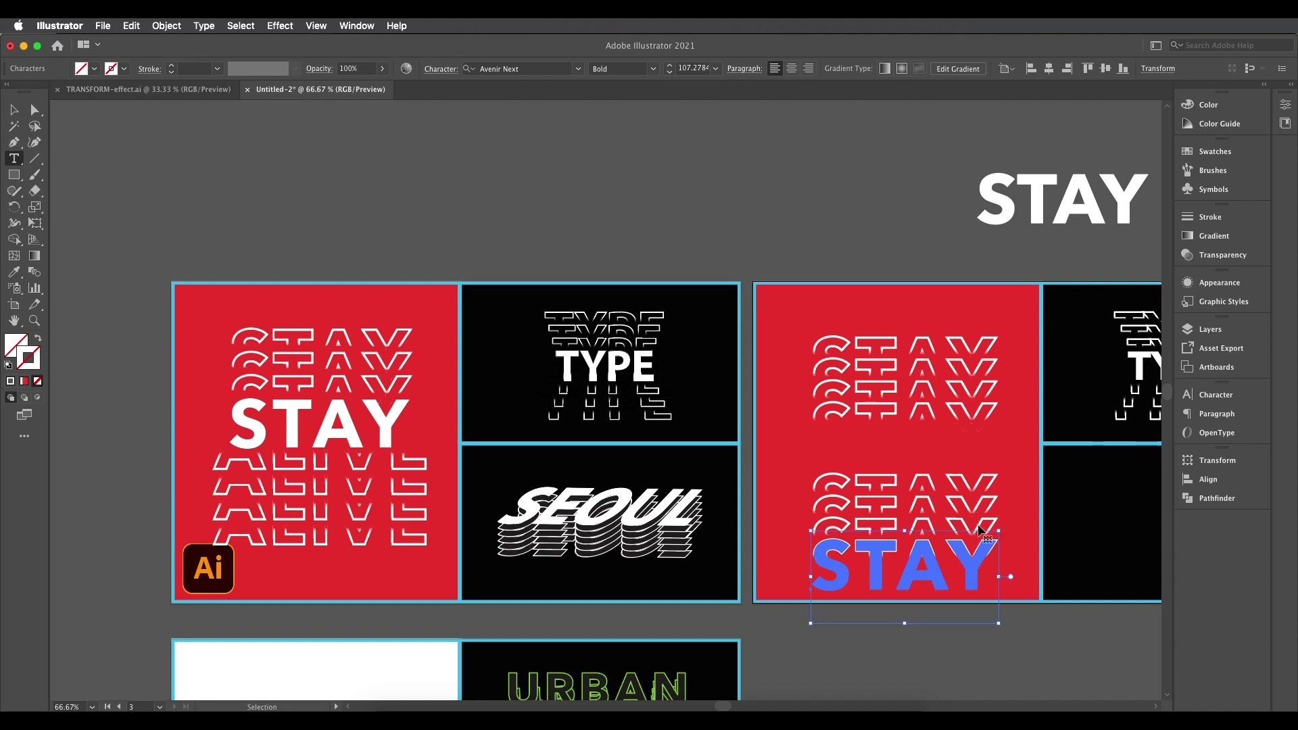
{"action": "key", "text": "super+a"}
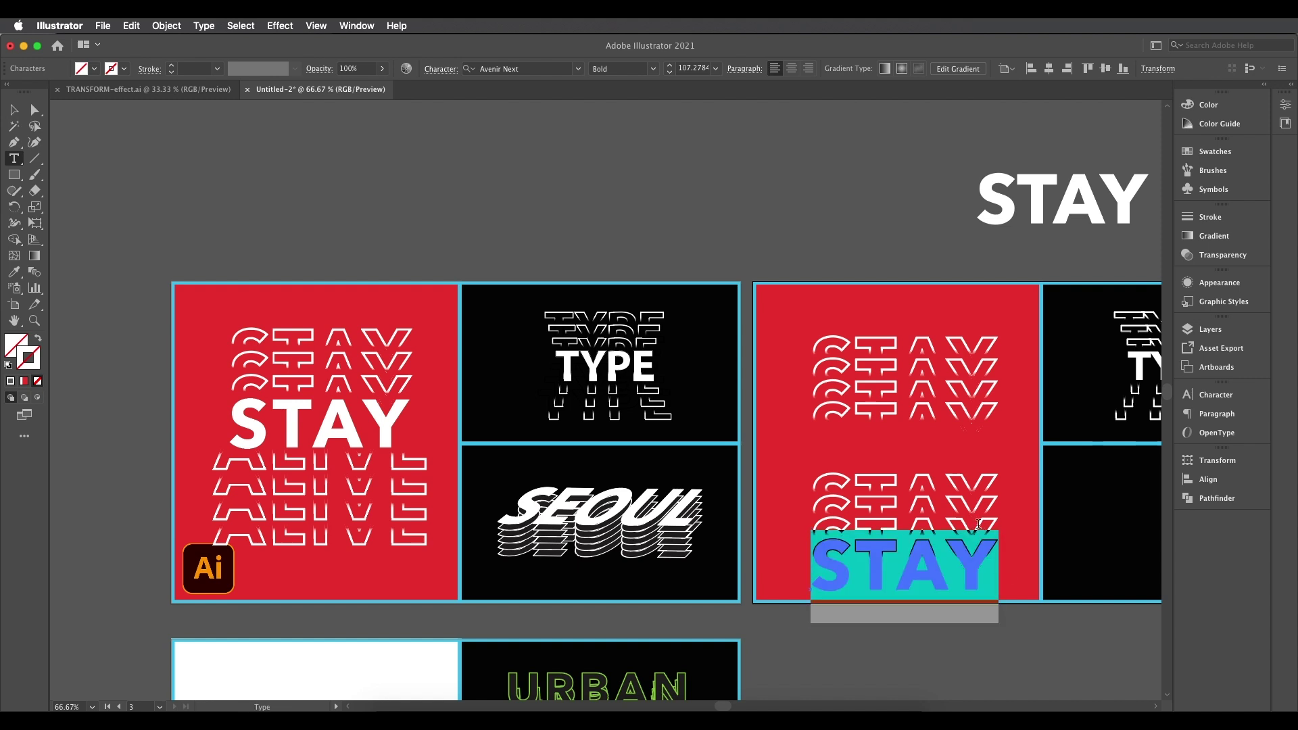
{"action": "type", "text": "ALIVE"}
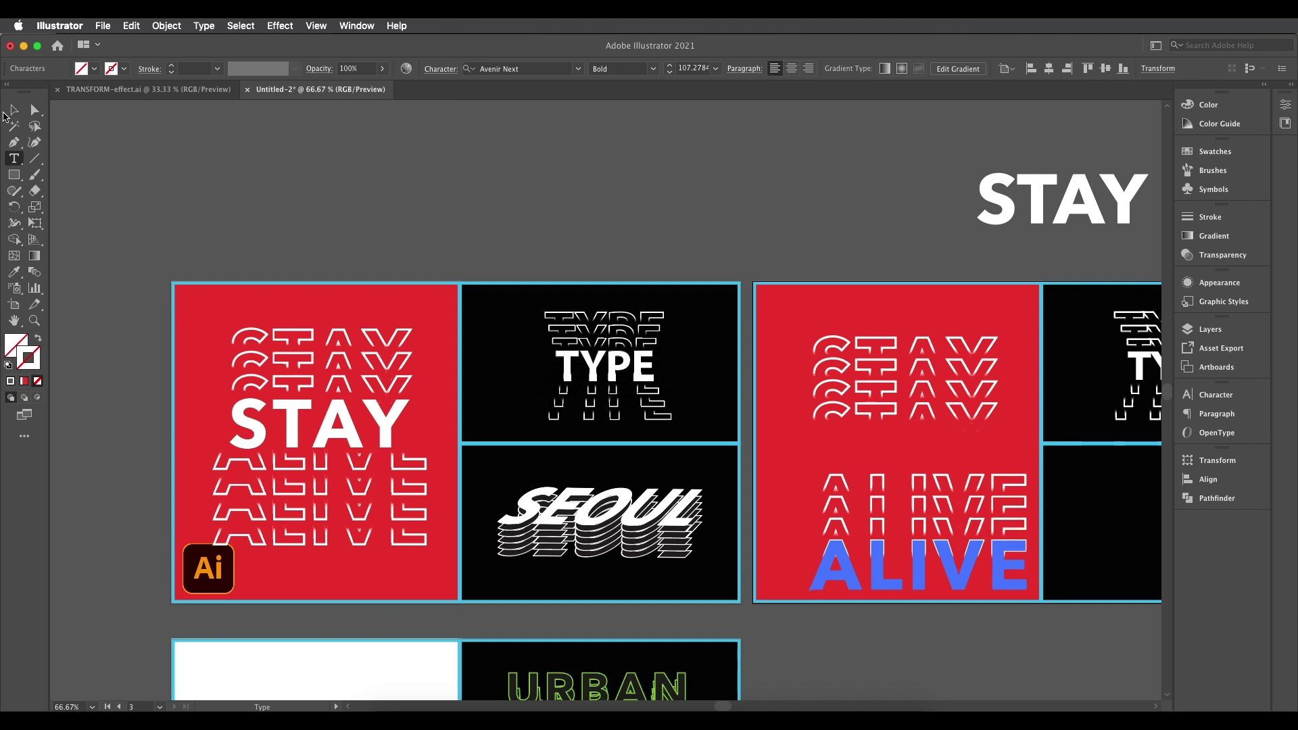
{"action": "left_click", "coordinate": [12, 110]}
{"action": "left_click_drag", "start_coordinate": [924, 548], "coordinate": [900, 552]}
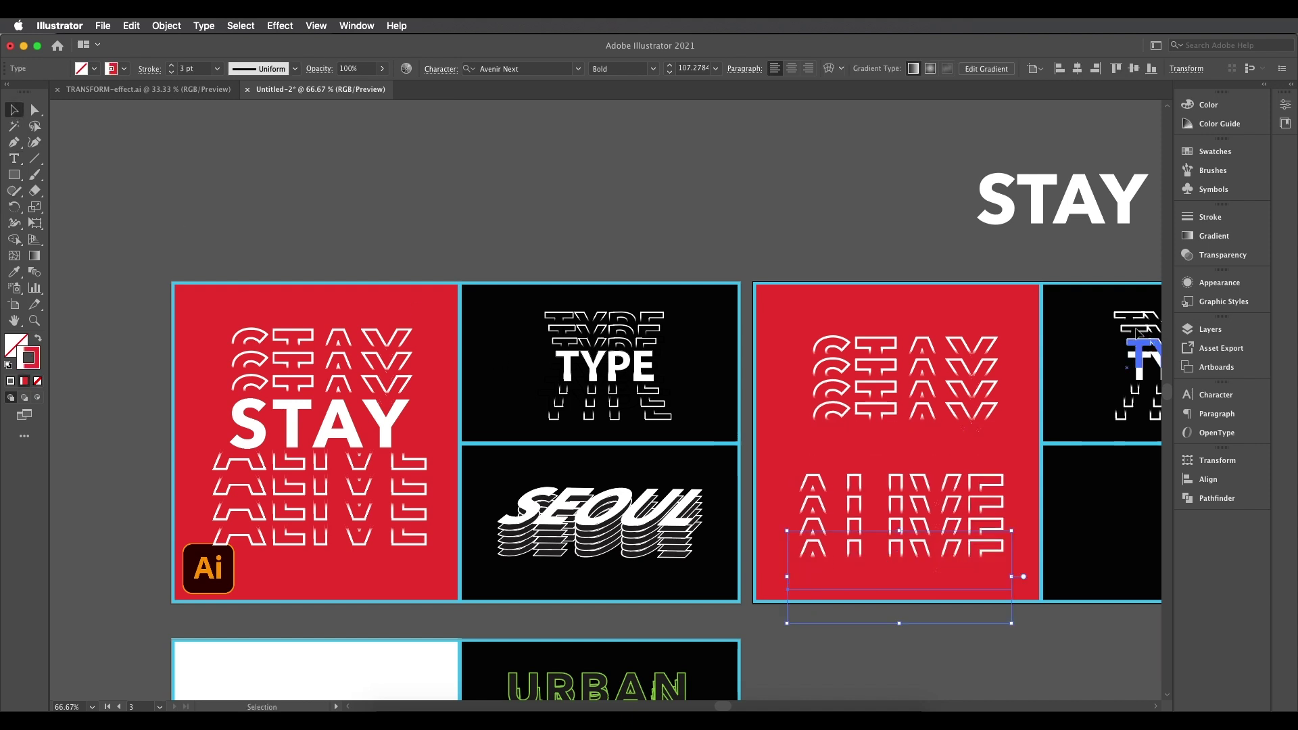
- Set the vertical move of the ALIVE text's Transform effect to 34 pt so its copies stack downward
{"action": "left_click", "coordinate": [1217, 283]}
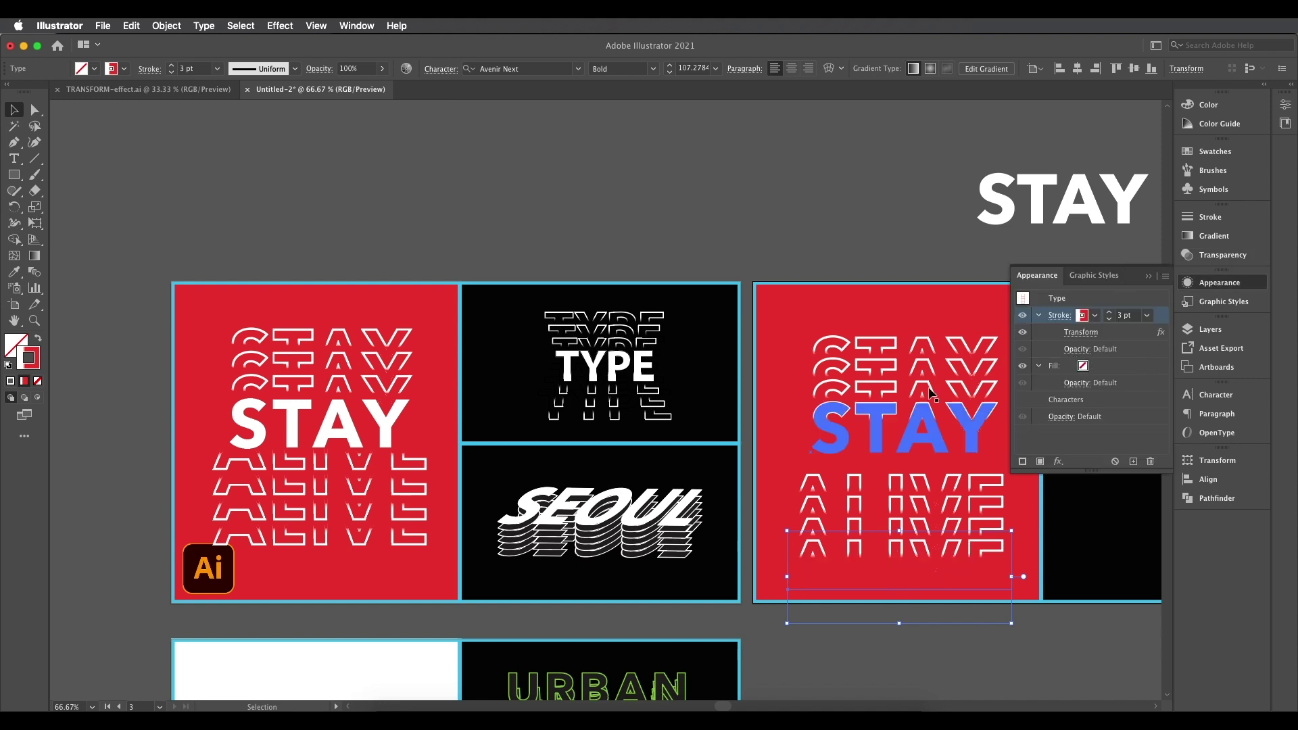
{"action": "left_click", "coordinate": [1090, 336]}
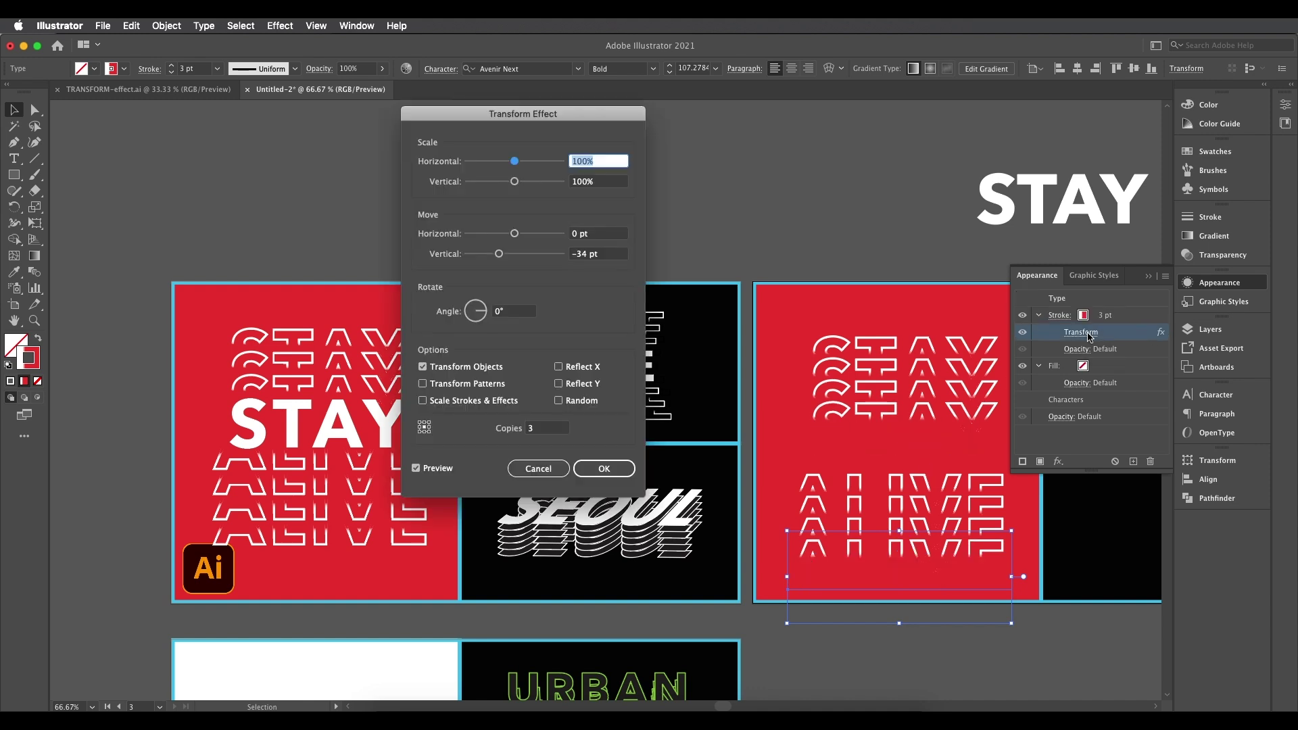
{"action": "left_click_drag", "start_coordinate": [590, 122], "coordinate": [628, 73]}
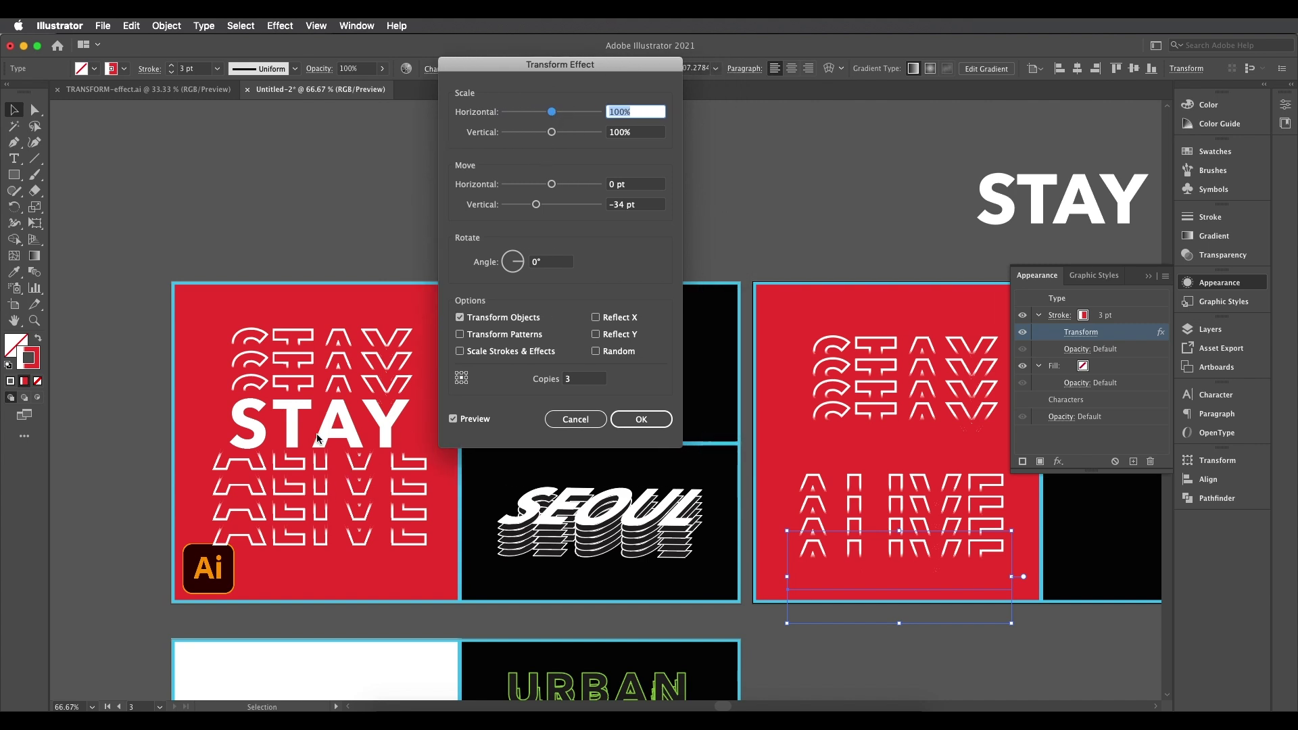
{"action": "left_click", "coordinate": [616, 210]}
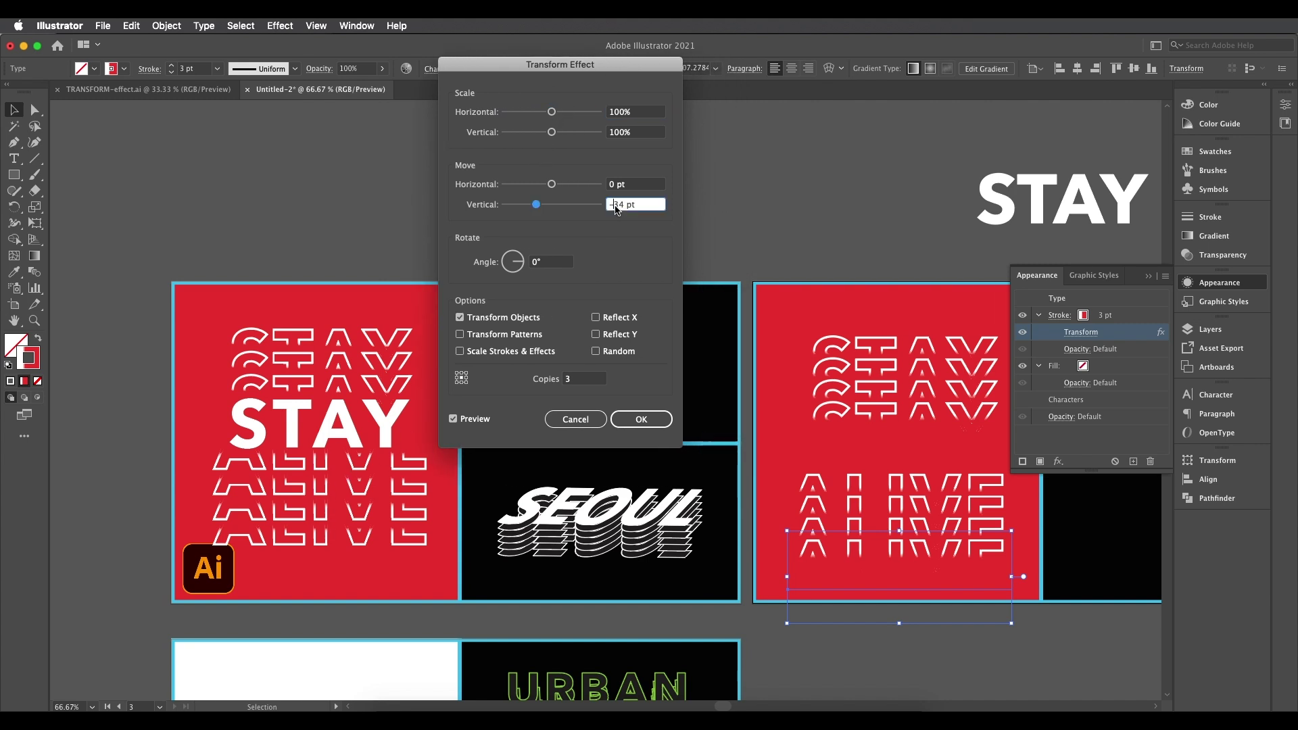
{"action": "key", "text": "BackSpace"}
{"action": "left_click", "coordinate": [641, 186]}
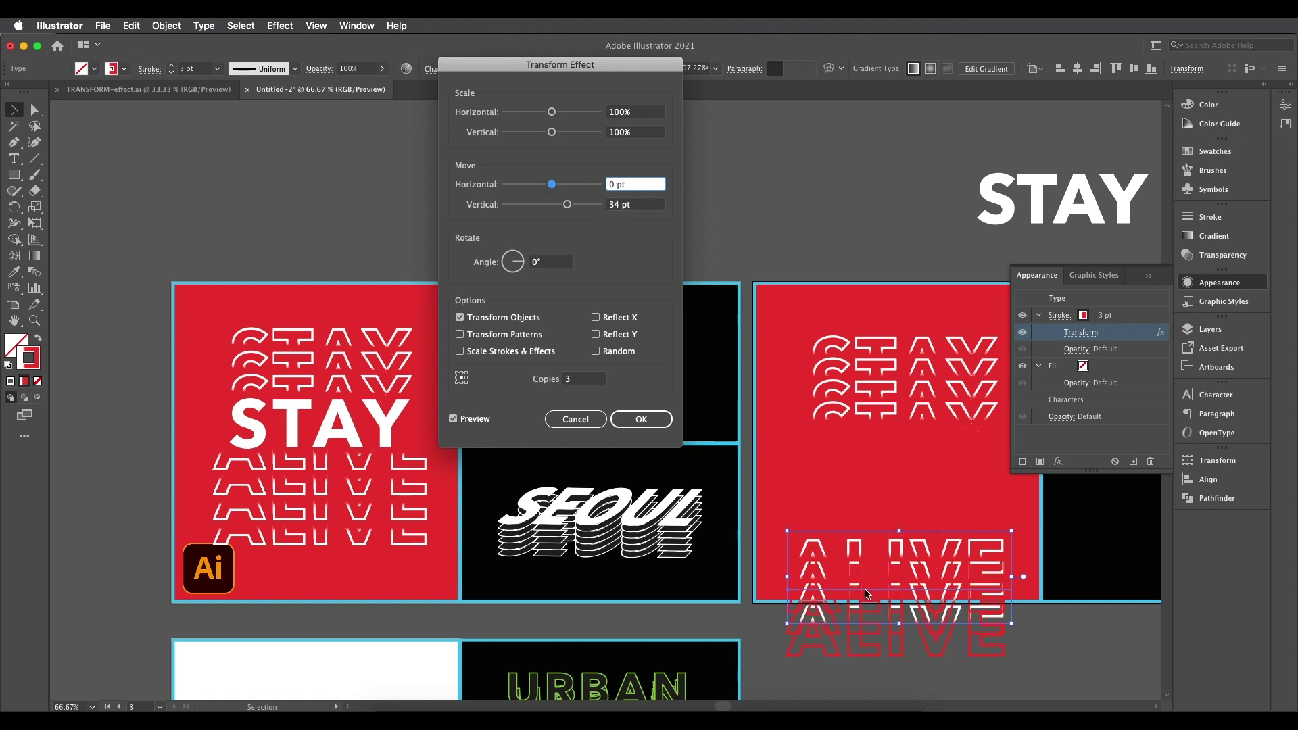
{"action": "left_click", "coordinate": [641, 419]}
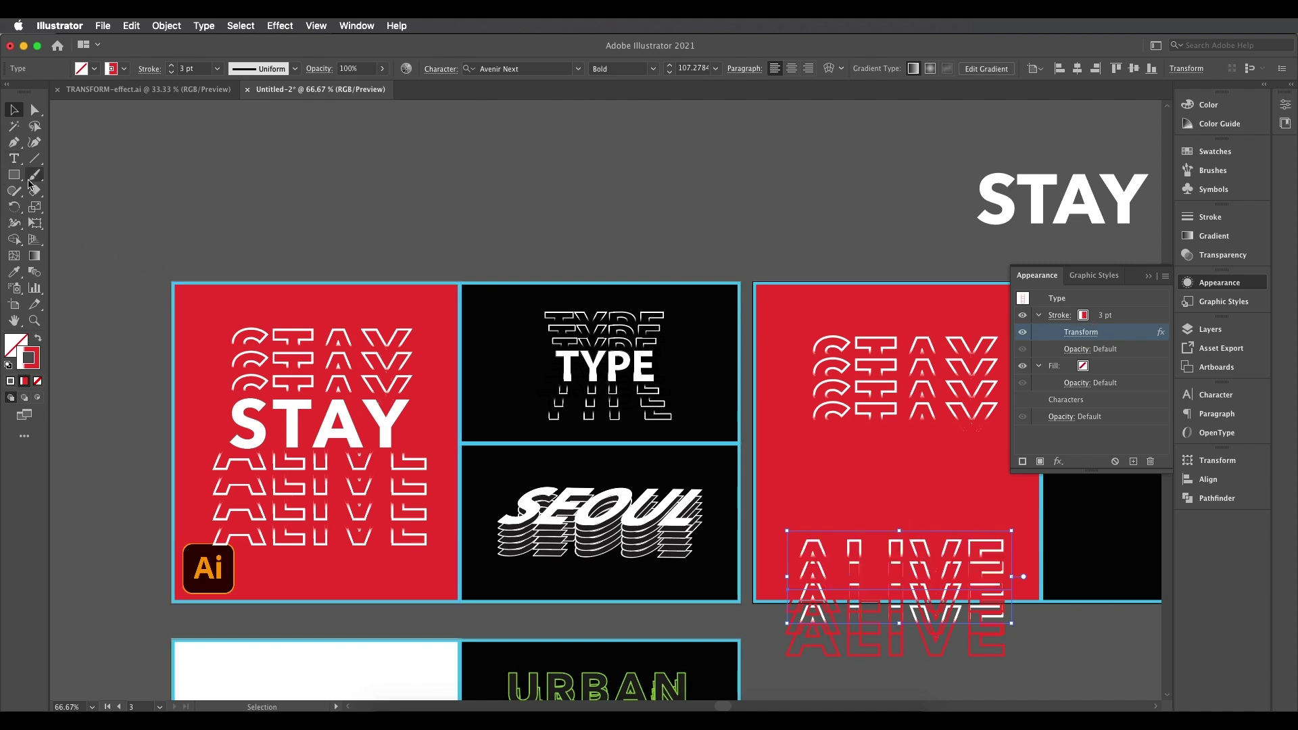
- Set the ALIVE text's stroke gradient angle to 90°
{"action": "left_click", "coordinate": [34, 252]}
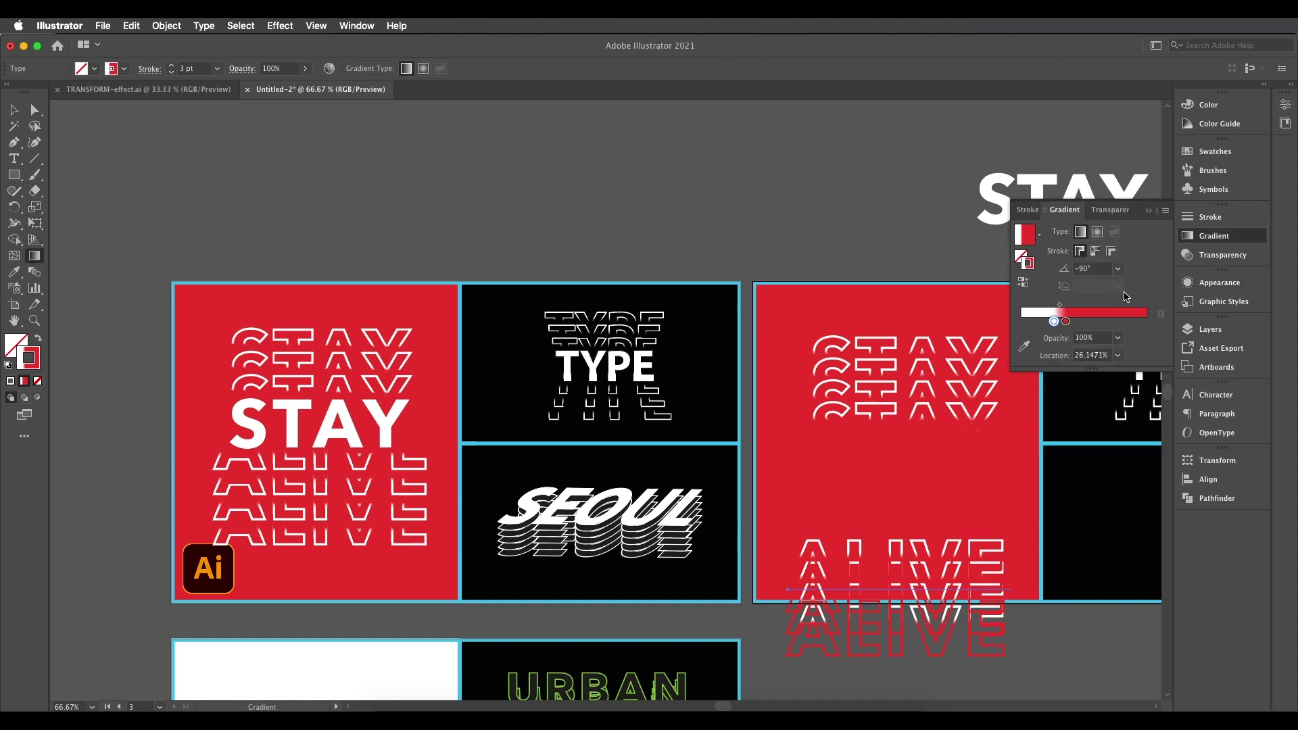
{"action": "left_click", "coordinate": [1082, 269]}
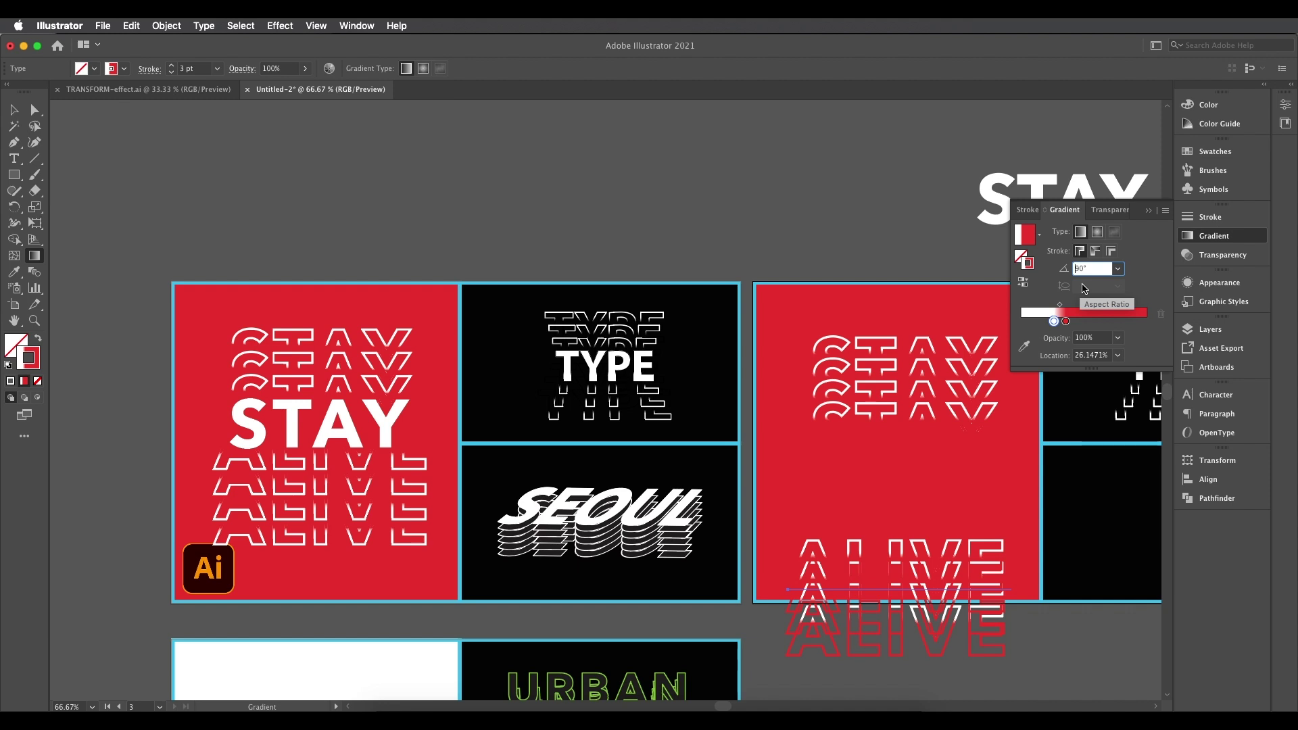
{"action": "key", "text": "Return"}
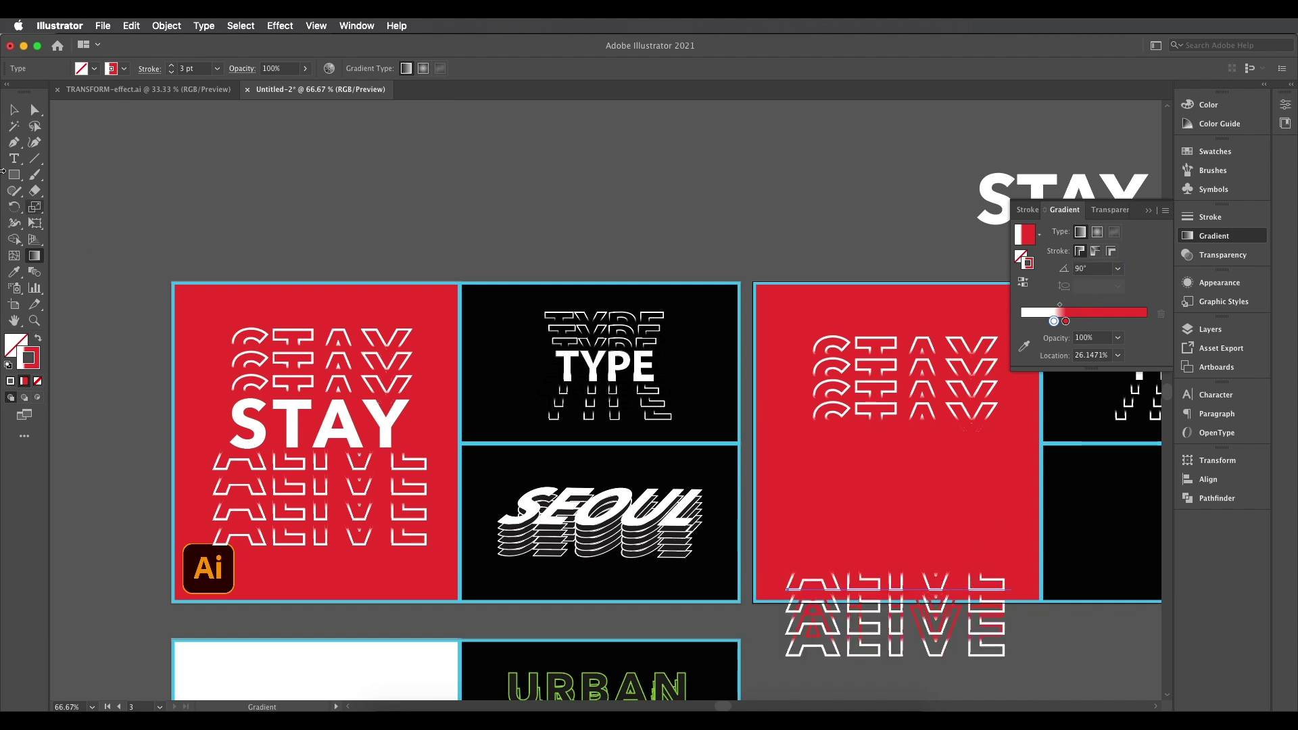
- Move the ALIVE stack up onto the red panel beneath the STAY stack and deselect it
{"action": "left_click", "coordinate": [15, 108]}
{"action": "left_click_drag", "start_coordinate": [956, 653], "coordinate": [946, 548]}
{"action": "left_click", "coordinate": [916, 683]}
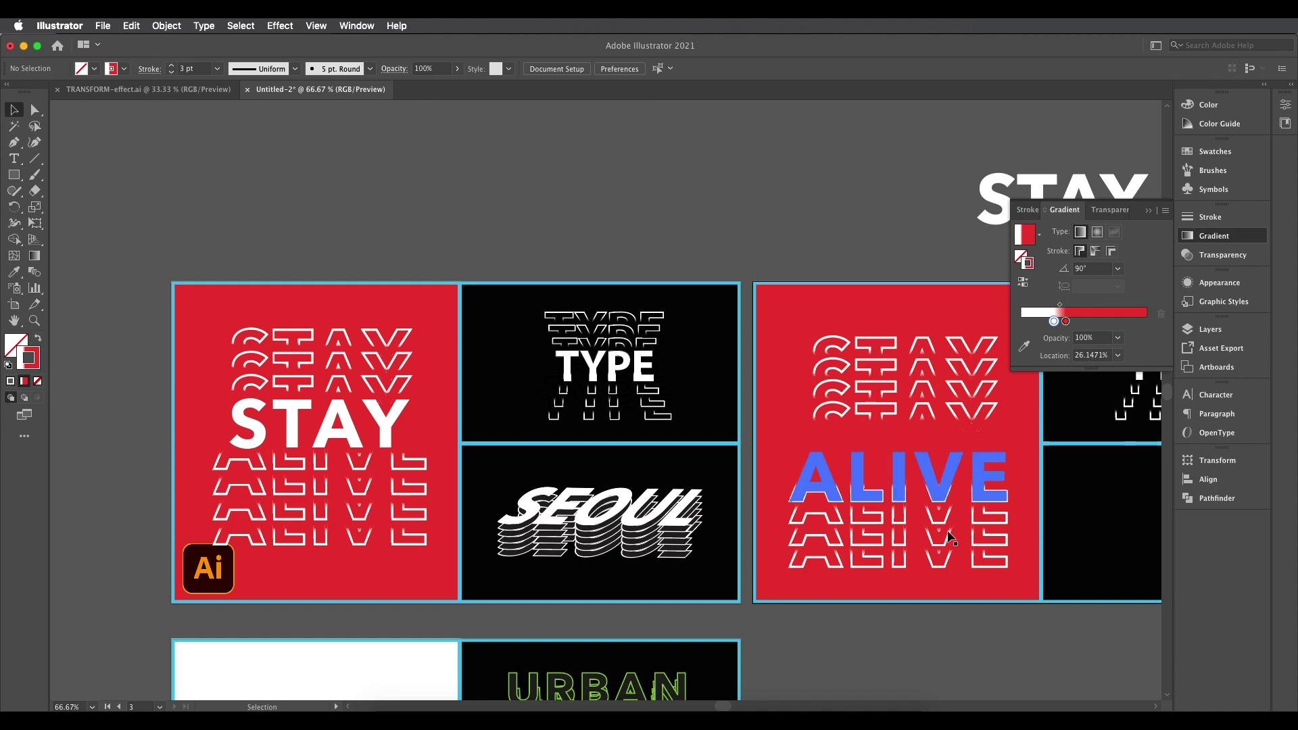
- Set the vertical move of the ALIVE stack's Transform effect to 38 pt
{"action": "left_click", "coordinate": [896, 526]}
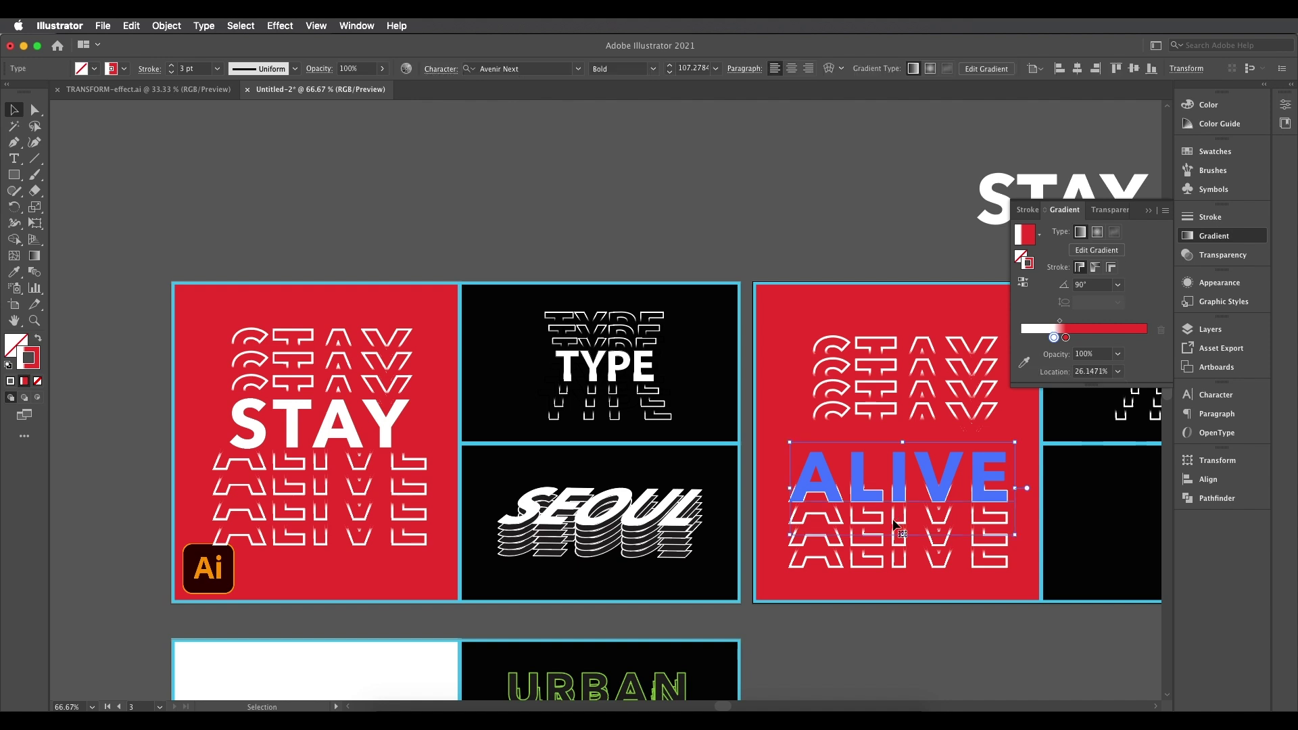
{"action": "left_click", "coordinate": [1211, 284]}
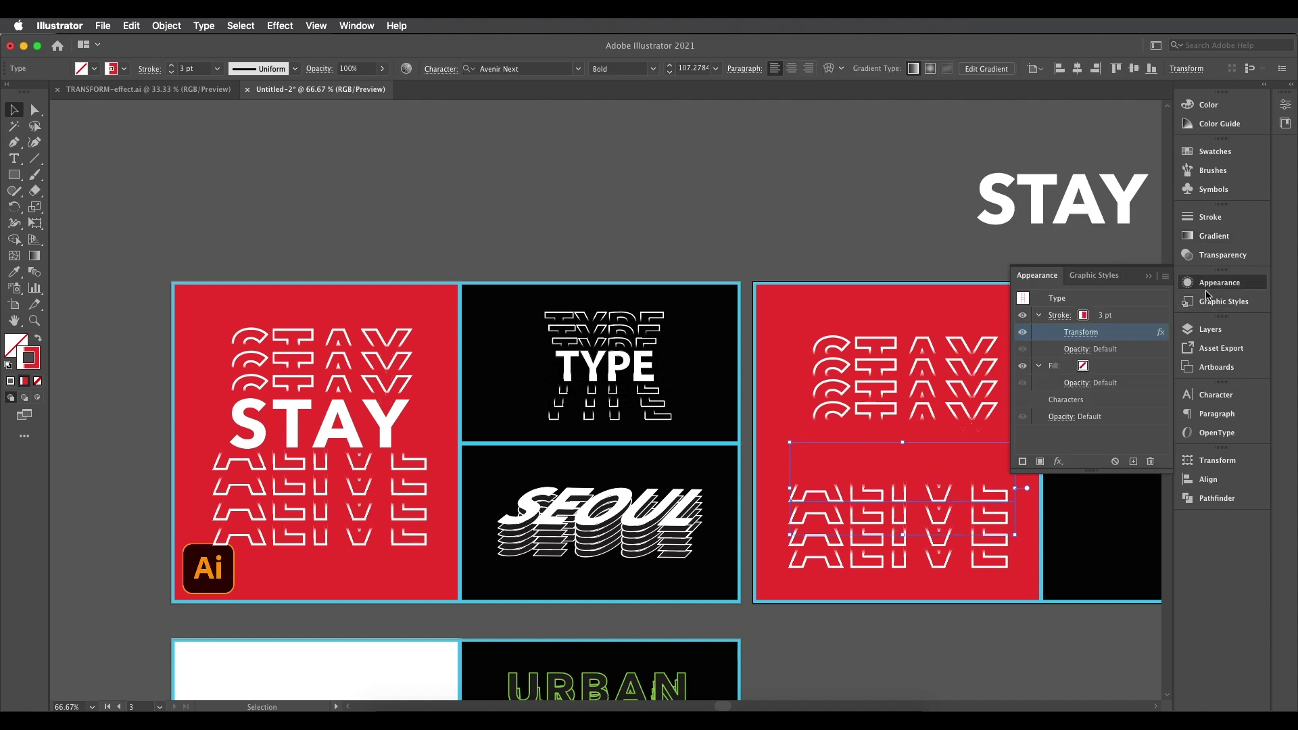
{"action": "left_click", "coordinate": [1085, 334]}
{"action": "left_click", "coordinate": [622, 205]}
{"action": "key", "text": "Up"}
{"action": "key", "text": "Up"}
{"action": "key", "text": "Up"}
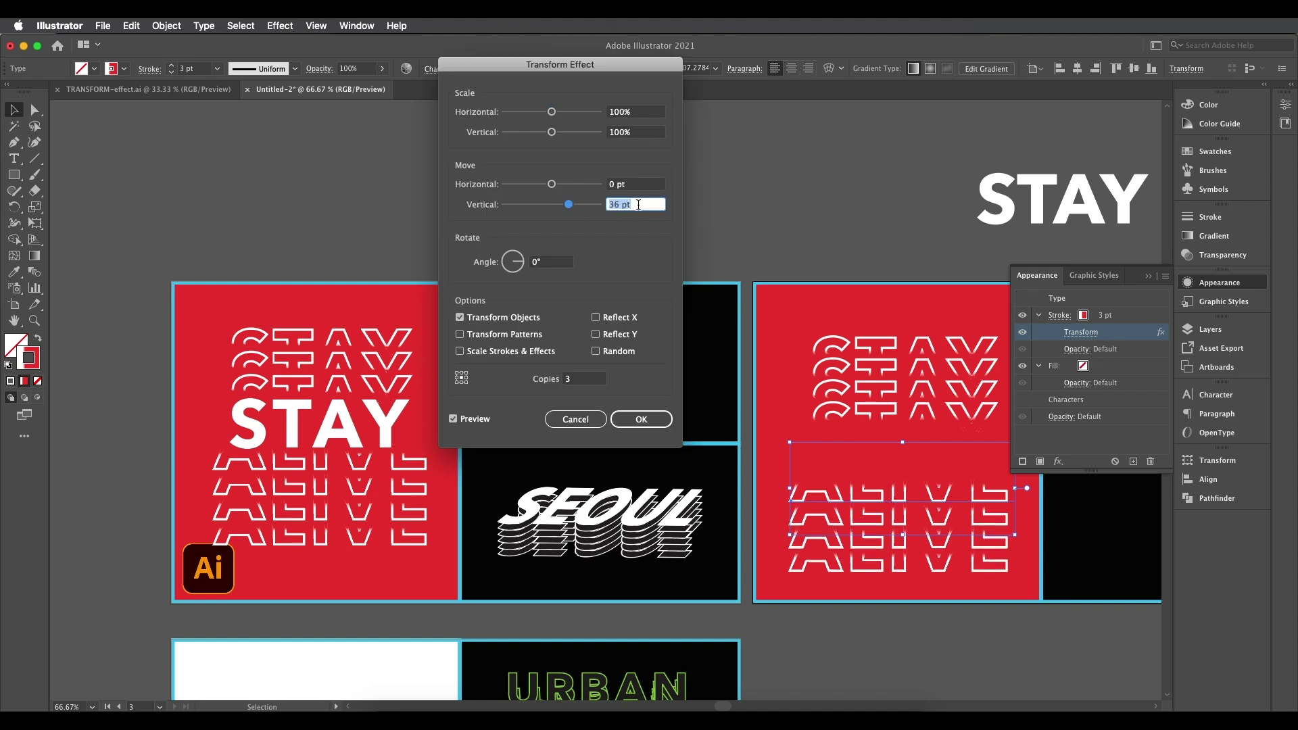
{"action": "key", "text": "Up"}
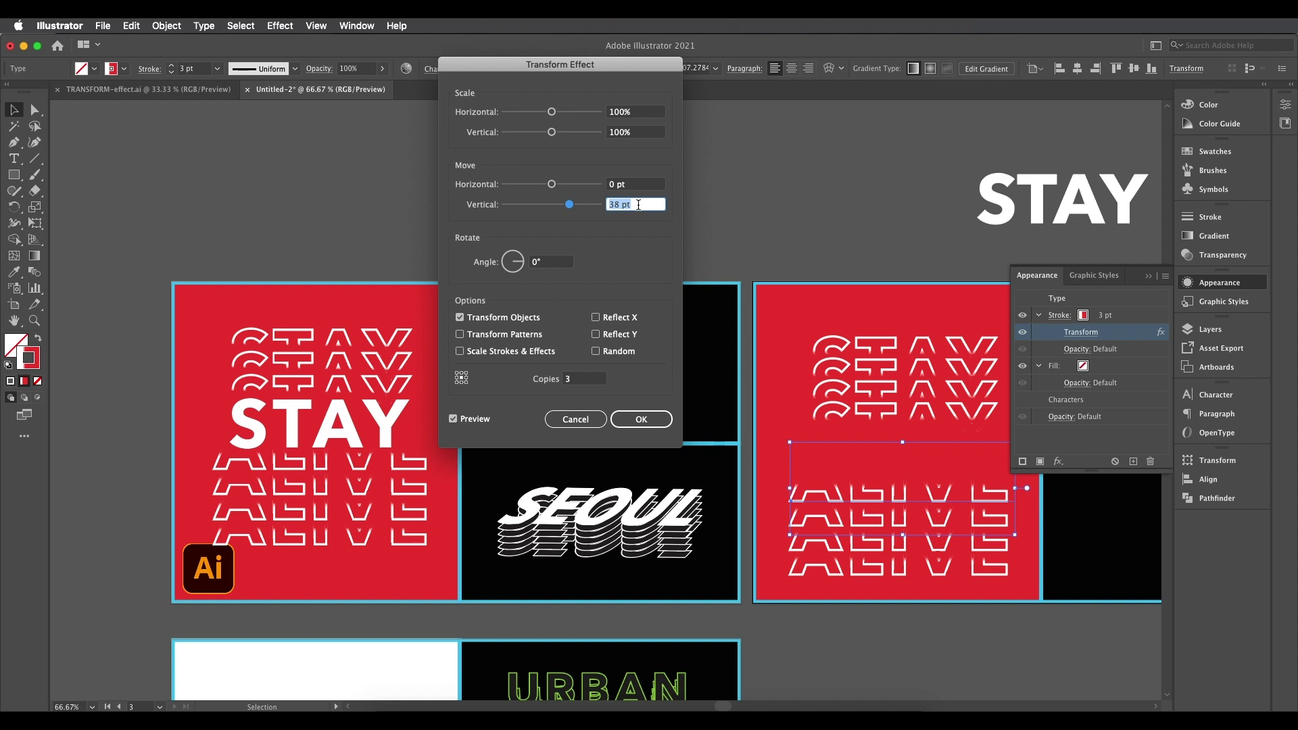
{"action": "left_click", "coordinate": [641, 419]}
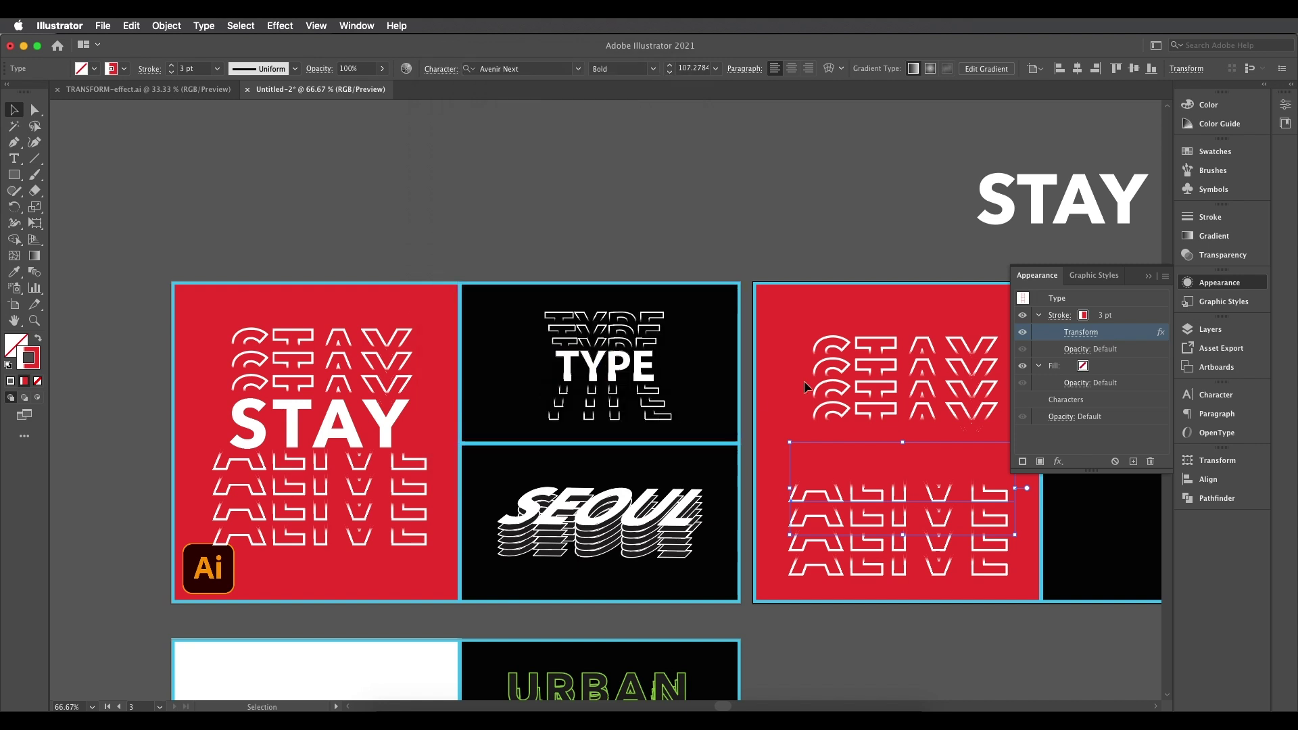
- Increase the upward vertical move in the STAY outline stack's Transform effect by a few points to spread its copies
{"action": "left_click", "coordinate": [879, 368]}
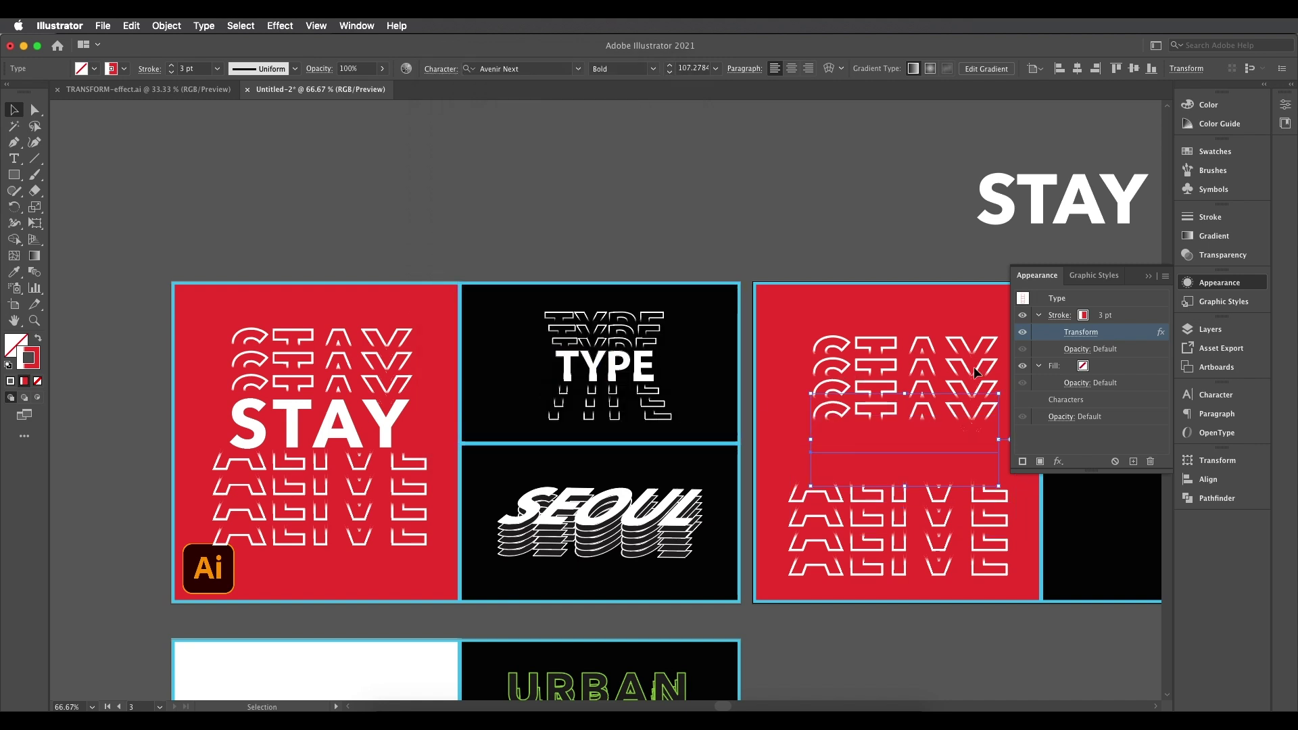
{"action": "left_click", "coordinate": [1081, 332]}
{"action": "left_click", "coordinate": [629, 204]}
{"action": "key", "text": "Down"}
{"action": "key", "text": "Down"}
{"action": "key", "text": "Down"}
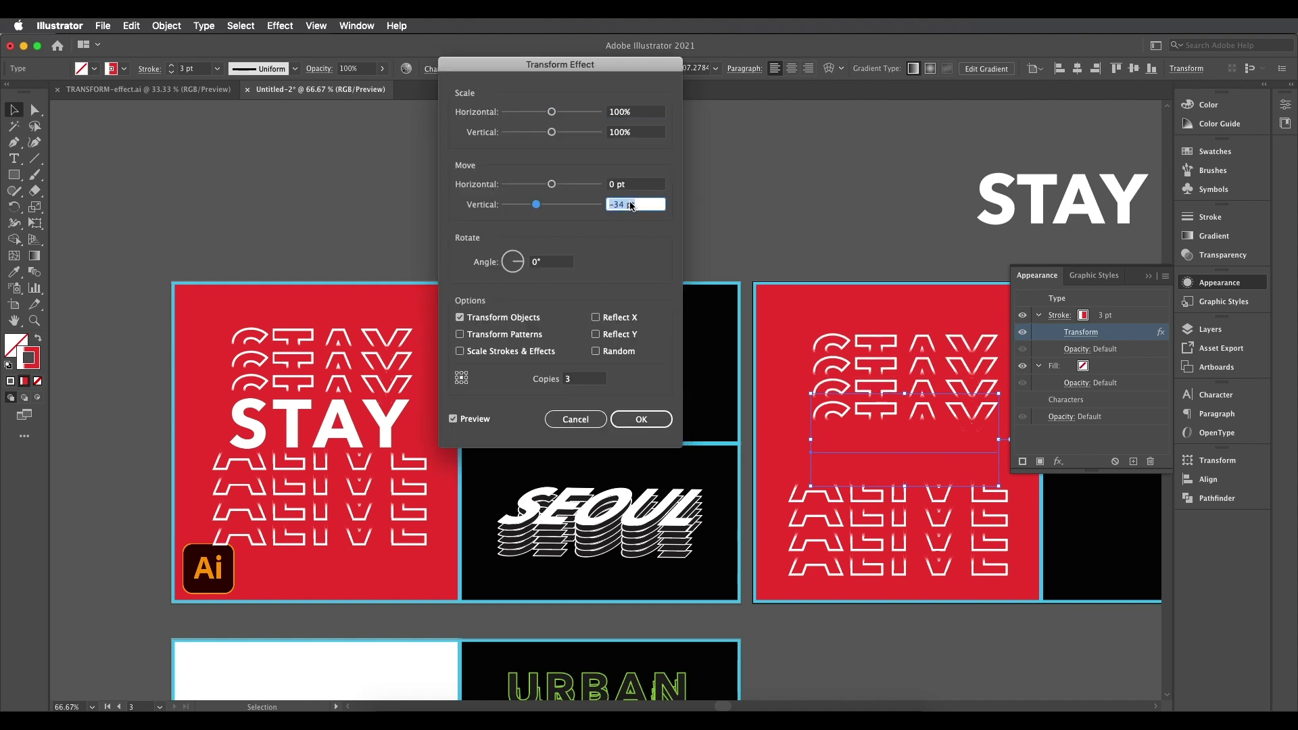
{"action": "left_click", "coordinate": [641, 418]}
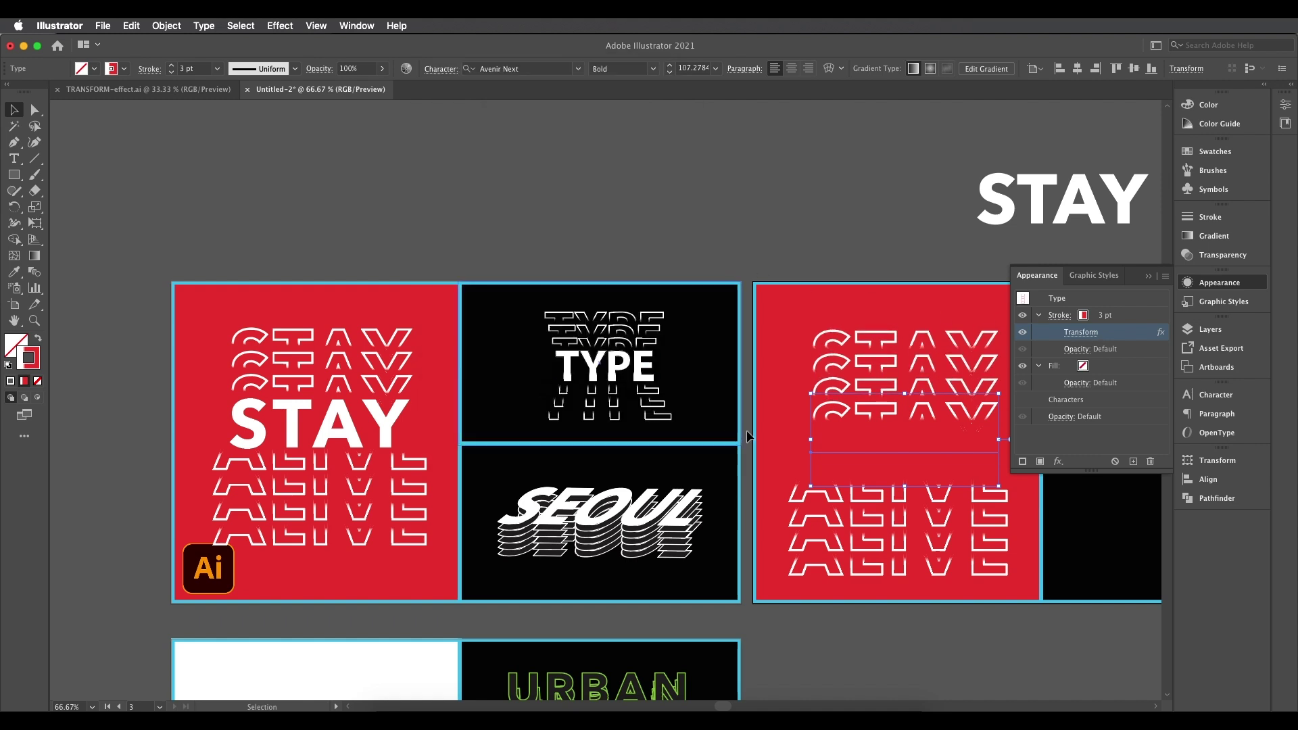
- Place the solid white STAY text between the two outline stacks and widen its tracking to match the STAY outlines
{"action": "left_click", "coordinate": [920, 245]}
{"action": "left_click_drag", "start_coordinate": [1045, 215], "coordinate": [884, 462]}
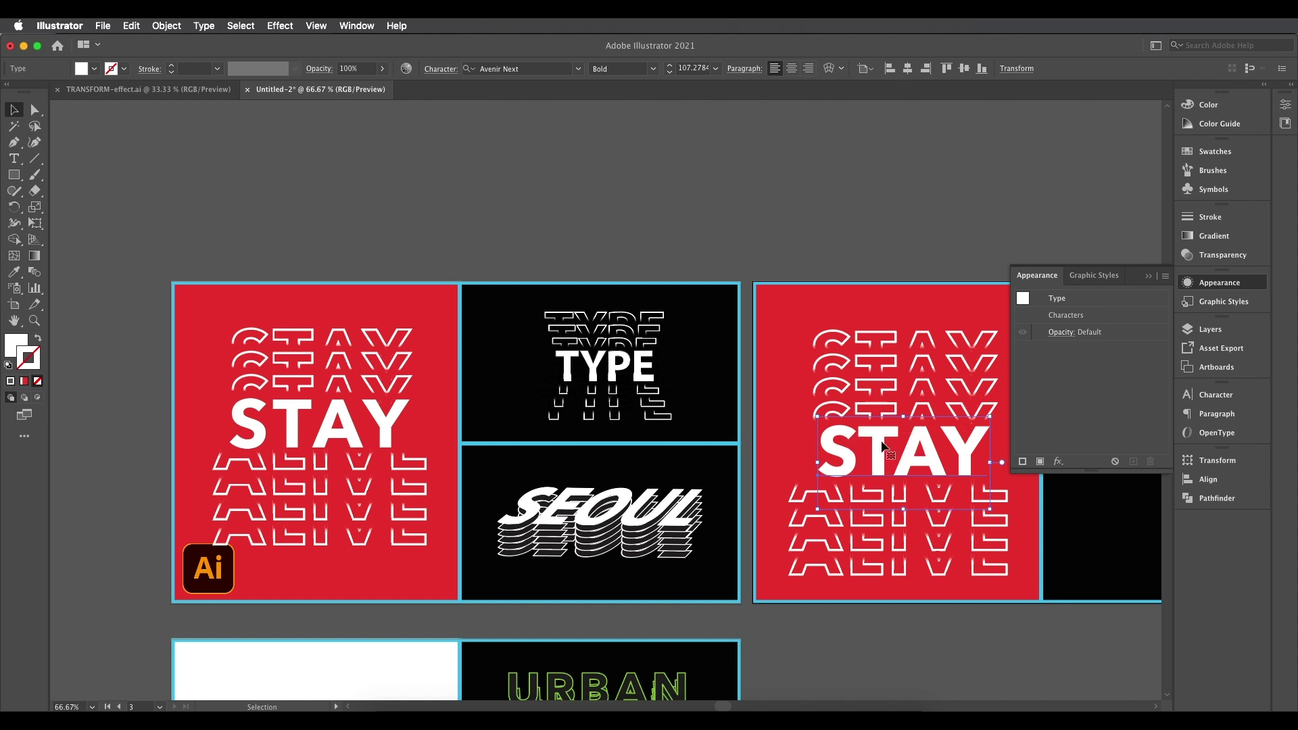
{"action": "left_click", "coordinate": [442, 74]}
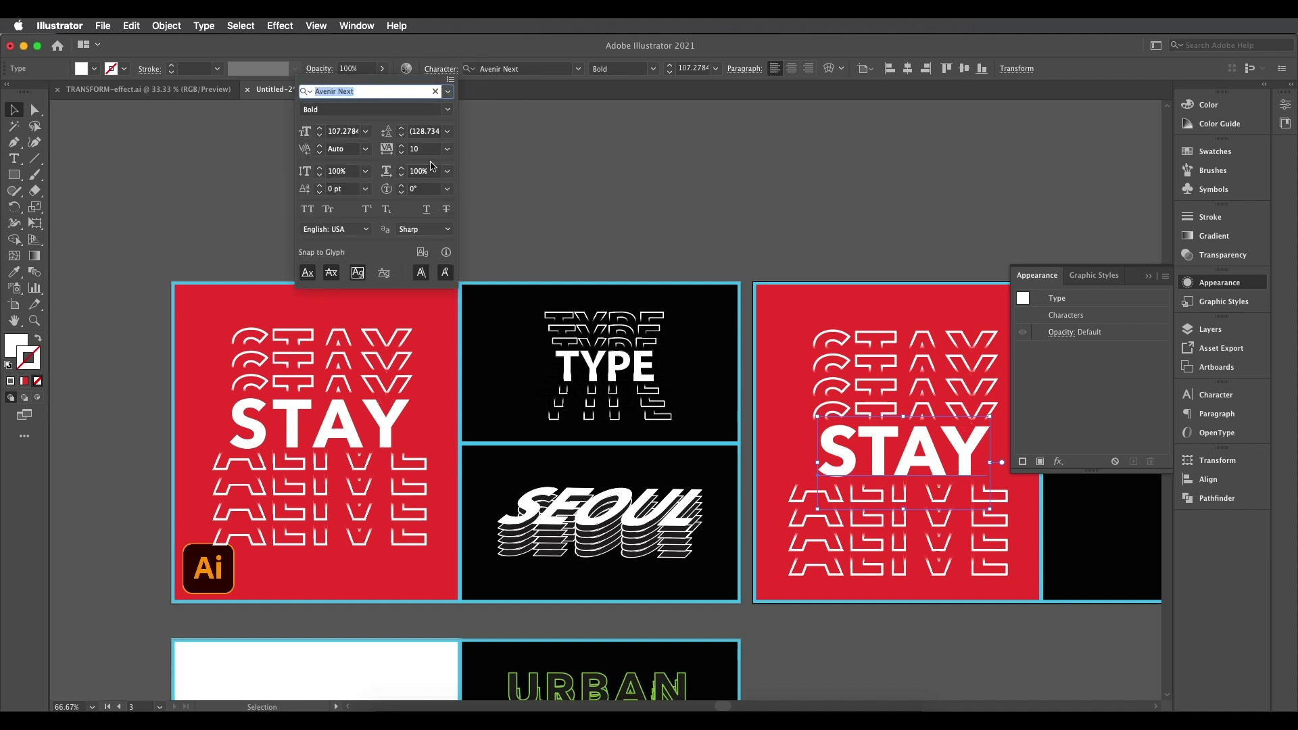
{"action": "left_click", "coordinate": [390, 151]}
{"action": "type", "text": "80"}
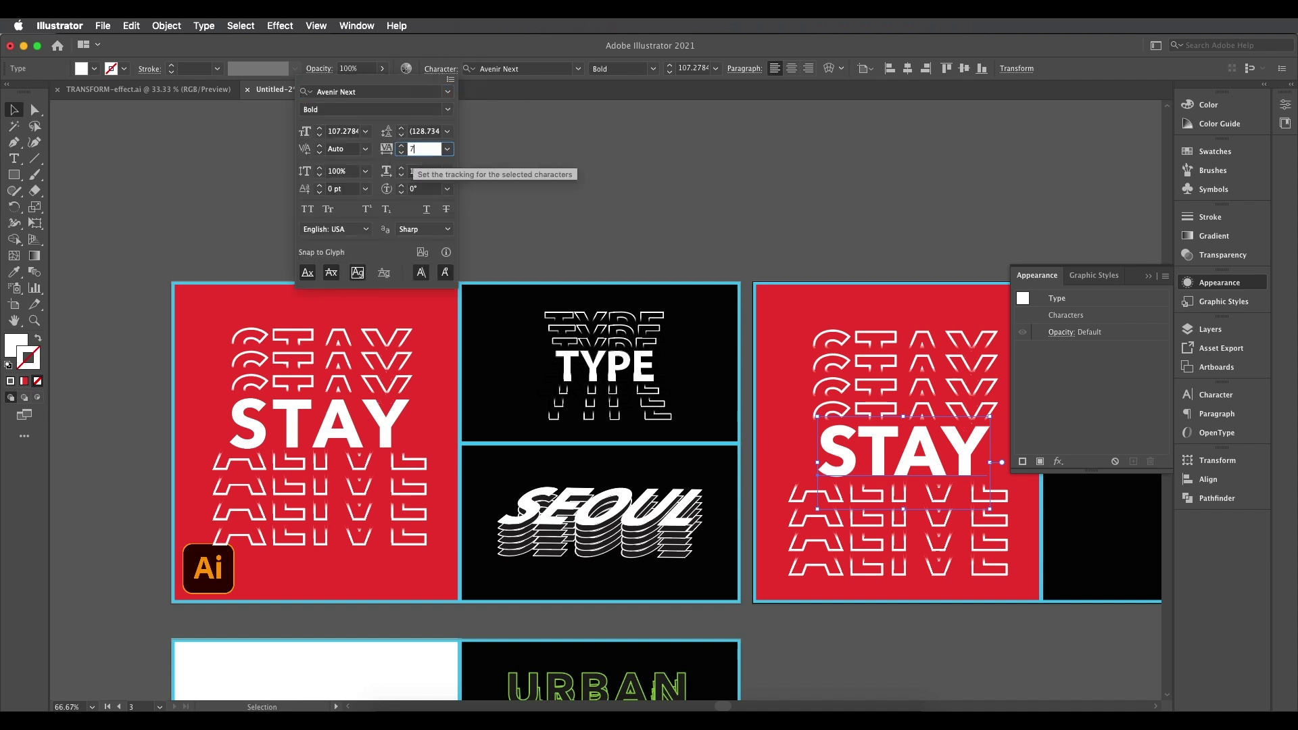
{"action": "key", "text": "Return"}
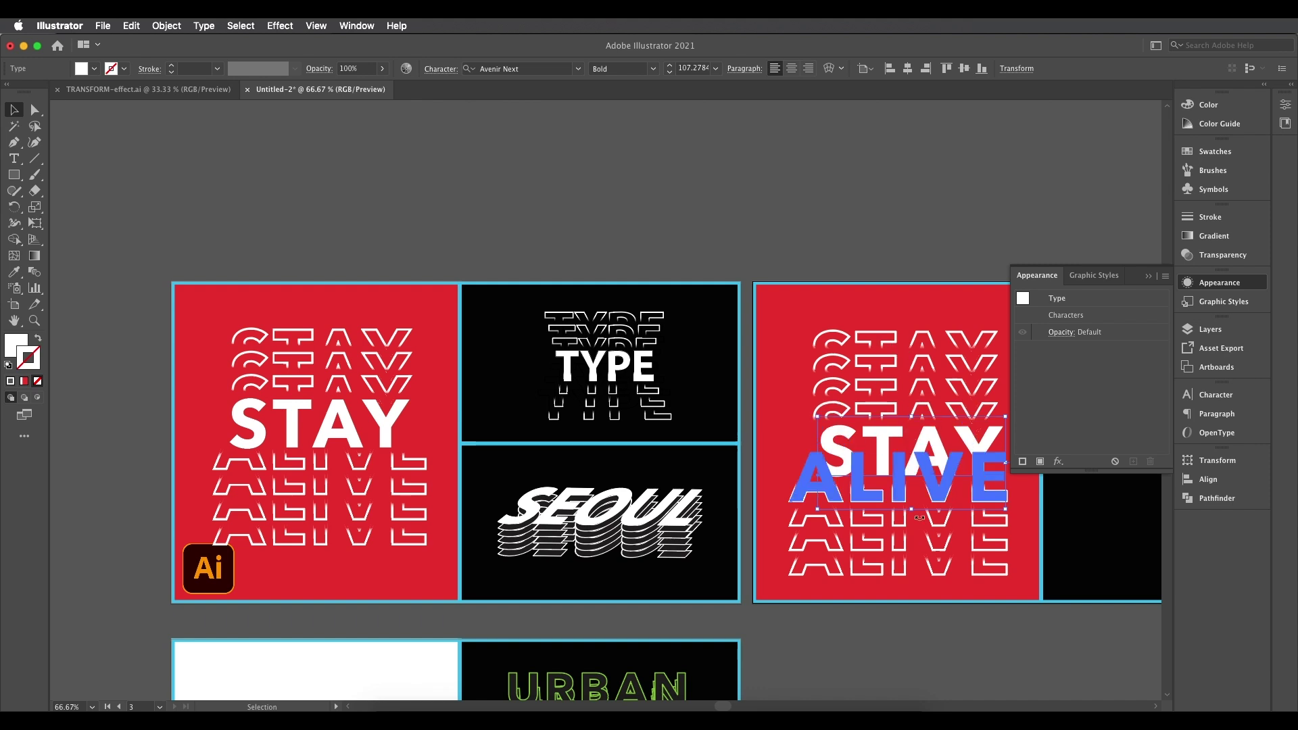
- Align the solid white STAY text with the letters of the STAY outlines above it
{"action": "left_click_drag", "start_coordinate": [928, 457], "coordinate": [924, 449]}
{"action": "key", "text": "Up"}
{"action": "key", "text": "Up"}
{"action": "key", "text": "Up"}
{"action": "key", "text": "Up"}
{"action": "key", "text": "Up"}
{"action": "key", "text": "Up"}
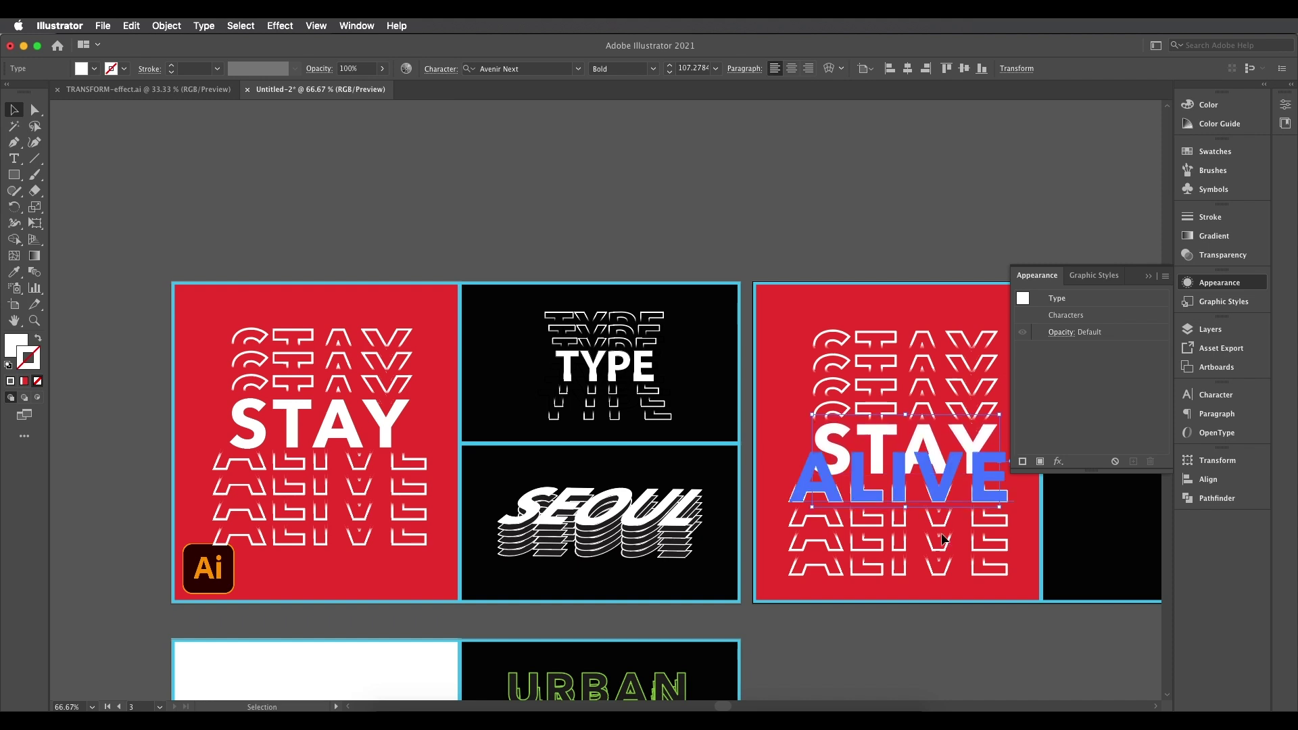
- Nudge the ALIVE outline stack slightly to the right beneath the solid STAY text
{"action": "left_click", "coordinate": [963, 551]}
{"action": "key", "text": "Right"}
{"action": "key", "text": "Right"}
{"action": "key", "text": "Right"}
{"action": "key", "text": "Right"}
{"action": "key", "text": "Right"}
{"action": "key", "text": "Right"}
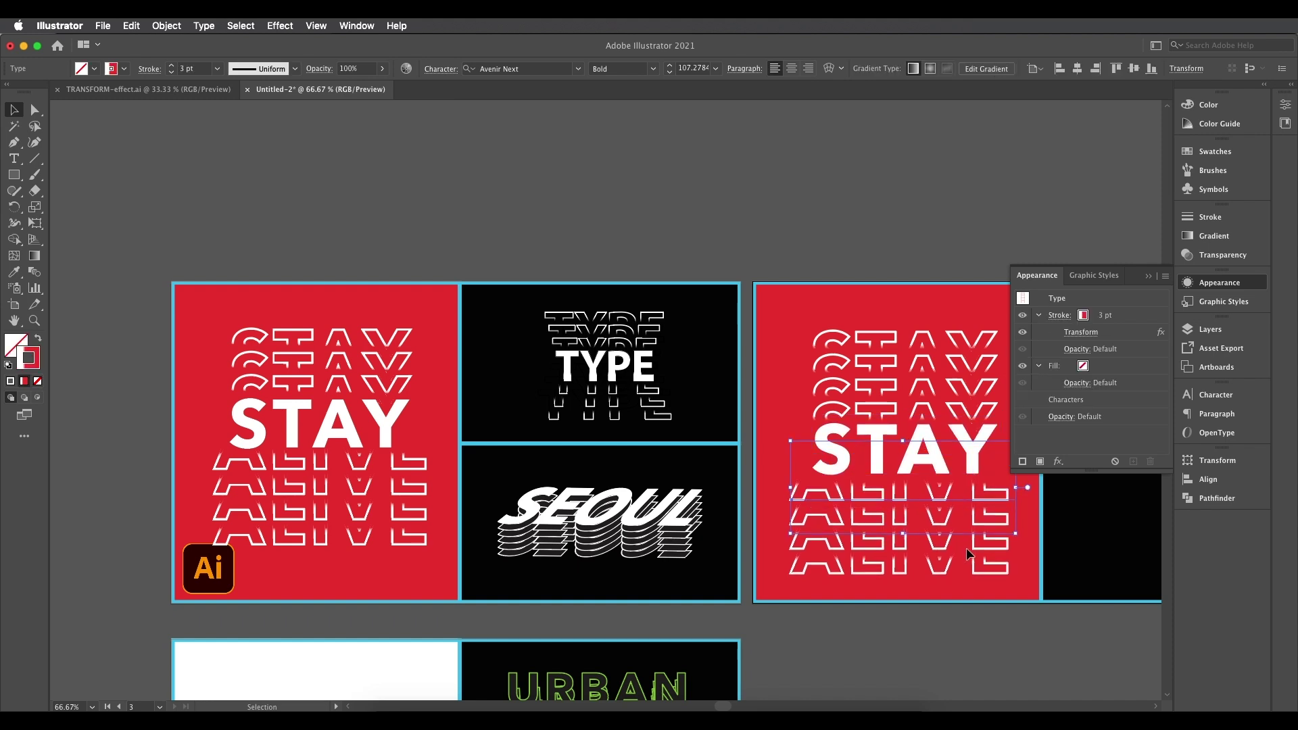
- Shift the whole STAY / ALIVE lettering slightly upward on the red panel and deselect it
{"action": "key", "text": "super+alt+bracketright"}
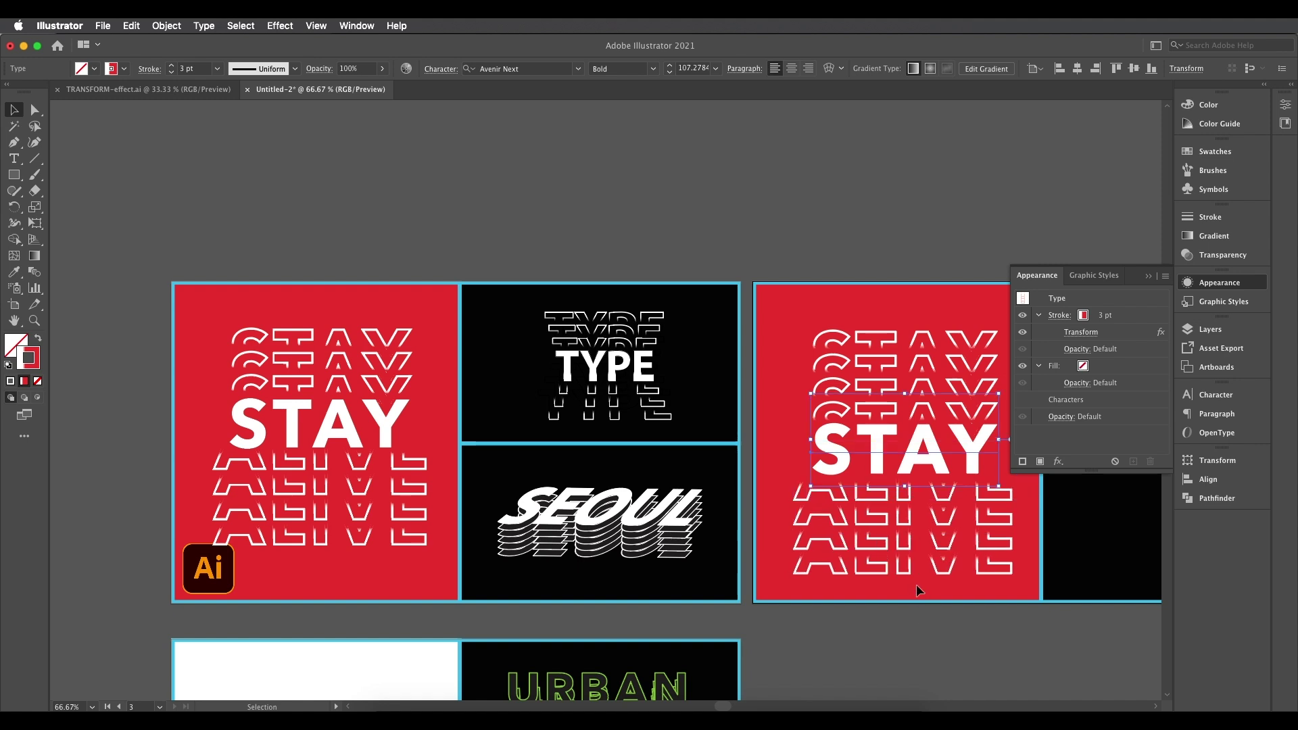
{"action": "left_click_drag", "start_coordinate": [933, 454], "coordinate": [928, 441]}
{"action": "key", "text": "super+minus"}
{"action": "key", "text": "super+minus"}
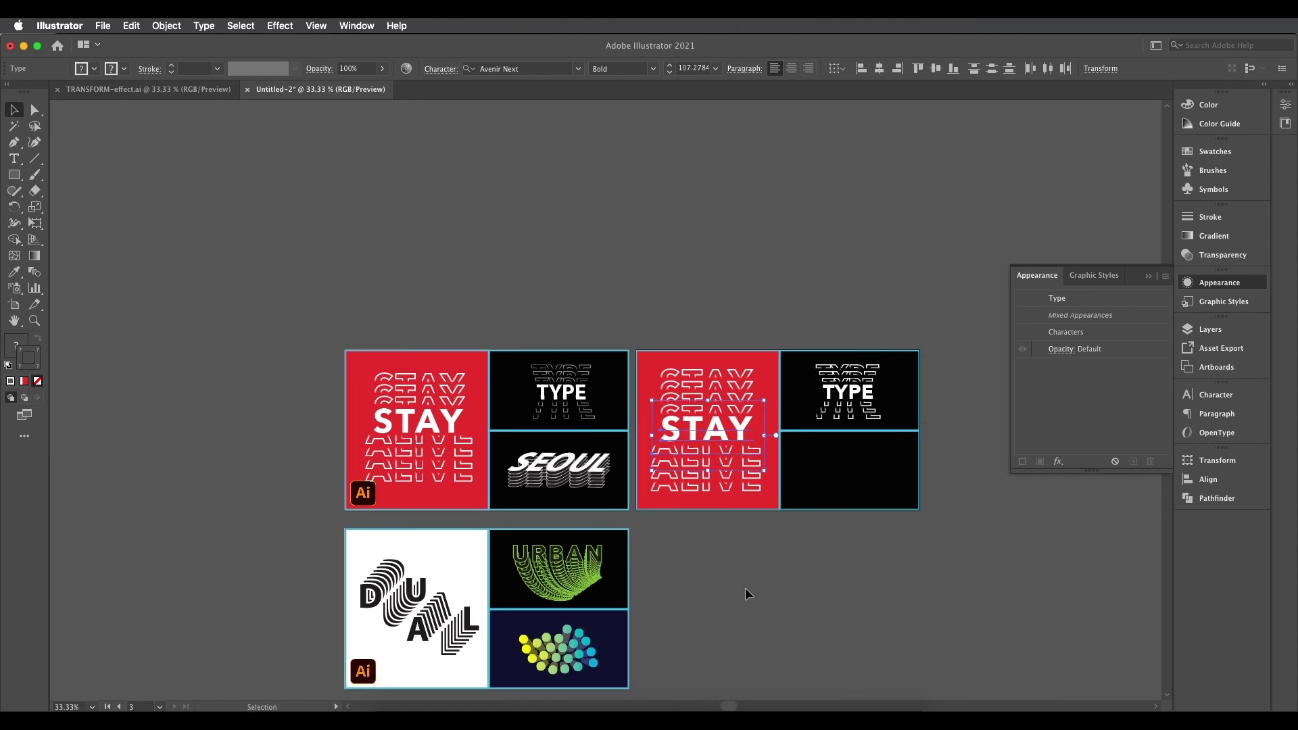
{"action": "left_click", "coordinate": [745, 587]}
- Review the Transform effect settings of the STAY outline stack on the red panel
{"action": "scroll", "coordinate": [748, 514], "scroll_direction": "up", "scroll_amount": 1}
{"action": "left_click_drag", "start_coordinate": [747, 513], "coordinate": [777, 591]}
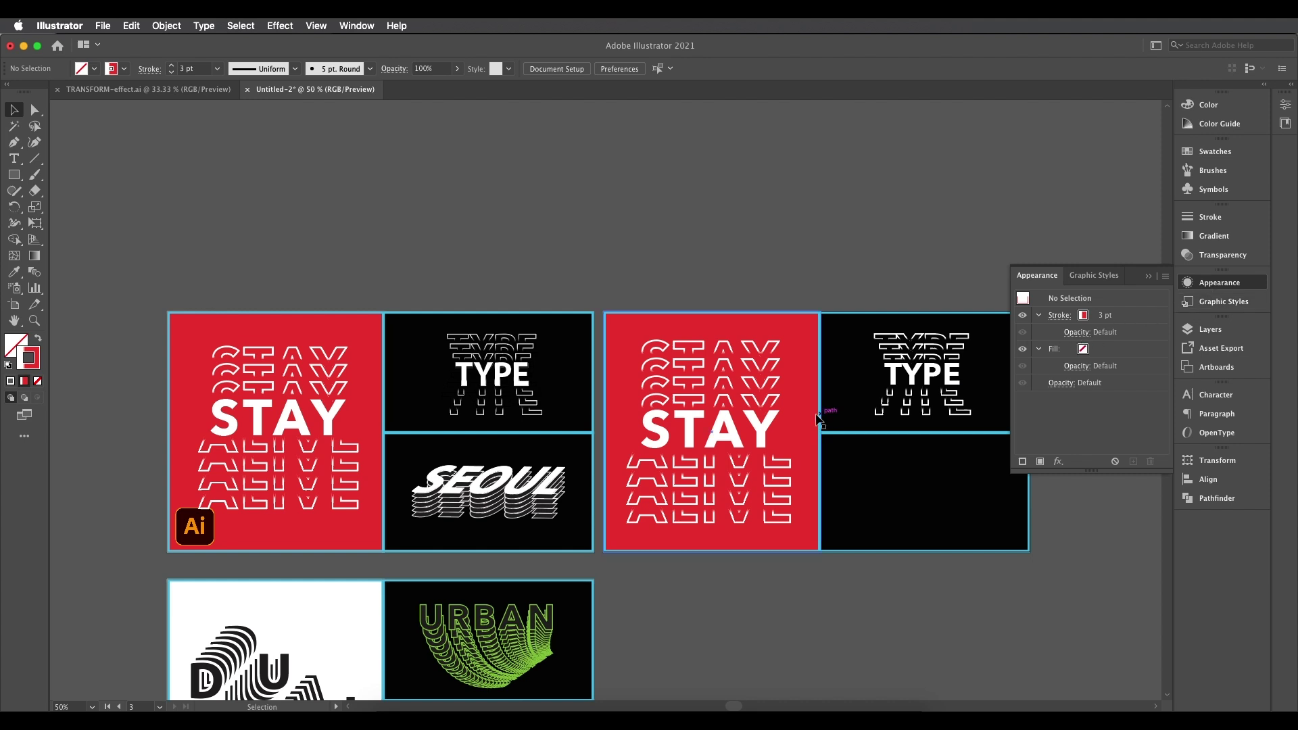
{"action": "left_click", "coordinate": [768, 423]}
{"action": "left_click", "coordinate": [1080, 332]}
{"action": "left_click_drag", "start_coordinate": [582, 64], "coordinate": [1012, 65]}
{"action": "left_click", "coordinate": [1072, 420]}
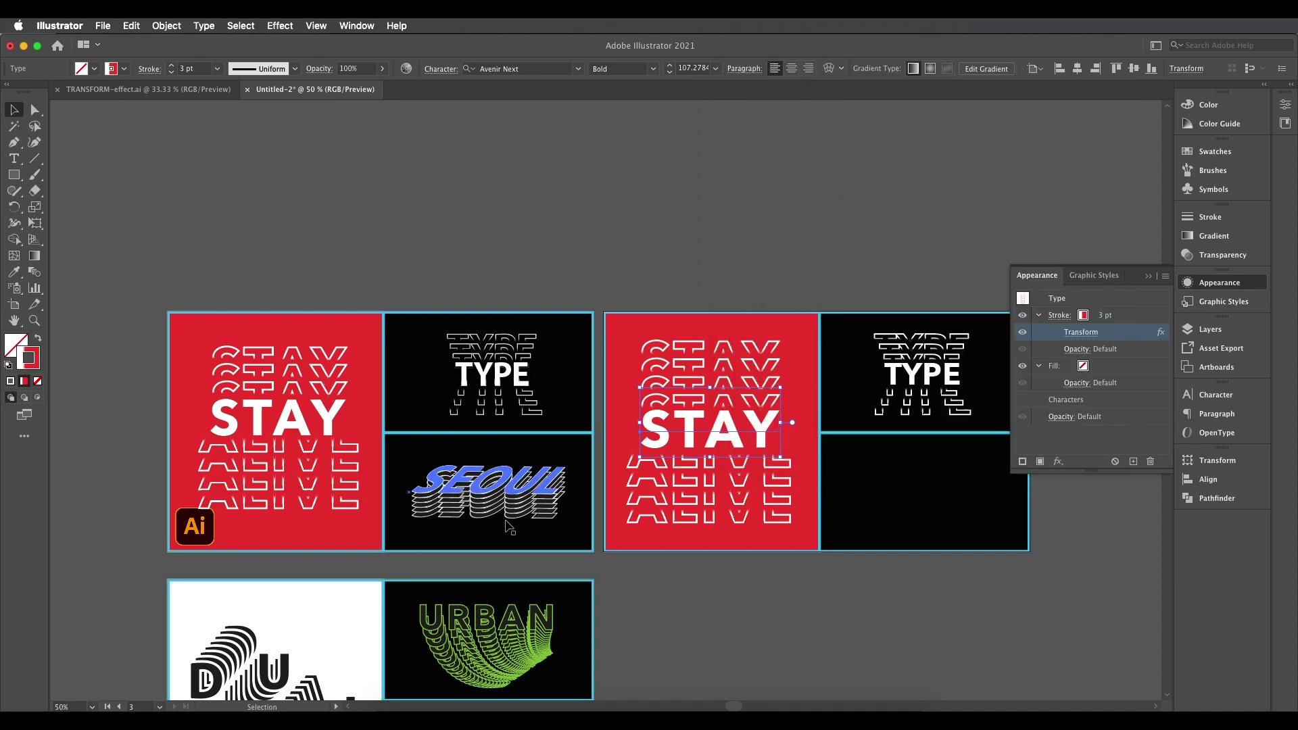
- Add the text SEOUL to the empty black panel below the TYPE design and fill it with white
{"action": "scroll", "coordinate": [509, 512], "scroll_direction": "up", "scroll_amount": 3}
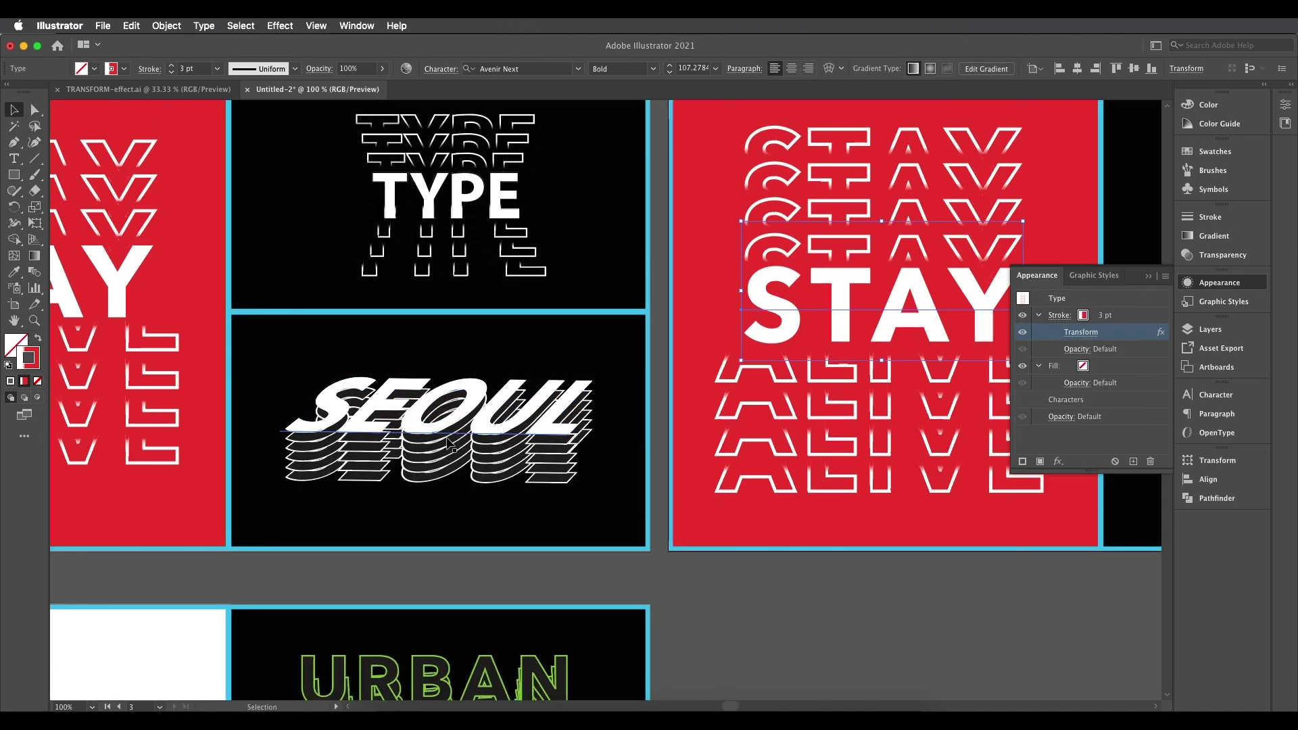
{"action": "scroll", "coordinate": [449, 443], "scroll_direction": "down", "scroll_amount": 3}
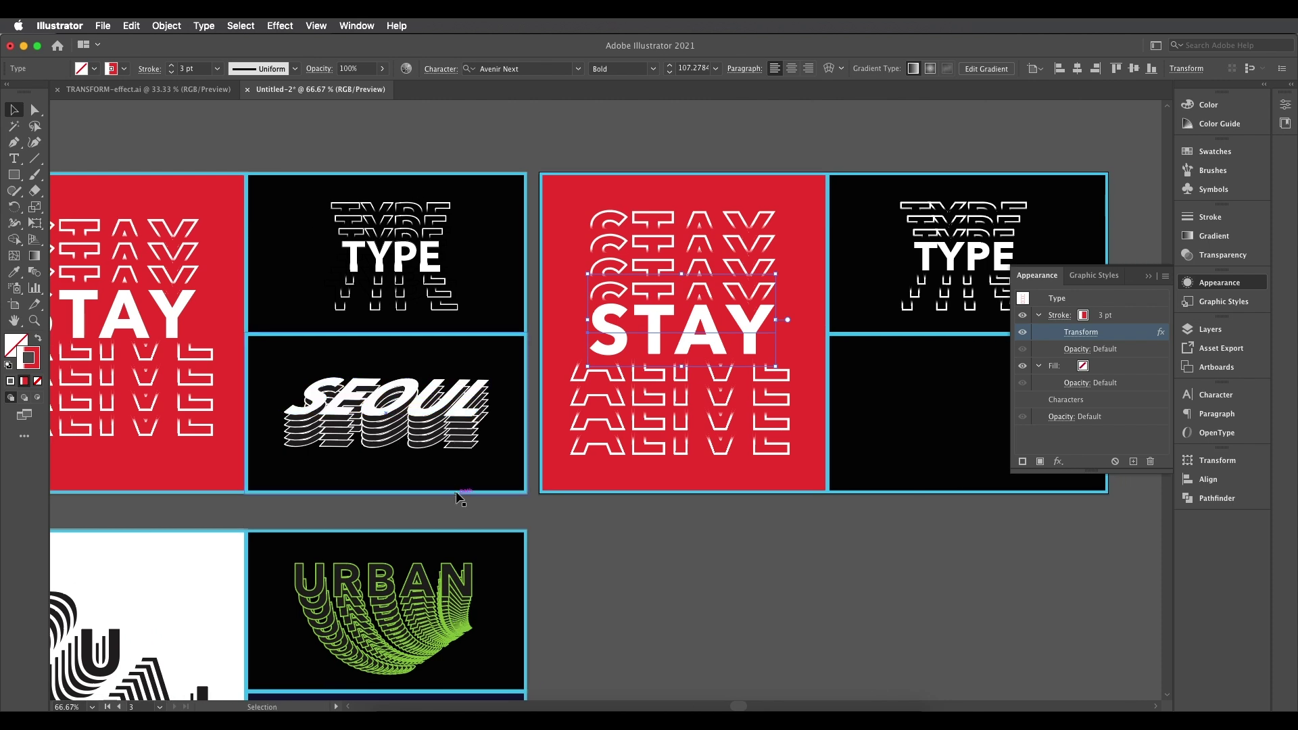
{"action": "scroll", "coordinate": [366, 425], "scroll_direction": "right", "scroll_amount": 2}
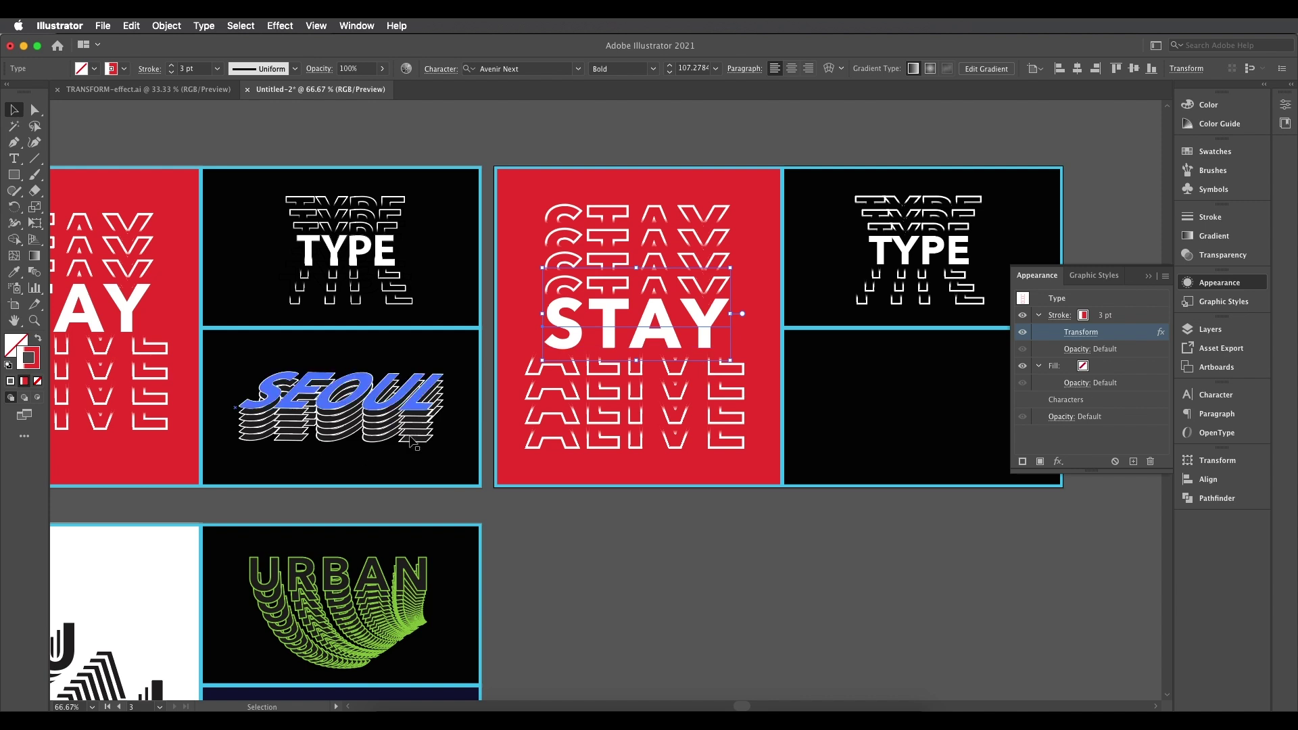
{"action": "scroll", "coordinate": [690, 528], "scroll_direction": "right", "scroll_amount": 3}
{"action": "key", "text": "super+shift+b"}
{"action": "key", "text": "t"}
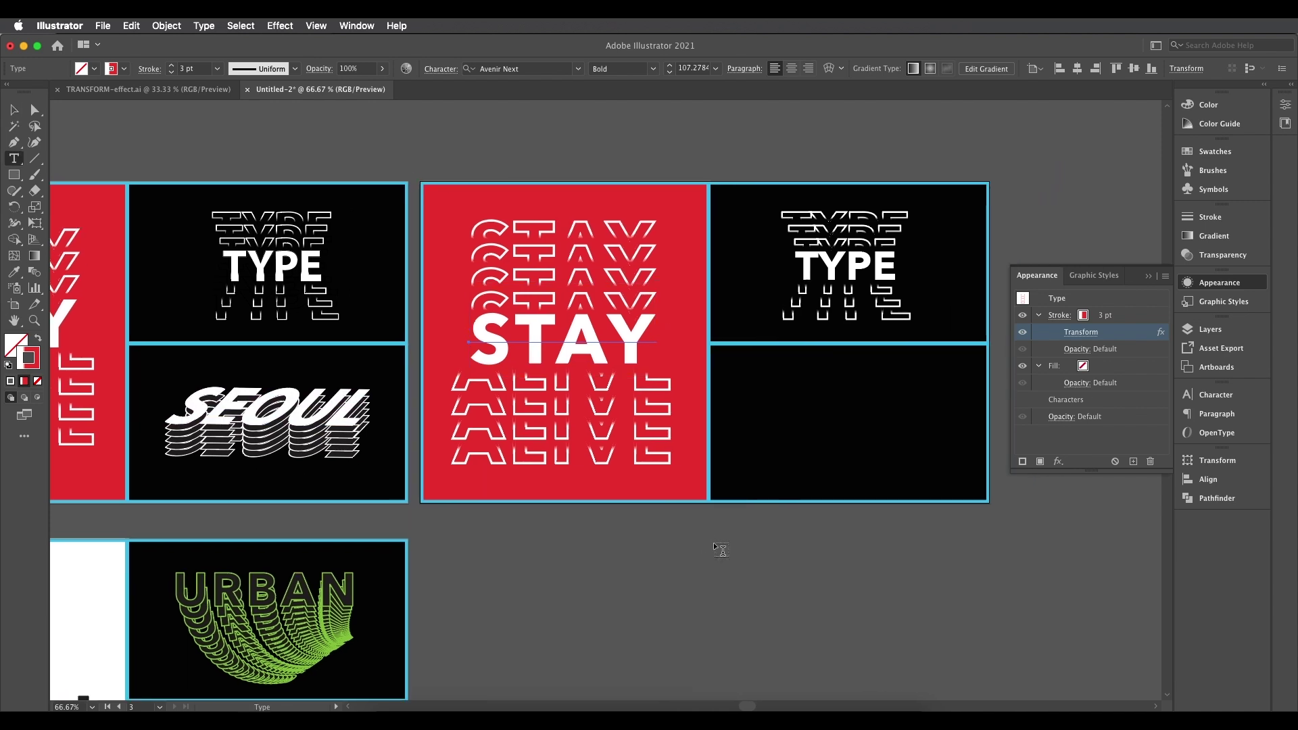
{"action": "left_click", "coordinate": [789, 419]}
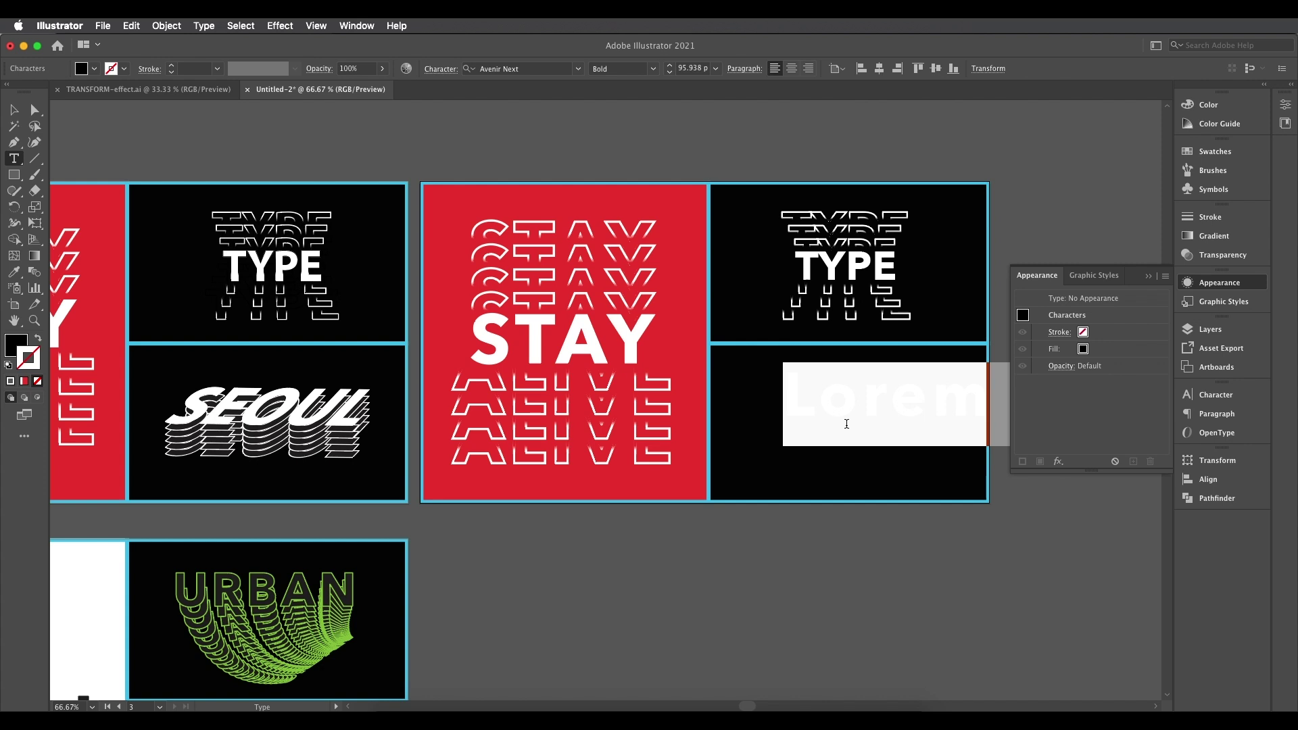
{"action": "type", "text": "SEOUL"}
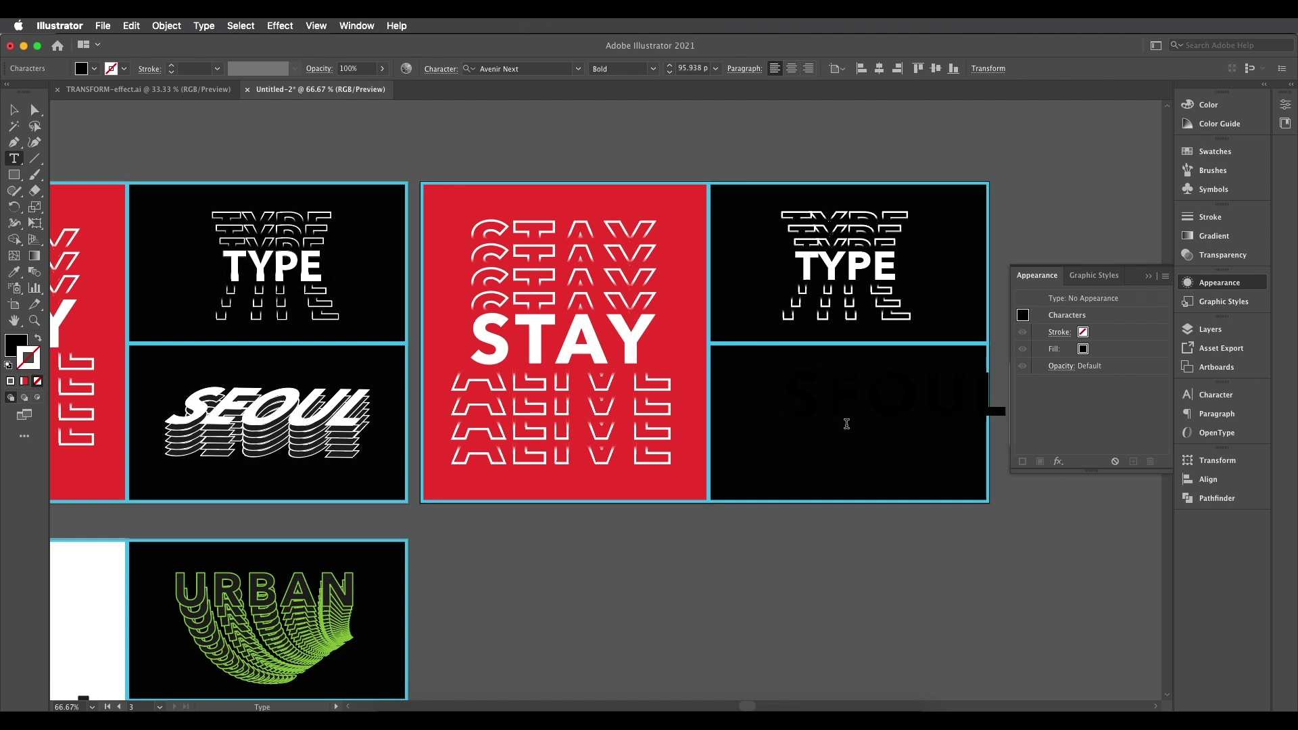
{"action": "key", "text": "Escape"}
{"action": "left_click", "coordinate": [81, 68]}
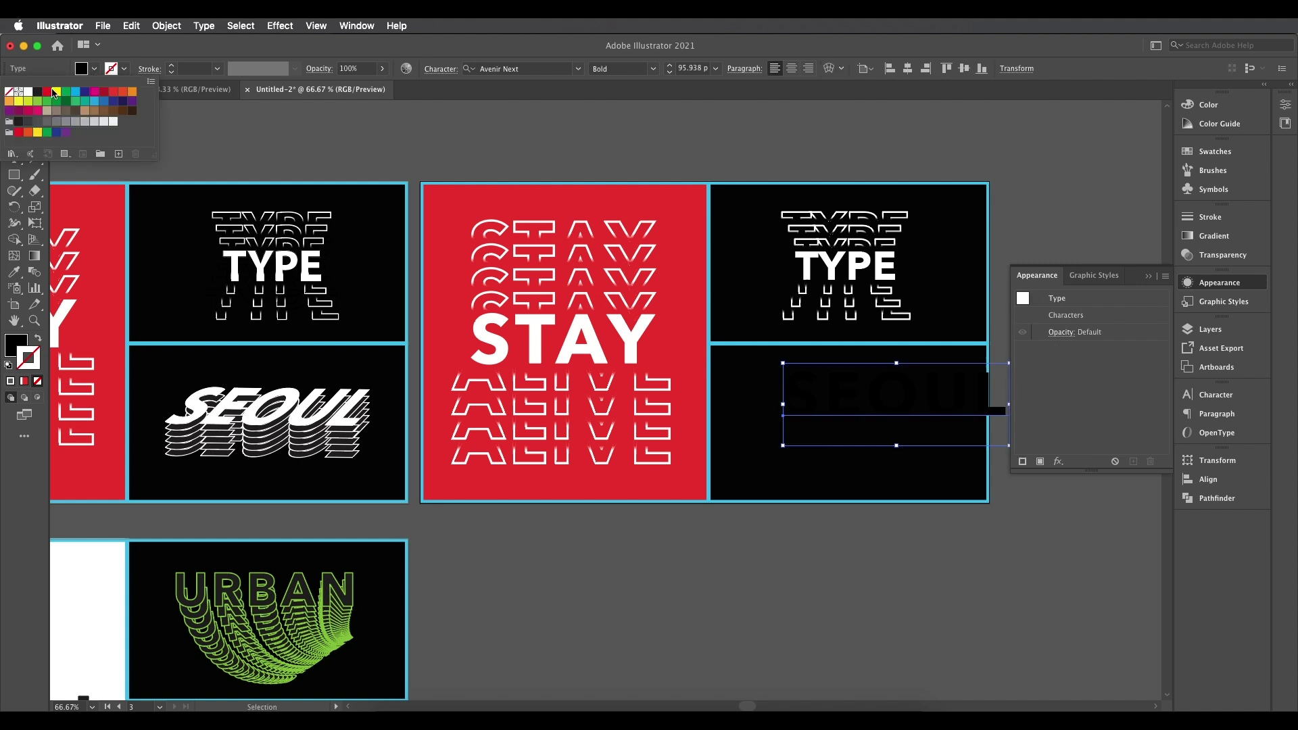
{"action": "left_click", "coordinate": [27, 93]}
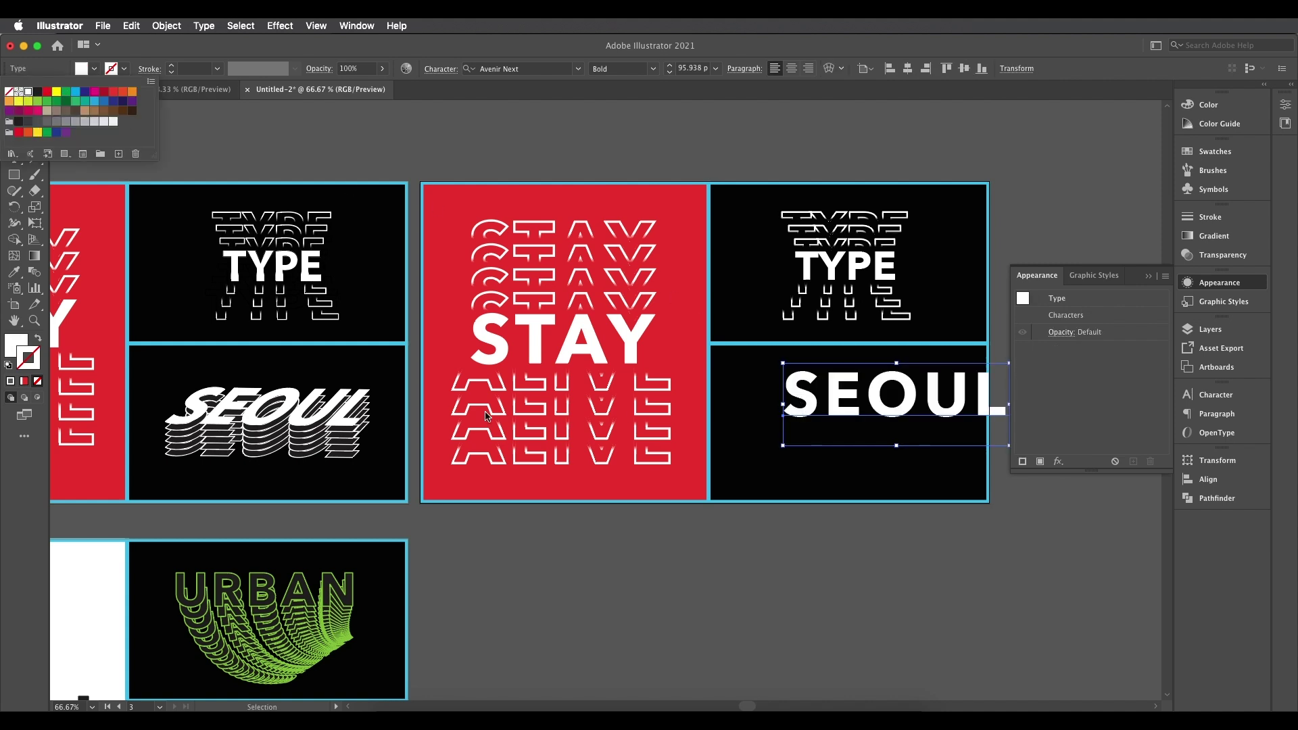
- Place the white SEOUL text inside the empty black panel, with a duplicate kept outside the artboard
{"action": "left_click", "coordinate": [298, 462]}
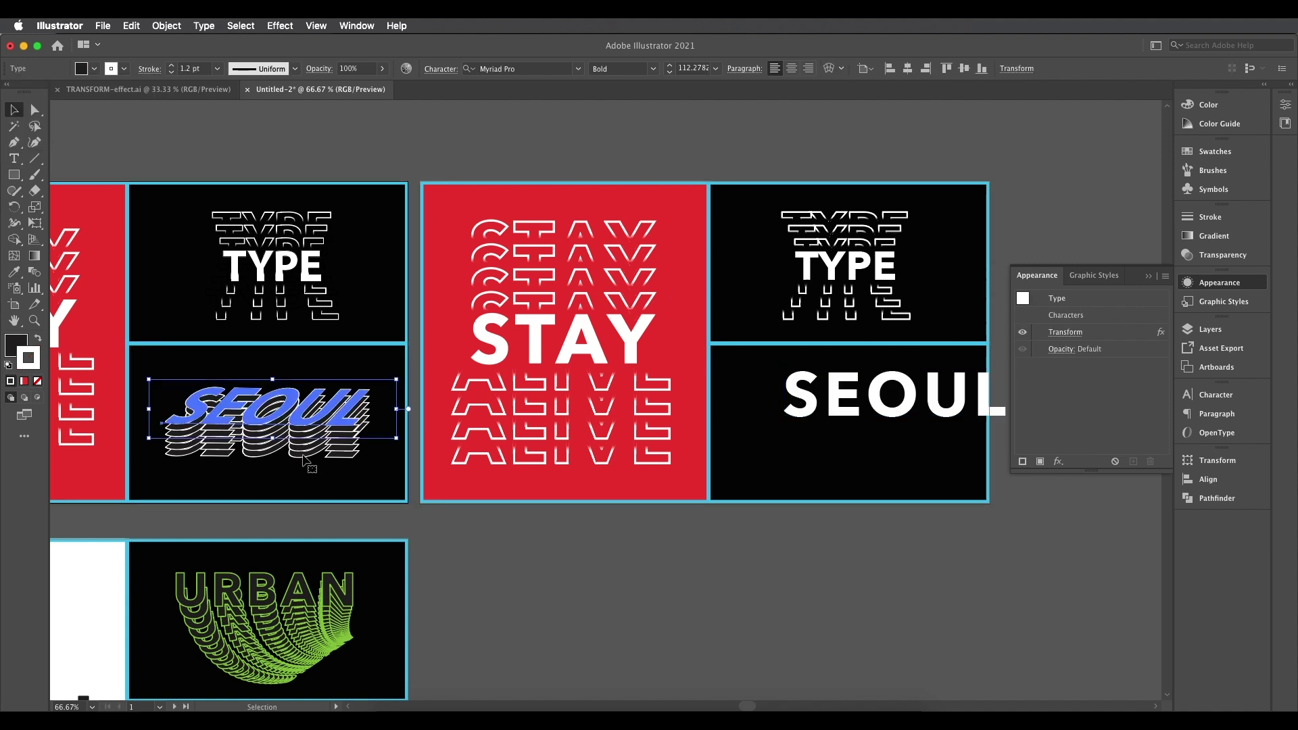
{"action": "left_click_drag", "start_coordinate": [305, 473], "coordinate": [317, 428]}
{"action": "left_click", "coordinate": [794, 553]}
{"action": "scroll", "coordinate": [744, 497], "scroll_direction": "right", "scroll_amount": 5}
{"action": "left_click_drag", "start_coordinate": [704, 419], "coordinate": [927, 203]}
{"action": "left_click_drag", "start_coordinate": [709, 373], "coordinate": [725, 385]}
{"action": "left_click", "coordinate": [606, 441]}
{"action": "scroll", "coordinate": [607, 441], "scroll_direction": "left", "scroll_amount": 3}
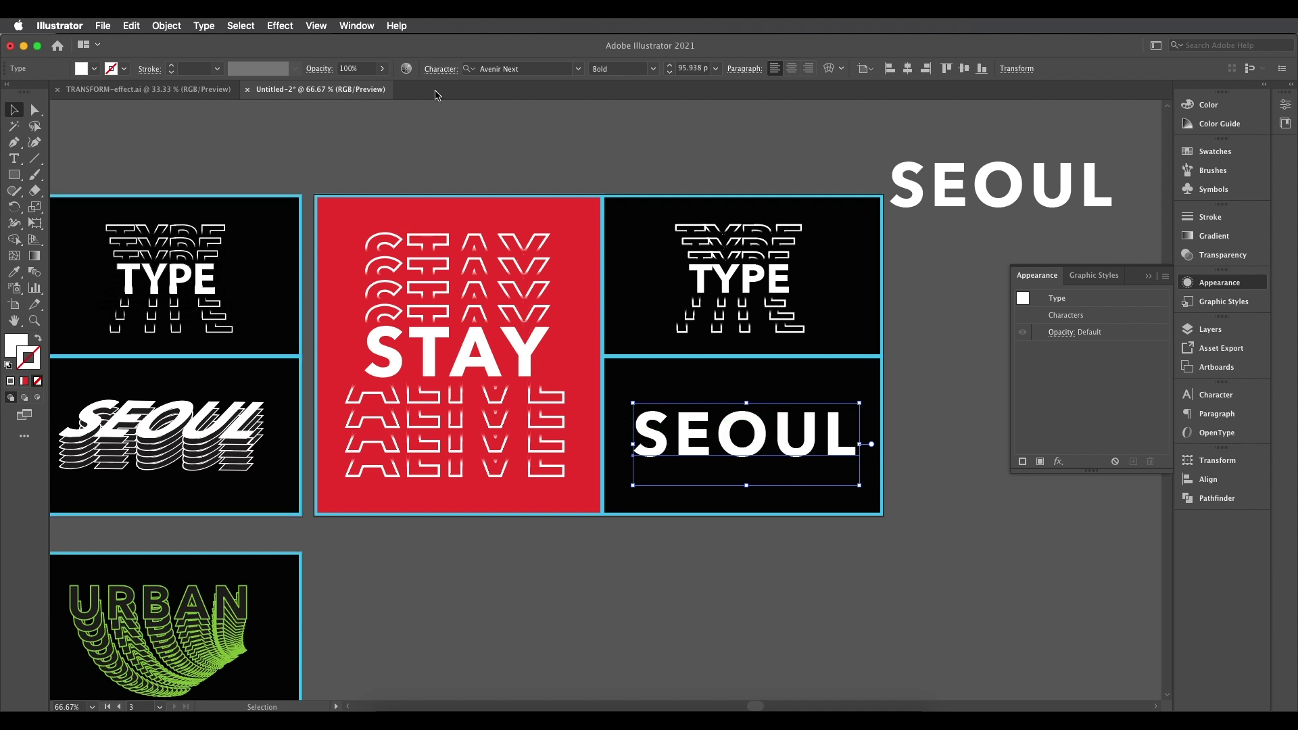
- Set the tracking of the panel's SEOUL text to 10 and recentre it in the black panel
{"action": "left_click", "coordinate": [438, 70]}
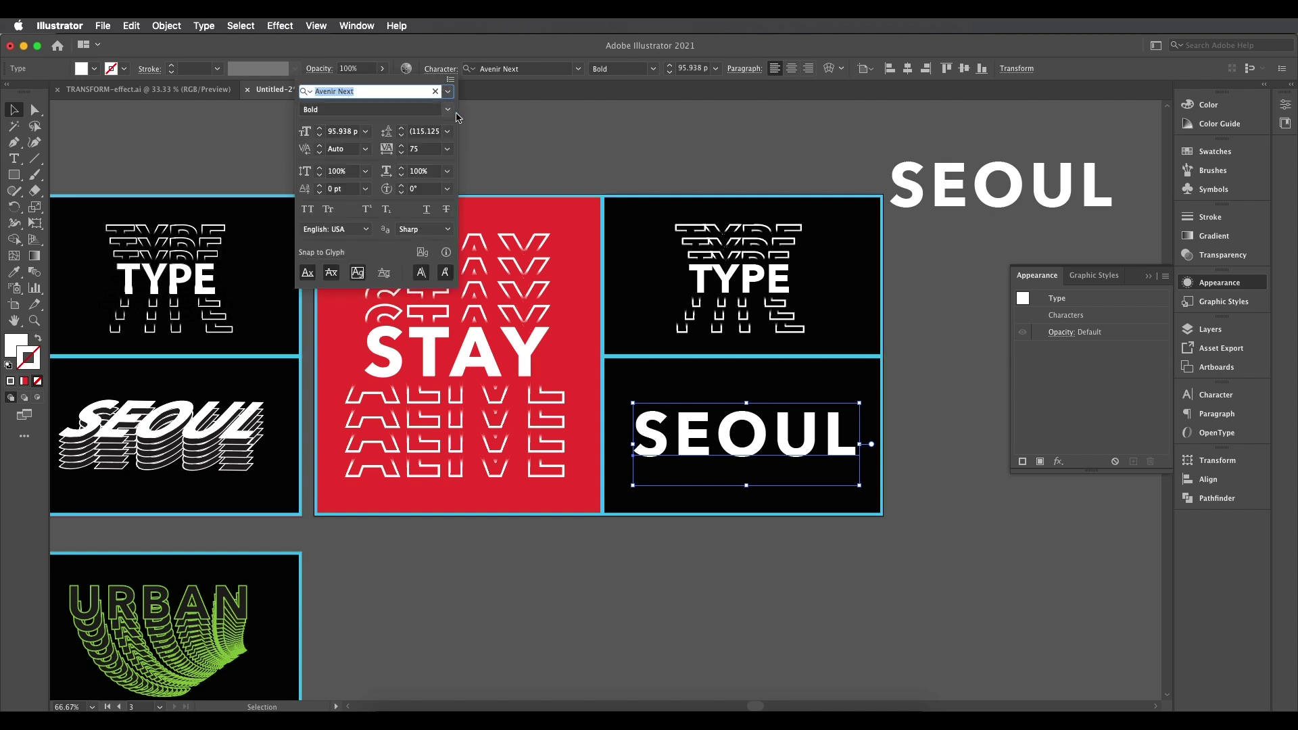
{"action": "left_click", "coordinate": [425, 149]}
{"action": "type", "text": "10"}
{"action": "key", "text": "Return"}
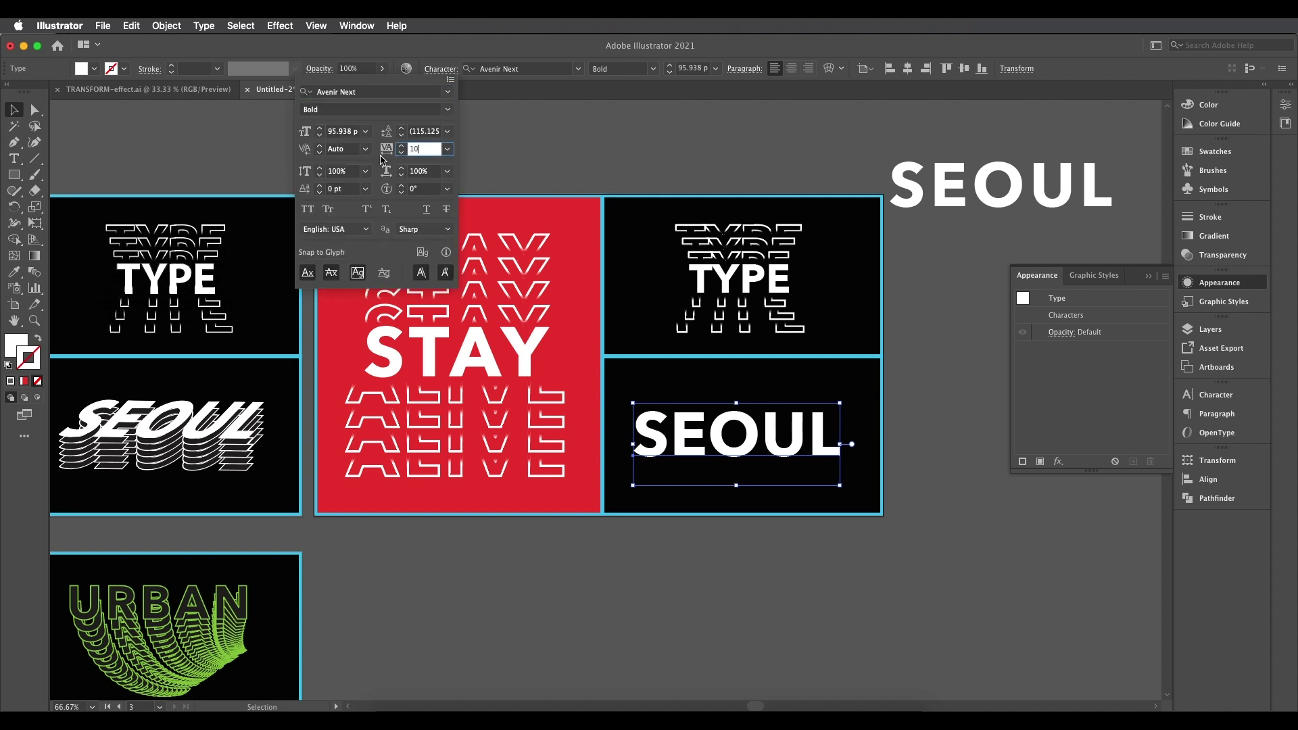
{"action": "left_click_drag", "start_coordinate": [796, 439], "coordinate": [802, 440]}
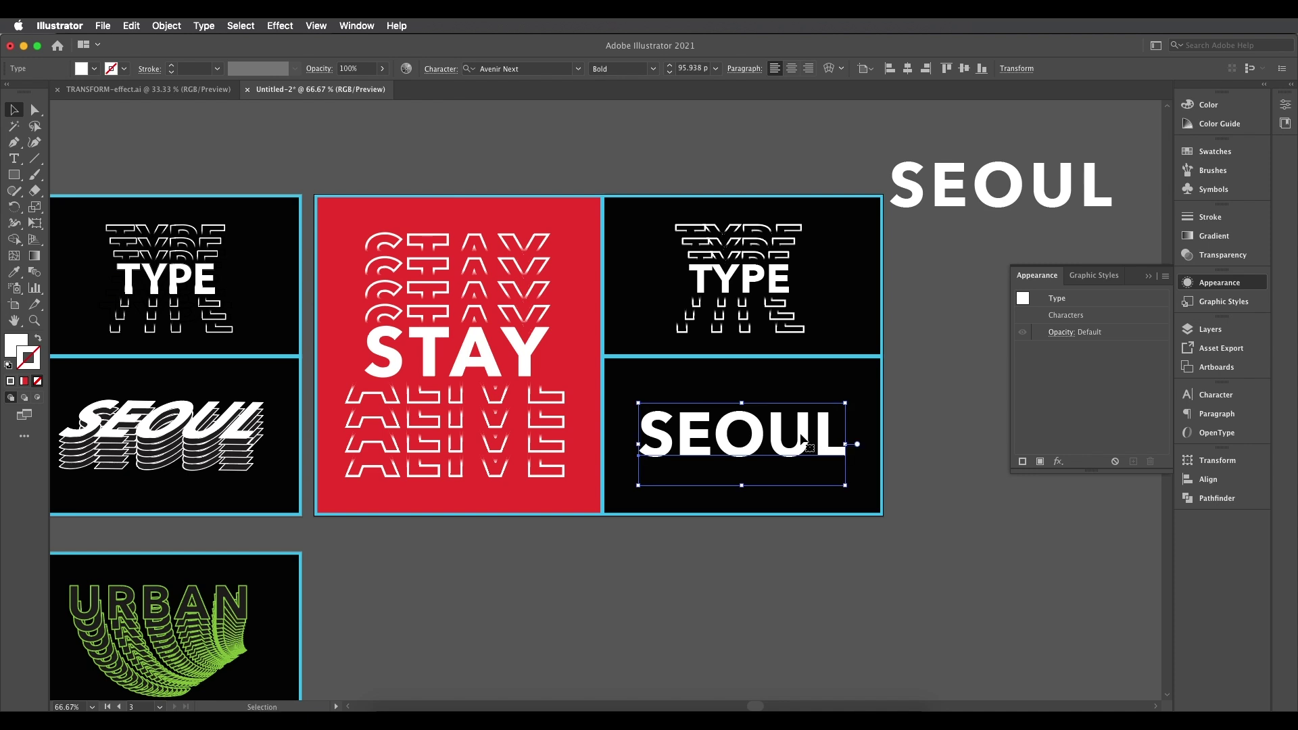
- Give the panel's SEOUL text a white 2 pt outline and a dark grey 262626 fill
{"action": "left_click", "coordinate": [38, 339]}
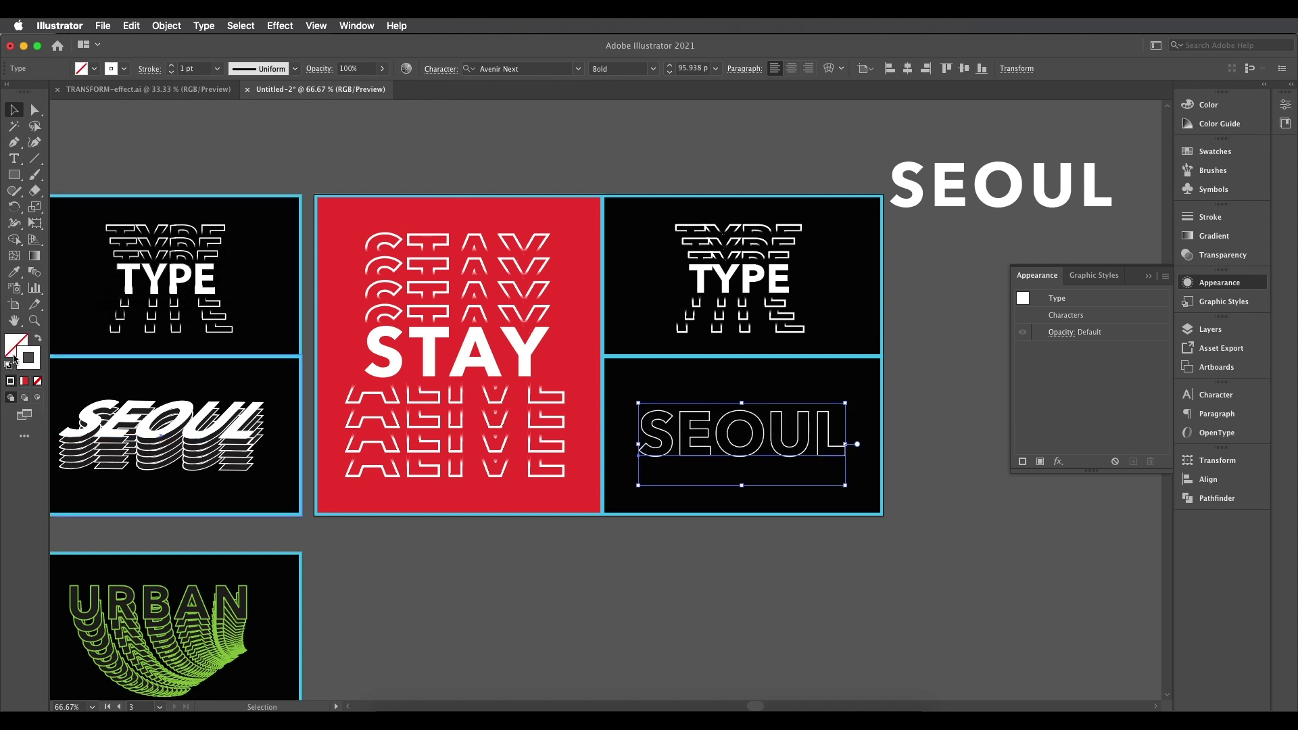
{"action": "double_click", "coordinate": [14, 355]}
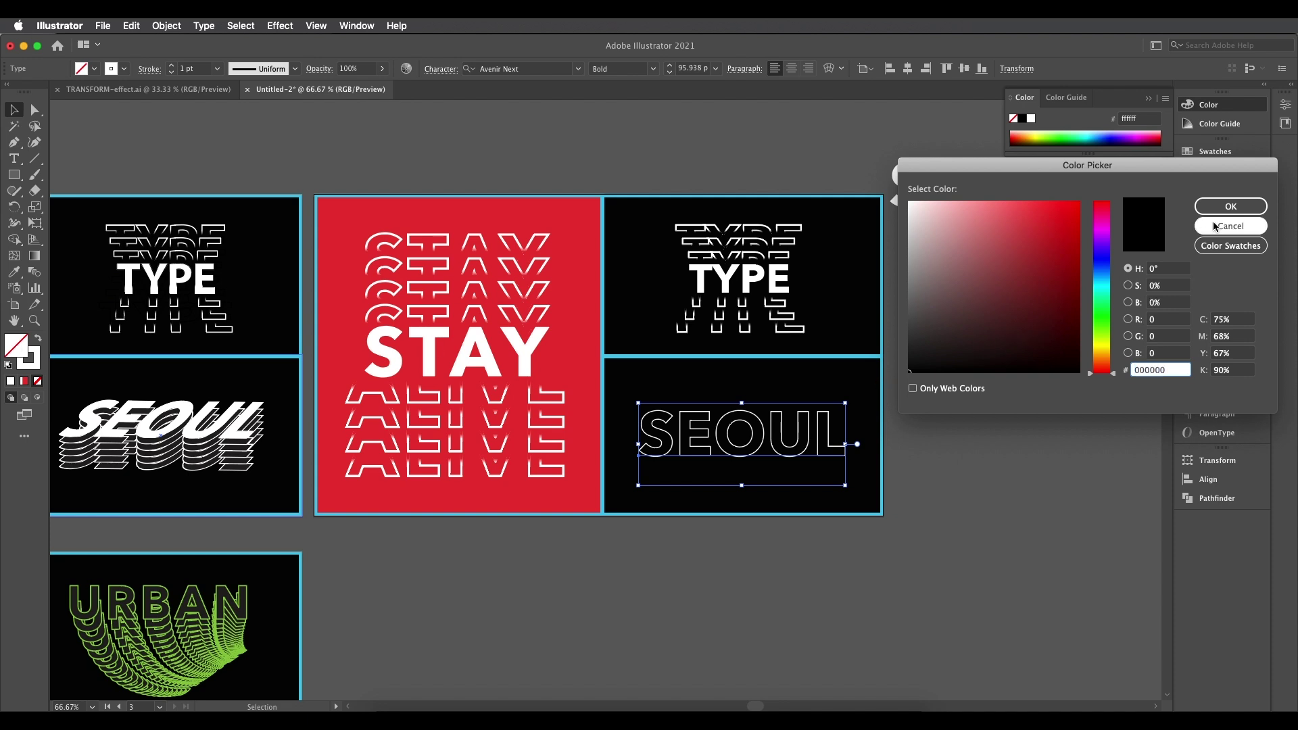
{"action": "left_click", "coordinate": [1230, 206]}
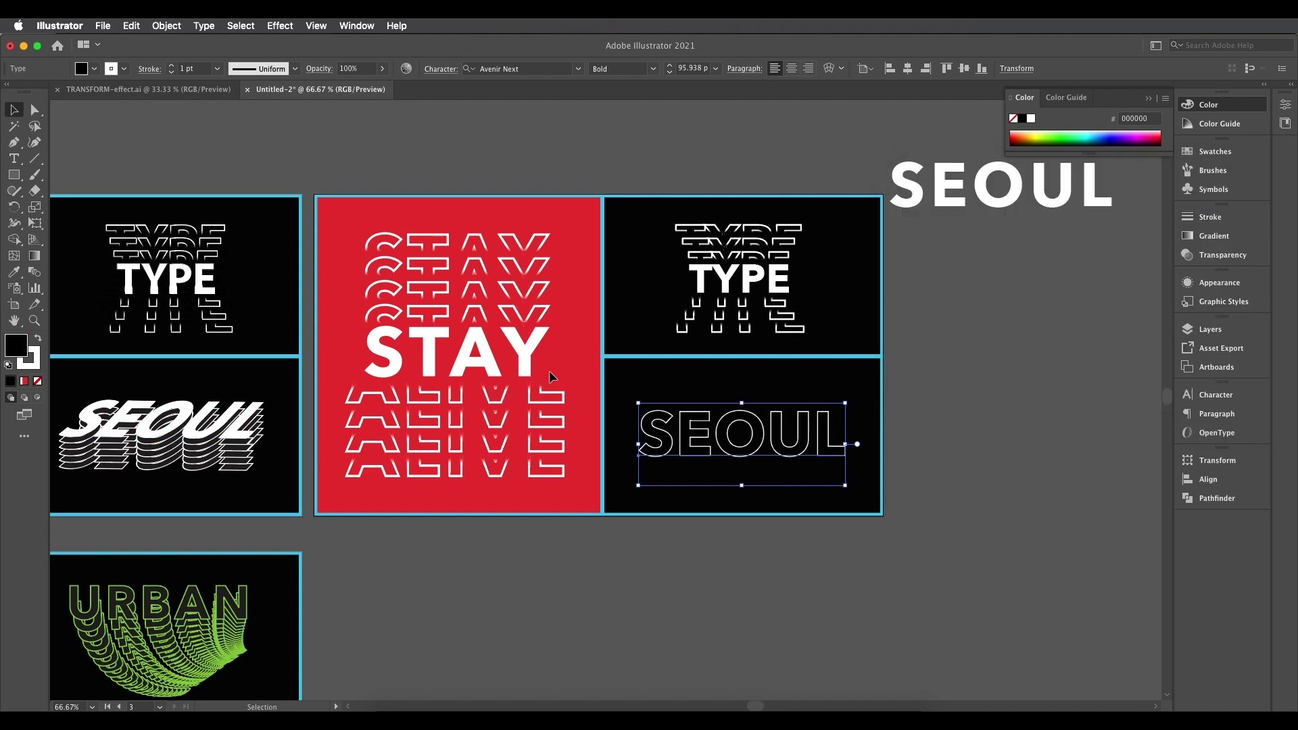
{"action": "double_click", "coordinate": [16, 346]}
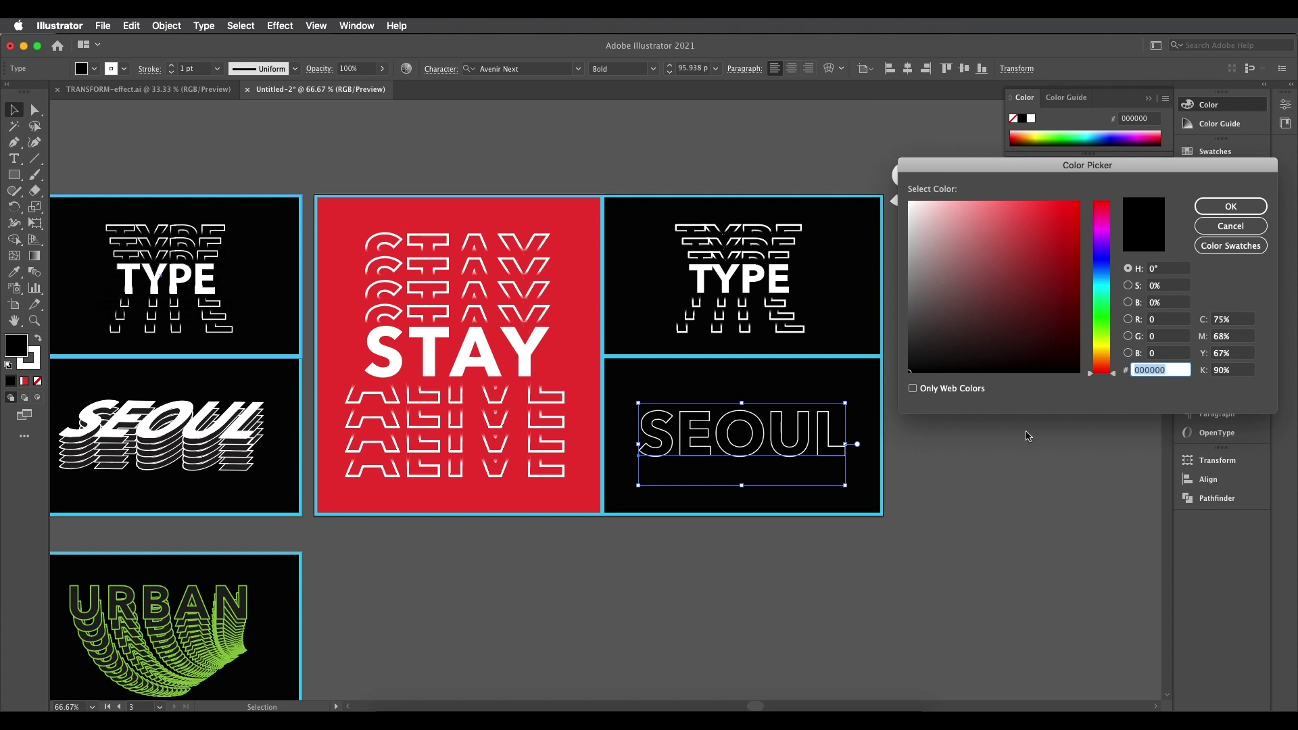
{"action": "left_click_drag", "start_coordinate": [1004, 346], "coordinate": [909, 348]}
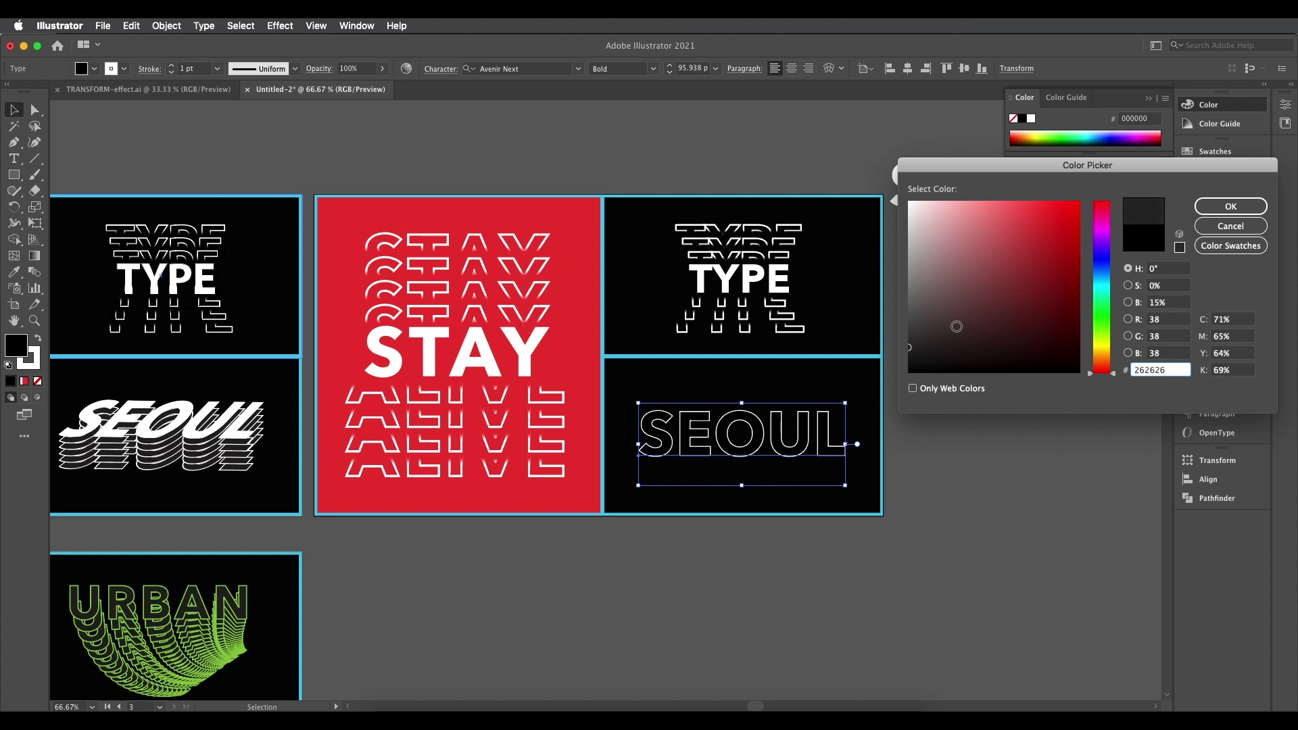
{"action": "left_click", "coordinate": [1231, 207]}
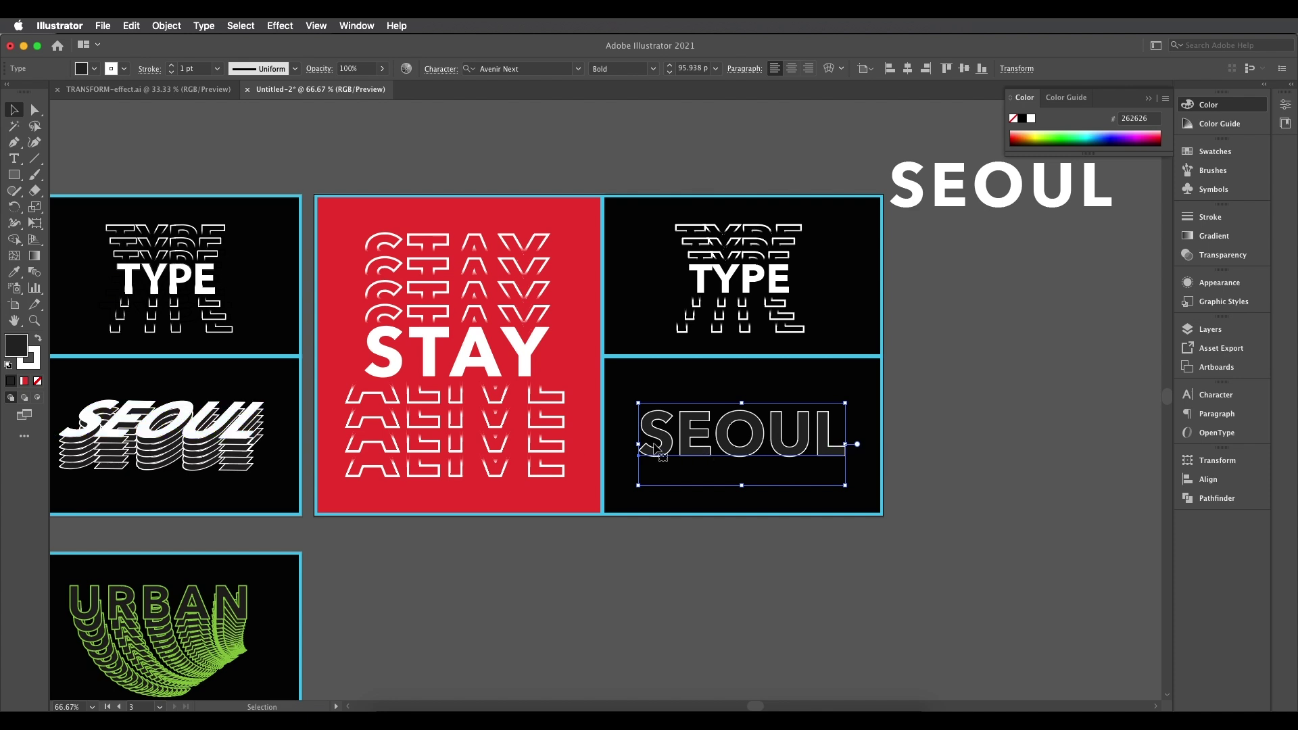
{"action": "left_click", "coordinate": [217, 68]}
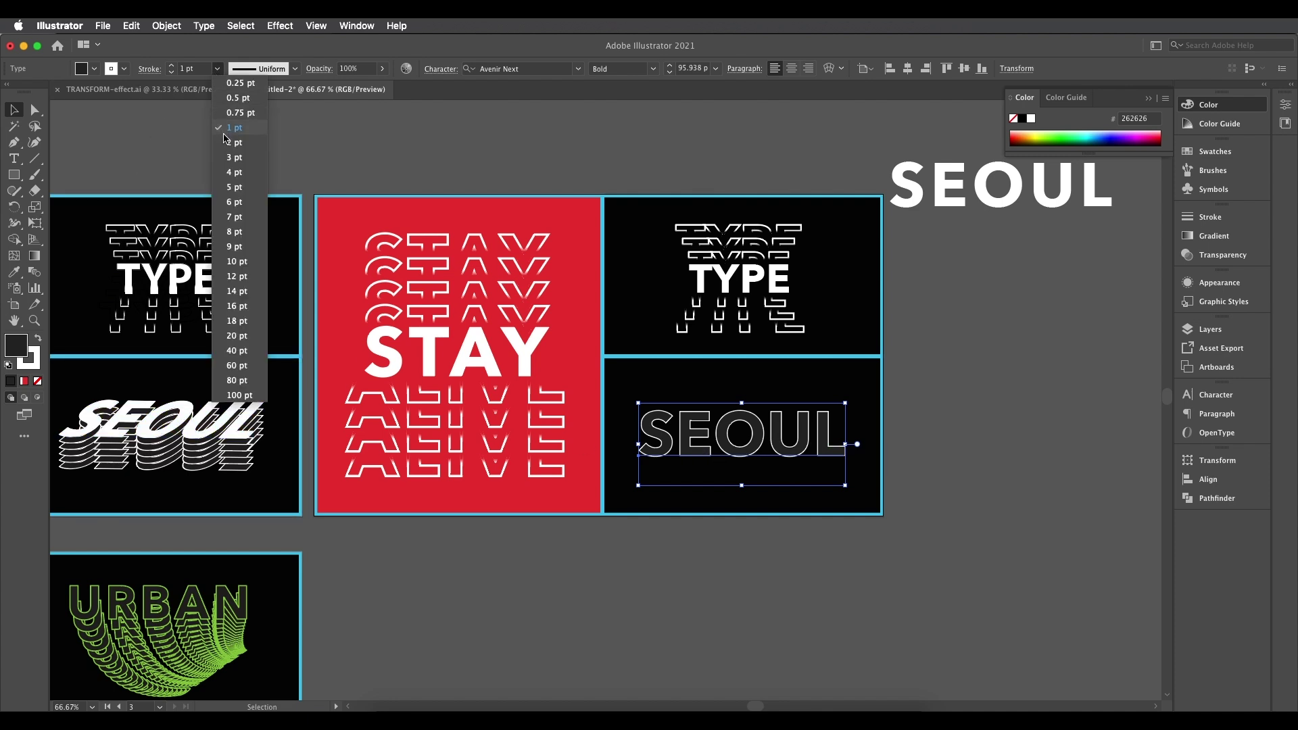
{"action": "left_click", "coordinate": [247, 142]}
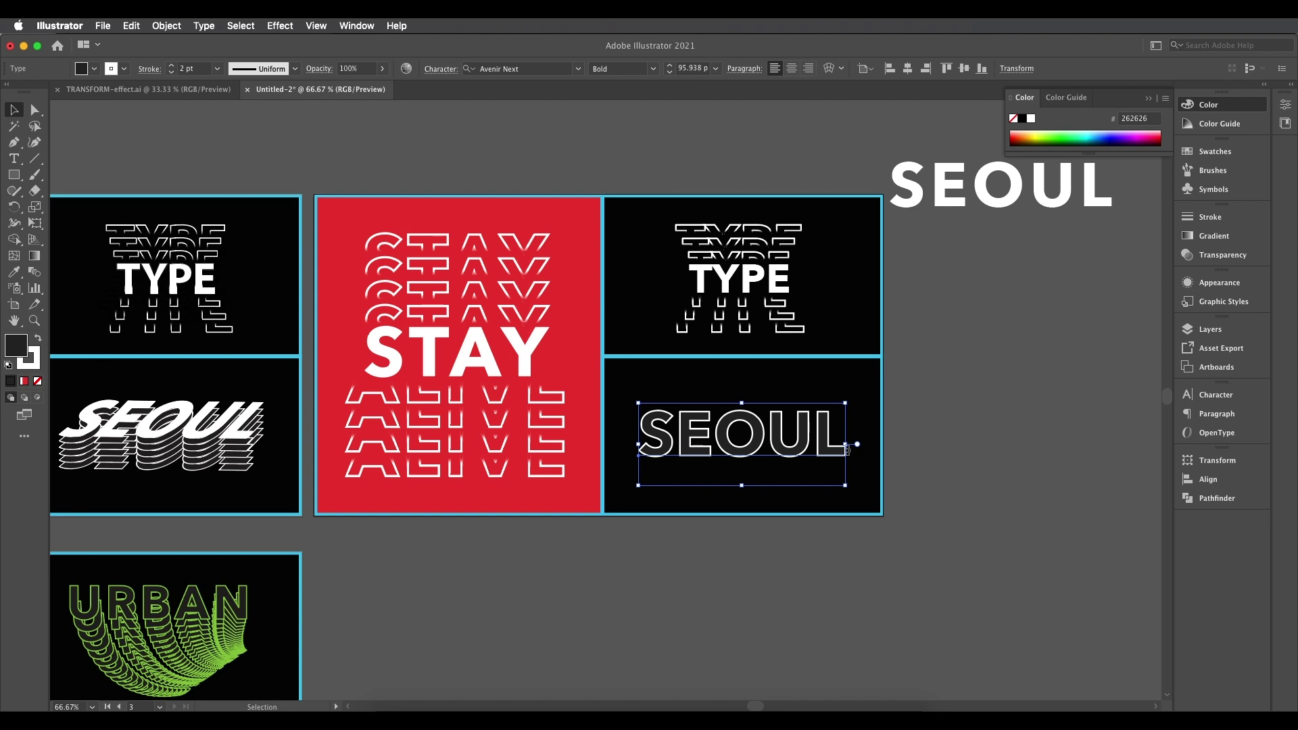
- Start a Transform effect on the outlined SEOUL text with 4 copies and keep the preview in view
{"action": "left_click", "coordinate": [284, 29]}
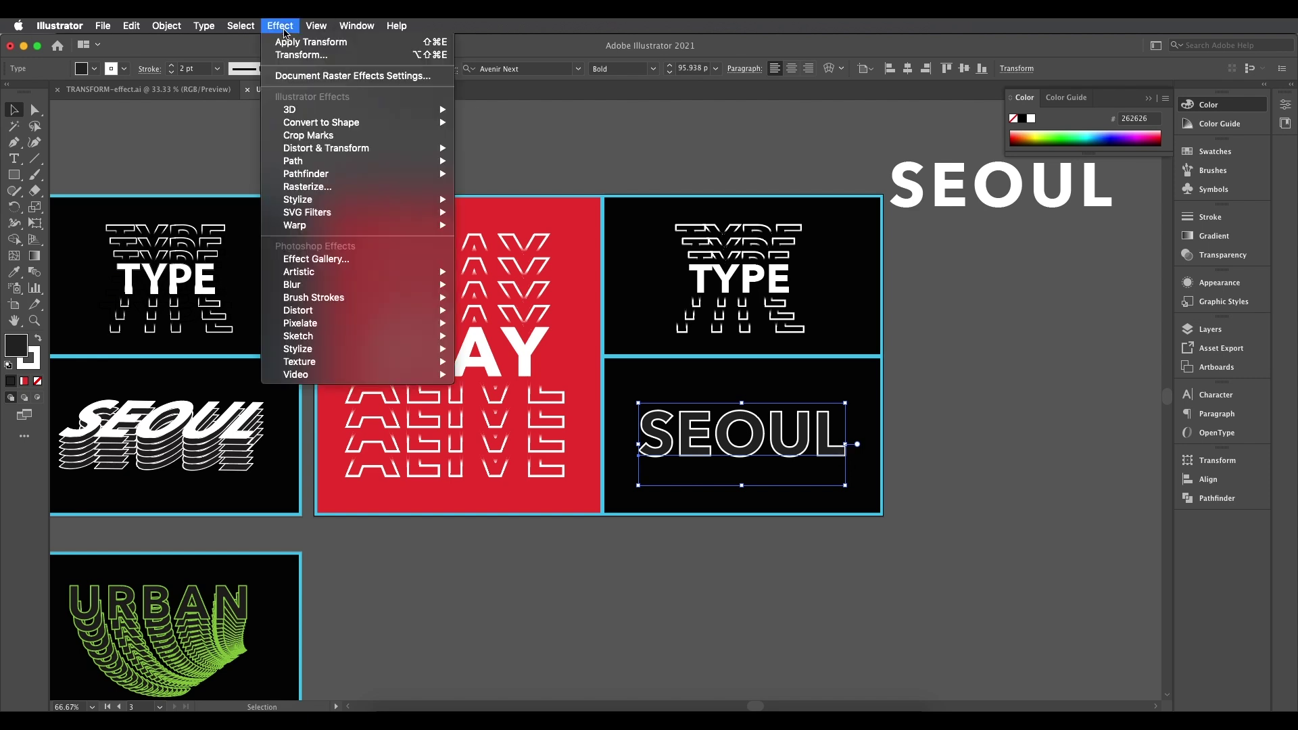
{"action": "mouse_move", "coordinate": [329, 154]}
{"action": "left_click", "coordinate": [514, 189]}
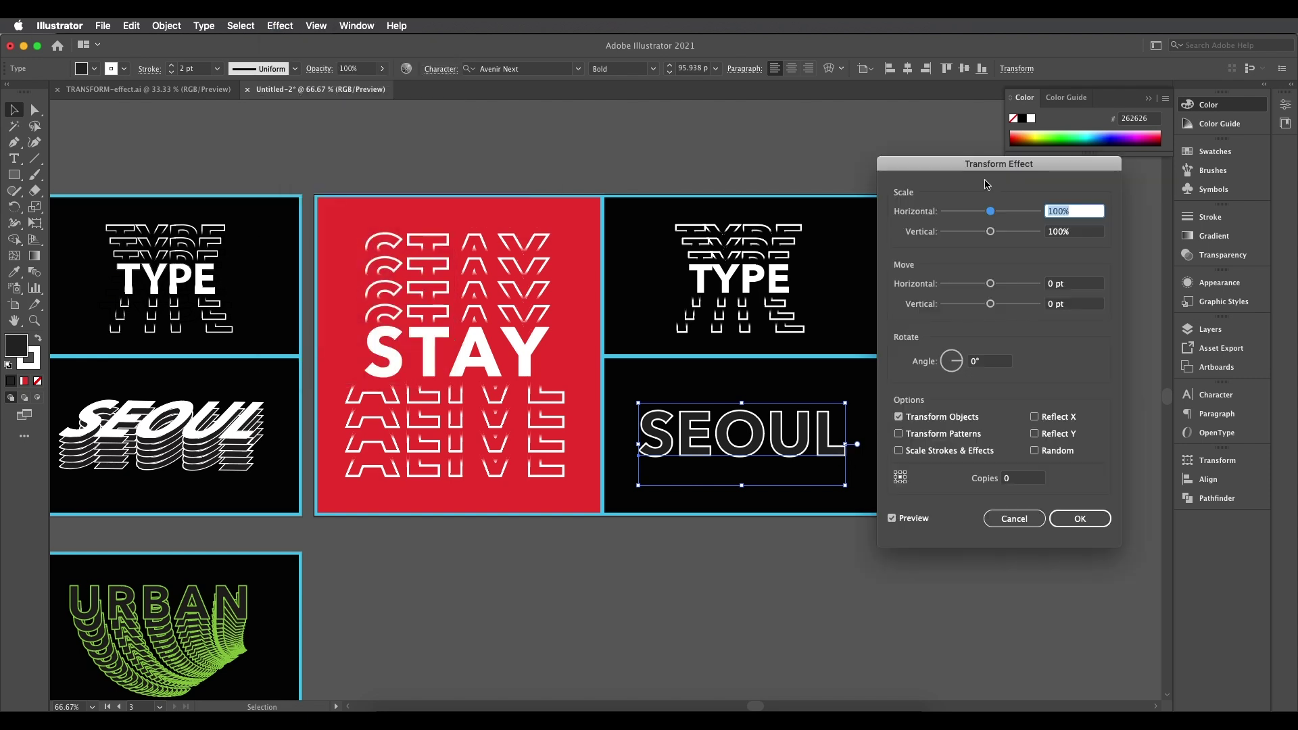
{"action": "left_click_drag", "start_coordinate": [991, 168], "coordinate": [993, 153]}
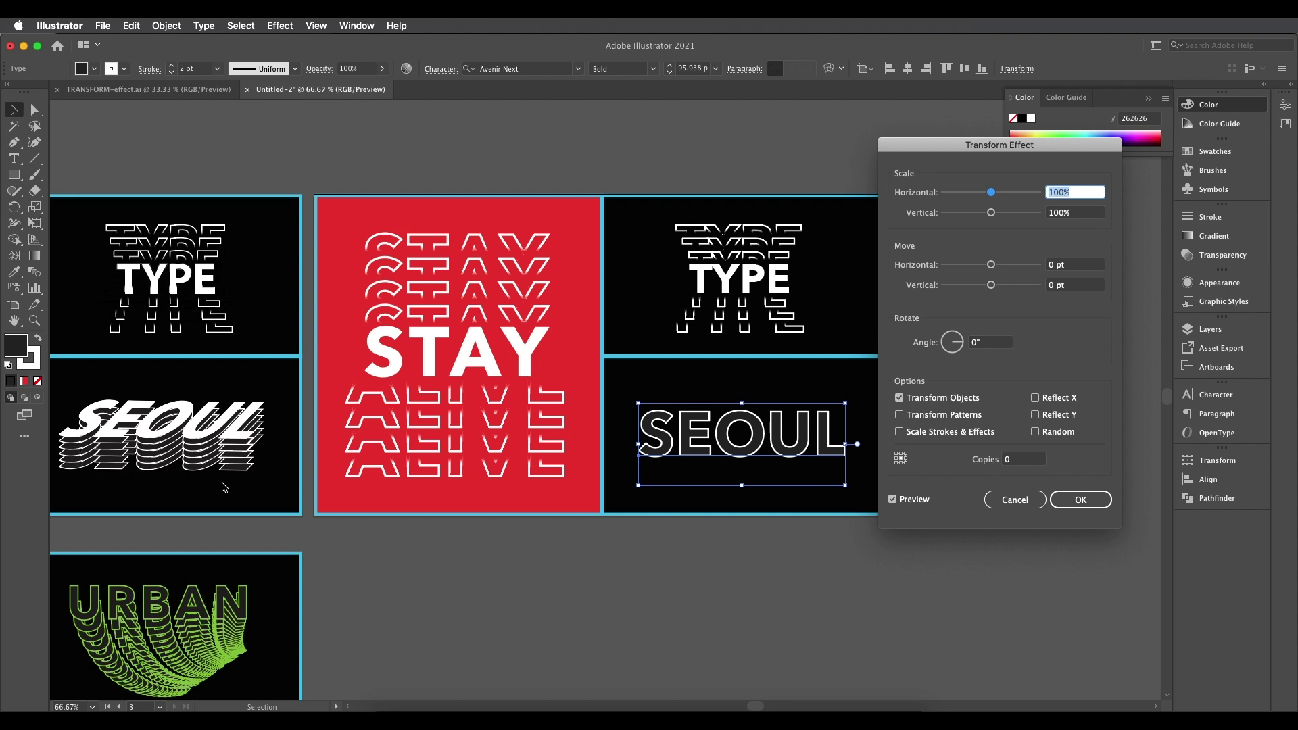
{"action": "left_click", "coordinate": [1022, 460]}
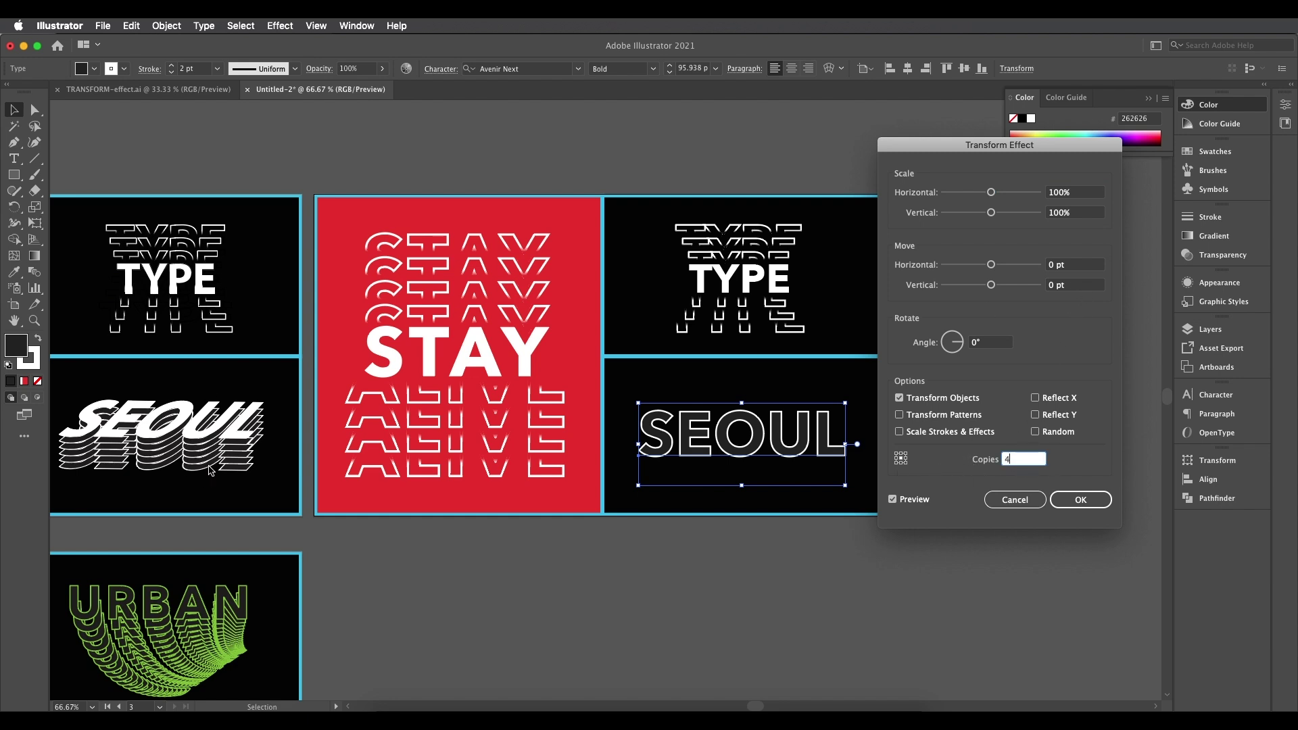
- Set the Transform effect's vertical move to 13 pt and apply it to the SEOUL text
{"action": "left_click", "coordinate": [1080, 284]}
{"action": "key", "text": "Up"}
{"action": "key", "text": "Up"}
{"action": "key", "text": "Up"}
{"action": "key", "text": "Up"}
{"action": "key", "text": "Up"}
{"action": "key", "text": "Up"}
{"action": "key", "text": "Up"}
{"action": "key", "text": "Up"}
{"action": "key", "text": "Up"}
{"action": "key", "text": "Up"}
{"action": "key", "text": "Up"}
{"action": "key", "text": "Up"}
{"action": "key", "text": "Up"}
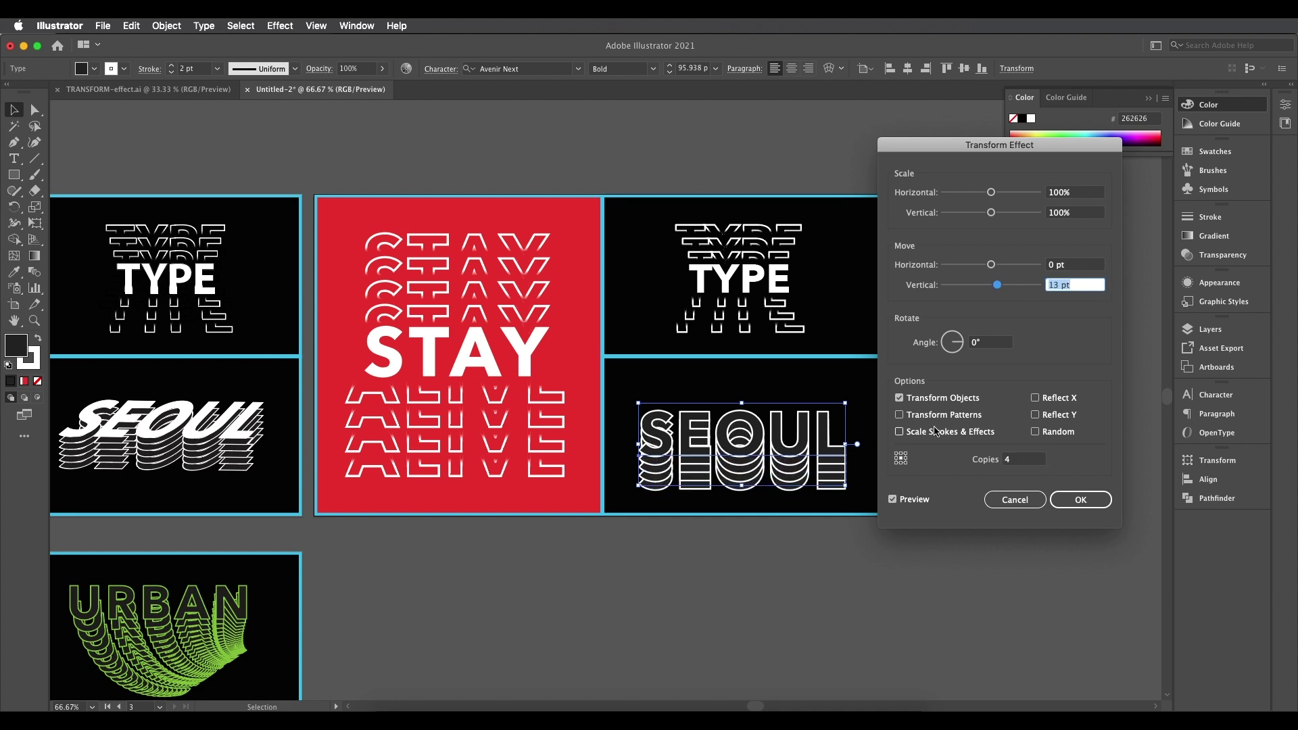
{"action": "key", "text": "Down"}
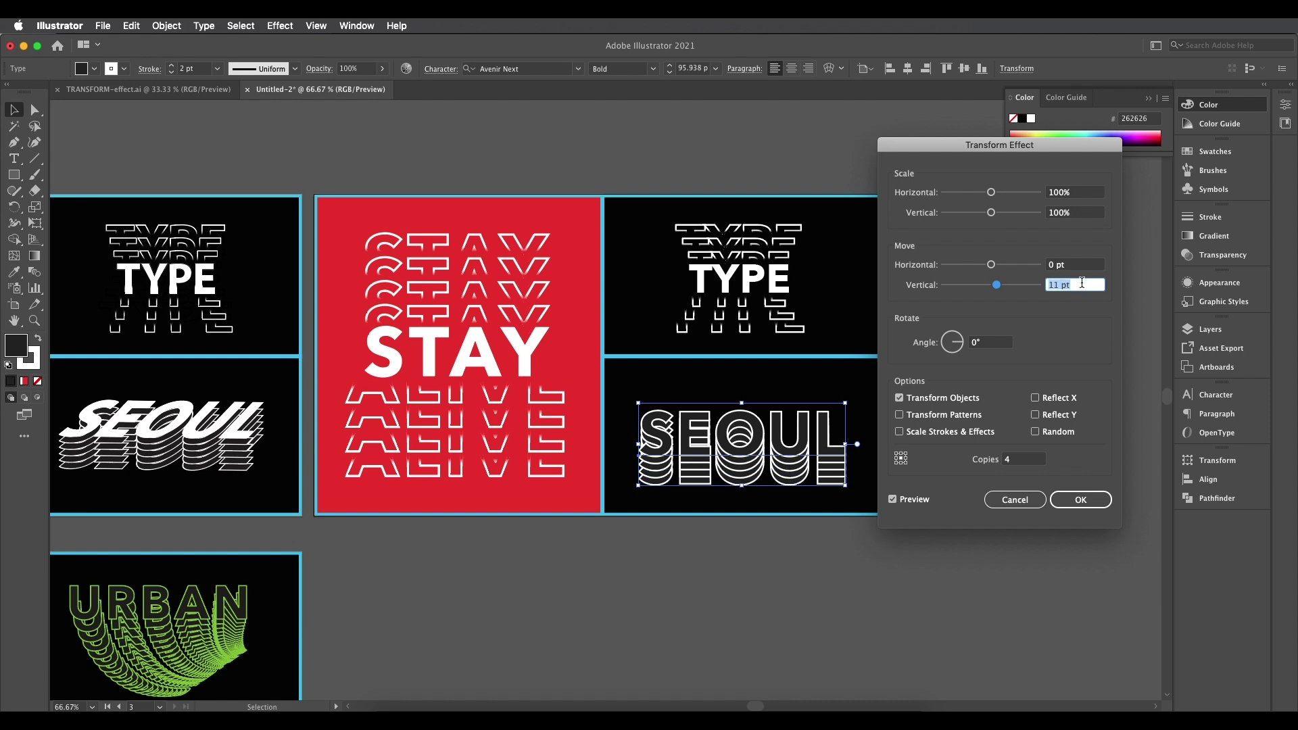
{"action": "key", "text": "Up"}
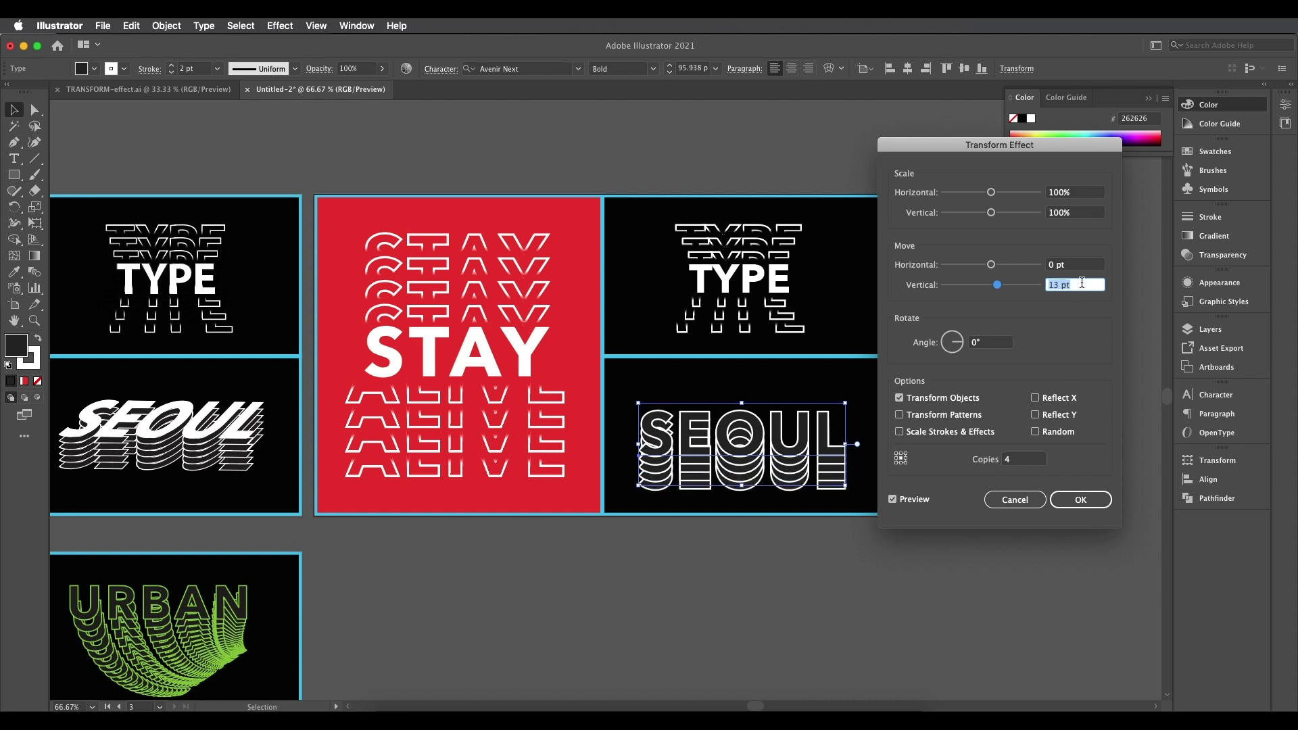
{"action": "key", "text": "Up"}
{"action": "key", "text": "Down"}
{"action": "left_click", "coordinate": [1088, 501]}
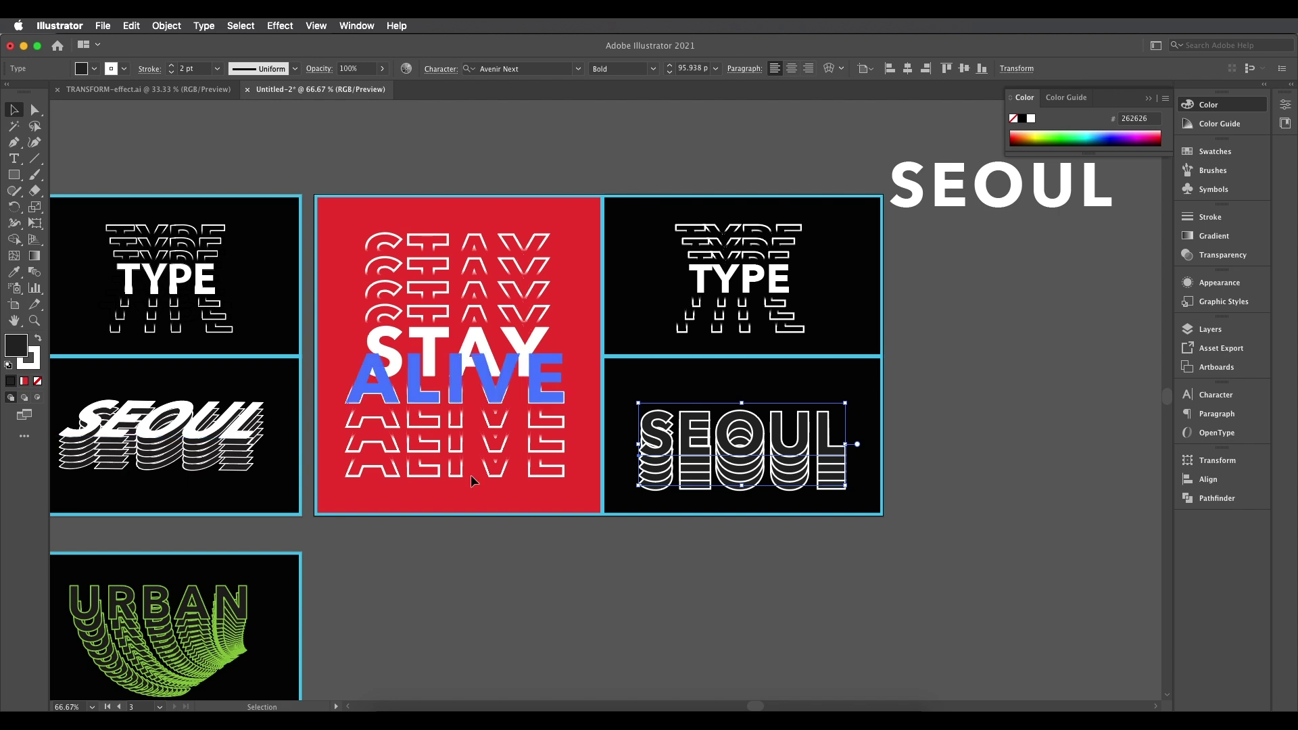
- Open the Shear settings for the stacked SEOUL text and reset the shear angle and axis angle to 0°
{"action": "double_click", "coordinate": [717, 440]}
{"action": "right_click", "coordinate": [700, 402]}
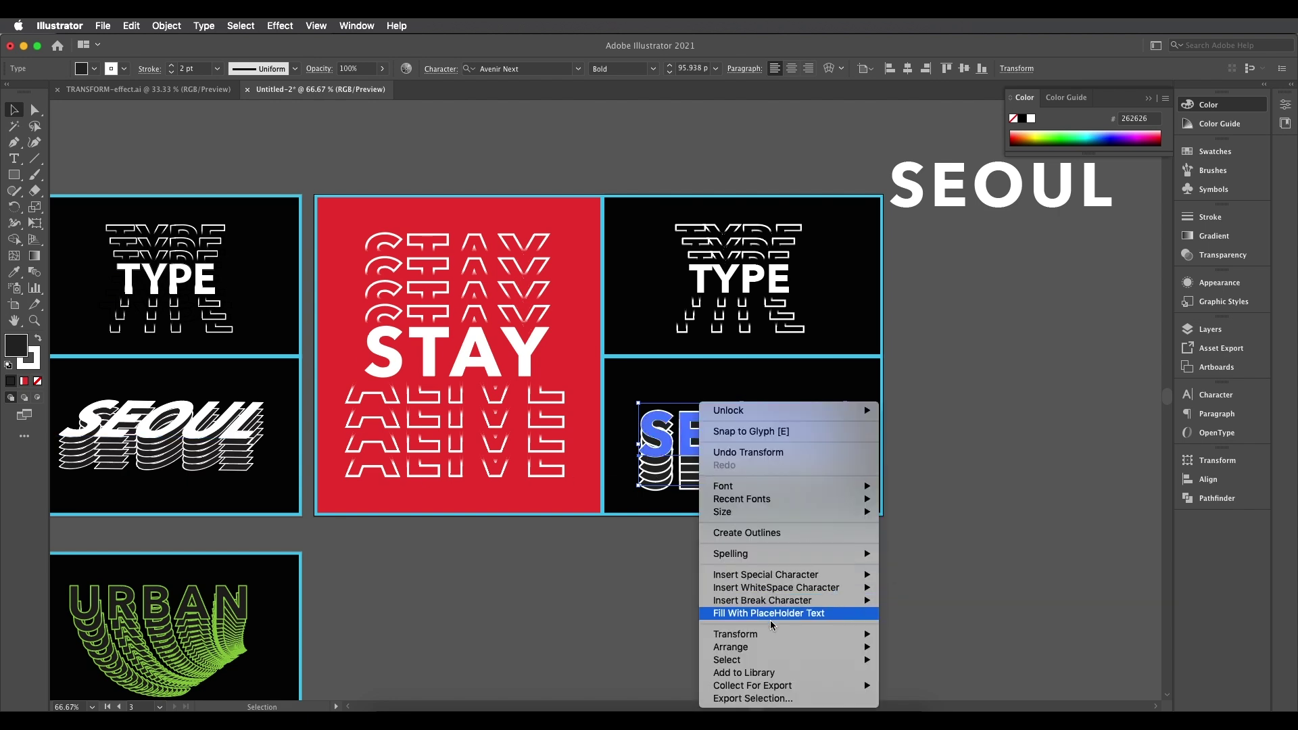
{"action": "mouse_move", "coordinate": [775, 634]}
{"action": "left_click", "coordinate": [910, 657]}
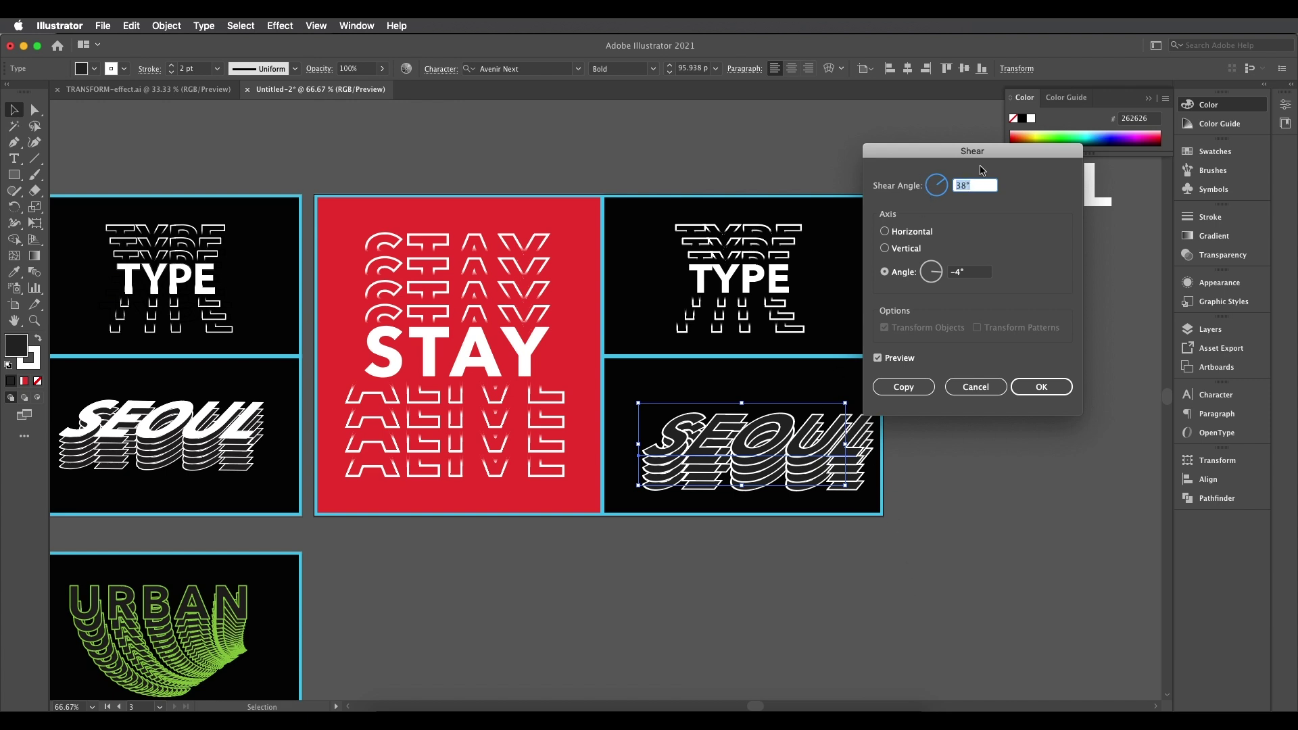
{"action": "type", "text": "0"}
{"action": "key", "text": "Tab"}
{"action": "type", "text": "0"}
{"action": "left_click", "coordinate": [983, 190]}
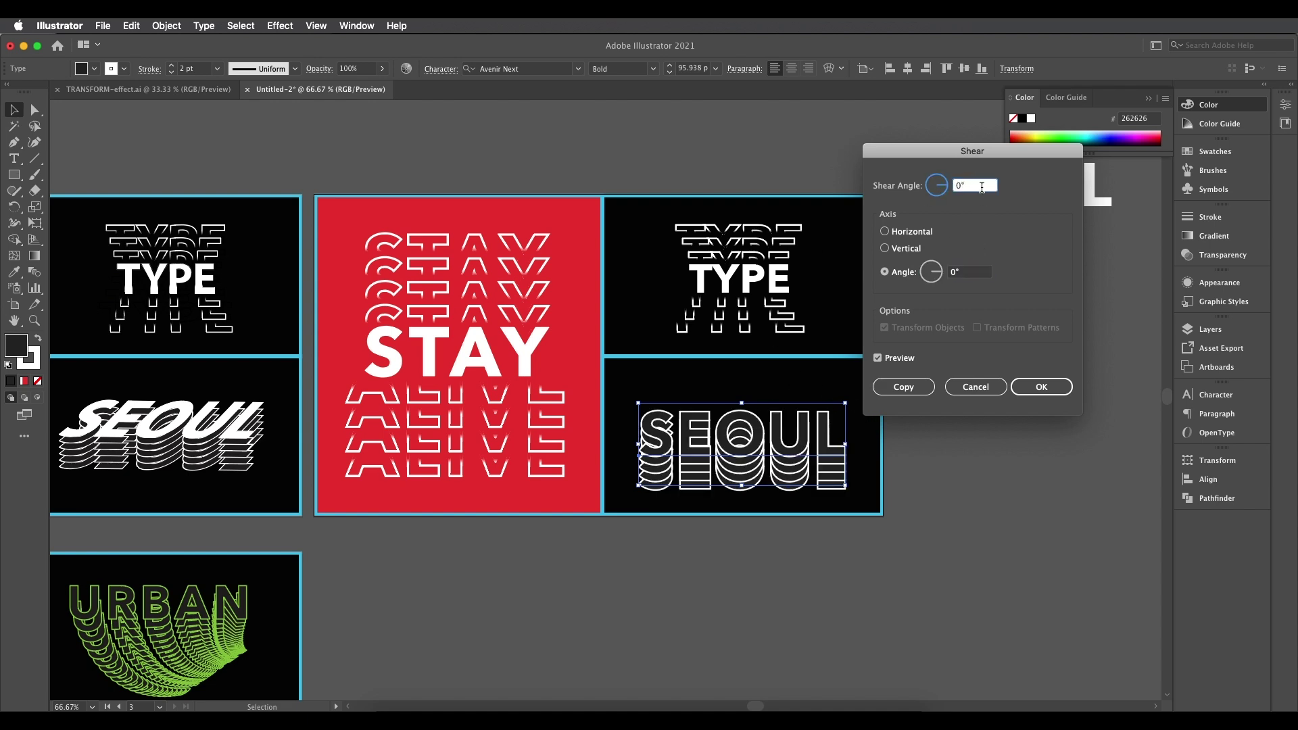
- Set the shear angle of the SEOUL stack to 34°
{"action": "key", "text": "Up"}
{"action": "key", "text": "Up"}
{"action": "key", "text": "Up"}
{"action": "key", "text": "Up"}
{"action": "key", "text": "Up"}
{"action": "key", "text": "Up"}
{"action": "key", "text": "Up"}
{"action": "key", "text": "Up"}
{"action": "key", "text": "Up"}
{"action": "key", "text": "Up"}
{"action": "key", "text": "Up"}
{"action": "key", "text": "Up"}
{"action": "key", "text": "Up"}
{"action": "key", "text": "Up"}
{"action": "key", "text": "Up"}
{"action": "key", "text": "Up"}
{"action": "key", "text": "Up"}
{"action": "key", "text": "Up"}
{"action": "key", "text": "Up"}
{"action": "key", "text": "Up"}
{"action": "key", "text": "Down"}
{"action": "key", "text": "Down"}
{"action": "key", "text": "Down"}
{"action": "key", "text": "Down"}
{"action": "left_click_drag", "start_coordinate": [974, 151], "coordinate": [1131, 155]}
{"action": "key", "text": "Down"}
{"action": "key", "text": "Down"}
{"action": "key", "text": "Down"}
{"action": "key", "text": "Down"}
{"action": "key", "text": "Down"}
{"action": "key", "text": "Down"}
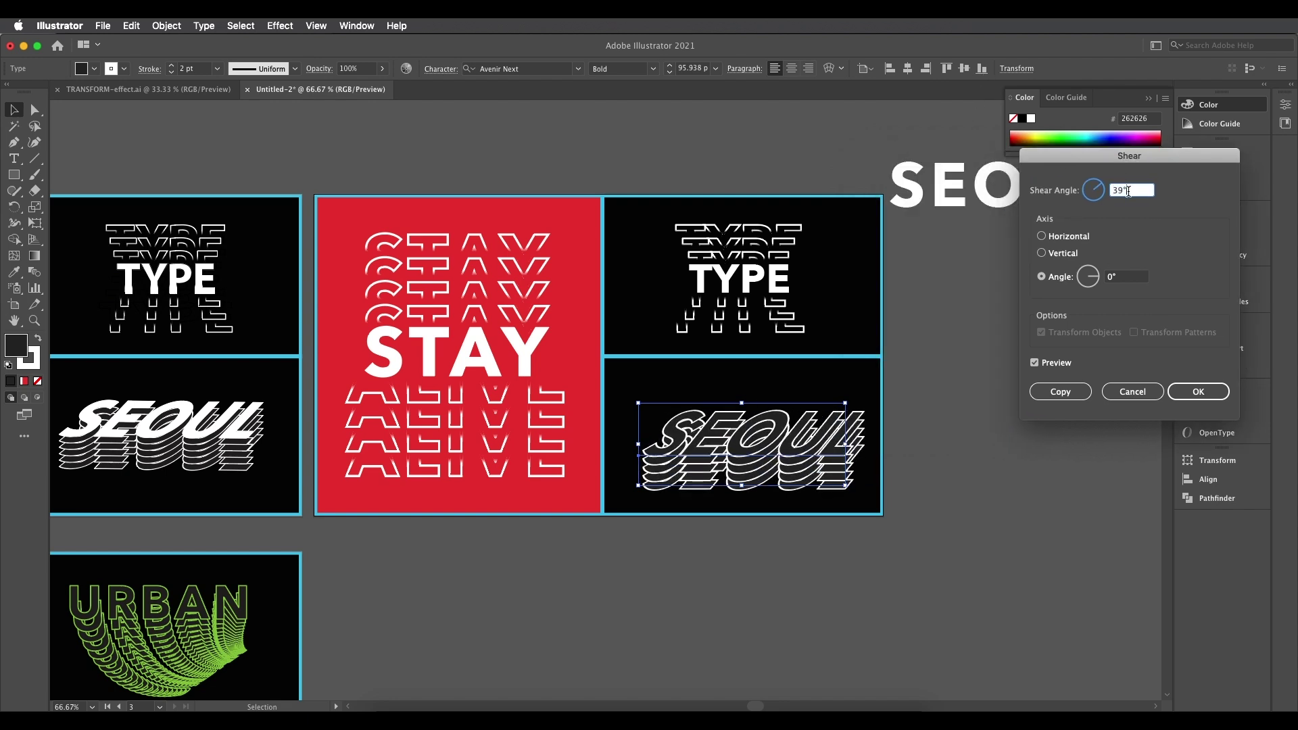
{"action": "key", "text": "Up"}
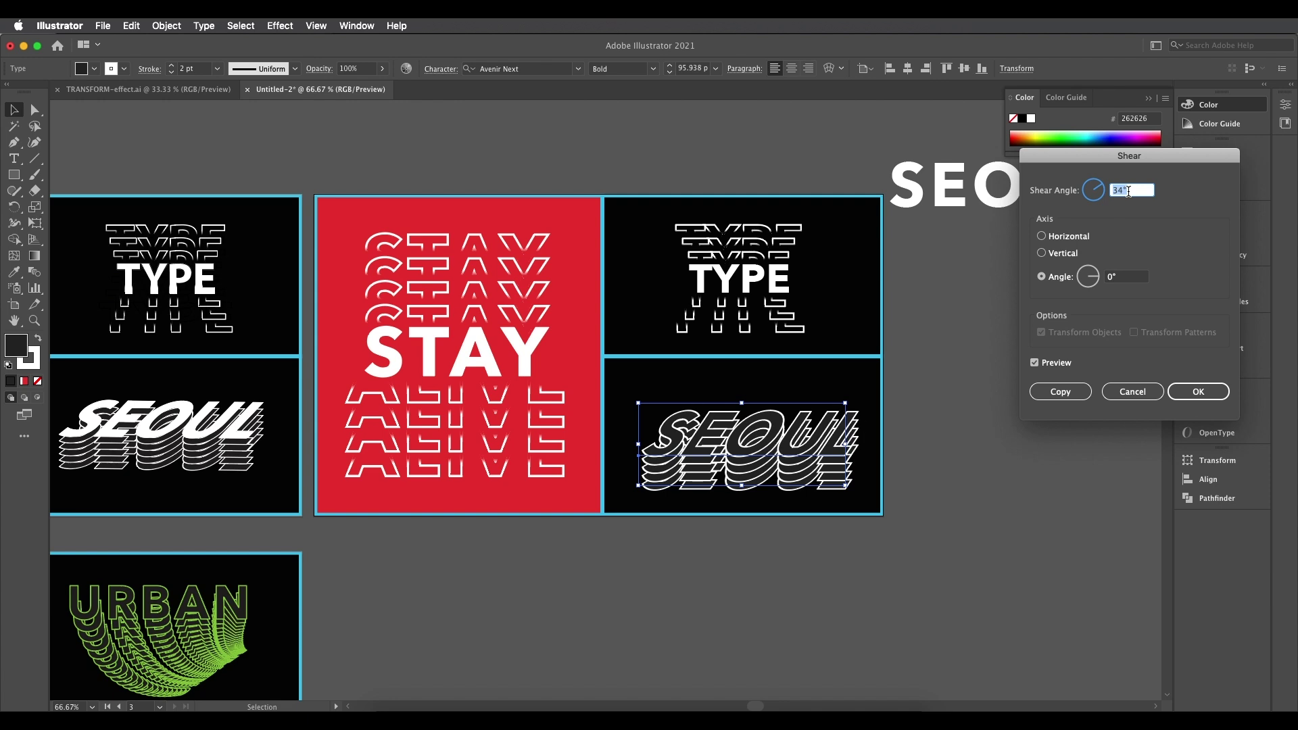
- Set the shear axis angle of the SEOUL stack to -11°
{"action": "left_click", "coordinate": [1130, 277]}
{"action": "key", "text": "Up"}
{"action": "key", "text": "Up"}
{"action": "key", "text": "Down"}
{"action": "key", "text": "Down"}
{"action": "key", "text": "Down"}
{"action": "key", "text": "Down"}
{"action": "key", "text": "Down"}
{"action": "key", "text": "Down"}
{"action": "key", "text": "Down"}
{"action": "key", "text": "Down"}
{"action": "key", "text": "Down"}
{"action": "key", "text": "Down"}
{"action": "key", "text": "Down"}
{"action": "key", "text": "Down"}
{"action": "key", "text": "Down"}
{"action": "key", "text": "Down"}
{"action": "key", "text": "Down"}
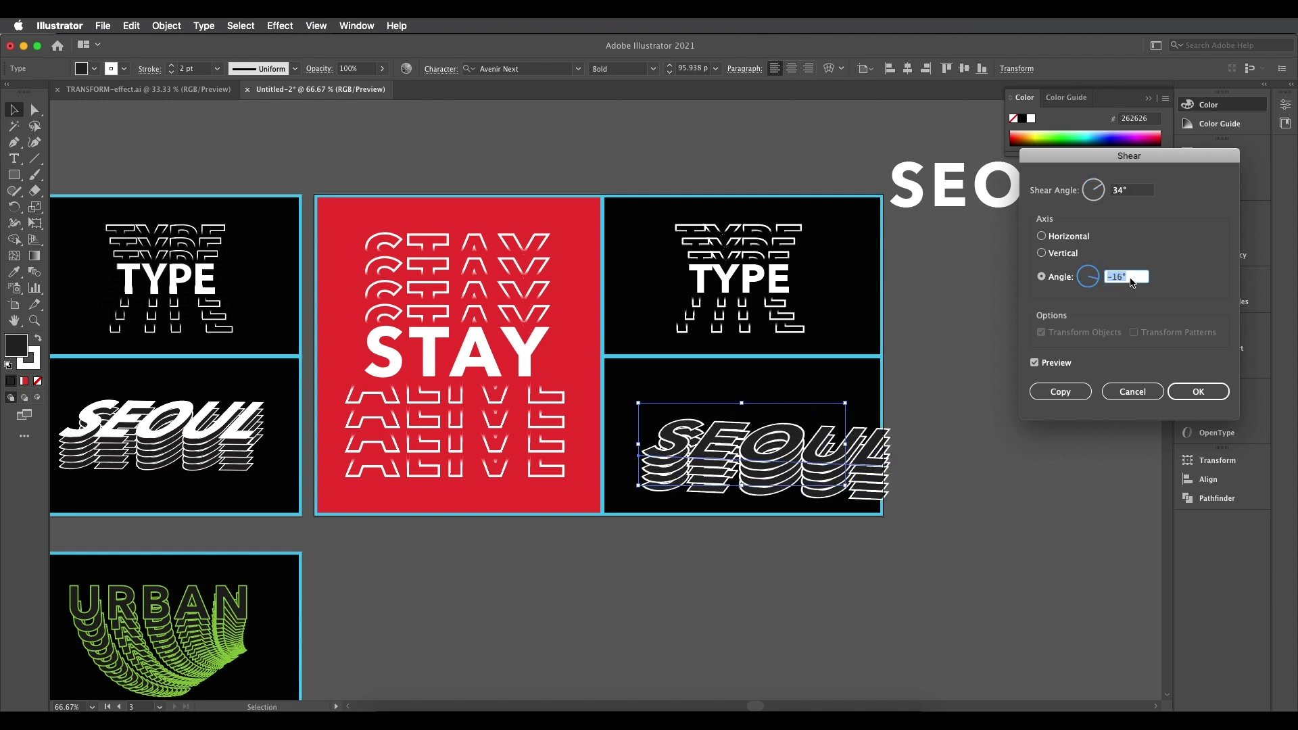
{"action": "key", "text": "Up"}
{"action": "key", "text": "Up"}
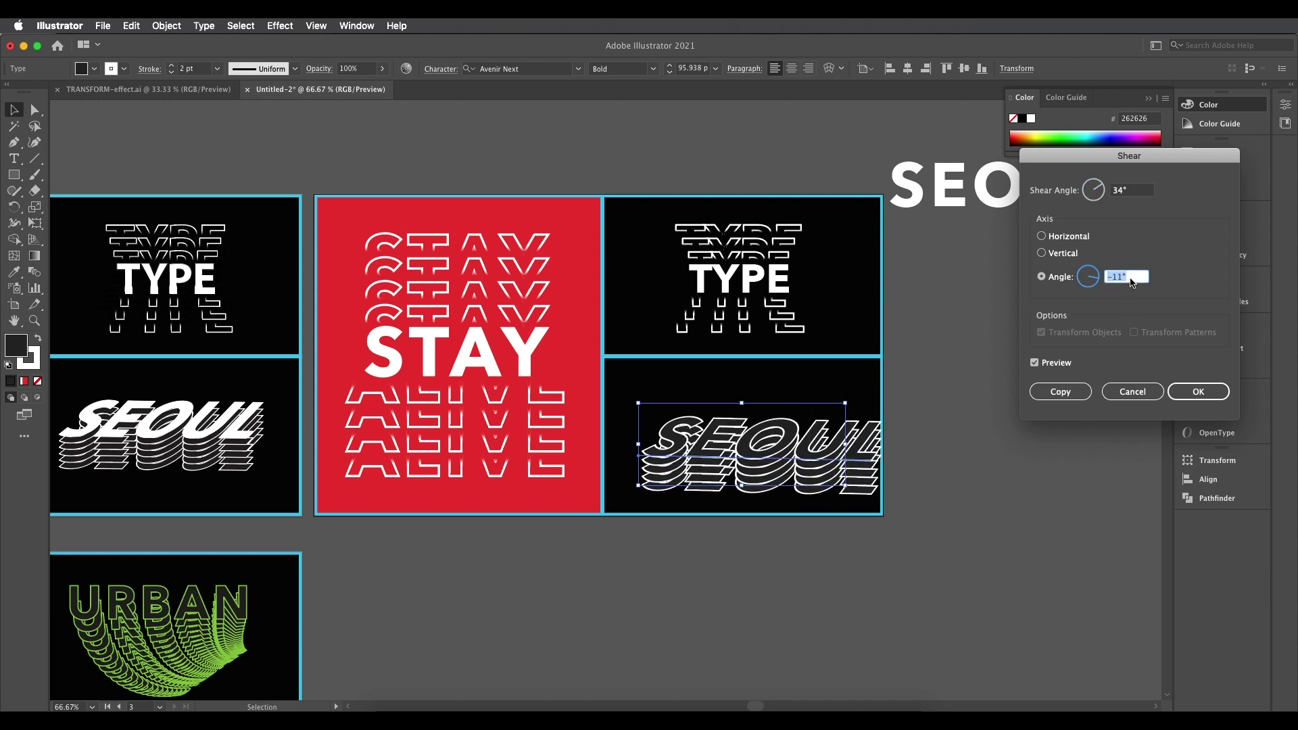
- Try a 32° shear angle on the SEOUL stack and return it to 34°
{"action": "left_click", "coordinate": [1137, 191]}
{"action": "key", "text": "Up"}
{"action": "key", "text": "Up"}
{"action": "key", "text": "Up"}
{"action": "key", "text": "Up"}
{"action": "key", "text": "Up"}
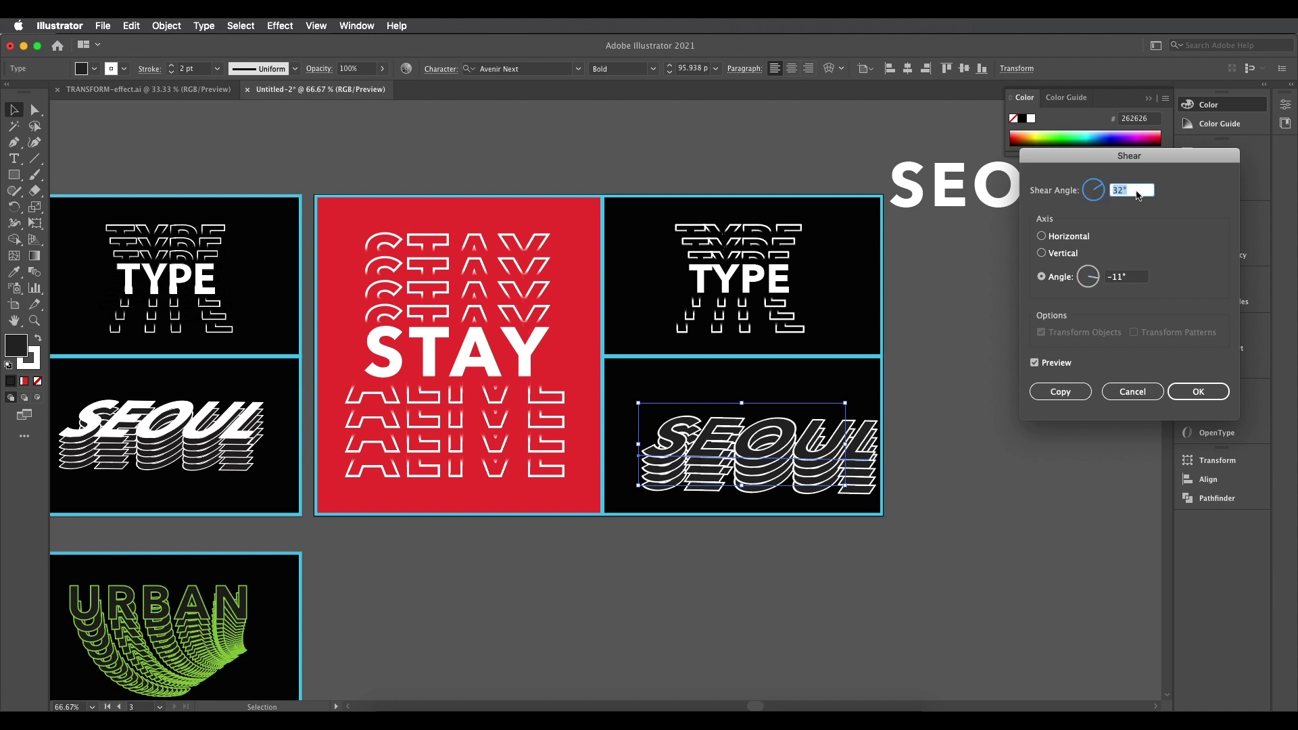
{"action": "key", "text": "Down"}
{"action": "key", "text": "Down"}
{"action": "key", "text": "Down"}
{"action": "key", "text": "Down"}
{"action": "key", "text": "Down"}
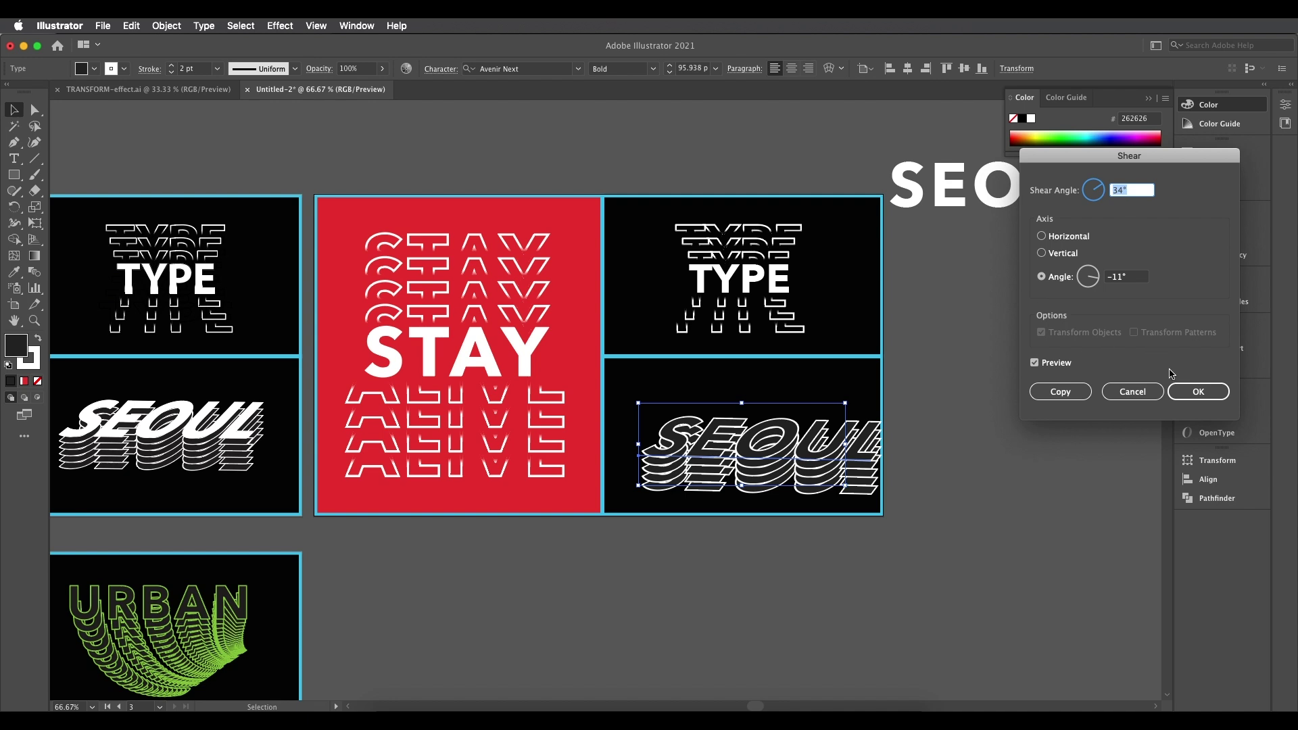
- Apply the shear and scale the slanted SEOUL stack down to fit inside the black panel
{"action": "left_click", "coordinate": [1198, 392]}
{"action": "left_click_drag", "start_coordinate": [907, 486], "coordinate": [818, 457]}
{"action": "left_click", "coordinate": [1021, 446]}
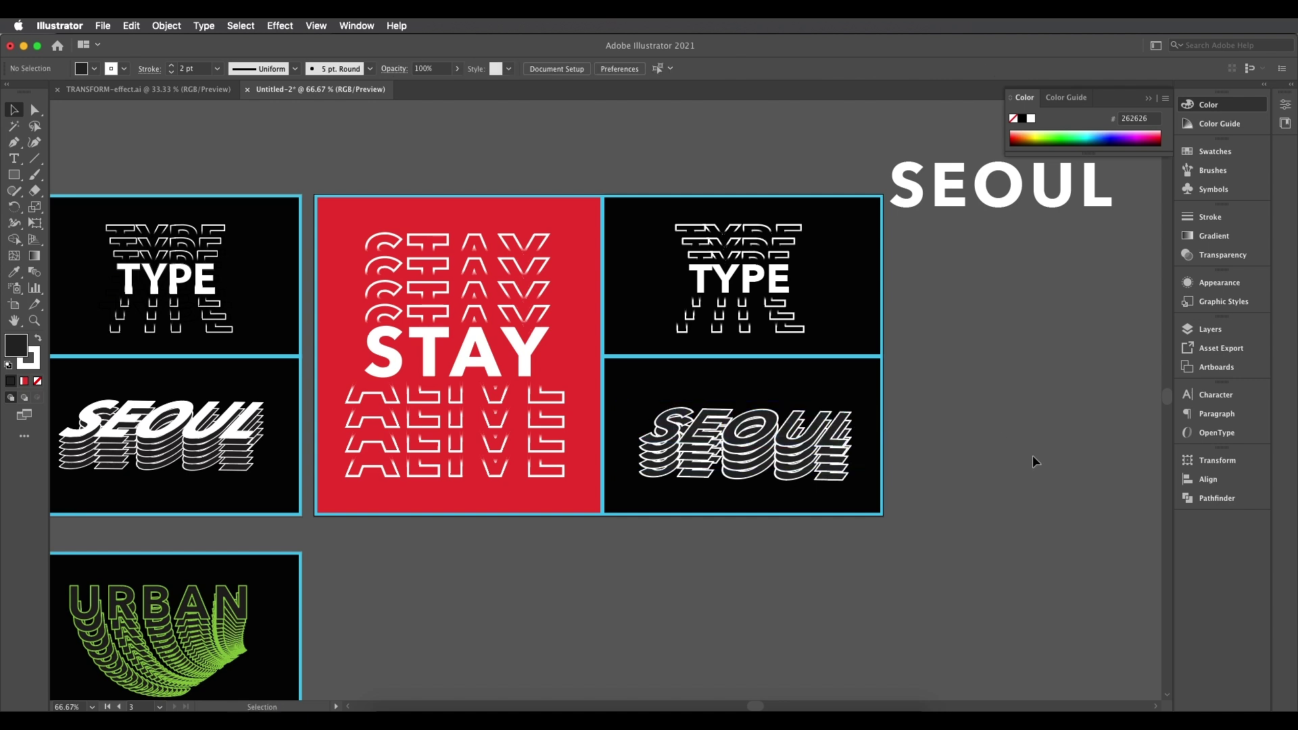
- Paste a copy of the slanted SEOUL text in front of the stack and delete the copy's Transform effect
{"action": "scroll", "coordinate": [764, 473], "scroll_direction": "down", "scroll_amount": 1}
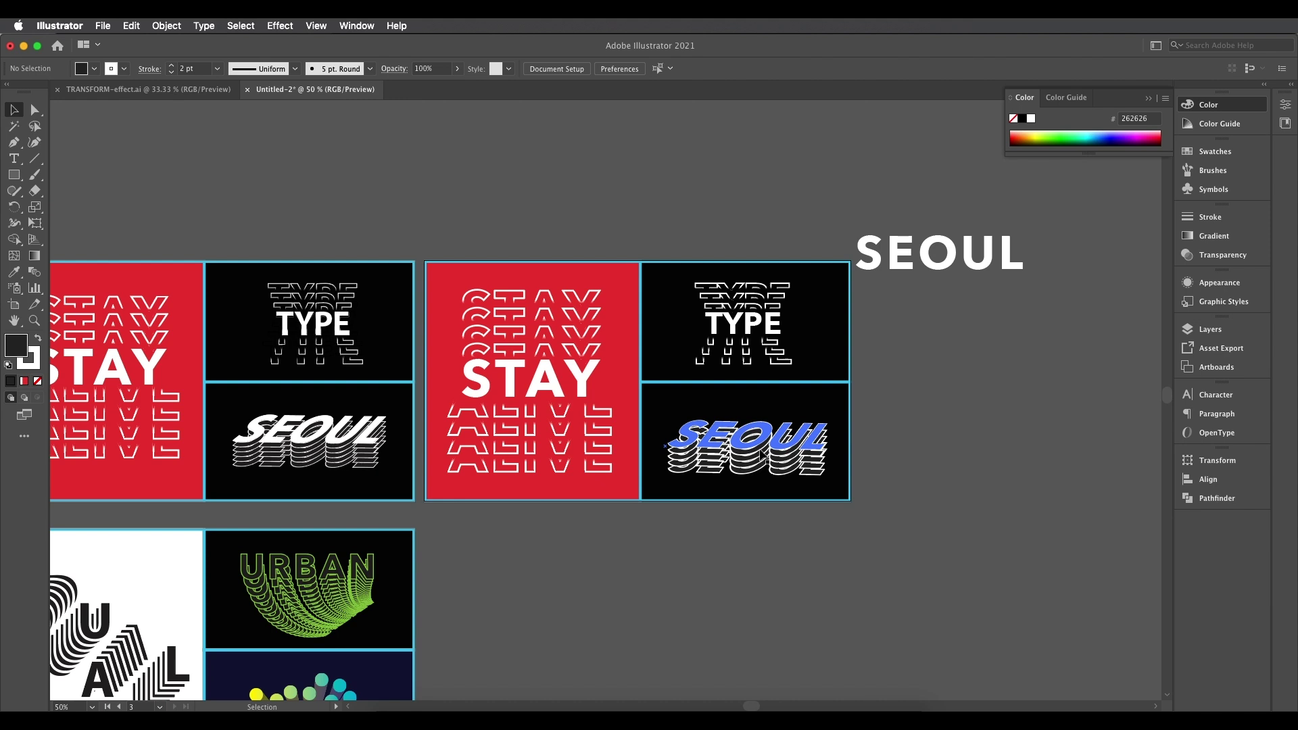
{"action": "scroll", "coordinate": [775, 467], "scroll_direction": "up", "scroll_amount": 1}
{"action": "scroll", "coordinate": [781, 449], "scroll_direction": "left", "scroll_amount": 1}
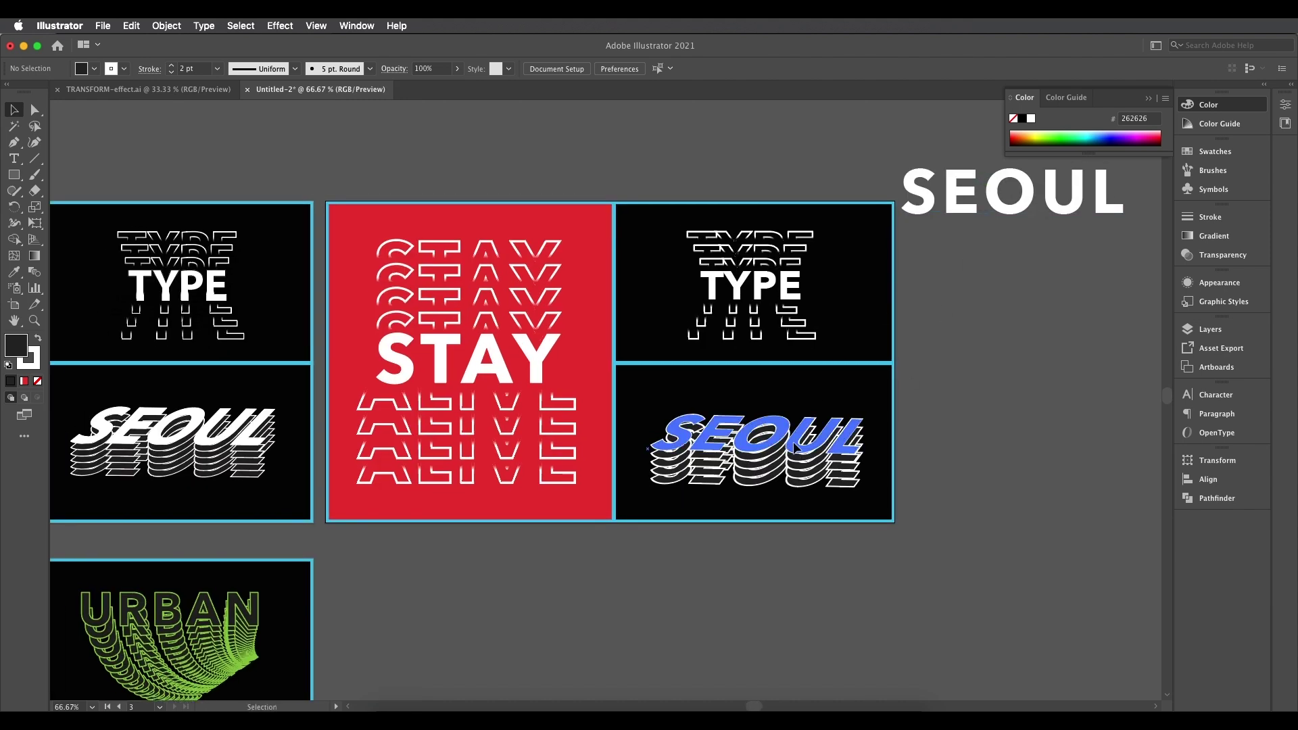
{"action": "left_click", "coordinate": [796, 455]}
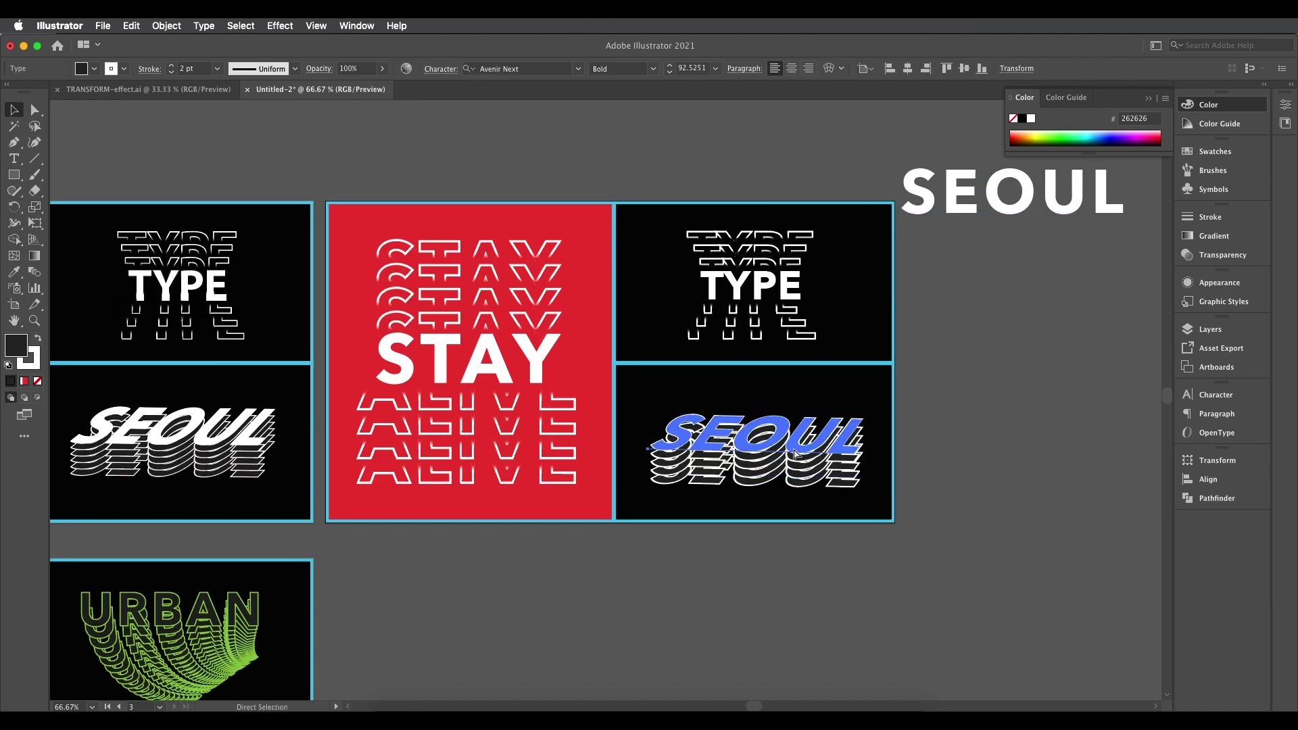
{"action": "key", "text": "a"}
{"action": "key", "text": "v"}
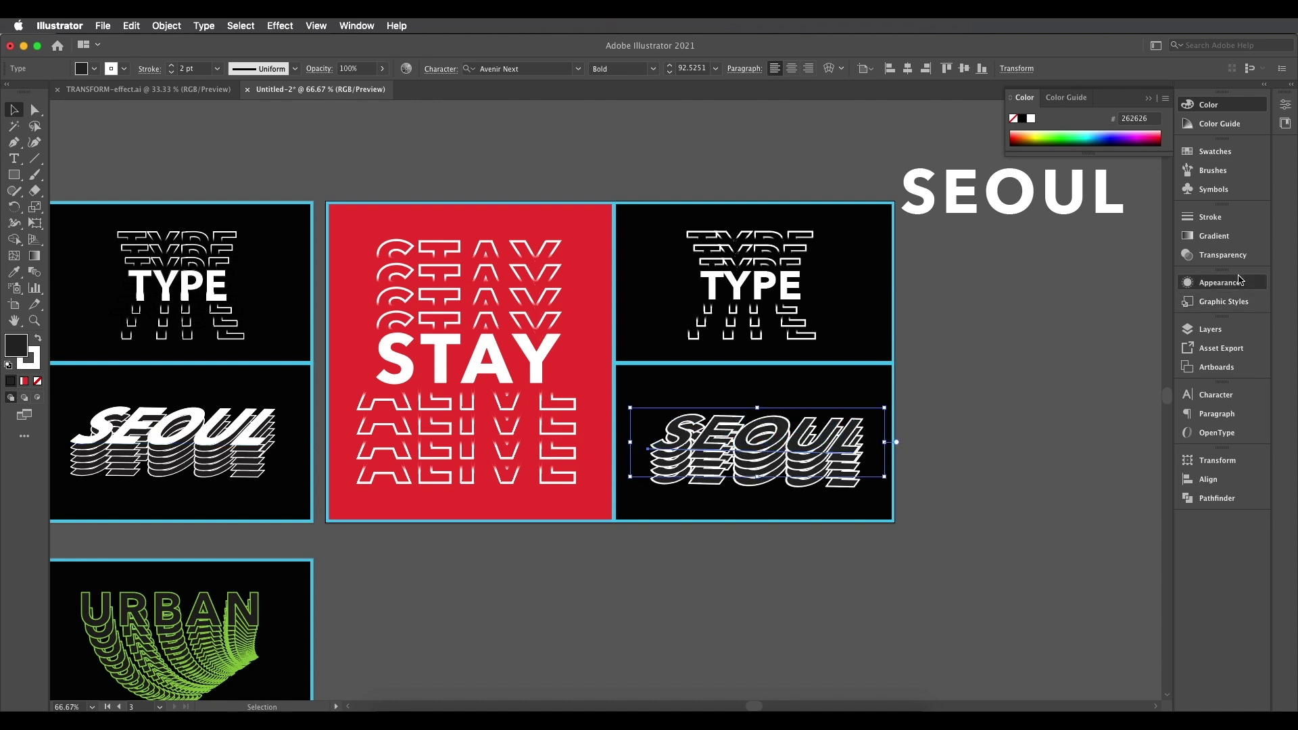
{"action": "left_click", "coordinate": [1220, 282]}
{"action": "left_click", "coordinate": [1128, 335]}
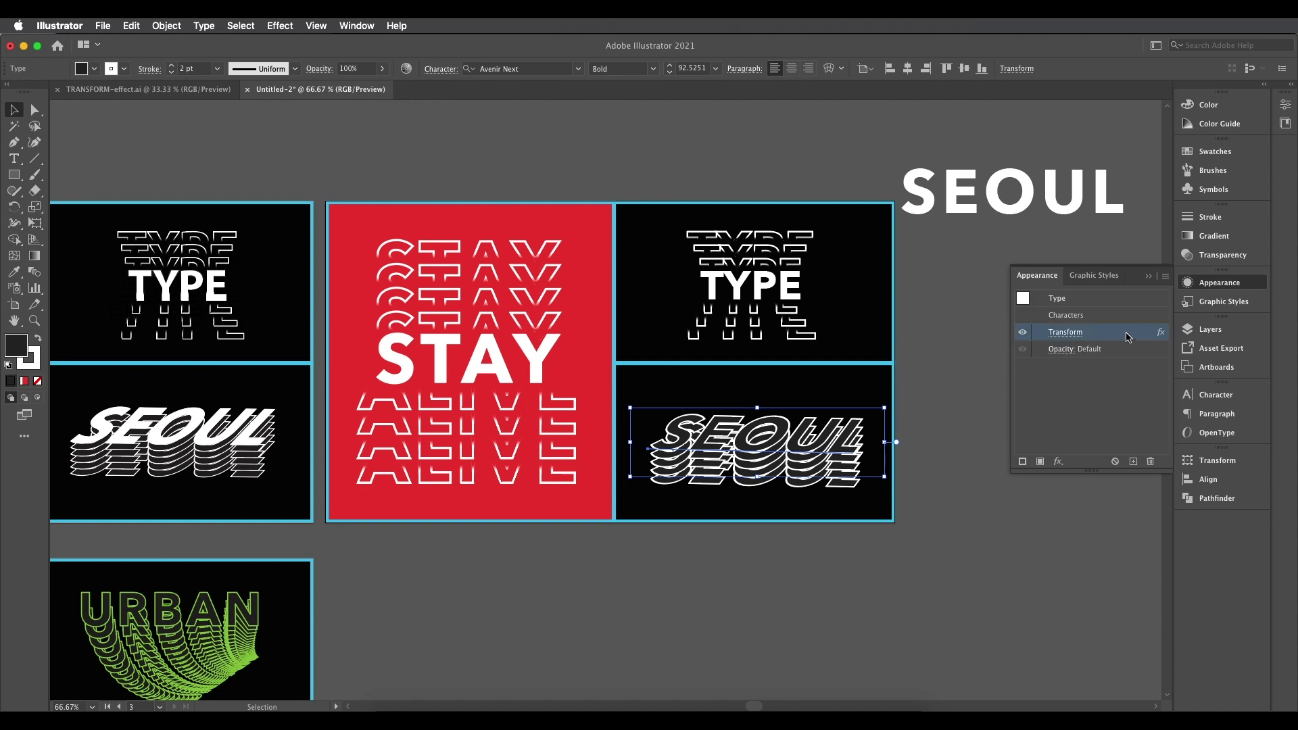
{"action": "left_click", "coordinate": [1149, 460]}
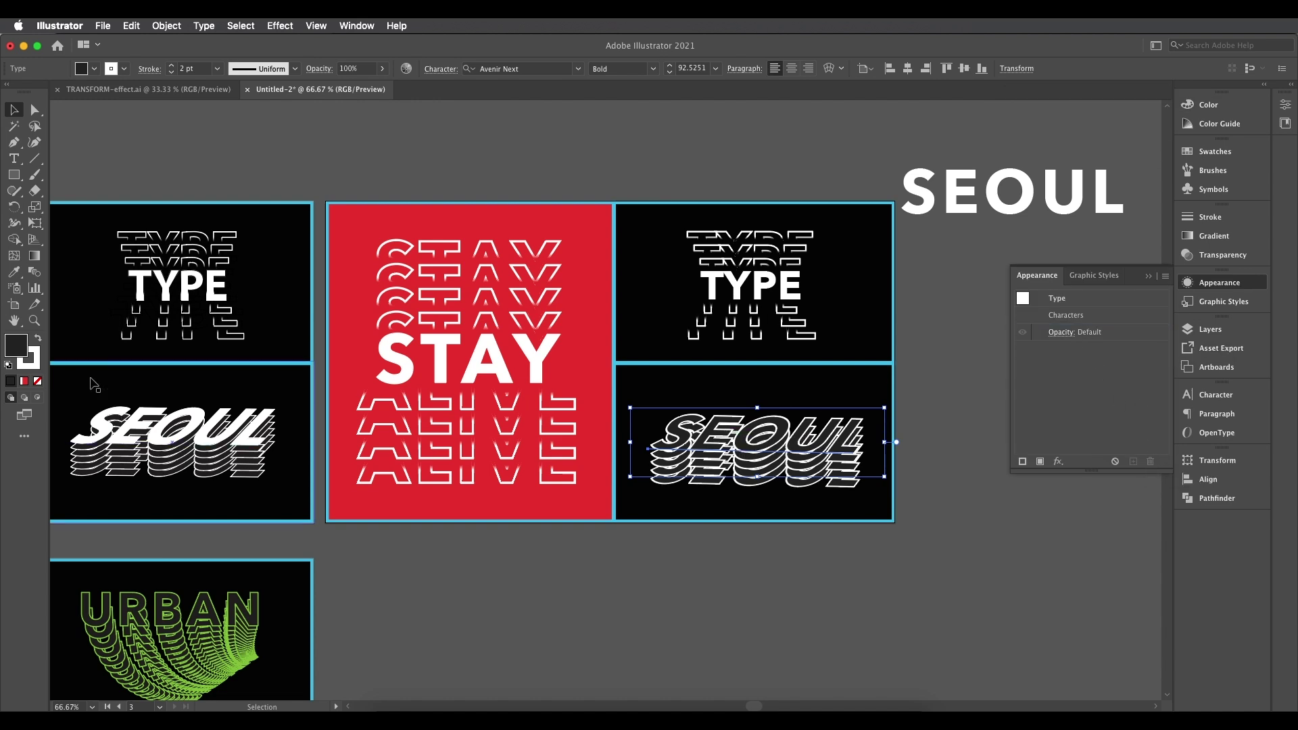
- Fill the front SEOUL copy with solid white and remove its stroke
{"action": "left_click", "coordinate": [34, 358]}
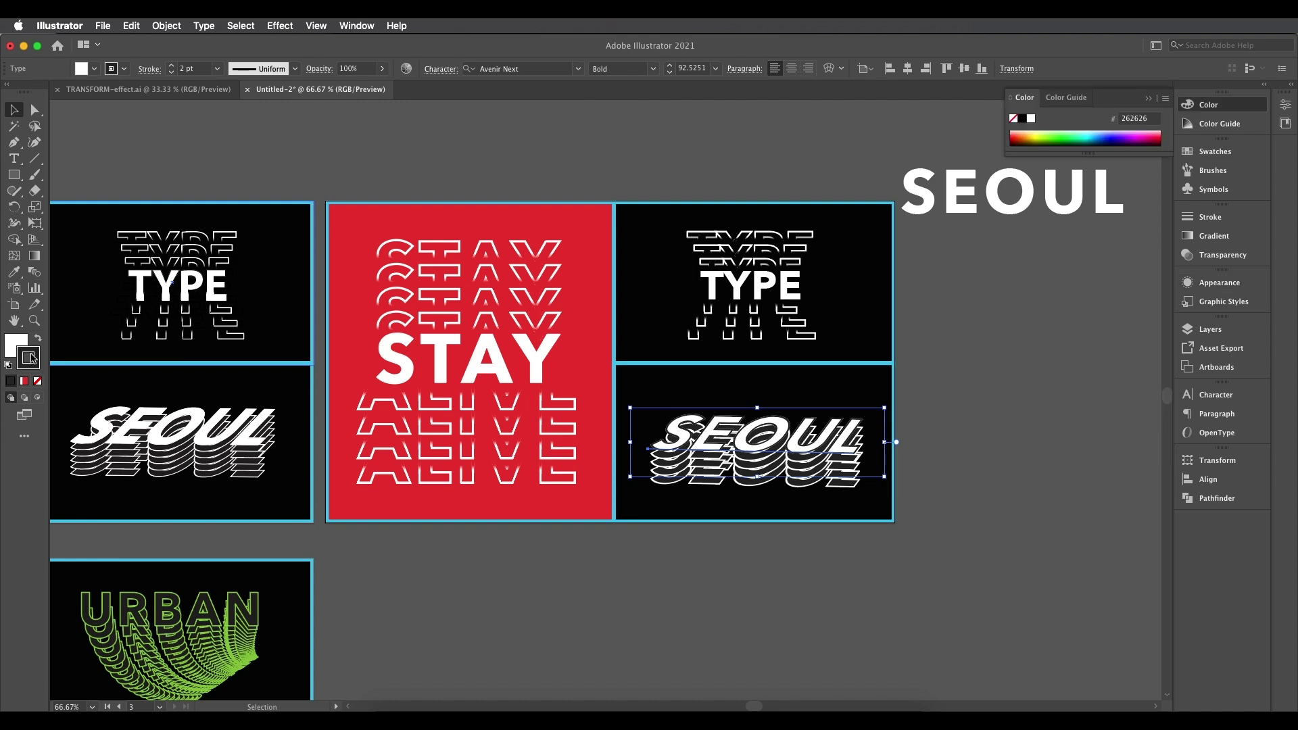
{"action": "left_click", "coordinate": [38, 382]}
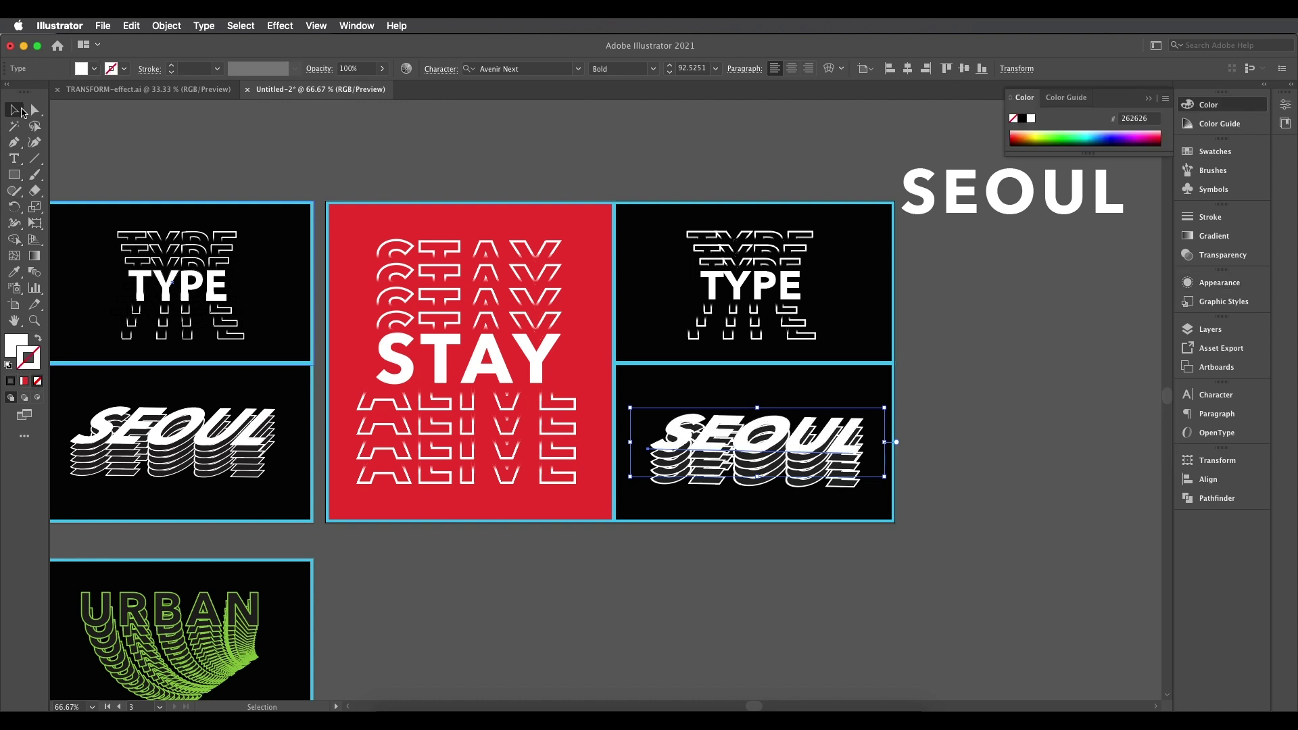
{"action": "left_click", "coordinate": [937, 473]}
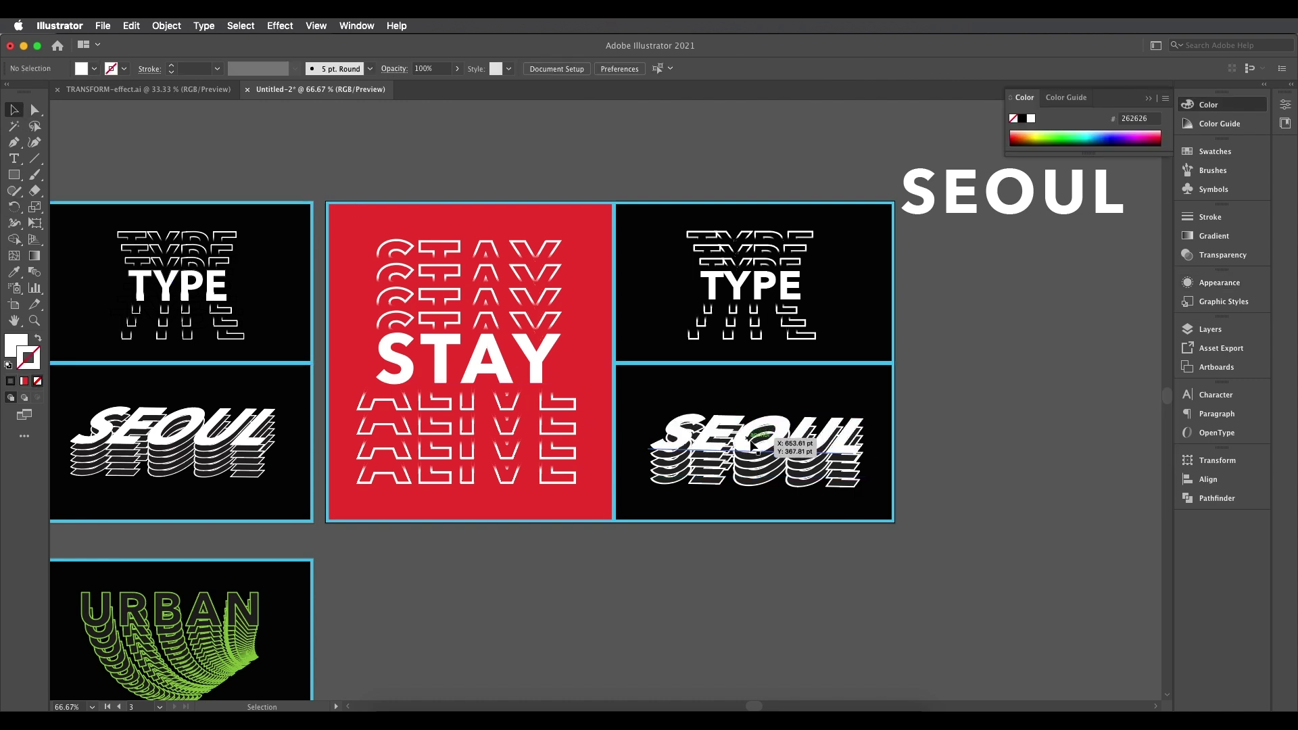
- Delete the spare white SEOUL text lying outside the artboard
{"action": "left_click", "coordinate": [968, 197]}
{"action": "key", "text": "Delete"}
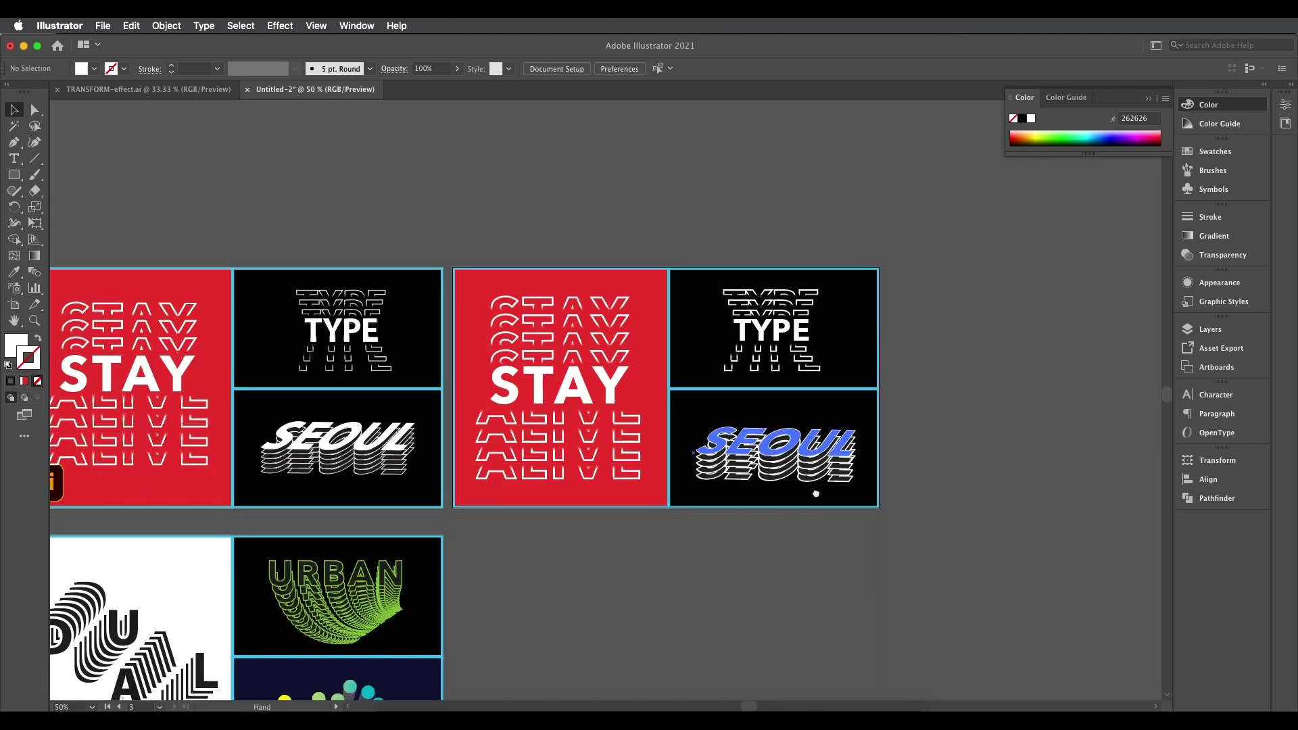
{"action": "scroll", "coordinate": [867, 437], "scroll_direction": "down", "scroll_amount": 3}
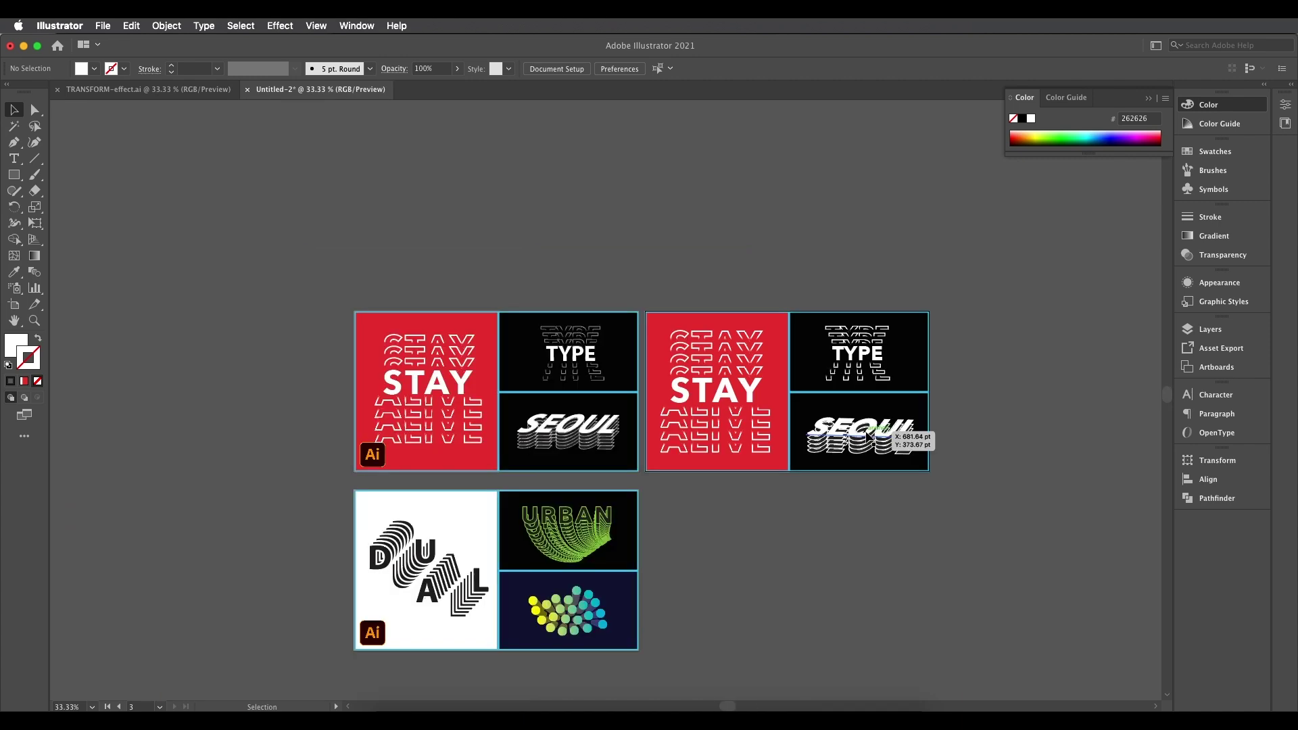
{"action": "scroll", "coordinate": [867, 436], "scroll_direction": "up", "scroll_amount": 5}
{"action": "scroll", "coordinate": [819, 428], "scroll_direction": "left", "scroll_amount": 3}
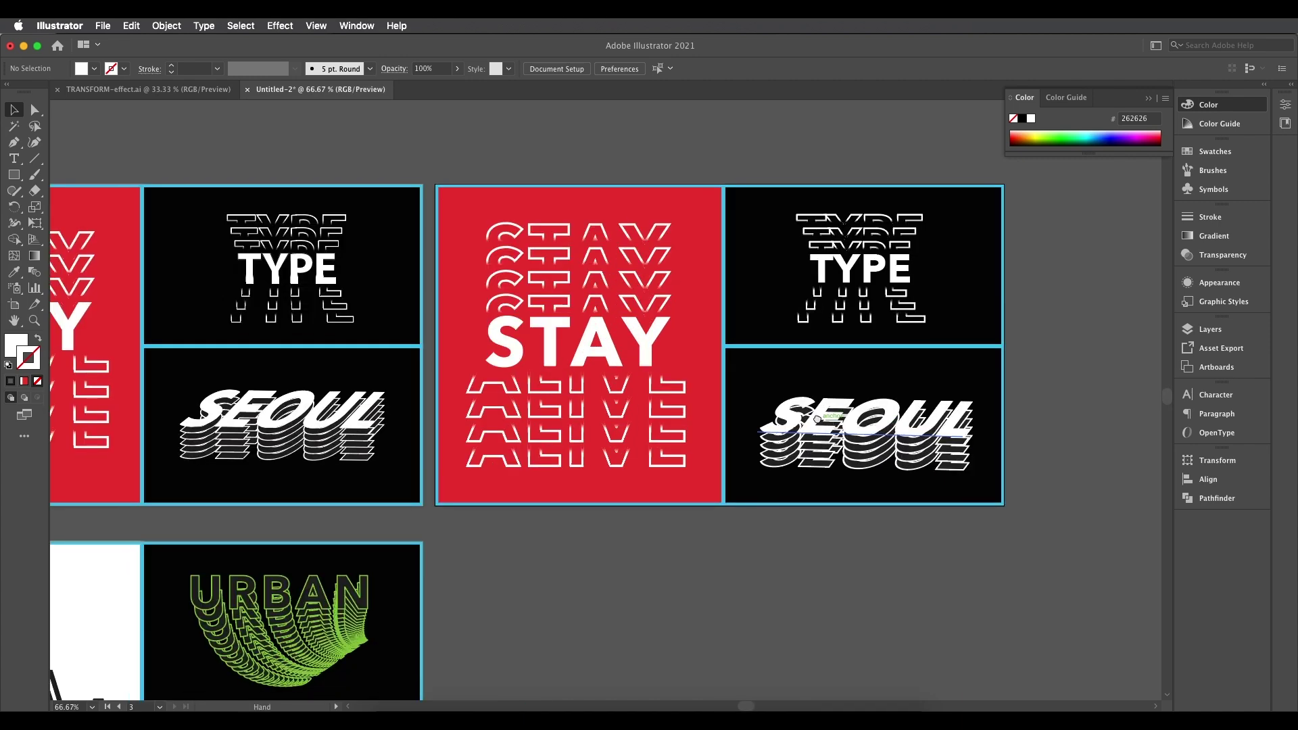
{"action": "scroll", "coordinate": [851, 466], "scroll_direction": "down", "scroll_amount": 2}
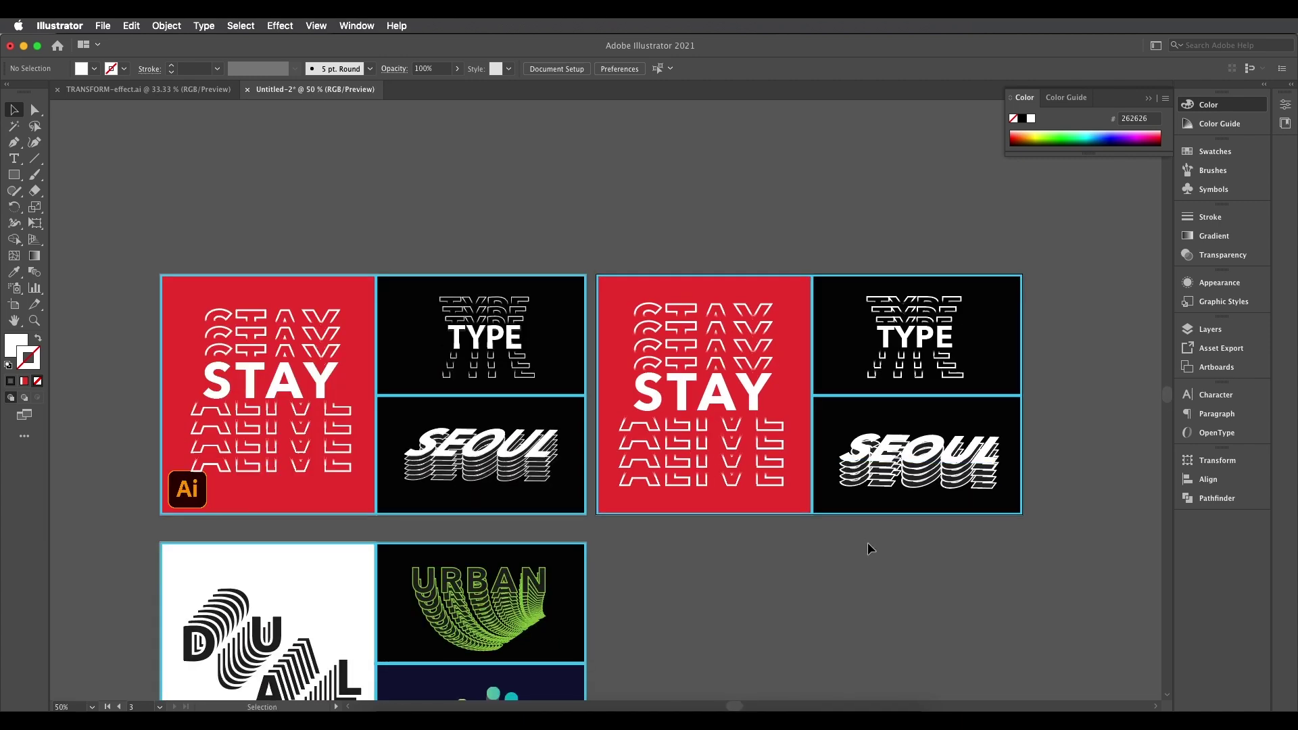
- Set the vertical move in the outlined SEOUL stack's Transform effect to 11 pt
{"action": "scroll", "coordinate": [869, 479], "scroll_direction": "up", "scroll_amount": 2}
{"action": "left_click", "coordinate": [869, 478]}
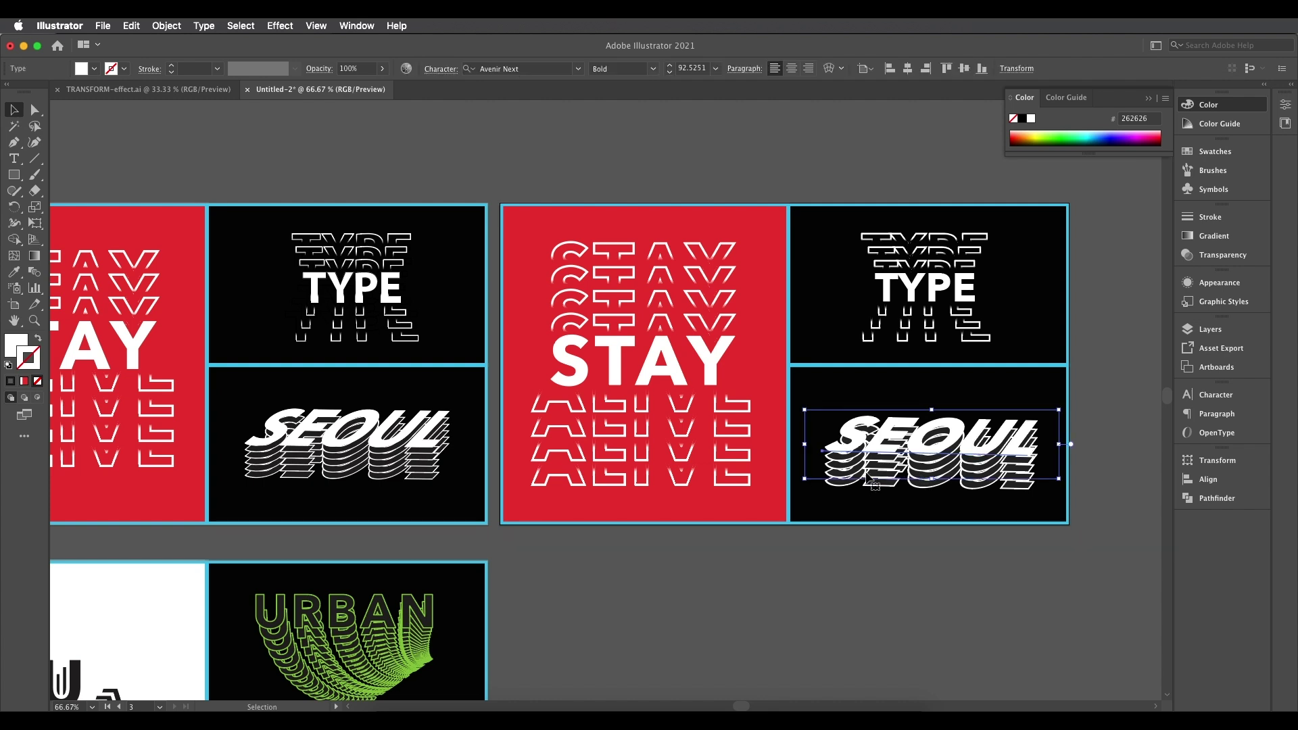
{"action": "left_click", "coordinate": [1218, 284]}
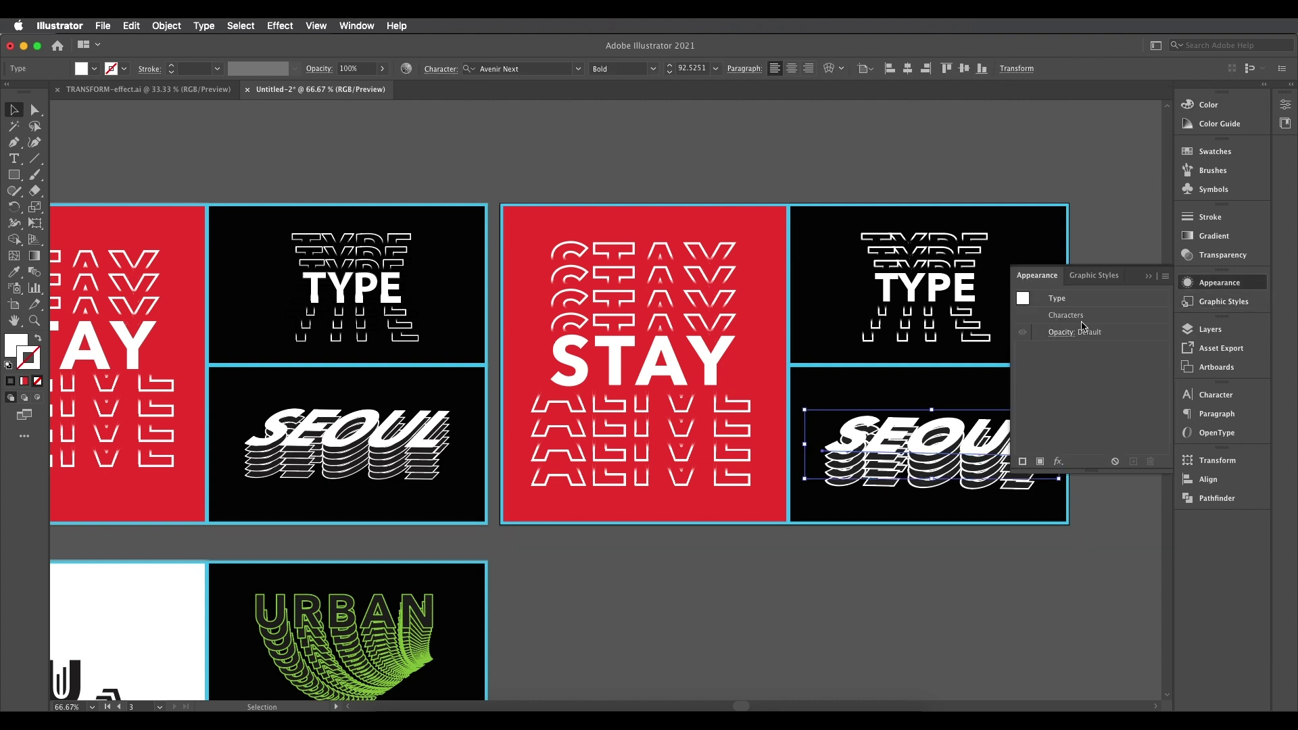
{"action": "left_click", "coordinate": [984, 488]}
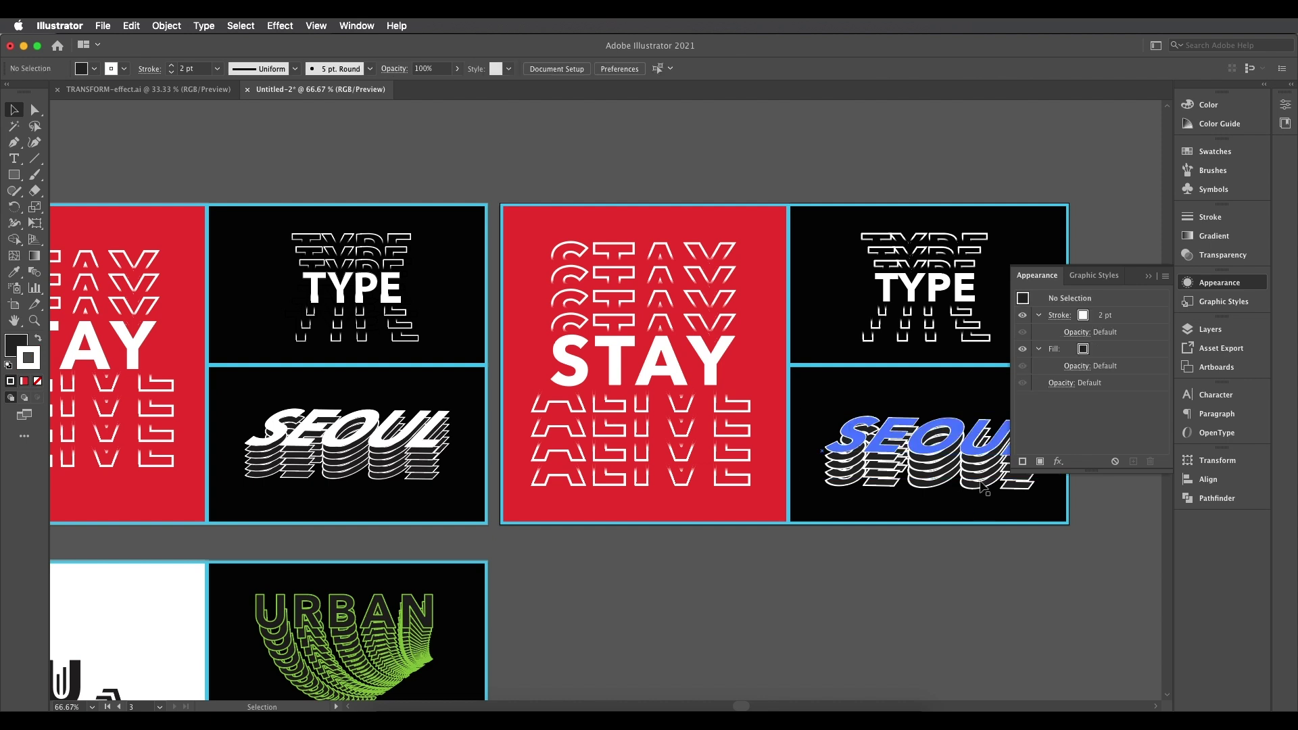
{"action": "left_click", "coordinate": [984, 488]}
{"action": "left_click", "coordinate": [1079, 333]}
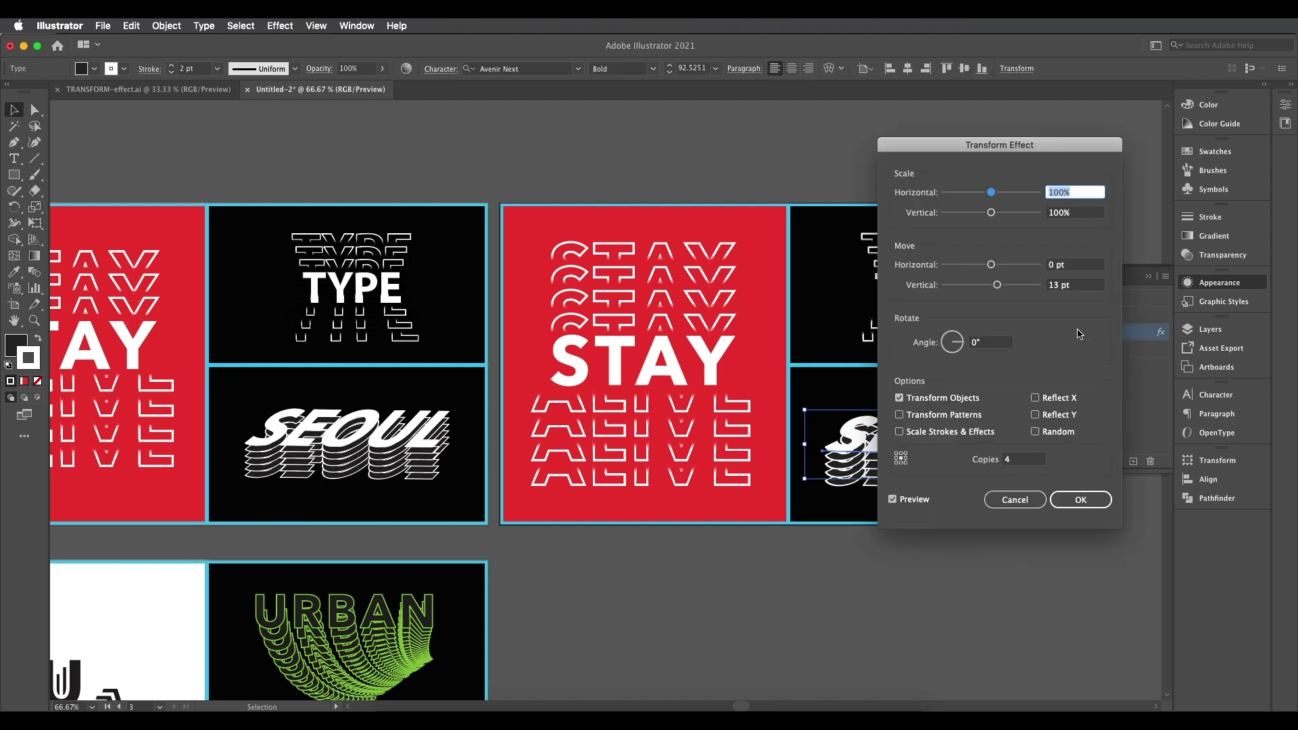
{"action": "left_click_drag", "start_coordinate": [1043, 153], "coordinate": [679, 257]}
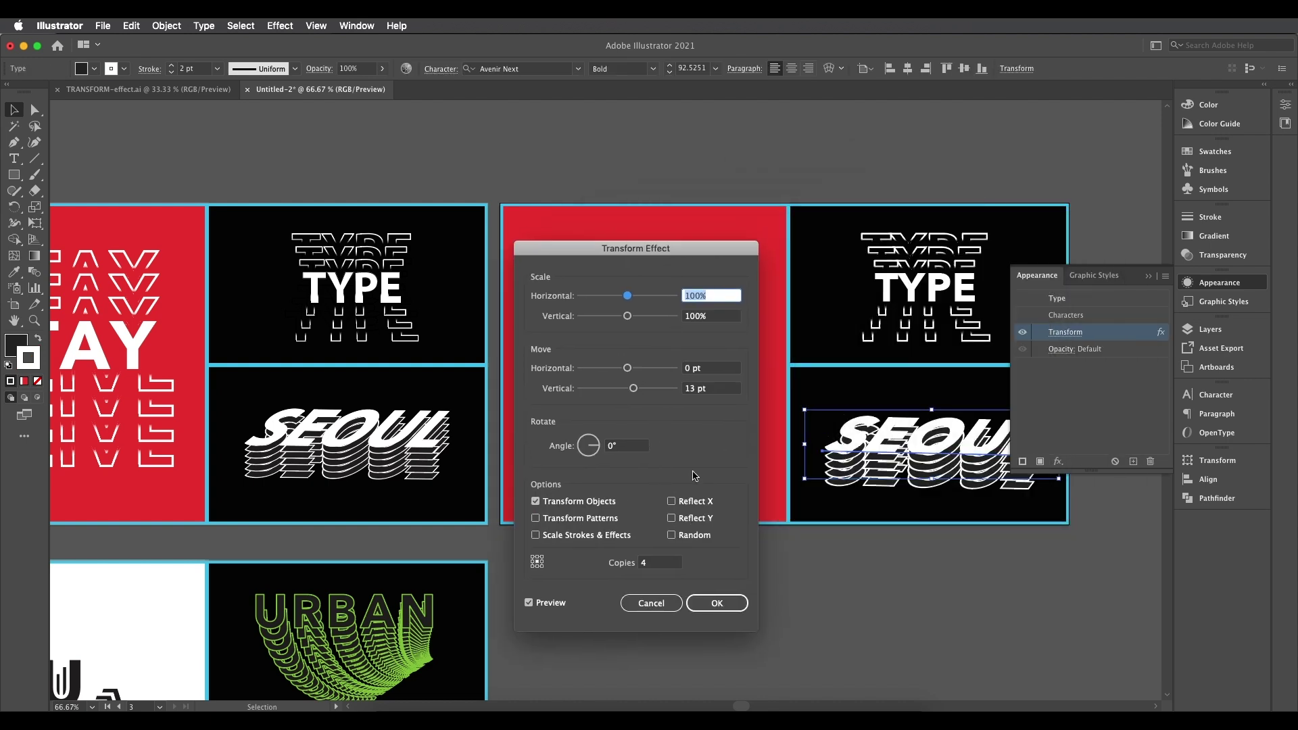
{"action": "left_click", "coordinate": [729, 387]}
{"action": "key", "text": "Down"}
{"action": "key", "text": "Down"}
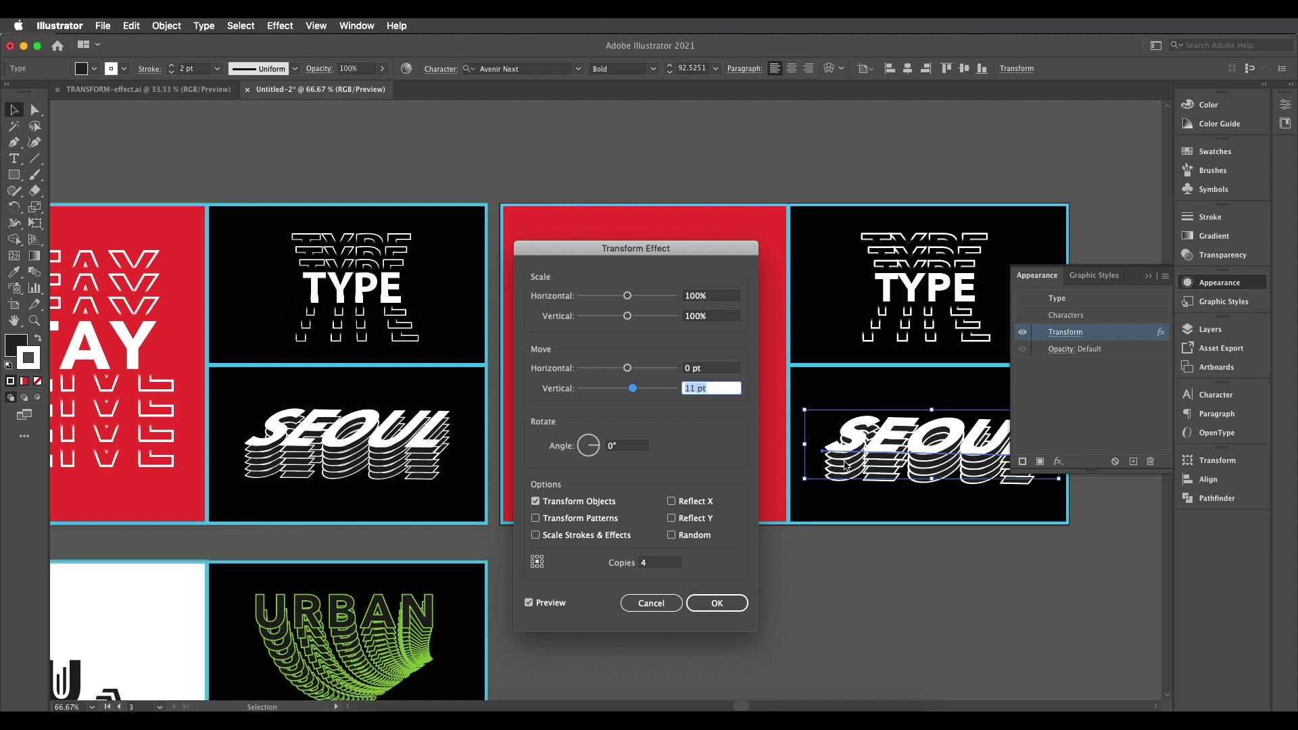
- Set the SEOUL stack's Transform effect to 5 copies and apply it
{"action": "left_click", "coordinate": [659, 566]}
{"action": "key", "text": "Up"}
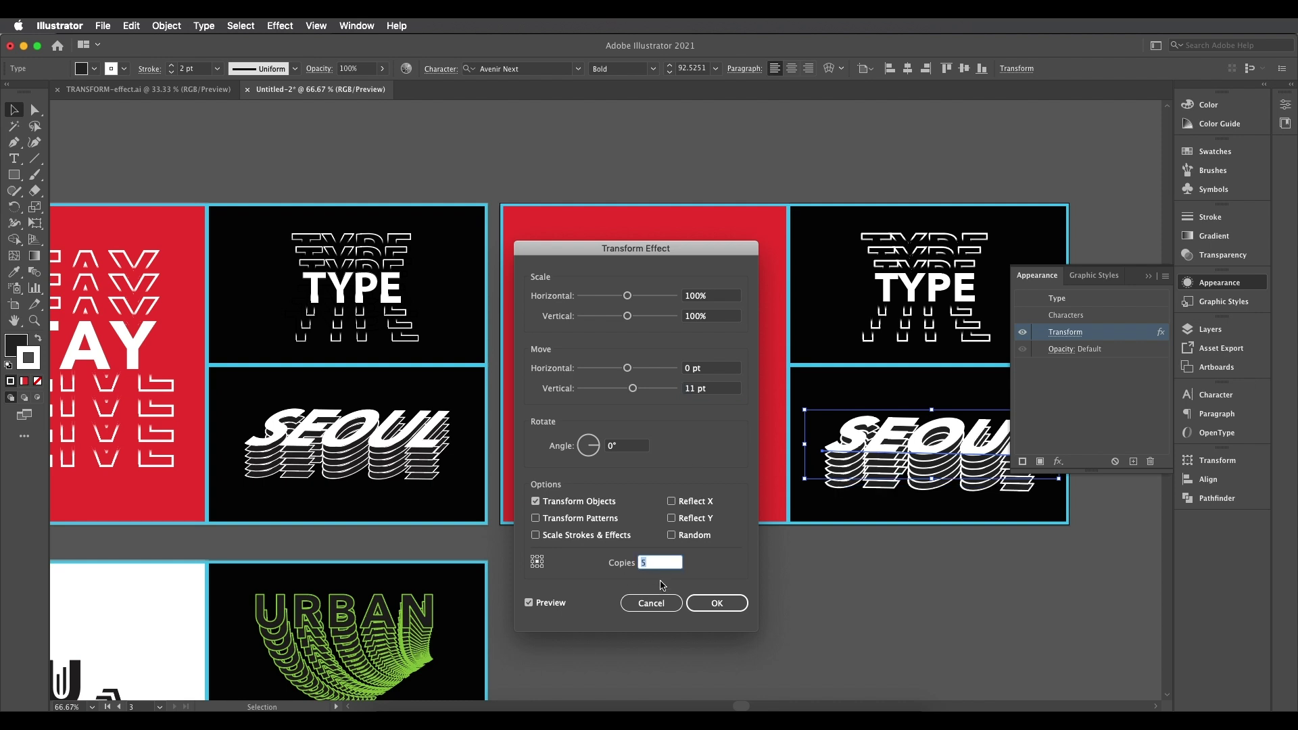
{"action": "left_click", "coordinate": [717, 603]}
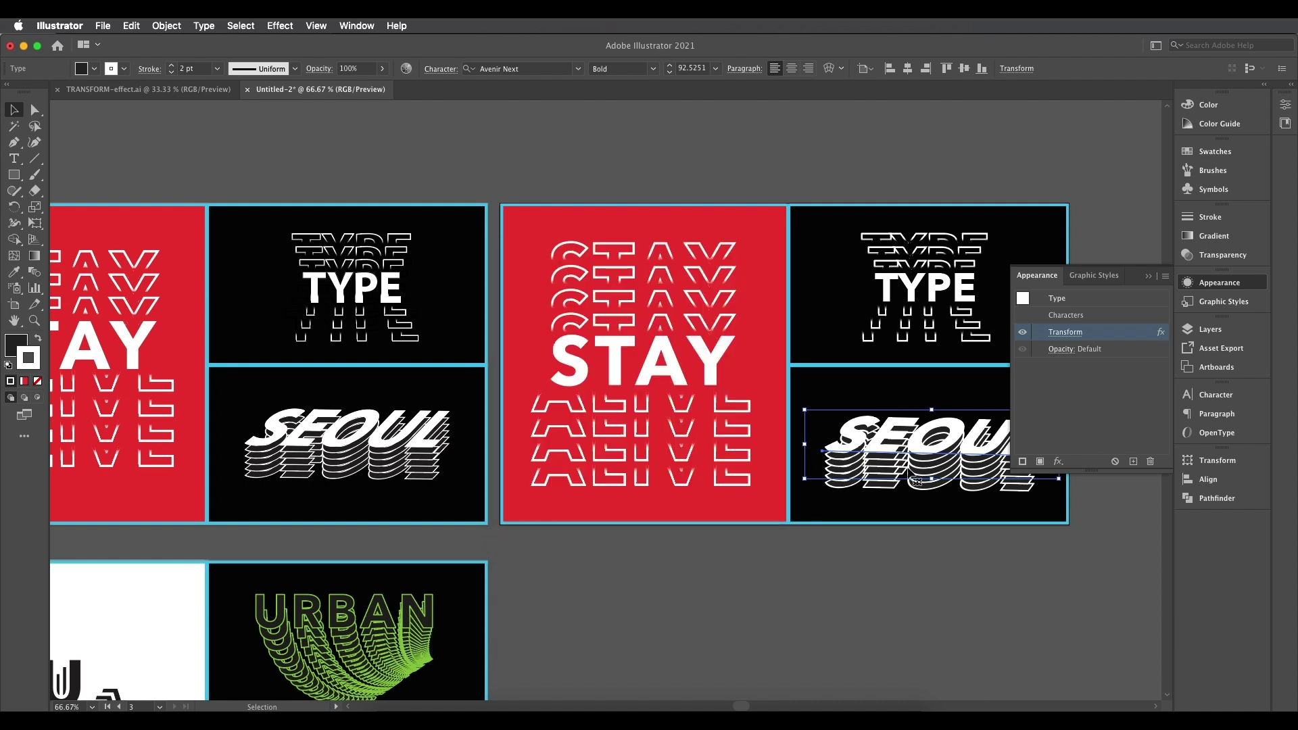
- Start a shear on the outlined SEOUL stack with a shear angle of 20°
{"action": "left_click", "coordinate": [929, 592]}
{"action": "right_click", "coordinate": [917, 481]}
{"action": "left_click", "coordinate": [870, 483]}
{"action": "left_click", "coordinate": [873, 483]}
{"action": "right_click", "coordinate": [874, 484]}
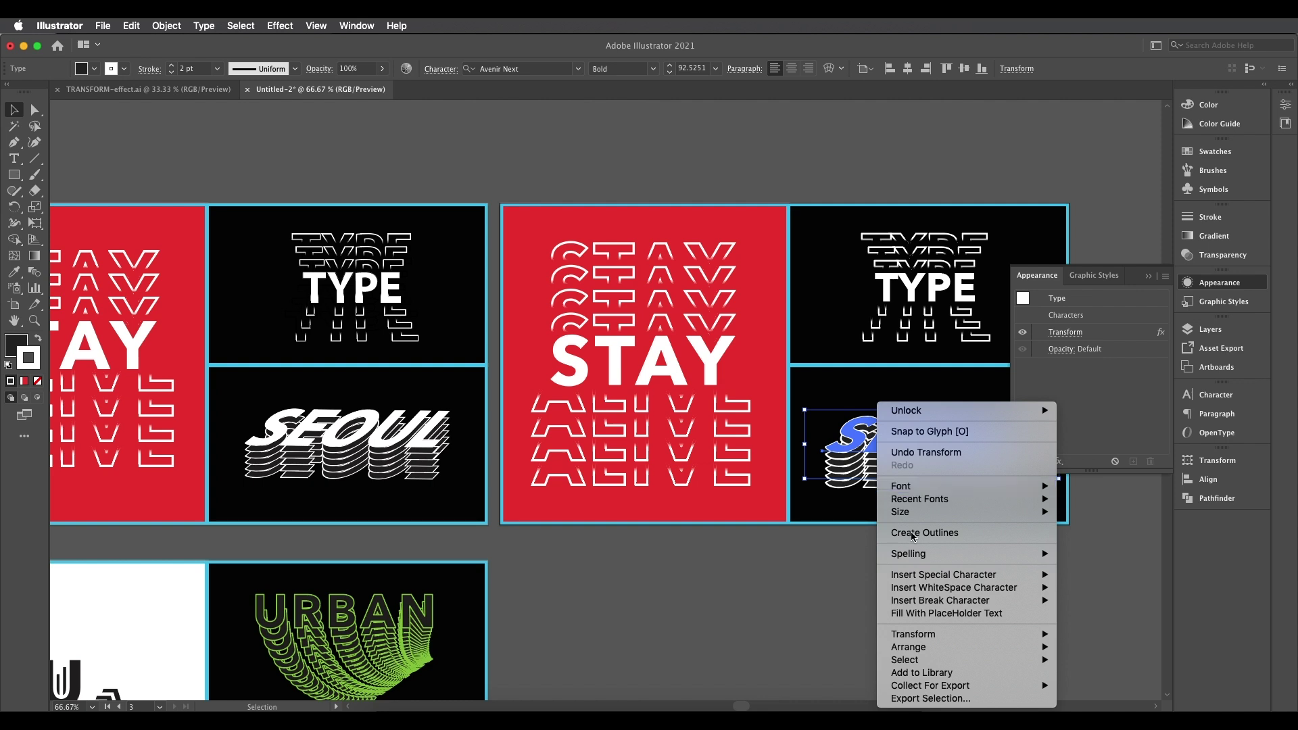
{"action": "mouse_move", "coordinate": [1051, 637]}
{"action": "left_click", "coordinate": [1082, 656]}
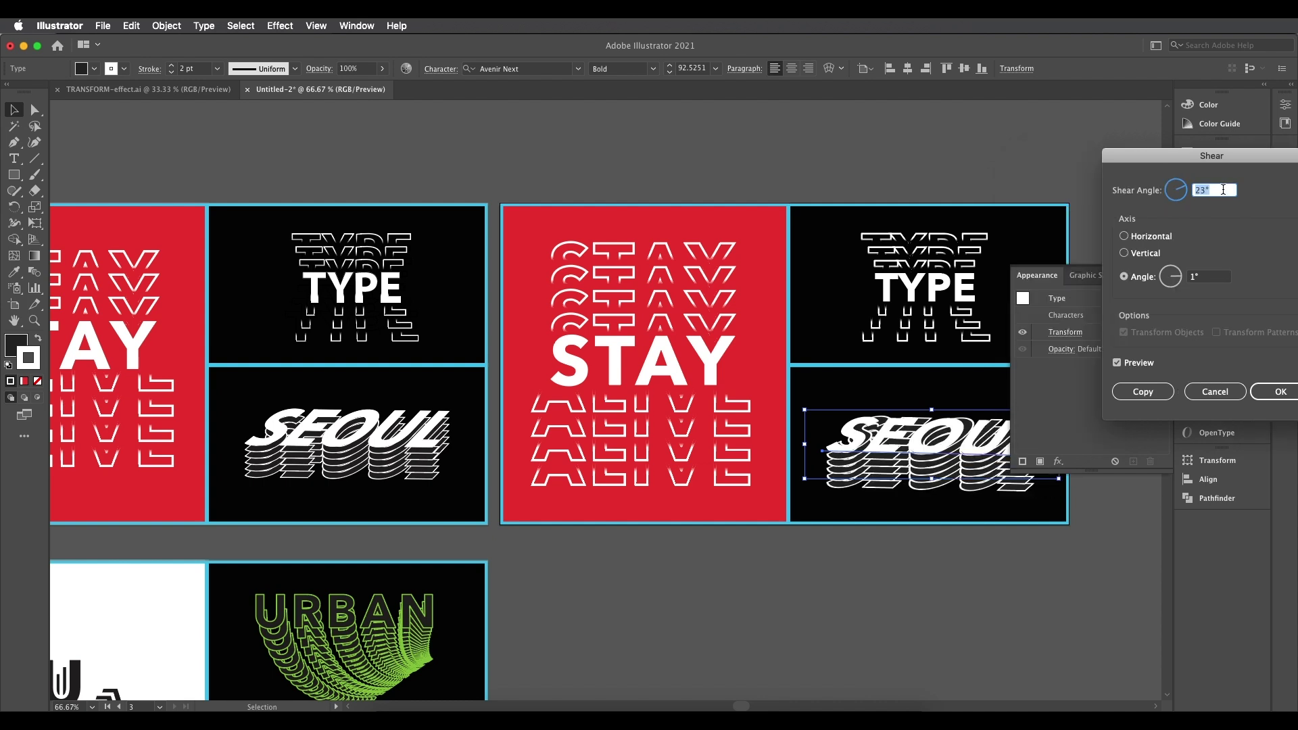
{"action": "key", "text": "Down"}
{"action": "key", "text": "Down"}
{"action": "key", "text": "Down"}
{"action": "key", "text": "Down"}
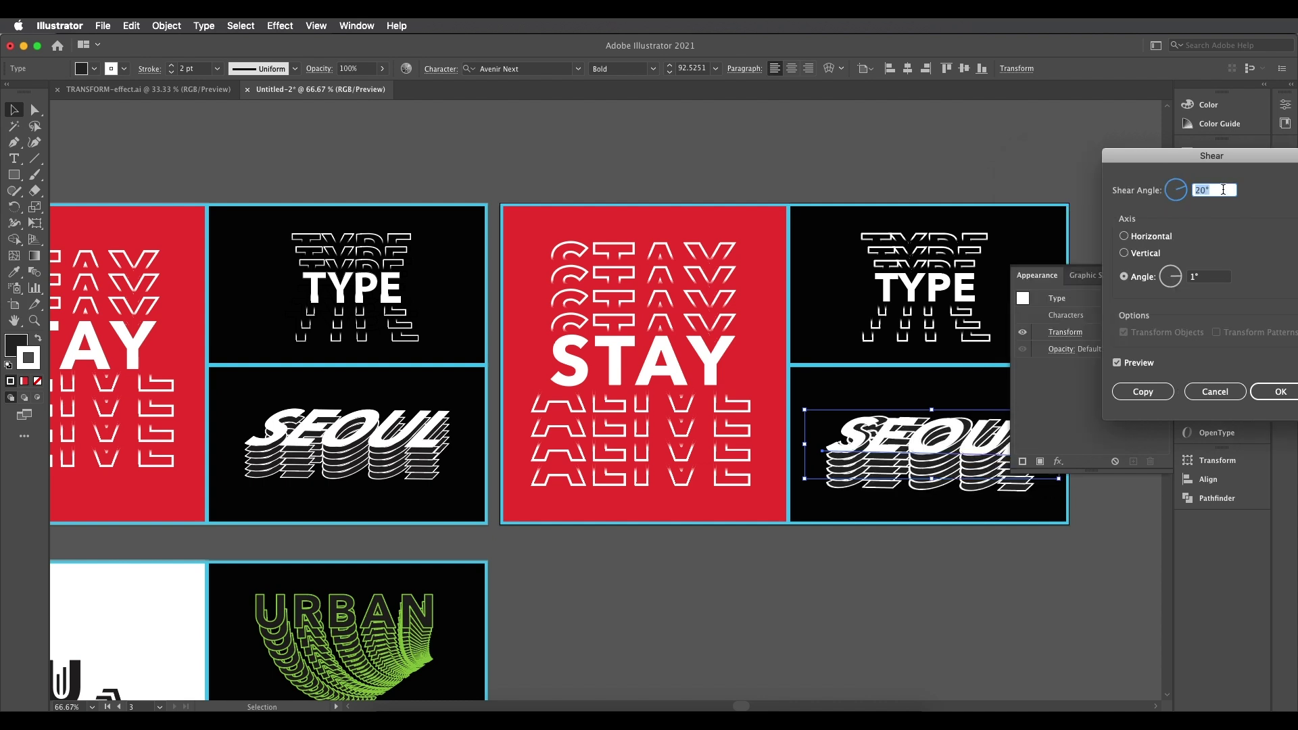
{"action": "key", "text": "Up"}
- Set the shear axis angle to -4° and apply the shear to the outlined SEOUL stack
{"action": "left_click", "coordinate": [1210, 278]}
{"action": "key", "text": "Down"}
{"action": "key", "text": "Down"}
{"action": "key", "text": "Down"}
{"action": "key", "text": "Down"}
{"action": "key", "text": "Down"}
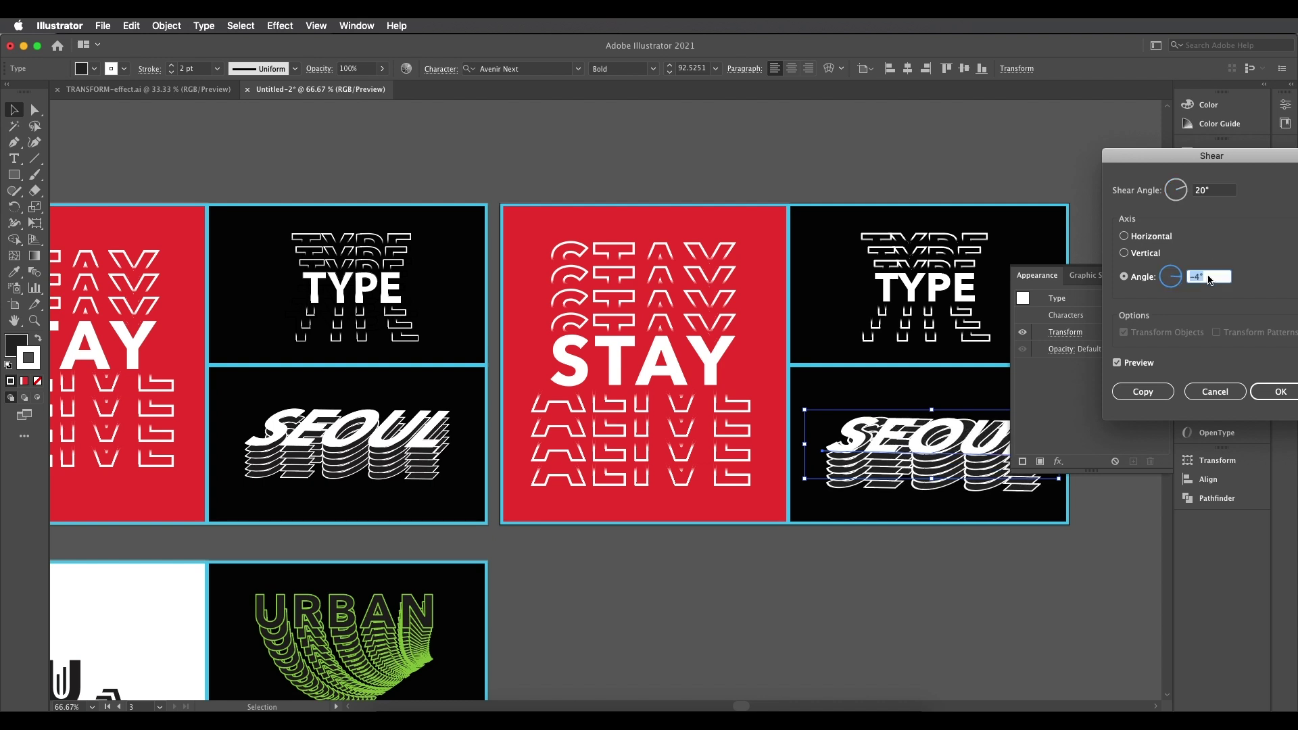
{"action": "left_click", "coordinate": [1280, 392]}
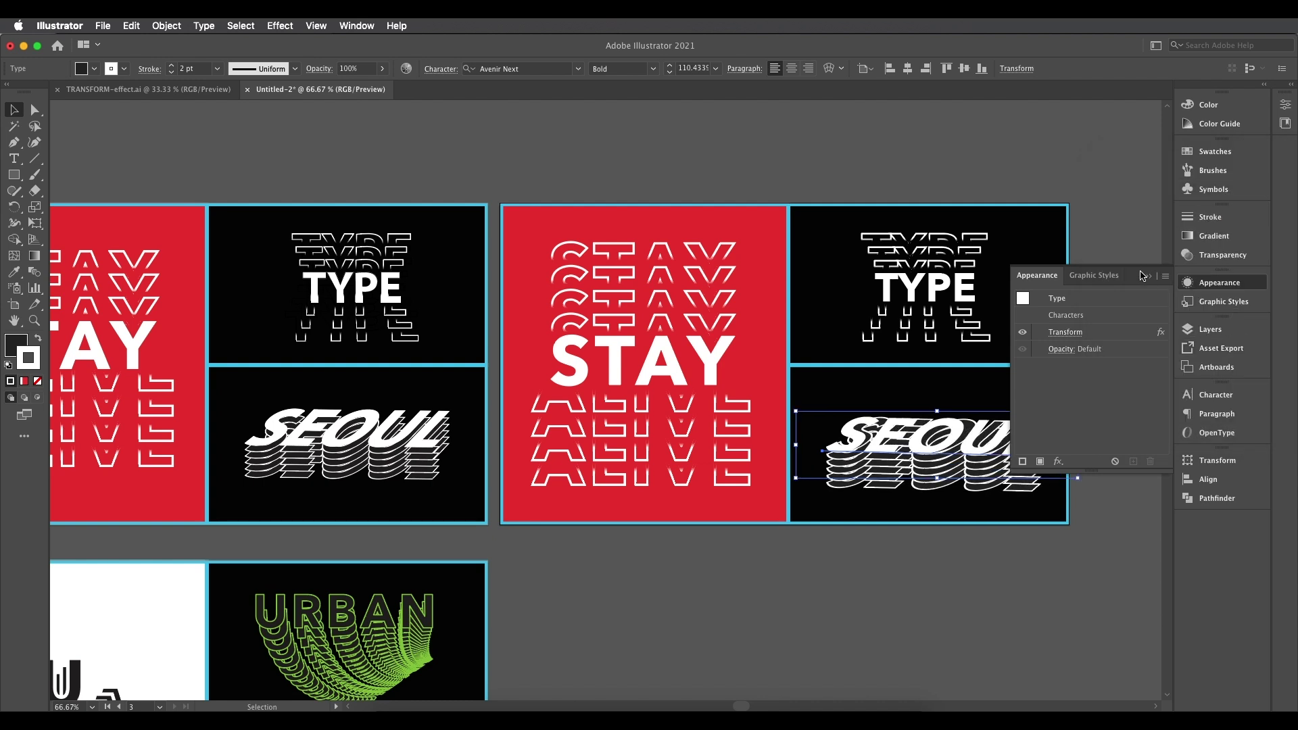
- Apply the same shear to the solid white SEOUL text in front of the stack
{"action": "left_click", "coordinate": [999, 445]}
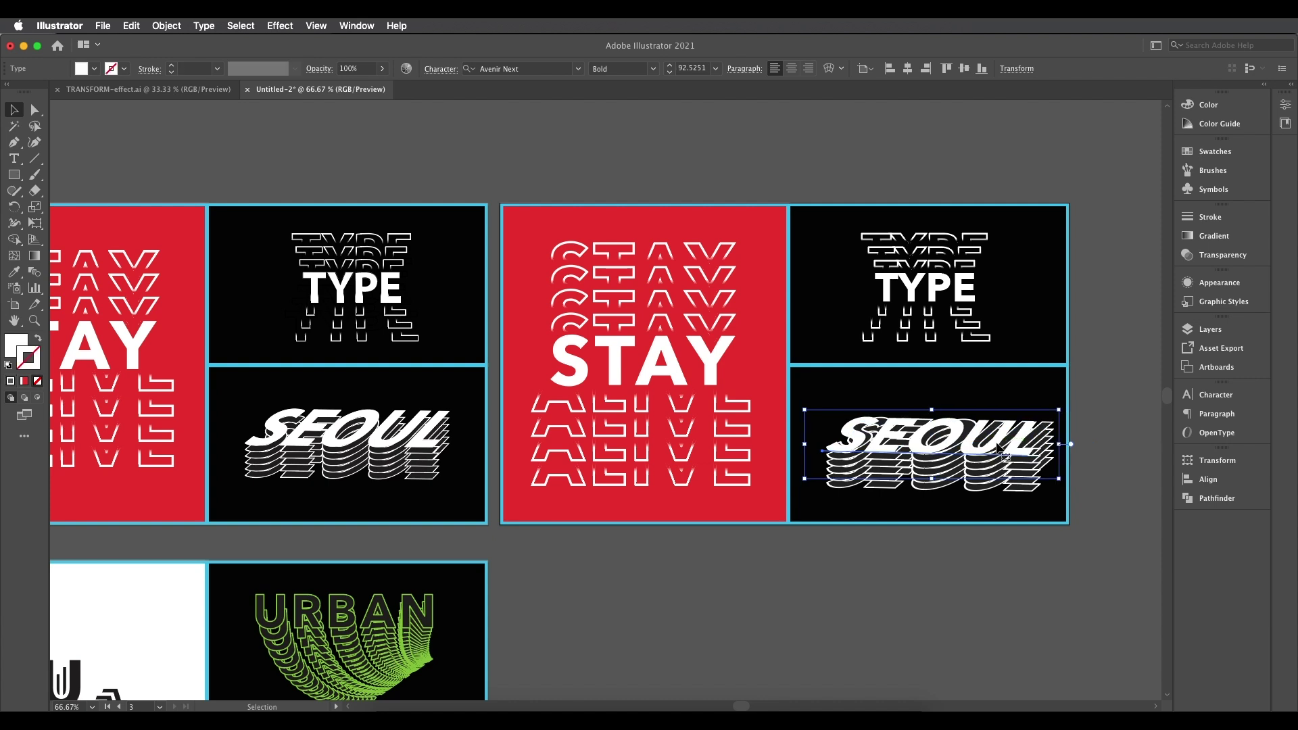
{"action": "right_click", "coordinate": [999, 445]}
{"action": "mouse_move", "coordinate": [1120, 649]}
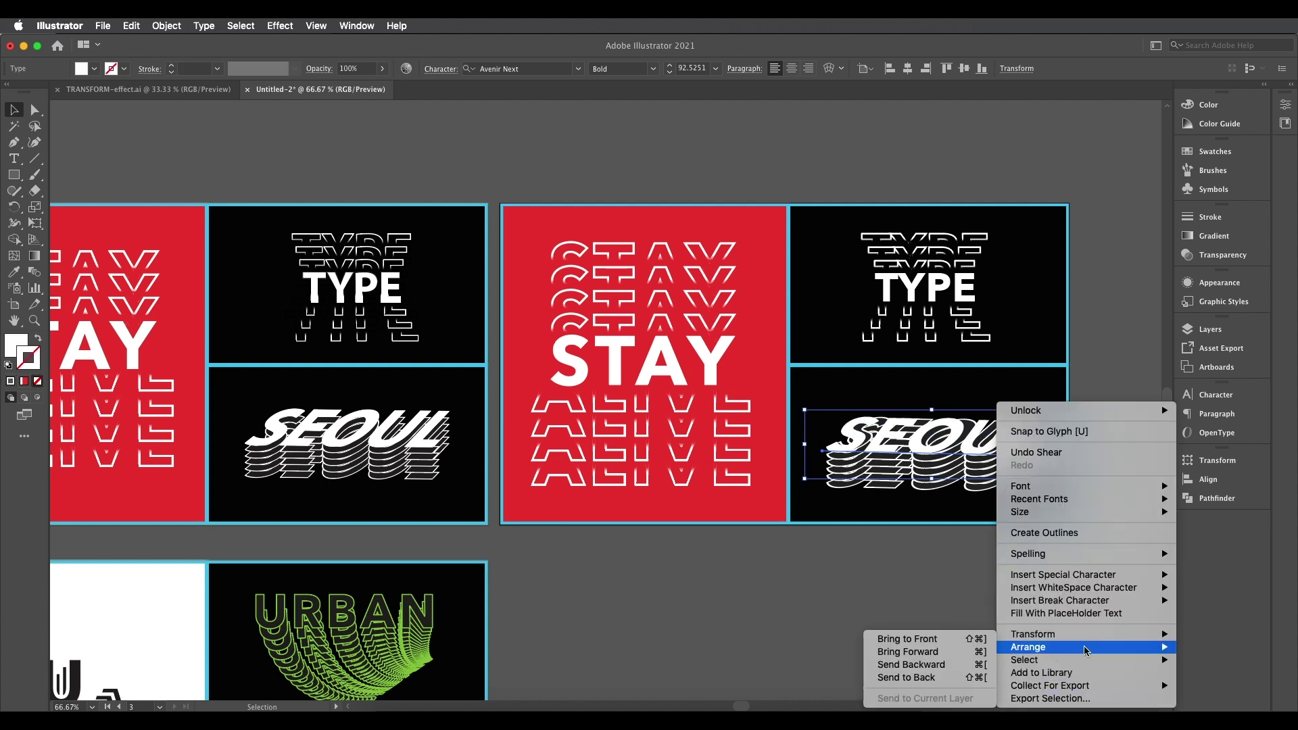
{"action": "mouse_move", "coordinate": [1075, 636]}
{"action": "left_click", "coordinate": [880, 657]}
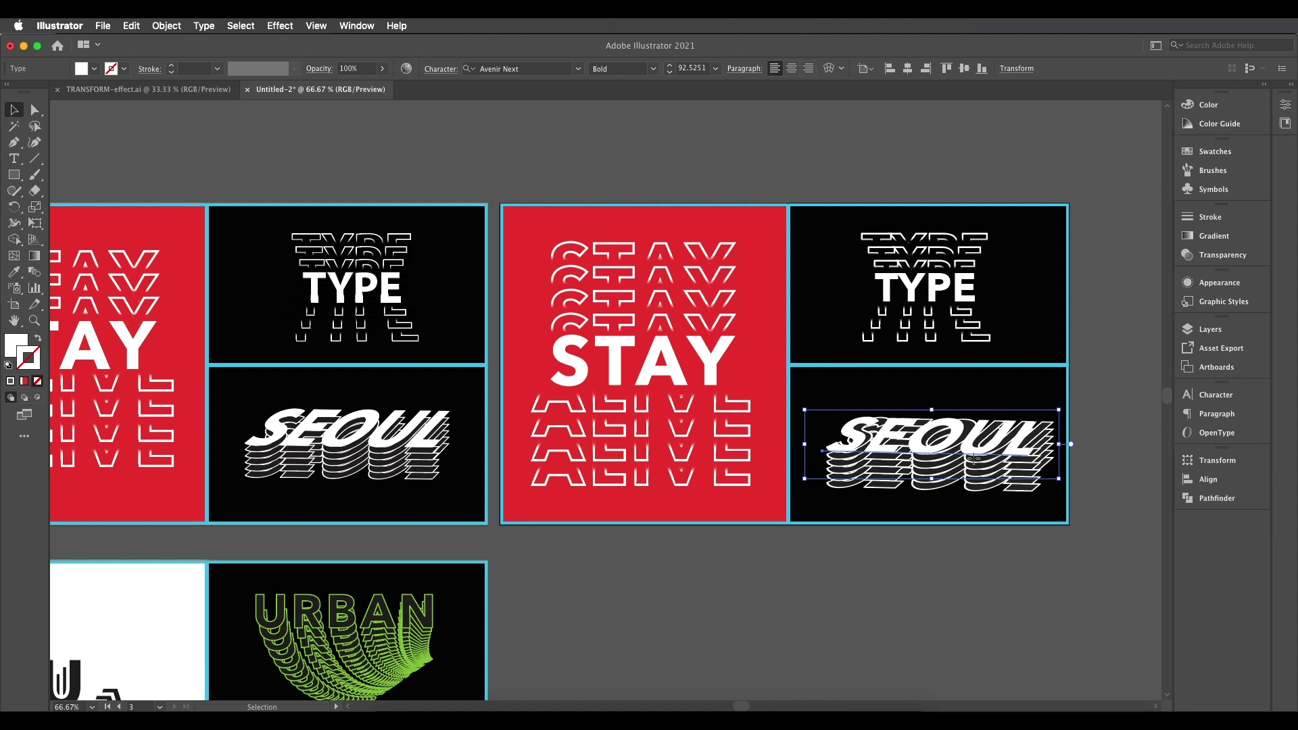
{"action": "left_click", "coordinate": [1268, 404]}
{"action": "left_click", "coordinate": [1007, 555]}
- Move the outlined stack and white SEOUL text together slightly up and left, and scale both down slightly within the black panel
{"action": "left_click", "coordinate": [1037, 484]}
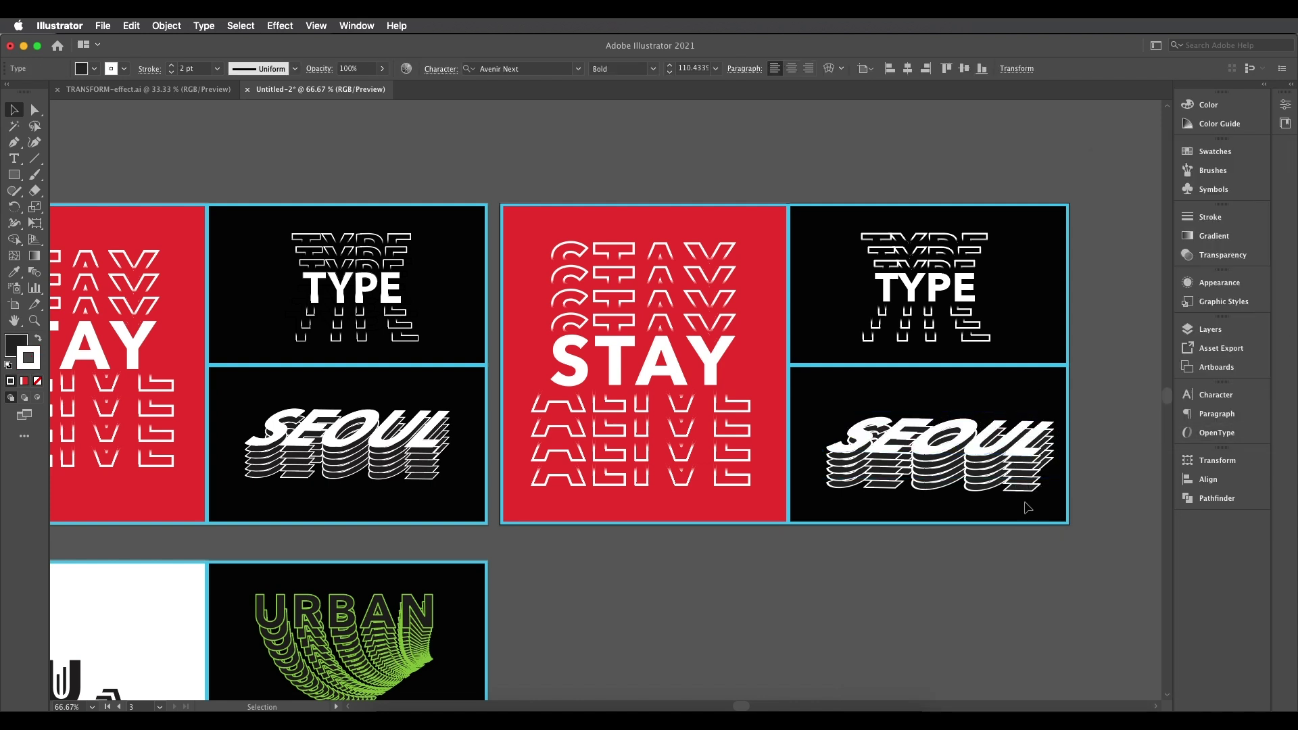
{"action": "left_click_drag", "start_coordinate": [991, 460], "coordinate": [982, 454]}
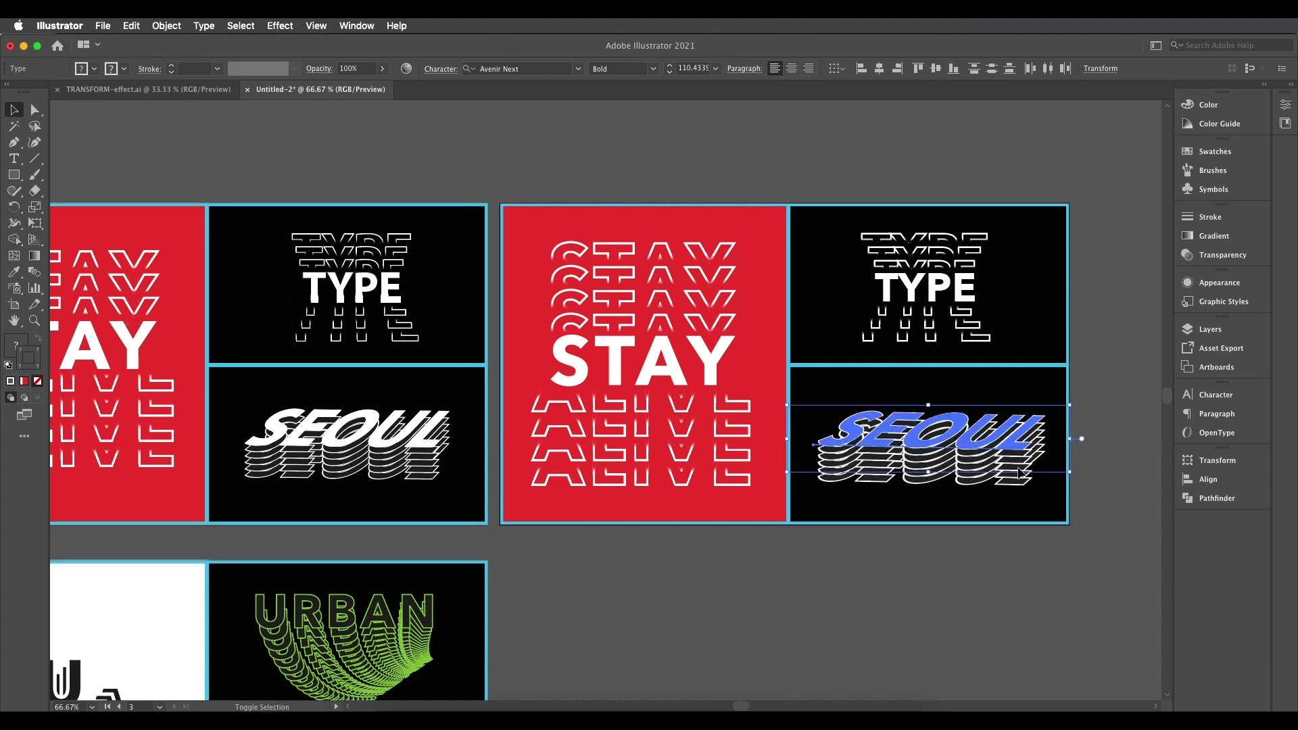
{"action": "left_click_drag", "start_coordinate": [1067, 474], "coordinate": [1063, 471]}
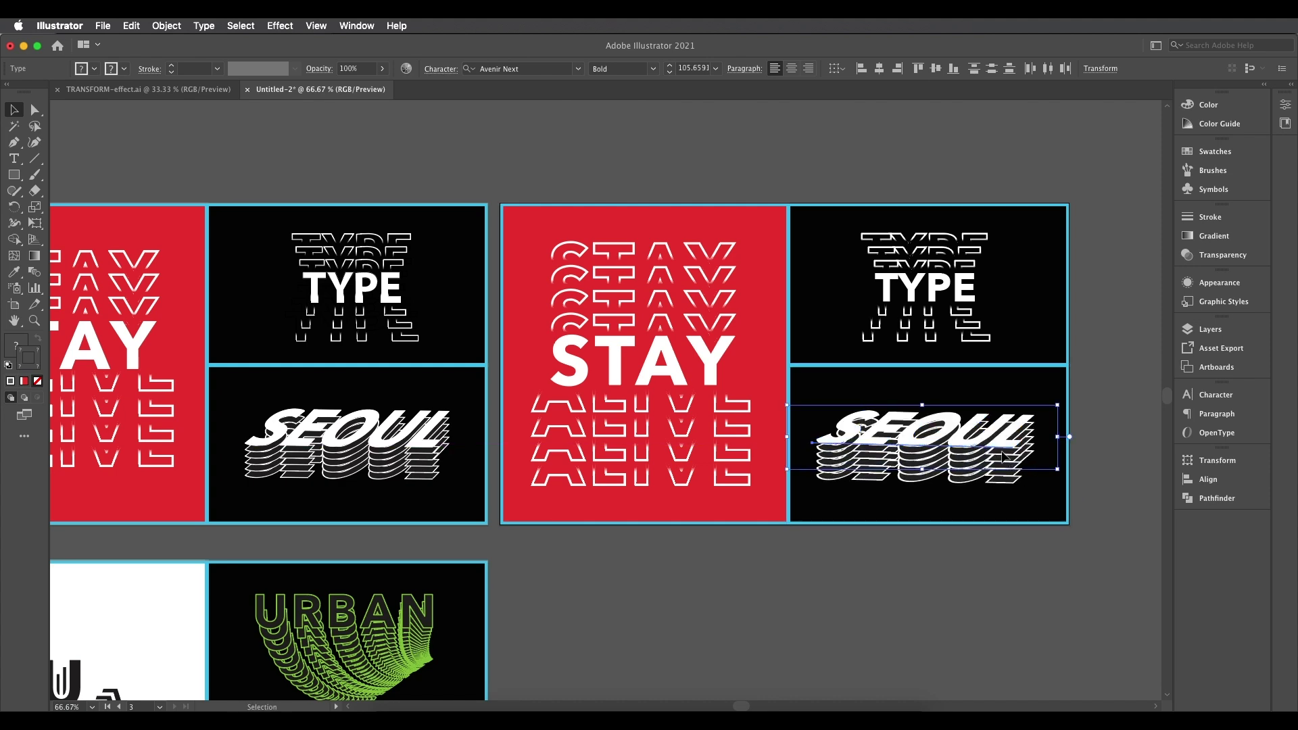
- Open the Transform effect of the outlined STAY text with its number of copies ready for editing
{"action": "scroll", "coordinate": [949, 551], "scroll_direction": "up", "scroll_amount": 1}
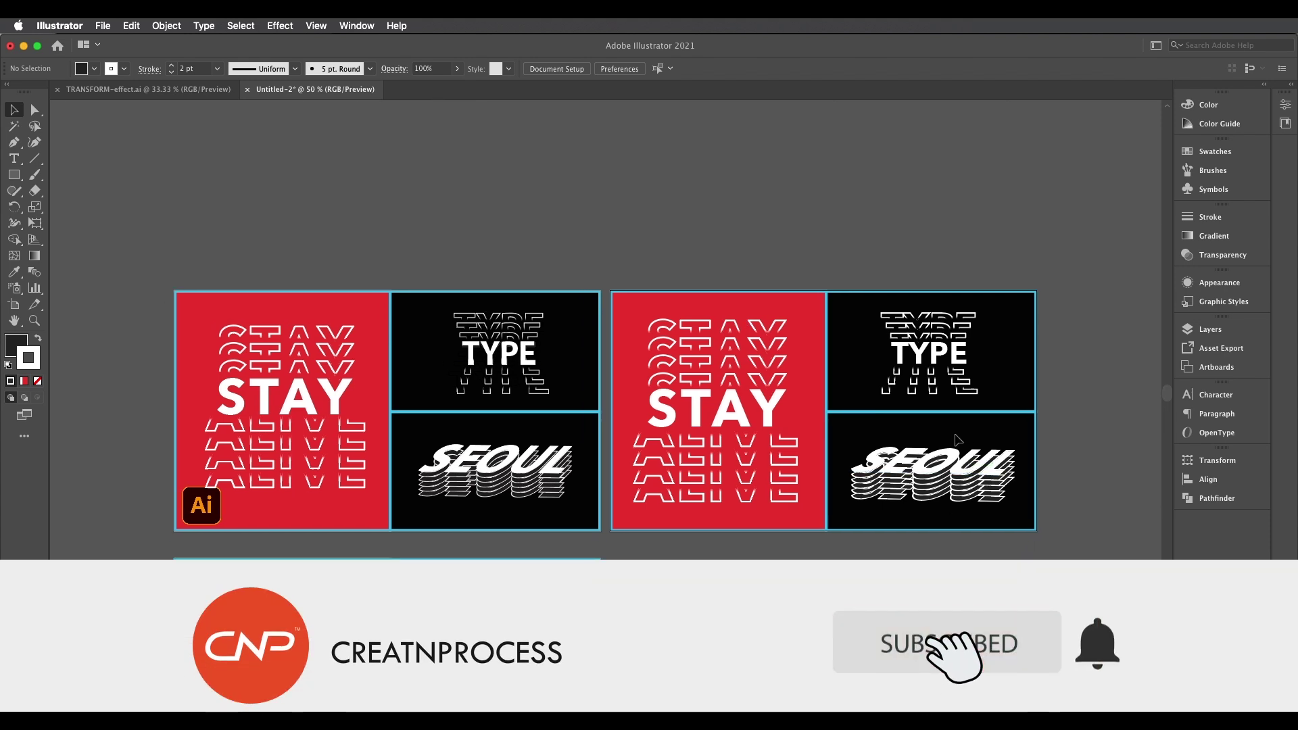
{"action": "scroll", "coordinate": [859, 443], "scroll_direction": "up", "scroll_amount": 2}
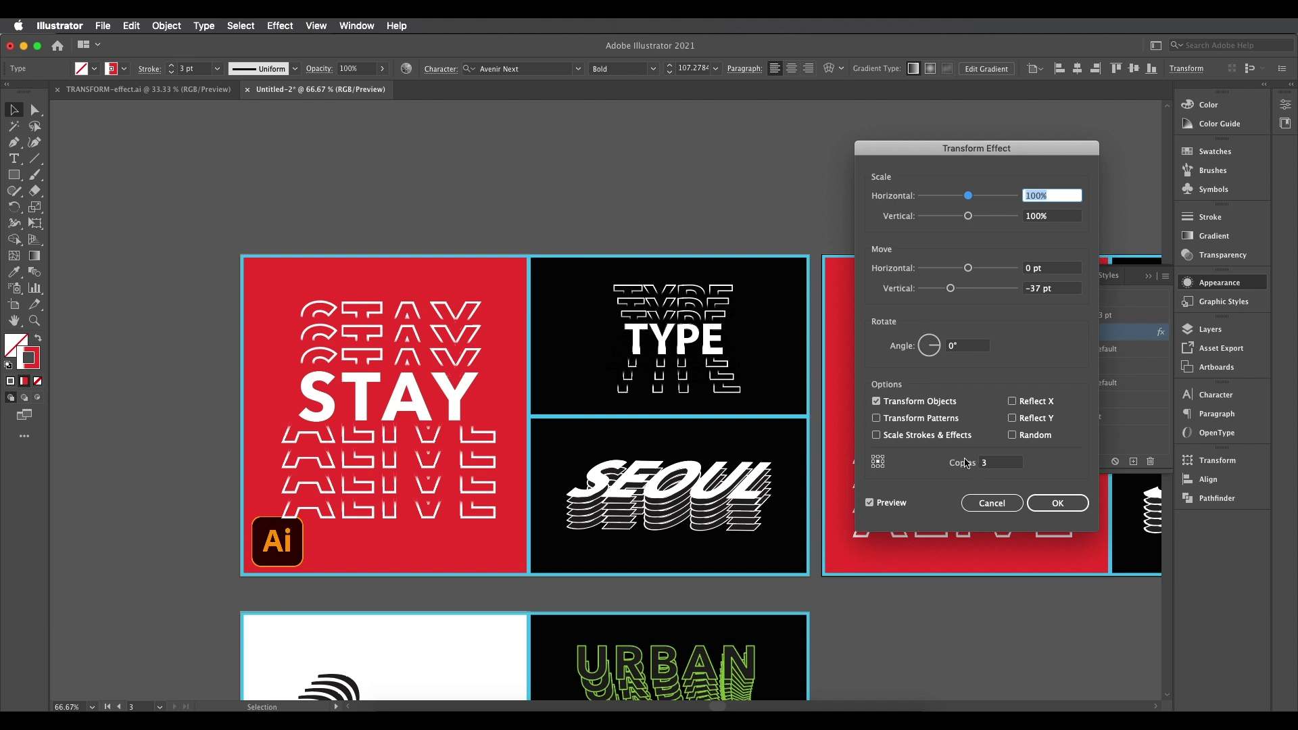
{"action": "double_click", "coordinate": [988, 462]}
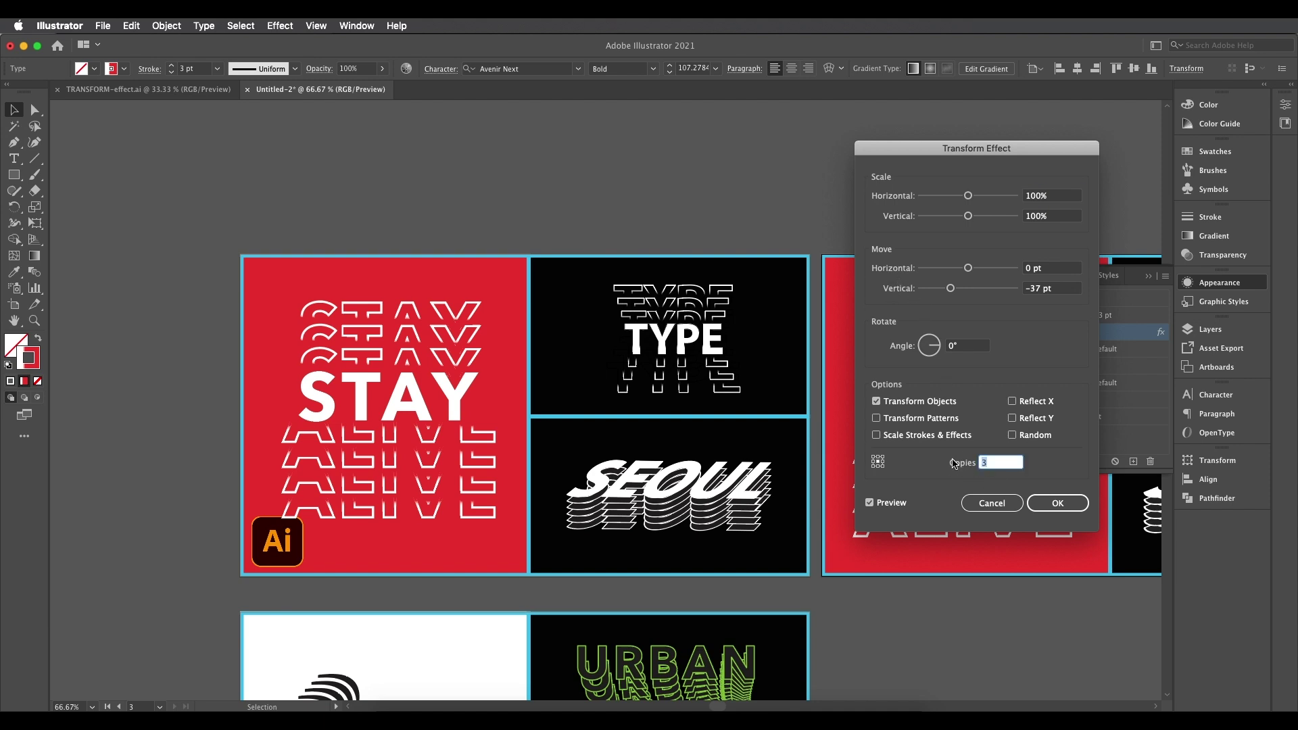